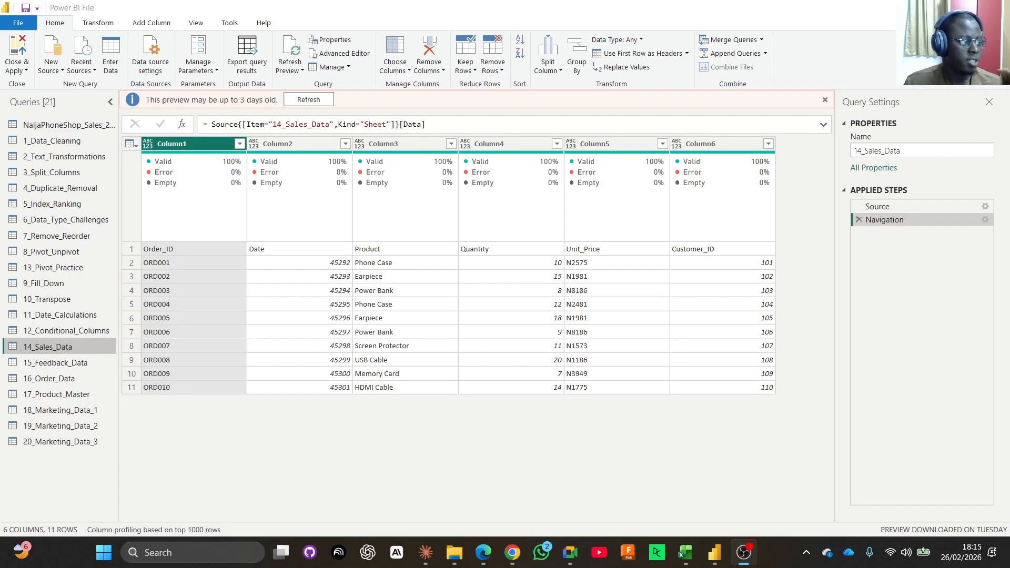
Promote the first row of the 14_Sales_Data query to column headers.
{"action": "left_click", "coordinate": [47, 348]}
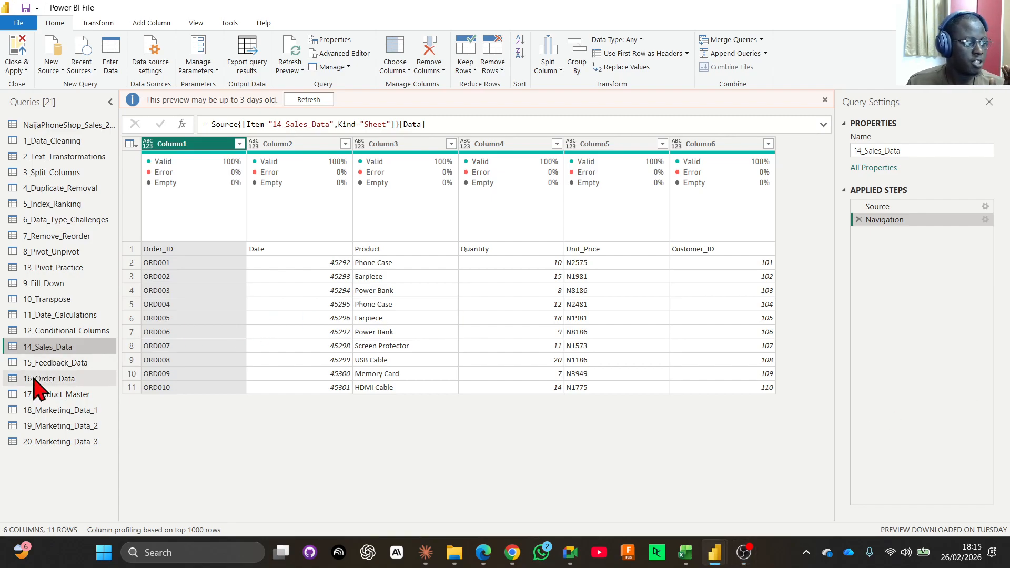
{"action": "left_click", "coordinate": [42, 366]}
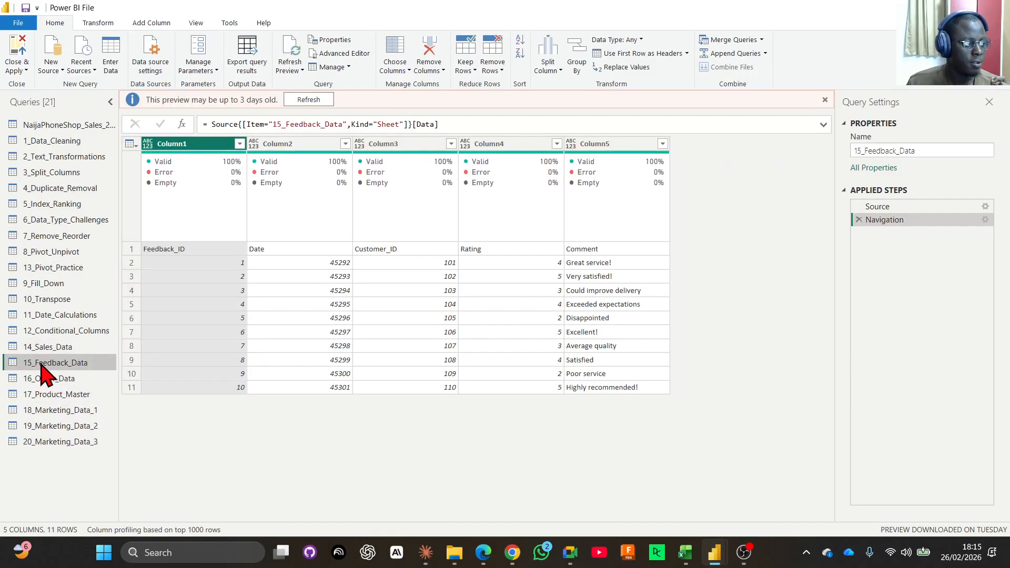
{"action": "left_click", "coordinate": [48, 348]}
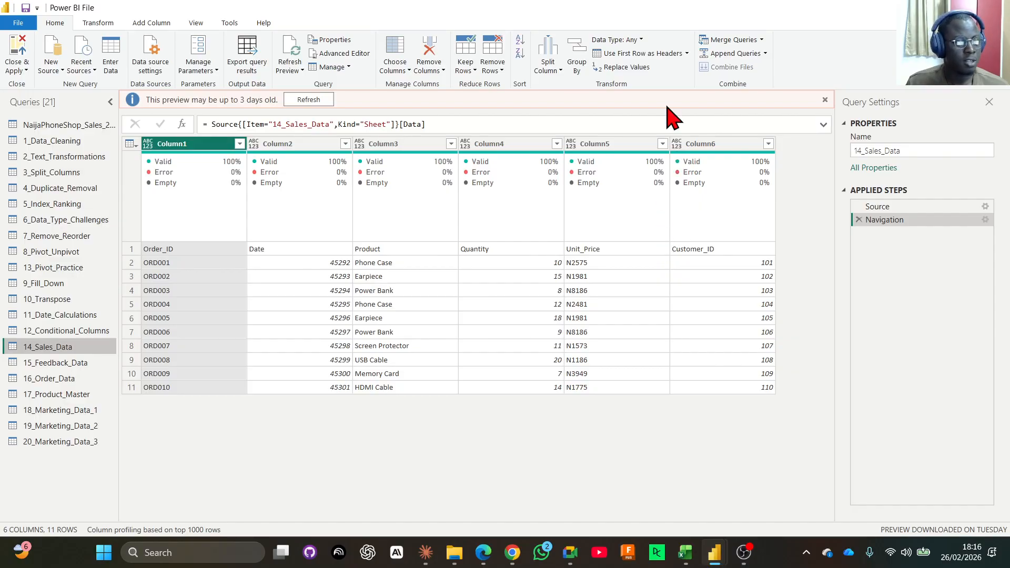
{"action": "left_click", "coordinate": [642, 54]}
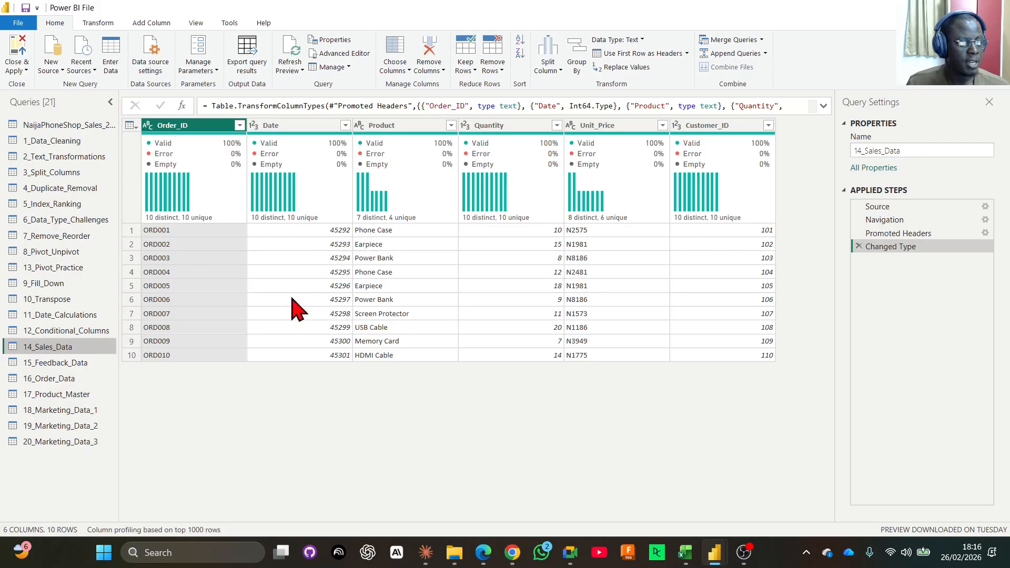
Change the Date column of 14_Sales_Data to the Date type, replacing the current type conversion.
{"action": "left_click", "coordinate": [256, 126]}
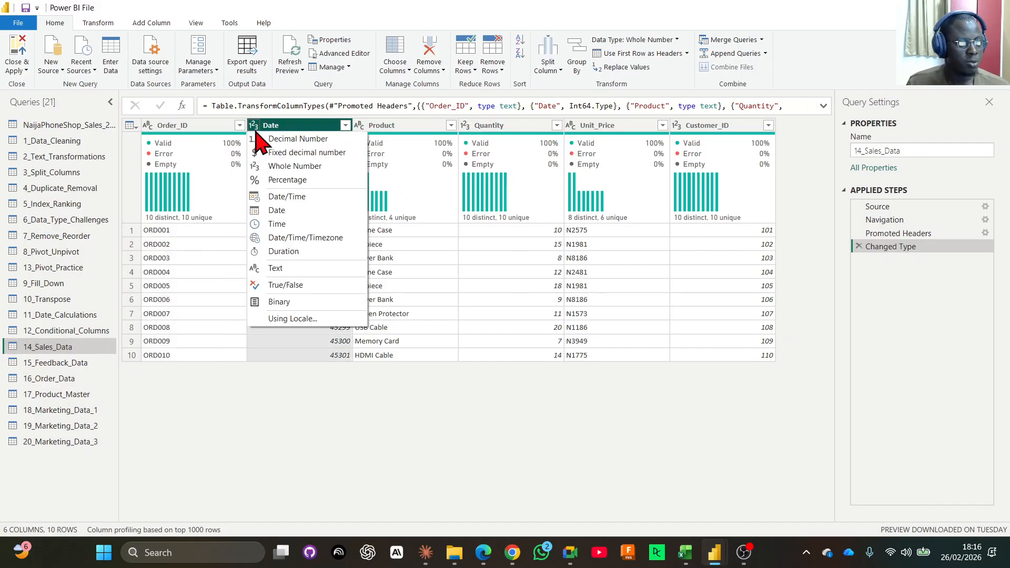
{"action": "left_click", "coordinate": [281, 212]}
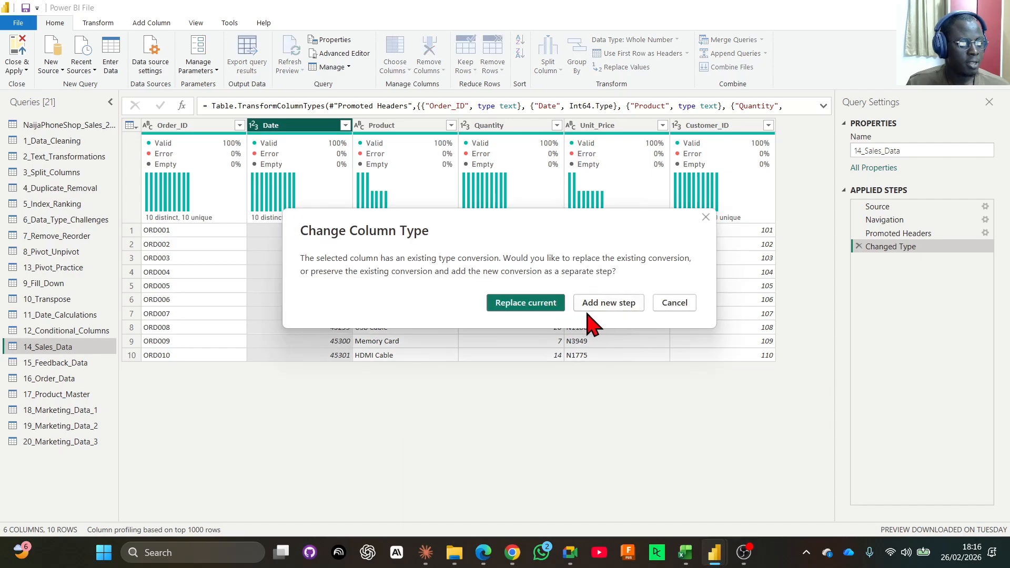
{"action": "left_click", "coordinate": [533, 305]}
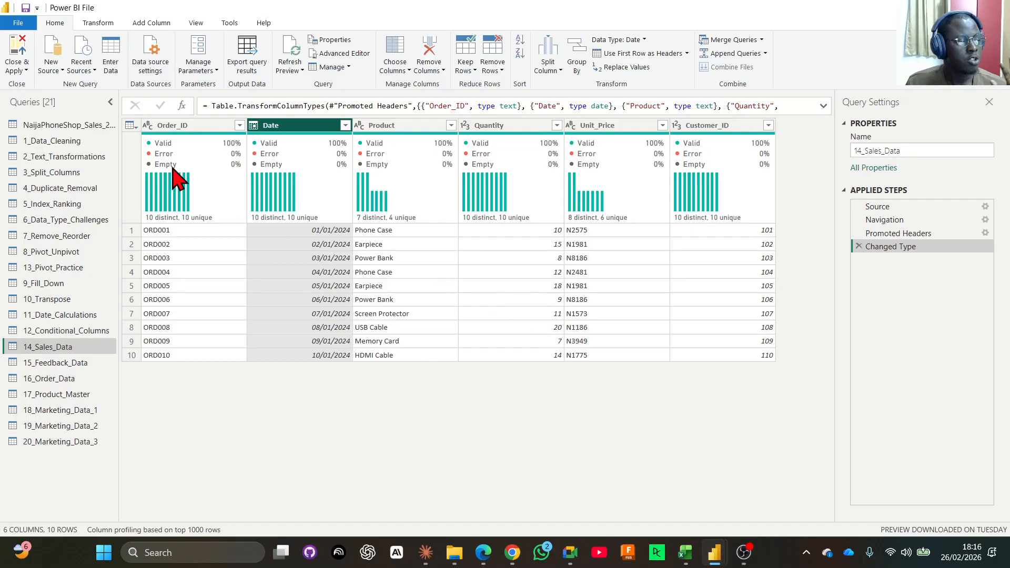
Review the 14_Sales_Data columns one by one, from Order_ID through Customer_ID.
{"action": "left_click", "coordinate": [192, 131]}
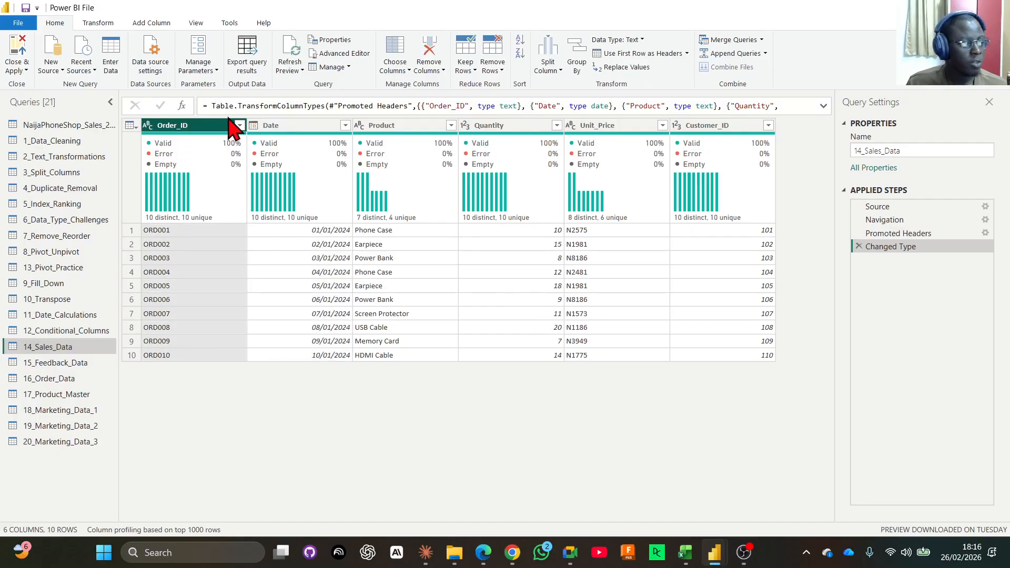
{"action": "left_click", "coordinate": [289, 137]}
{"action": "left_click", "coordinate": [406, 139]}
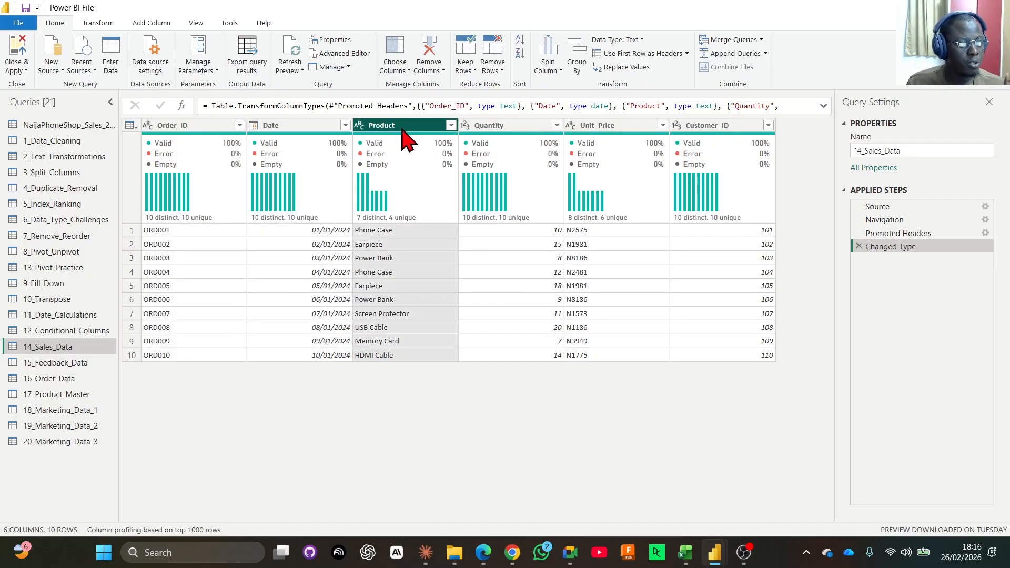
{"action": "left_click", "coordinate": [505, 140]}
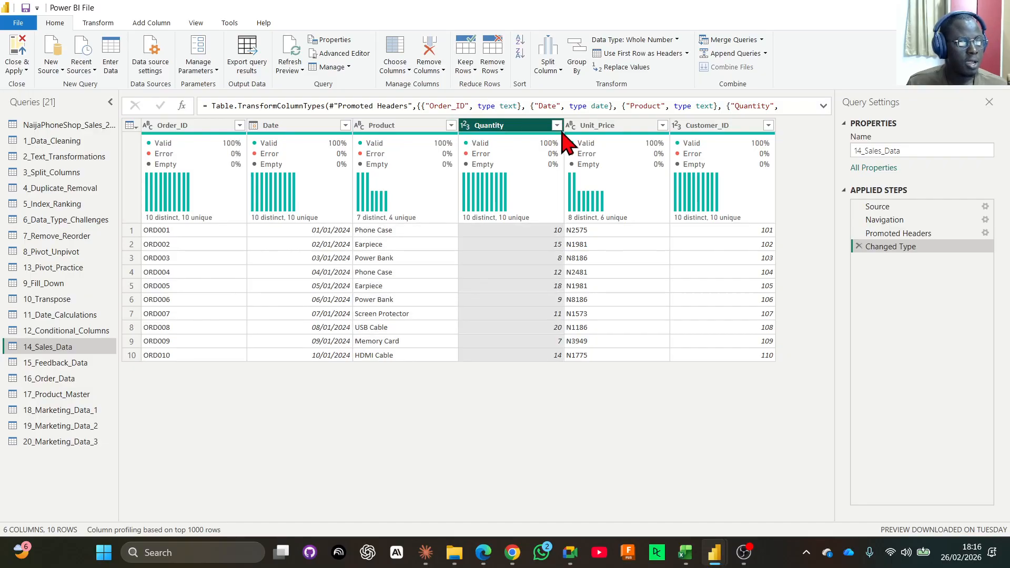
{"action": "left_click", "coordinate": [594, 135]}
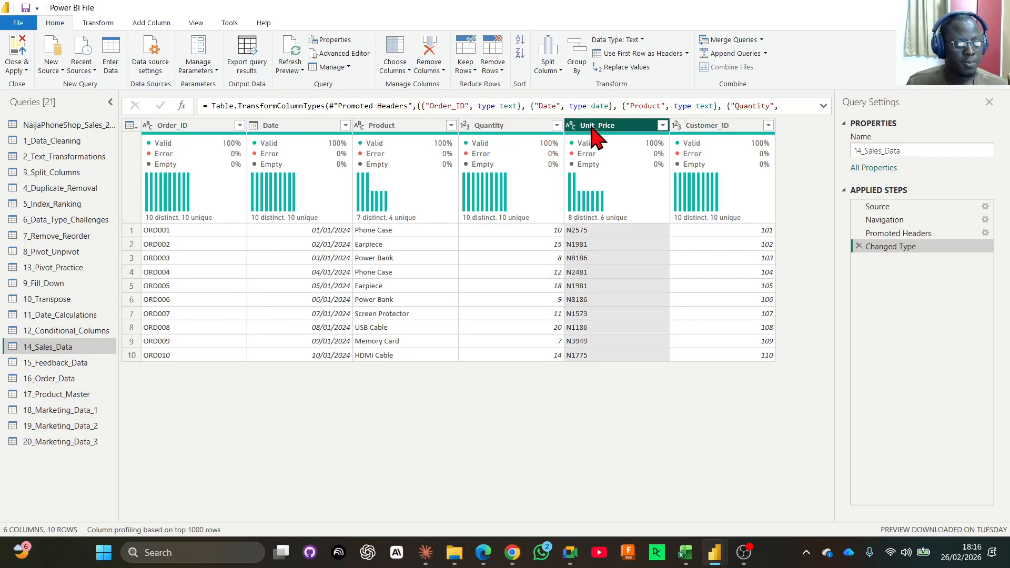
{"action": "left_click", "coordinate": [708, 129]}
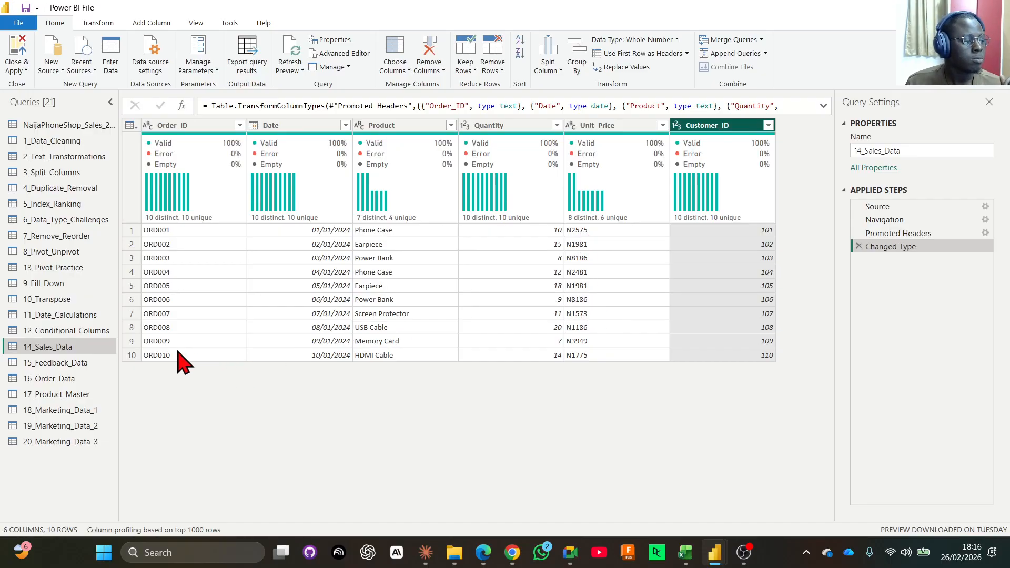
Promote the first row of 15_Feedback_Data to headers and convert its Date column to Date, replacing the current type conversion.
{"action": "left_click", "coordinate": [66, 363]}
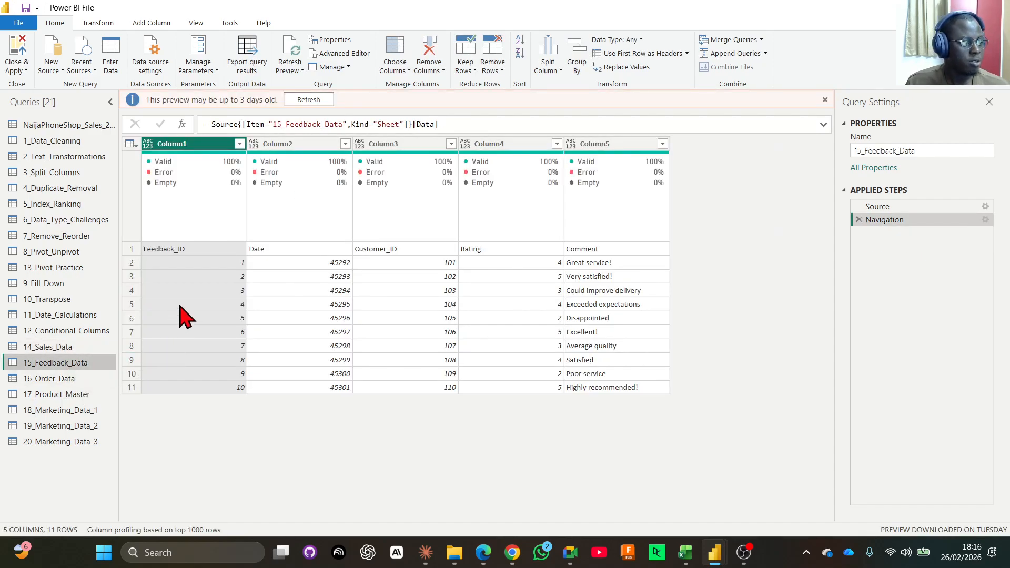
{"action": "left_click", "coordinate": [630, 54]}
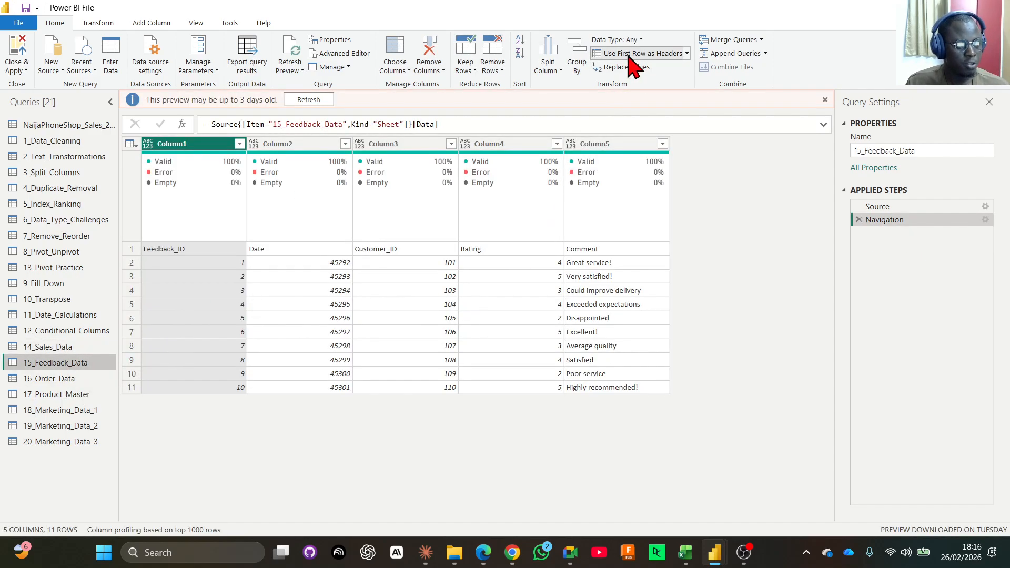
{"action": "left_click", "coordinate": [254, 126]}
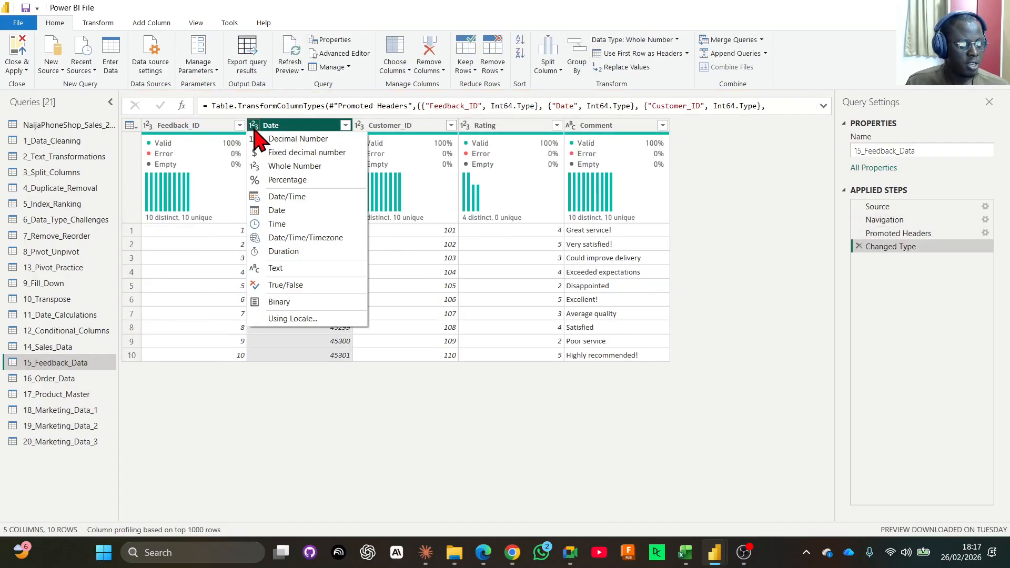
{"action": "left_click", "coordinate": [278, 211]}
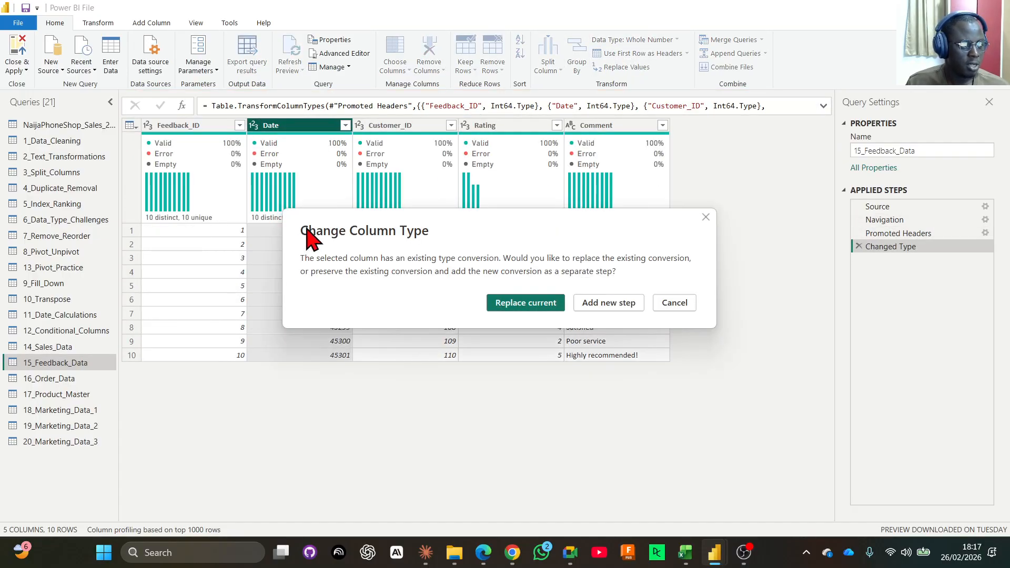
{"action": "left_click", "coordinate": [525, 306]}
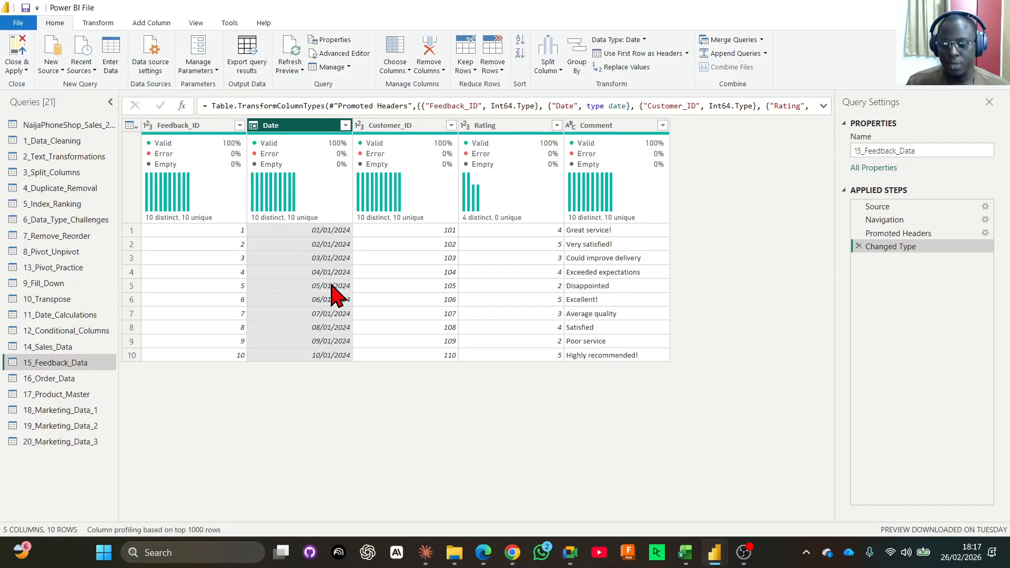
Compare the columns of 14_Sales_Data with those of 15_Feedback_Data, including the Customer_ID column.
{"action": "left_click", "coordinate": [64, 348]}
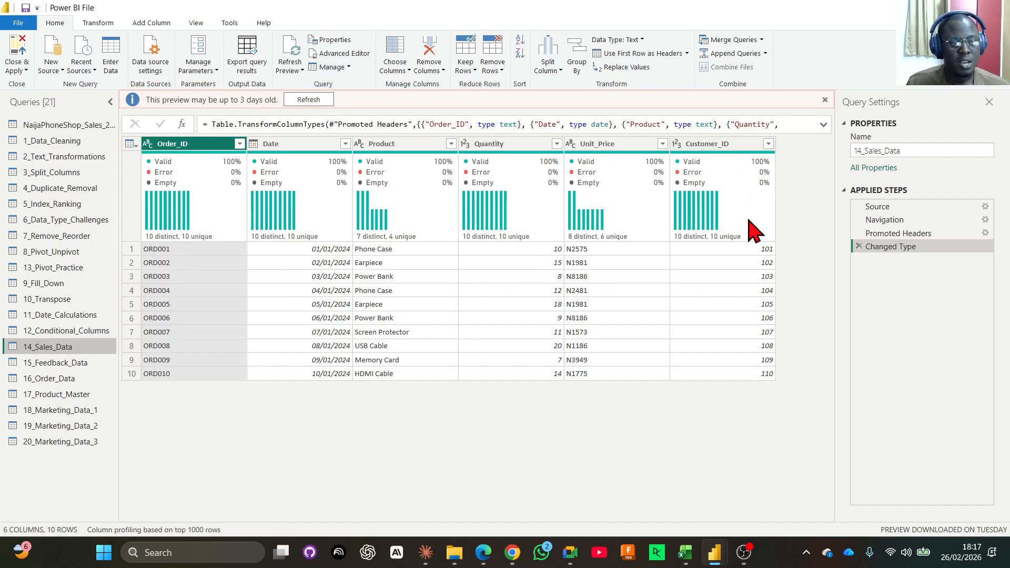
{"action": "mouse_move", "coordinate": [730, 157]}
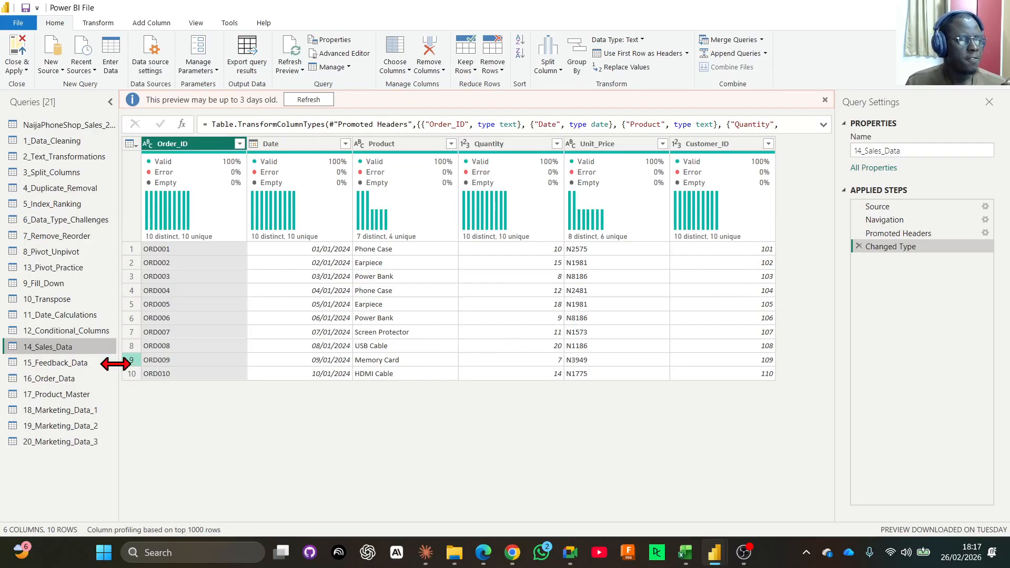
{"action": "left_click", "coordinate": [64, 366]}
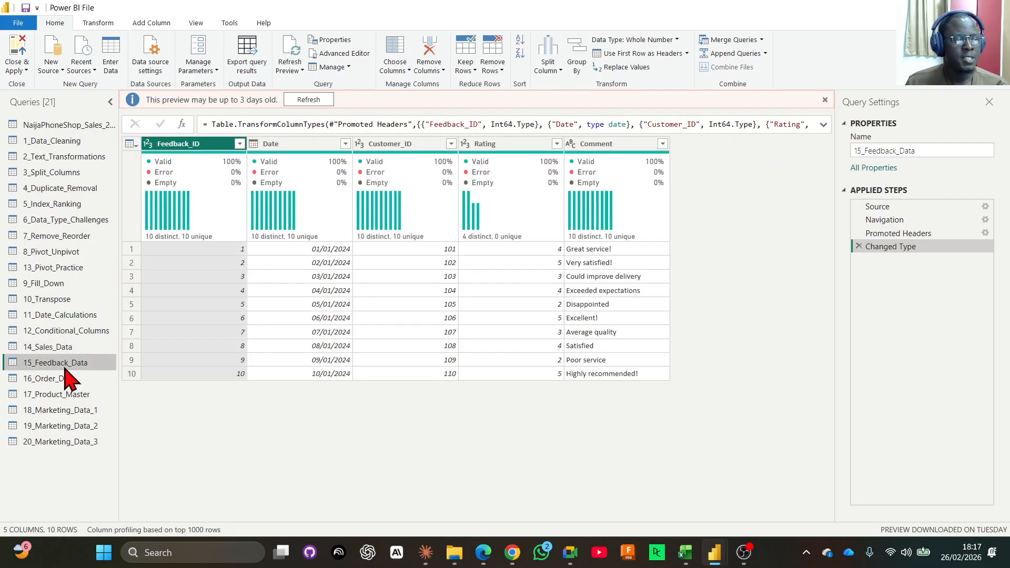
{"action": "mouse_move", "coordinate": [213, 185]}
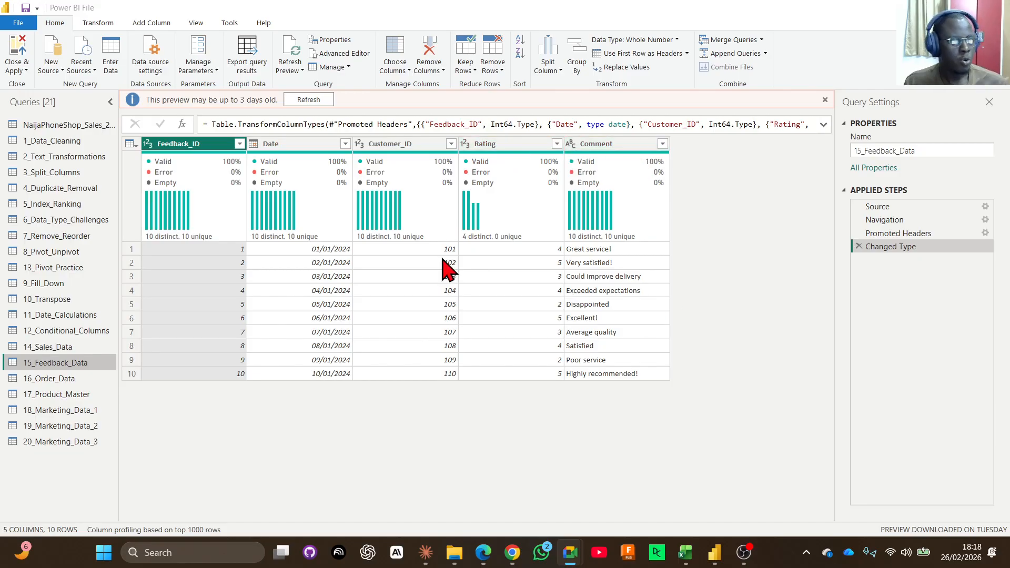
Examine the first record of 15_Feedback_Data field by field, from Feedback_ID through Comment.
{"action": "left_click", "coordinate": [235, 252]}
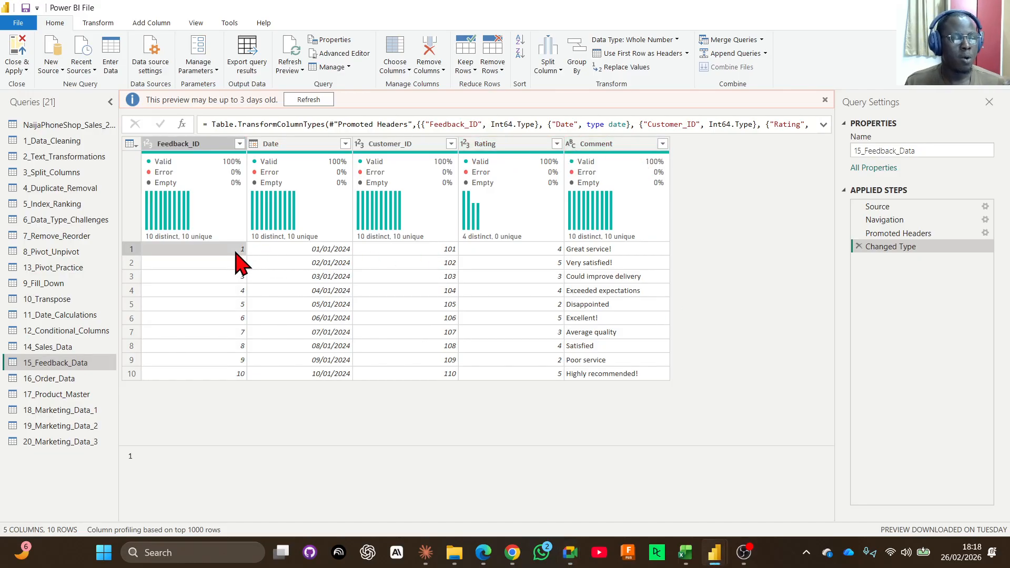
{"action": "left_click", "coordinate": [275, 253]}
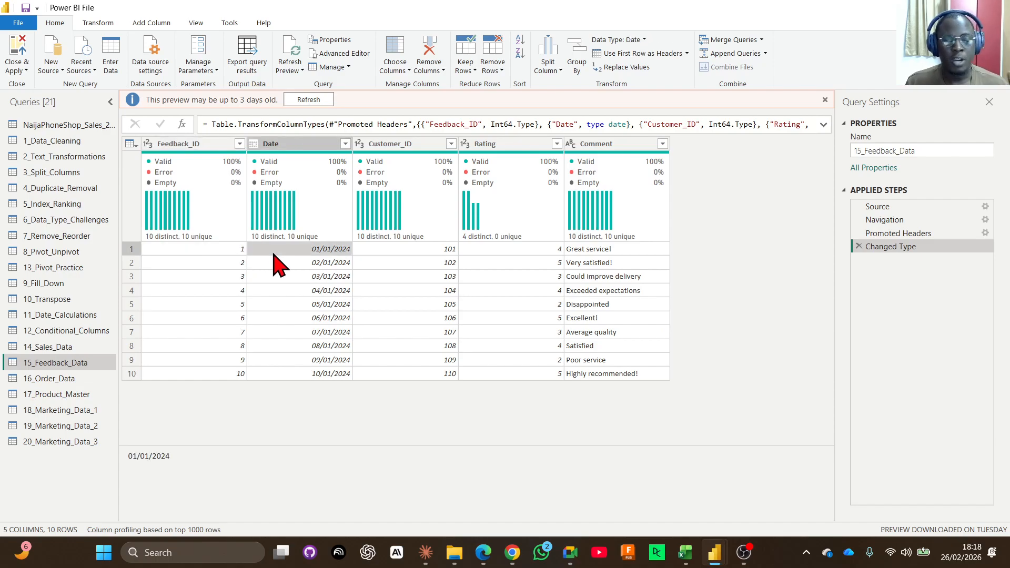
{"action": "left_click", "coordinate": [428, 251]}
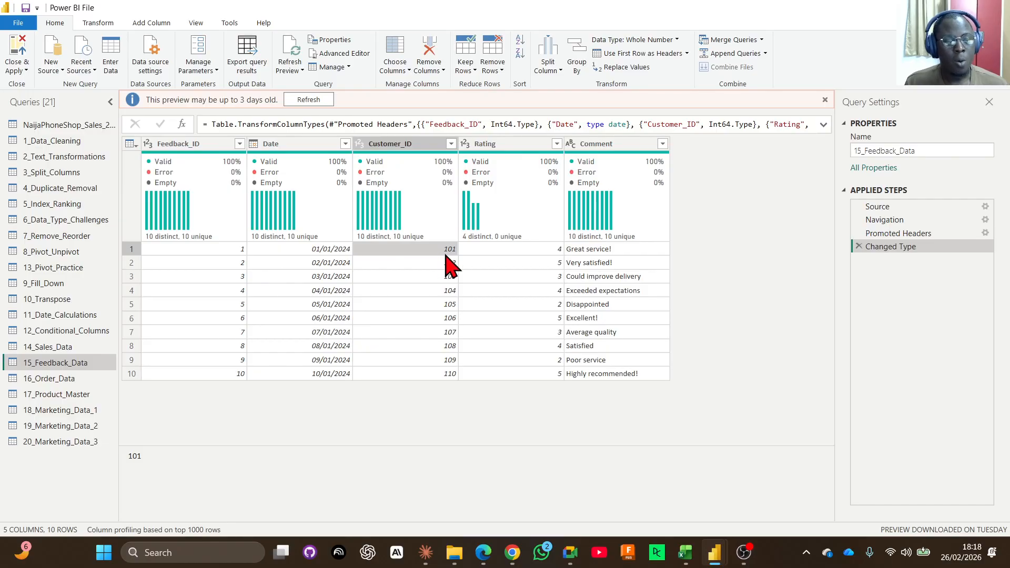
{"action": "left_click", "coordinate": [485, 252]}
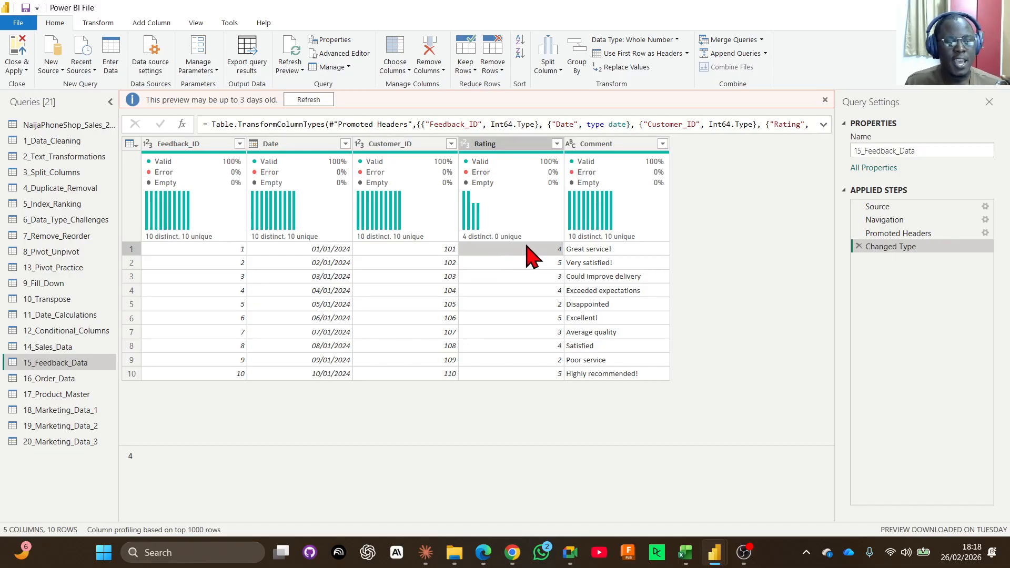
{"action": "left_click", "coordinate": [573, 252]}
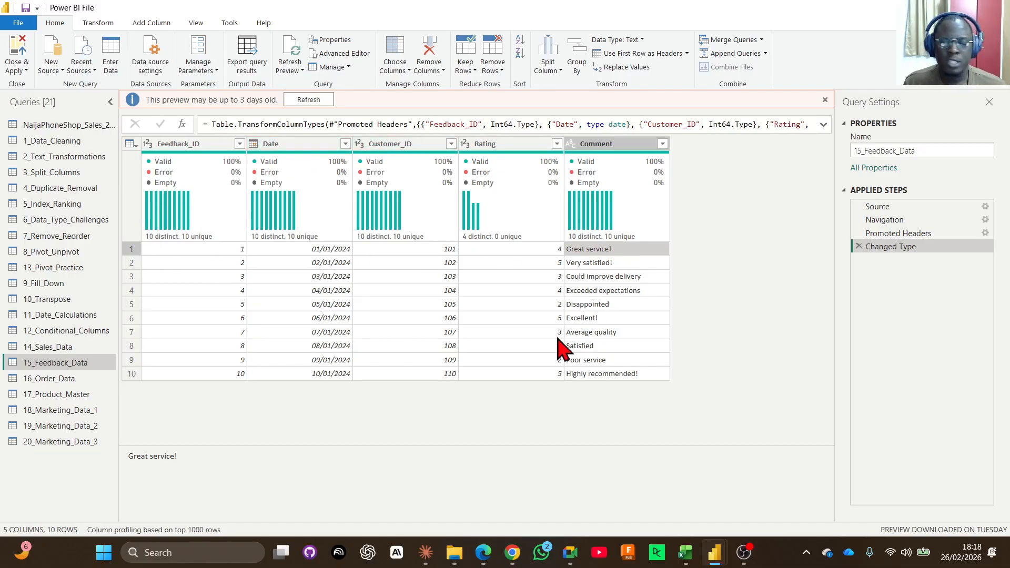
{"action": "mouse_move", "coordinate": [380, 244]}
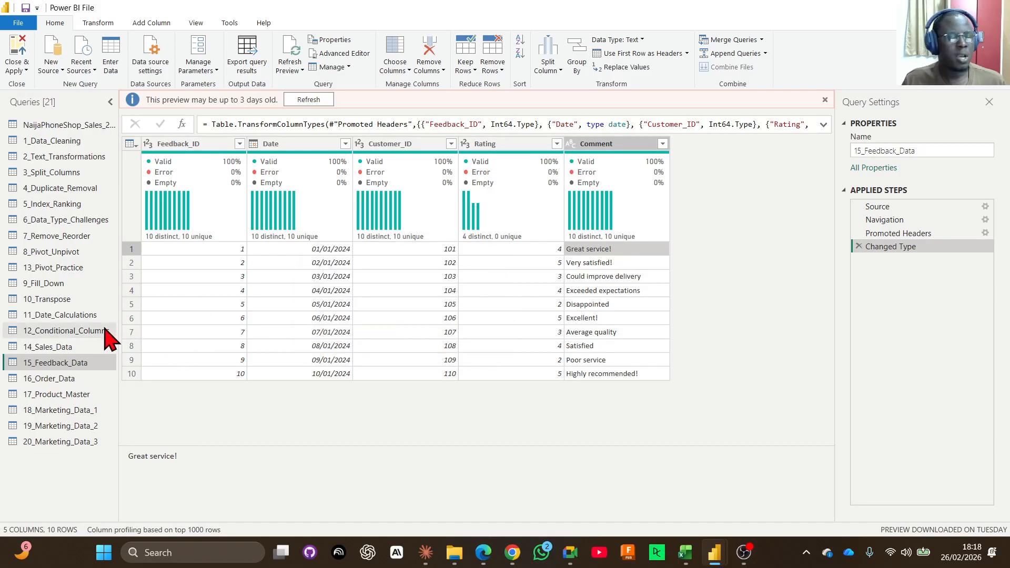
Alternate between the 14_Sales_Data and 15_Feedback_Data queries to examine how their records relate through shared columns.
{"action": "left_click", "coordinate": [53, 349]}
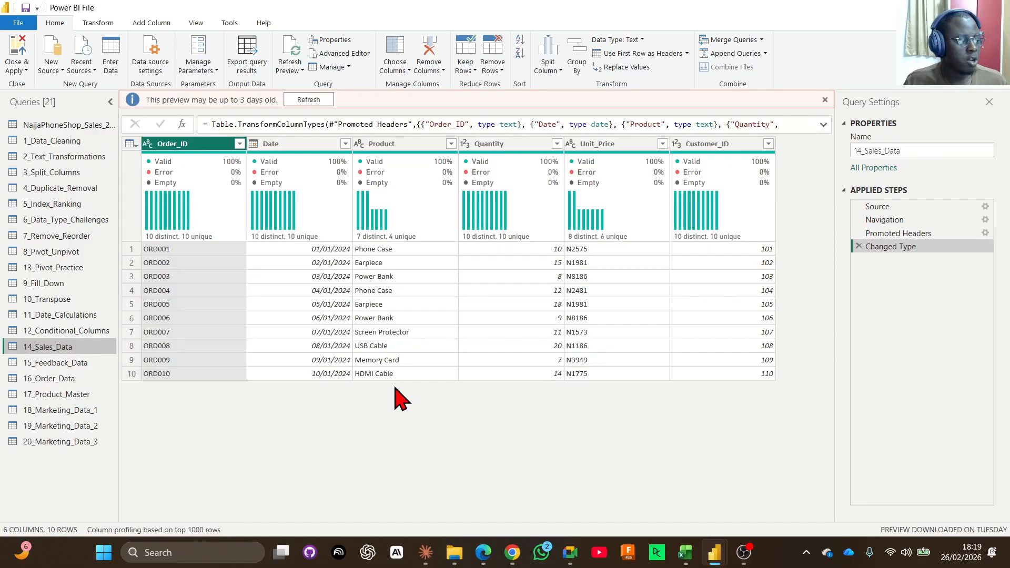
{"action": "left_click", "coordinate": [78, 363]}
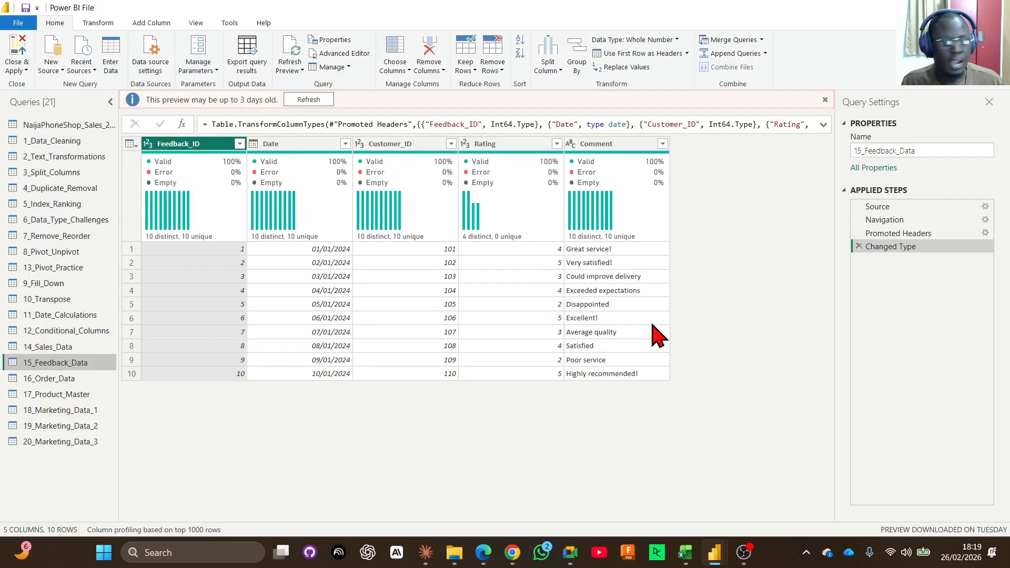
{"action": "left_click", "coordinate": [32, 347]}
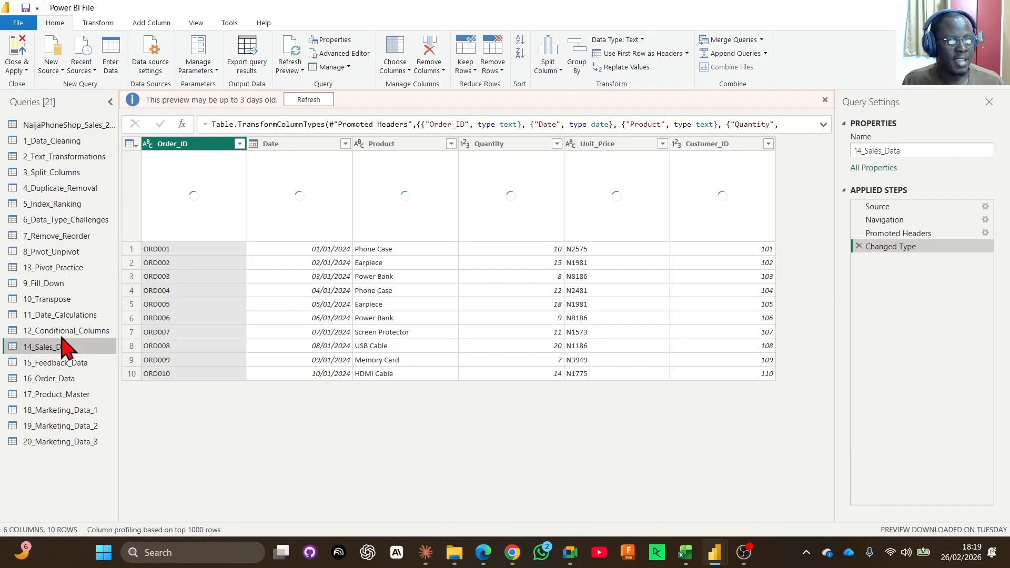
{"action": "mouse_move", "coordinate": [509, 185]}
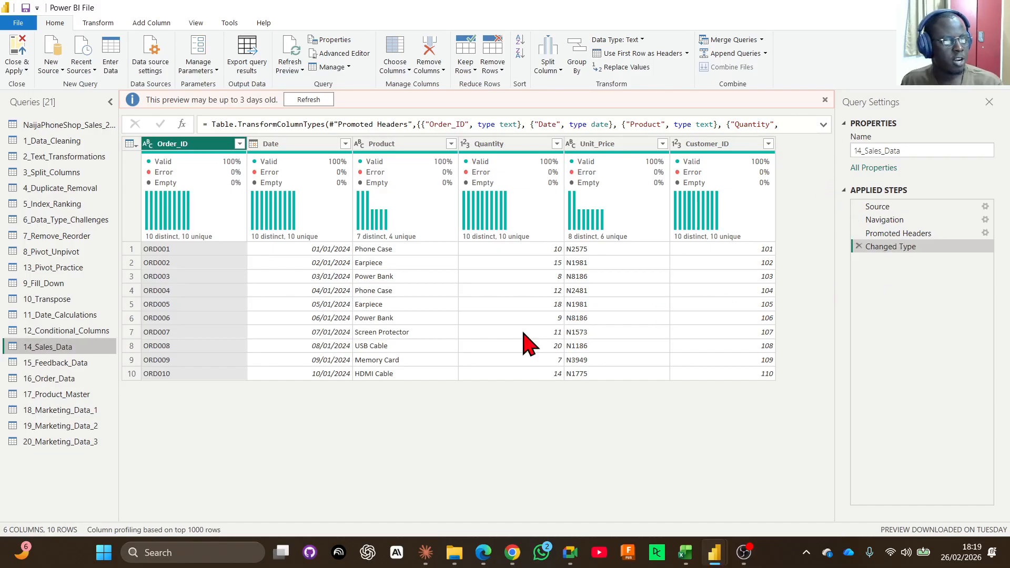
{"action": "left_click", "coordinate": [47, 363]}
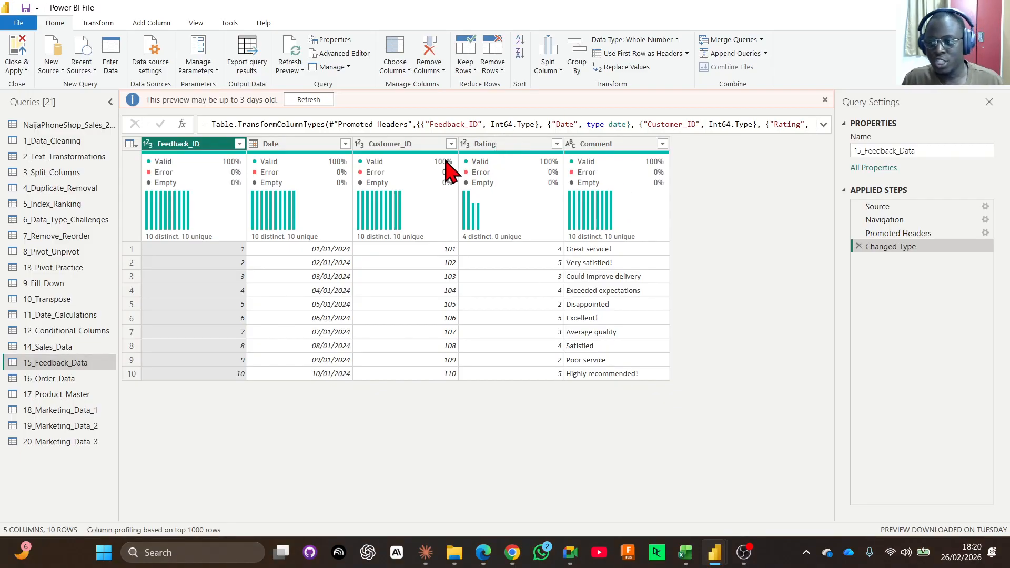
{"action": "mouse_move", "coordinate": [445, 164]}
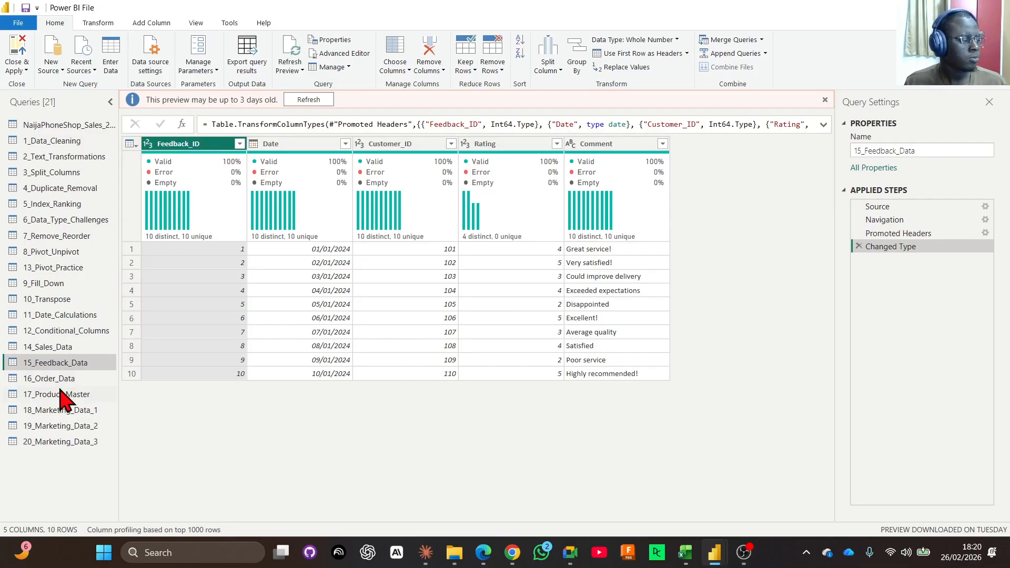
{"action": "left_click", "coordinate": [51, 347]}
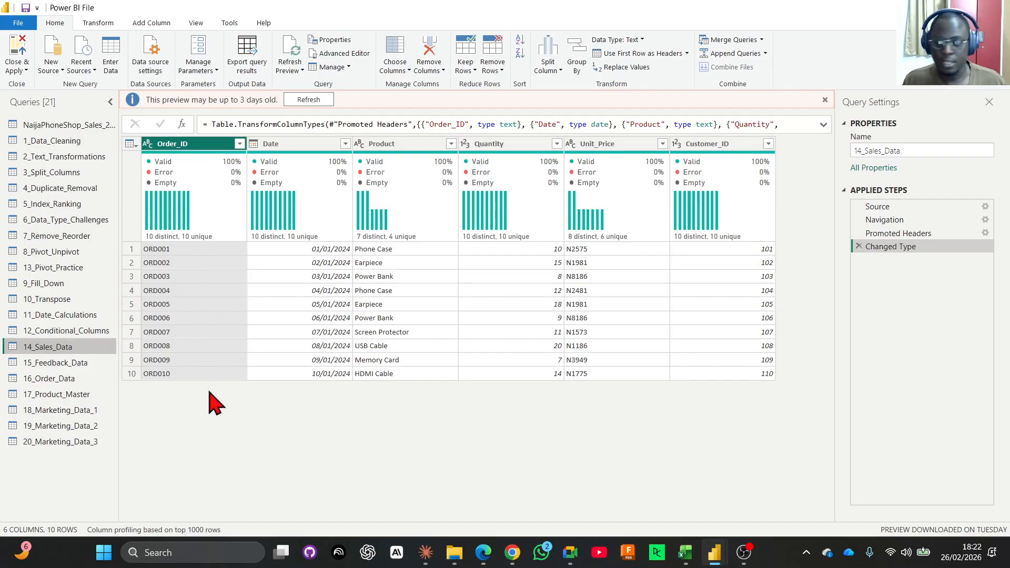
{"action": "left_click", "coordinate": [50, 363]}
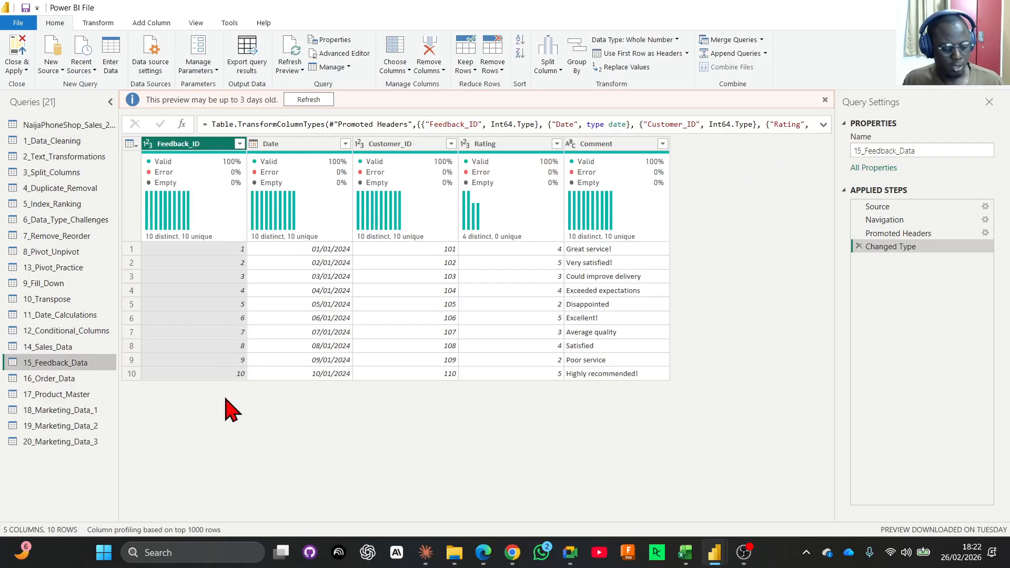
Compare the records of 14_Sales_Data with those of 15_Feedback_Data, including the Date column of the sales data.
{"action": "left_click", "coordinate": [63, 347]}
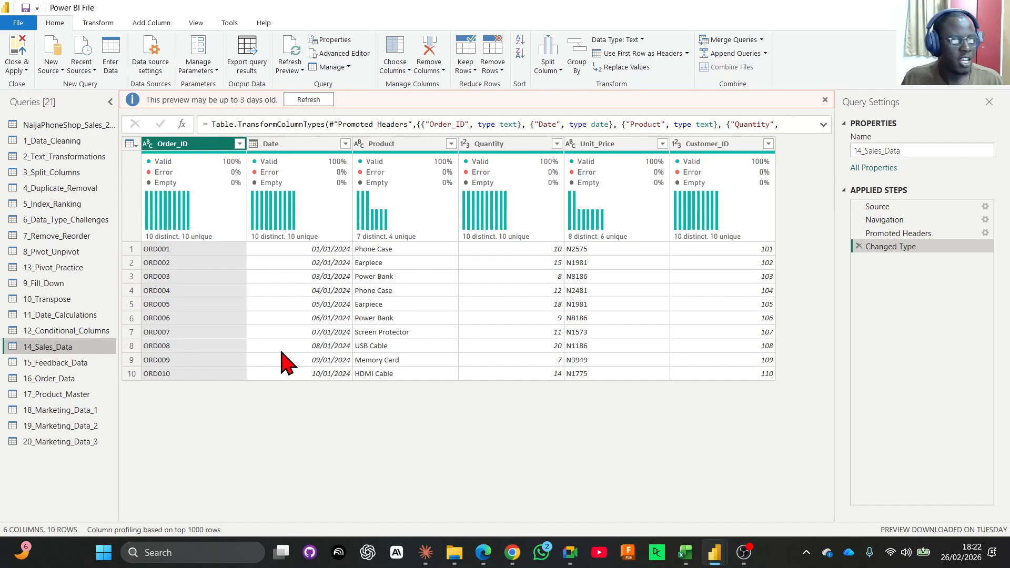
{"action": "left_click", "coordinate": [43, 363]}
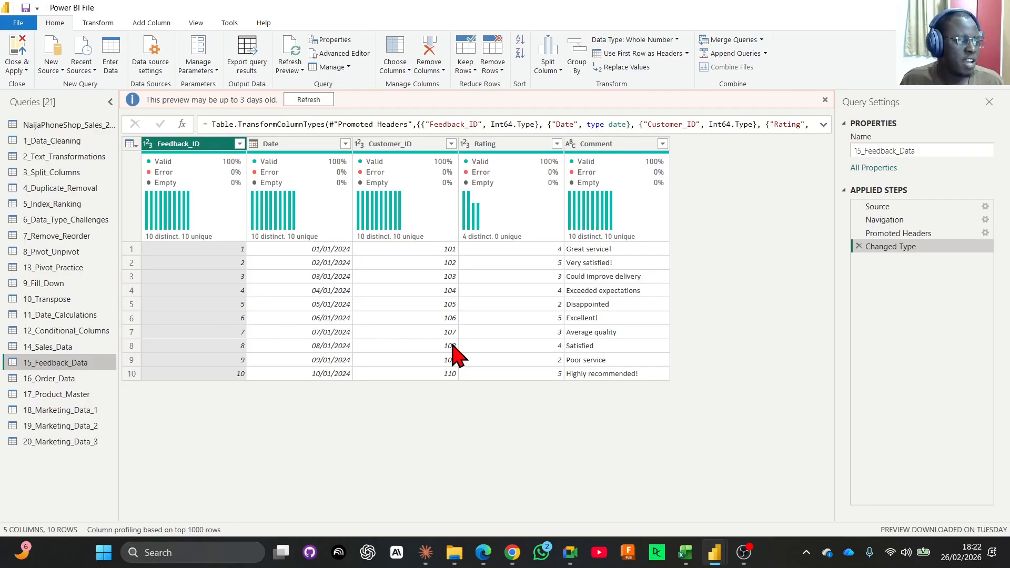
{"action": "left_click", "coordinate": [50, 349]}
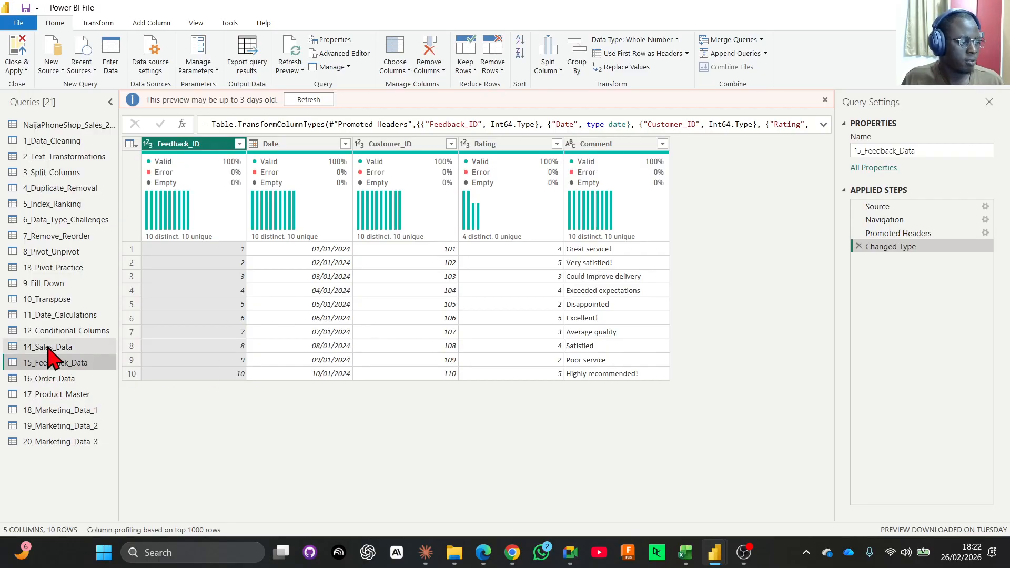
{"action": "left_click", "coordinate": [289, 148]}
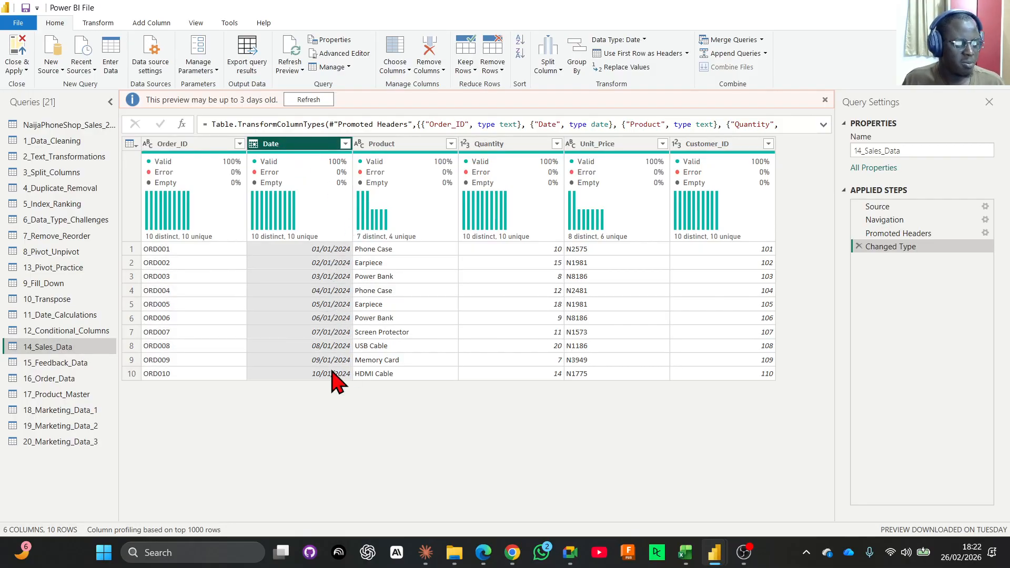
{"action": "left_click", "coordinate": [69, 363]}
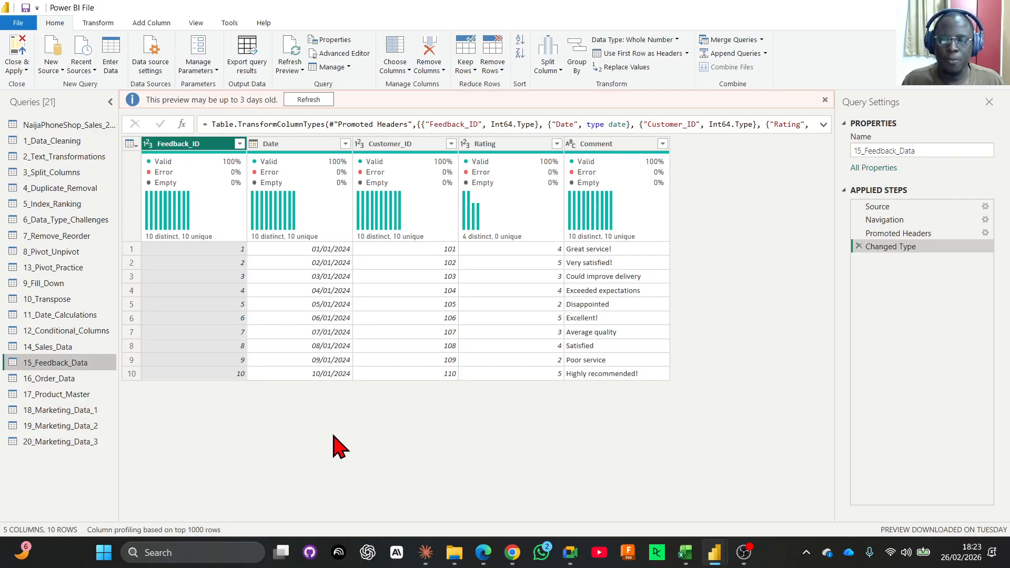
{"action": "left_click", "coordinate": [62, 348]}
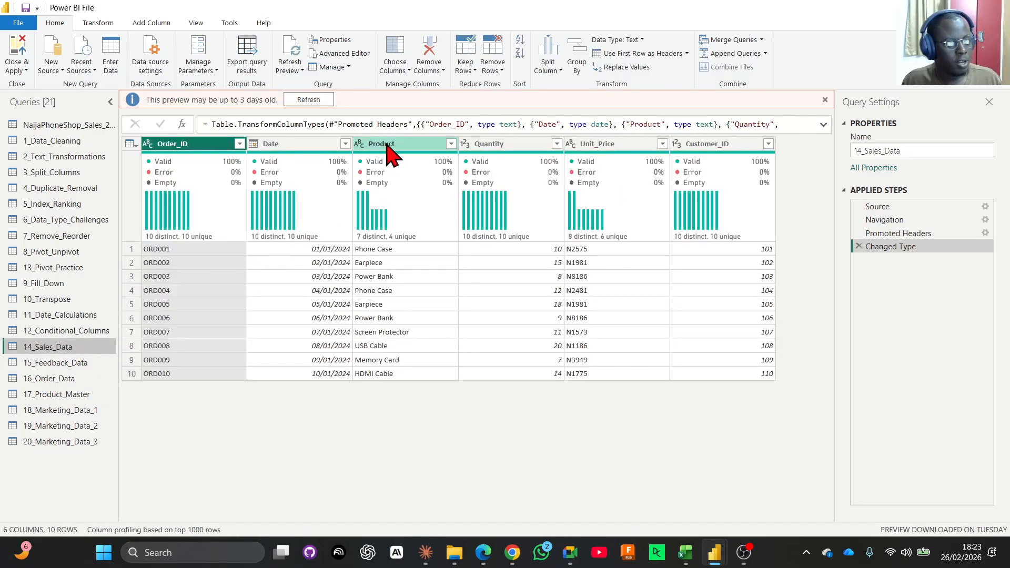
{"action": "left_click", "coordinate": [86, 363]}
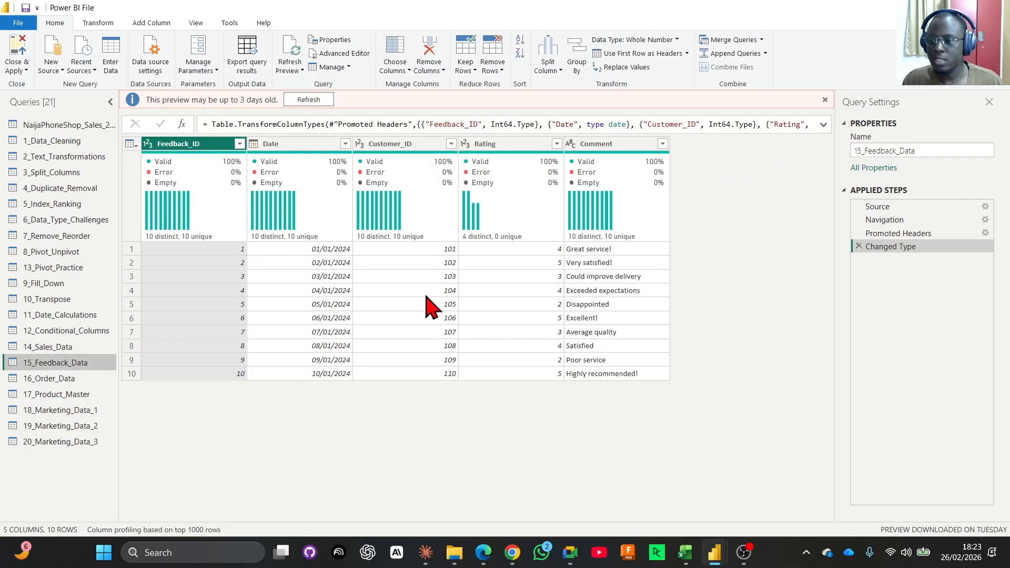
Examine the Quantity, Unit_Price and Customer_ID columns in 14_Sales_Data and the Customer_ID column in 15_Feedback_Data.
{"action": "left_click", "coordinate": [48, 347]}
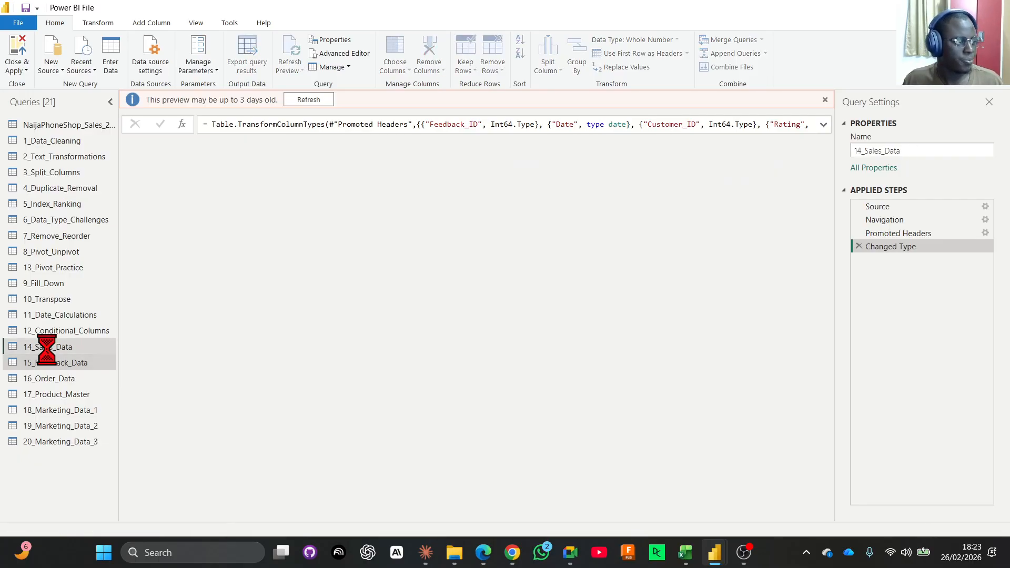
{"action": "left_click", "coordinate": [503, 146]}
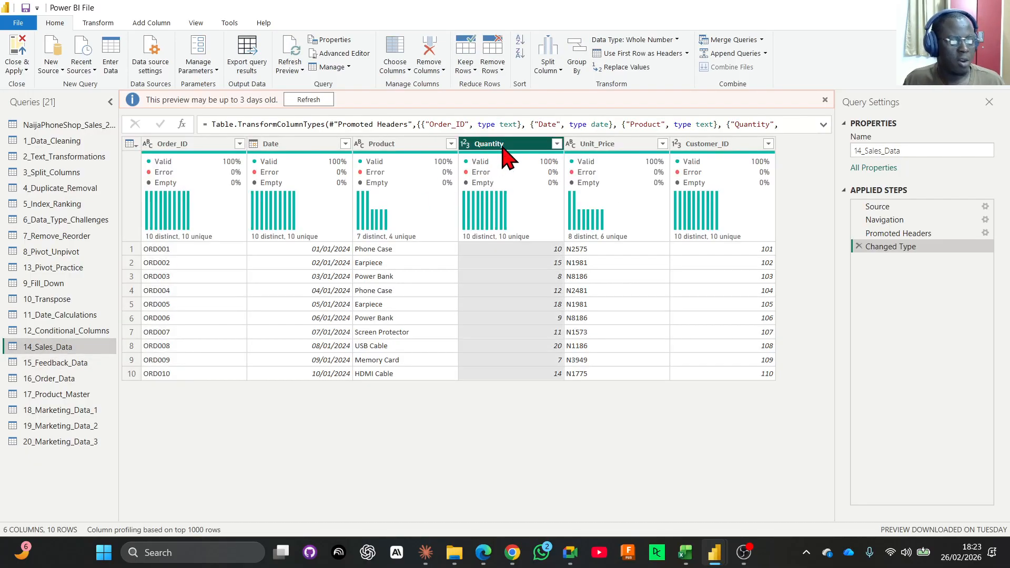
{"action": "left_click", "coordinate": [590, 148]}
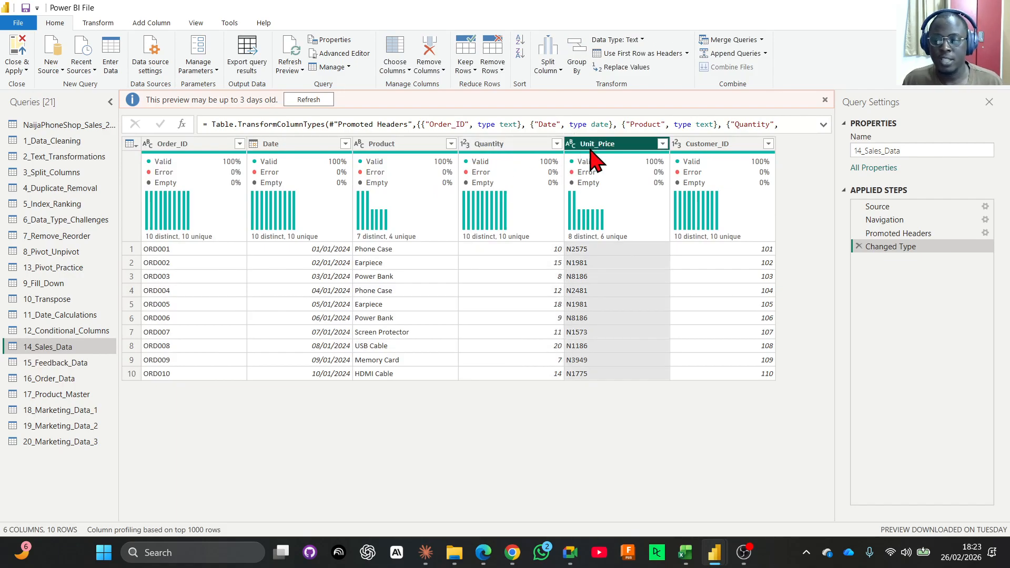
{"action": "left_click", "coordinate": [700, 150]}
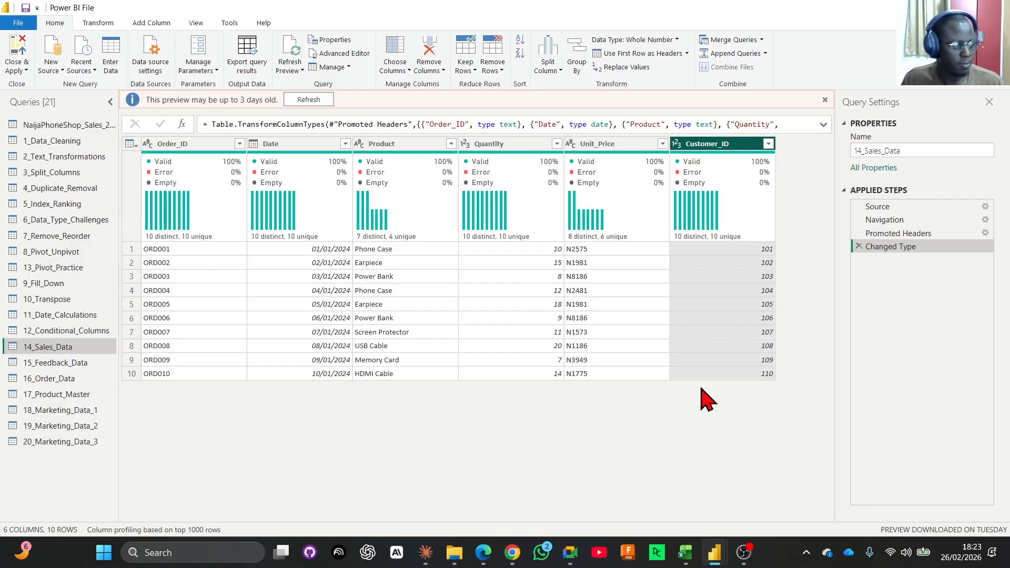
{"action": "left_click", "coordinate": [75, 363]}
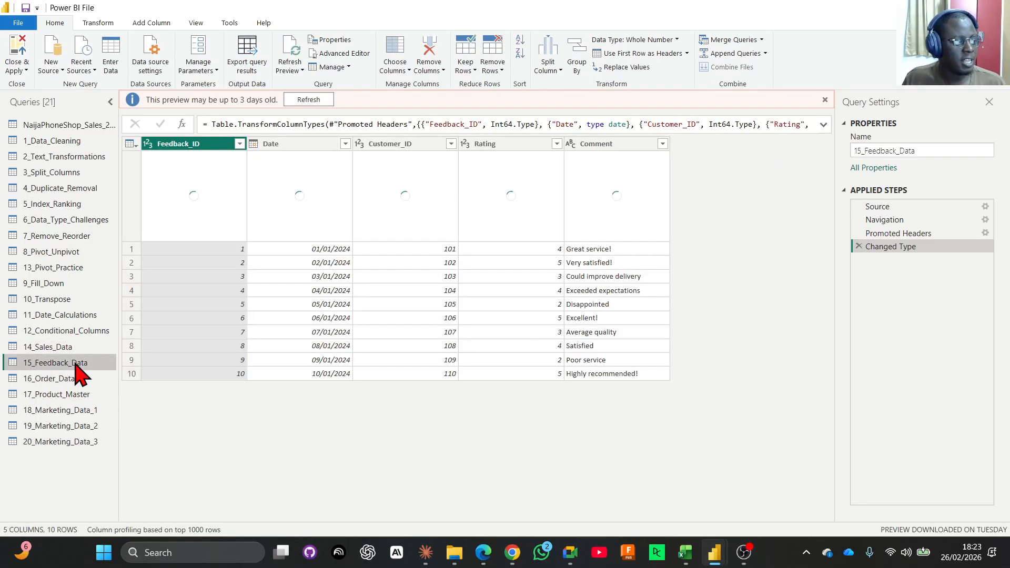
{"action": "left_click", "coordinate": [396, 145]}
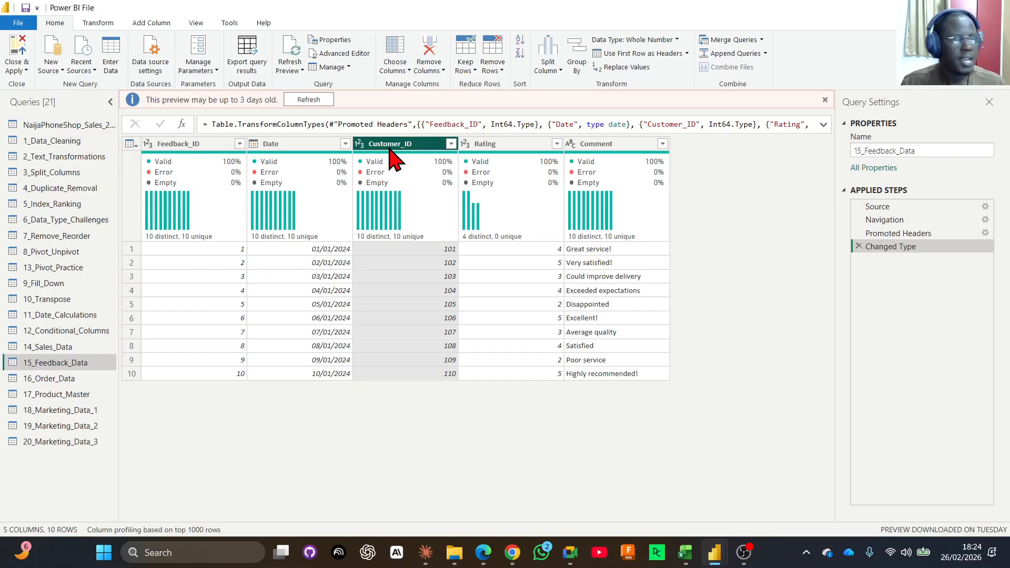
Start merging into the existing 14_Sales_Data query, choosing 15_Feedback_Data as the second table.
{"action": "left_click", "coordinate": [63, 350]}
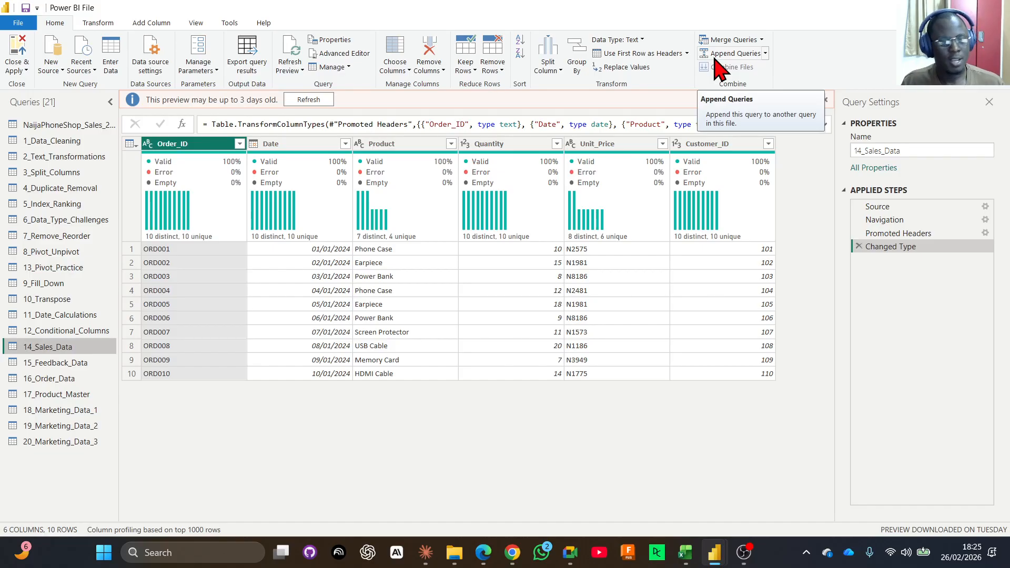
{"action": "left_click", "coordinate": [761, 40]}
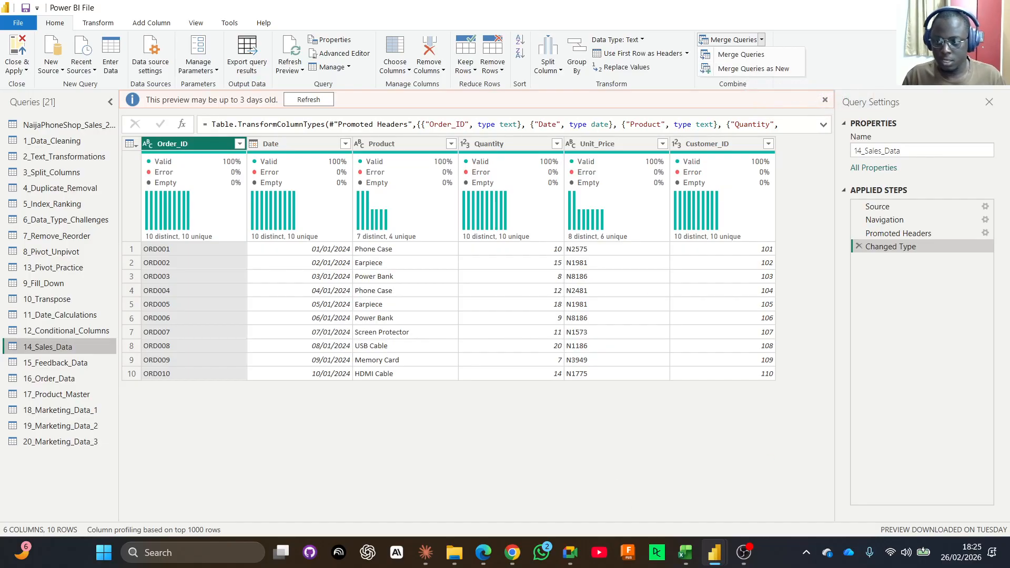
{"action": "key", "text": "Escape"}
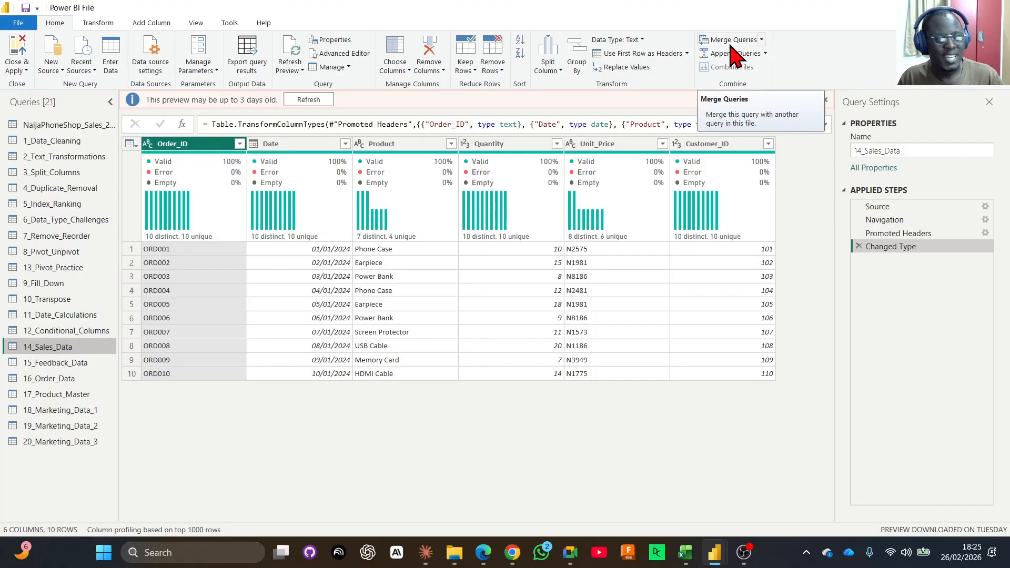
{"action": "mouse_move", "coordinate": [648, 226]}
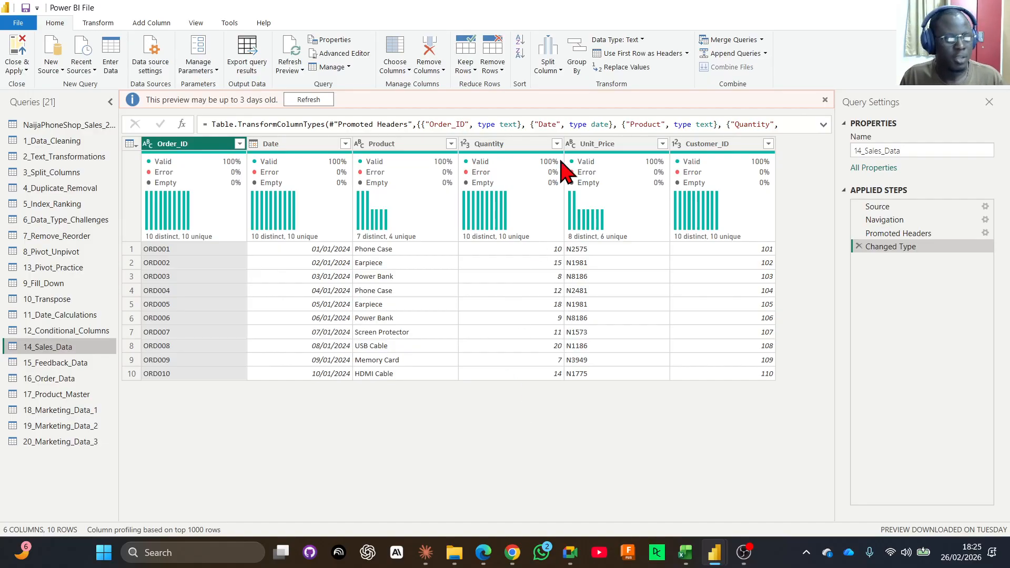
{"action": "left_click", "coordinate": [761, 40]}
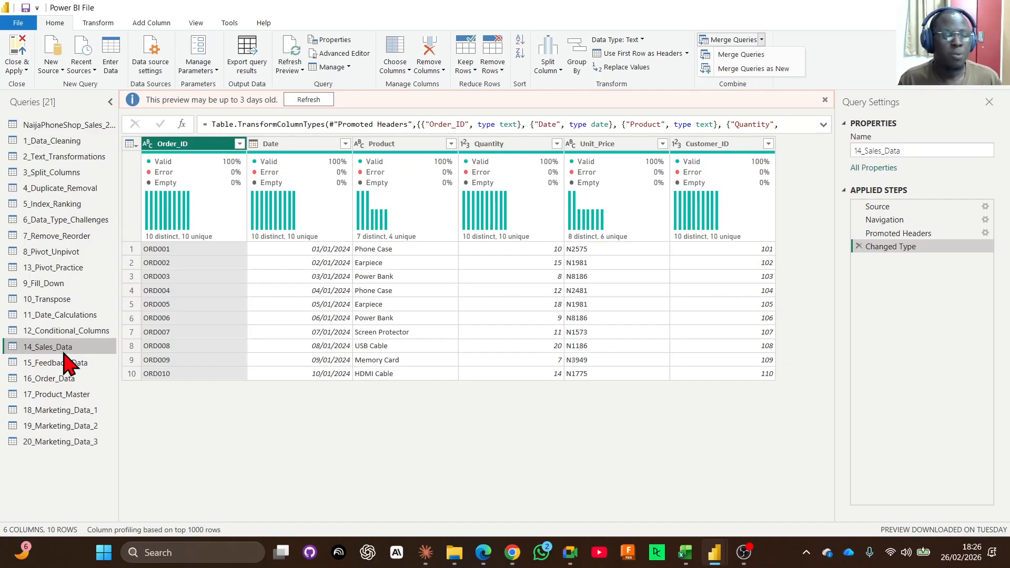
{"action": "left_click", "coordinate": [742, 65]}
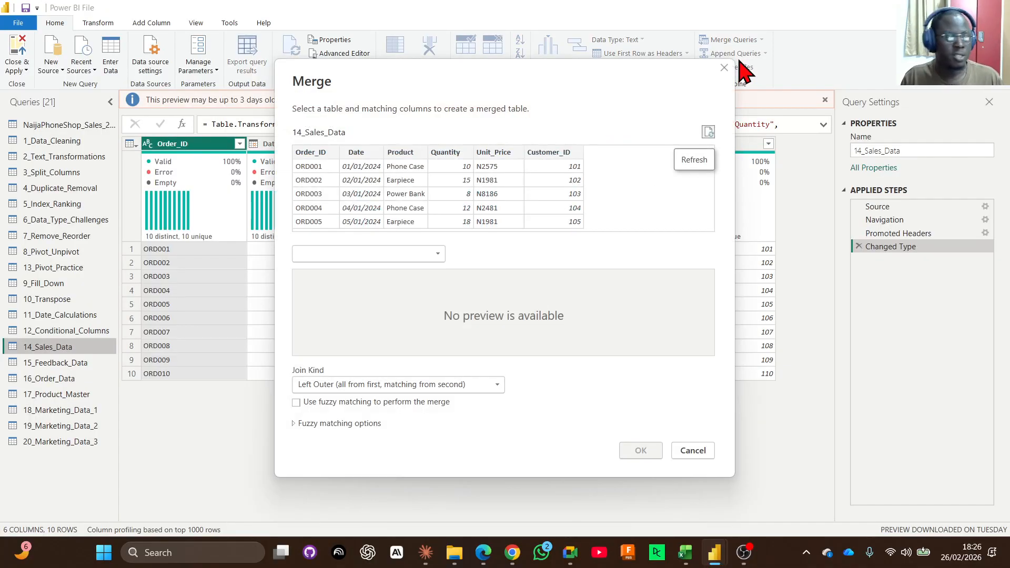
{"action": "left_click_drag", "start_coordinate": [518, 87], "coordinate": [446, 80]}
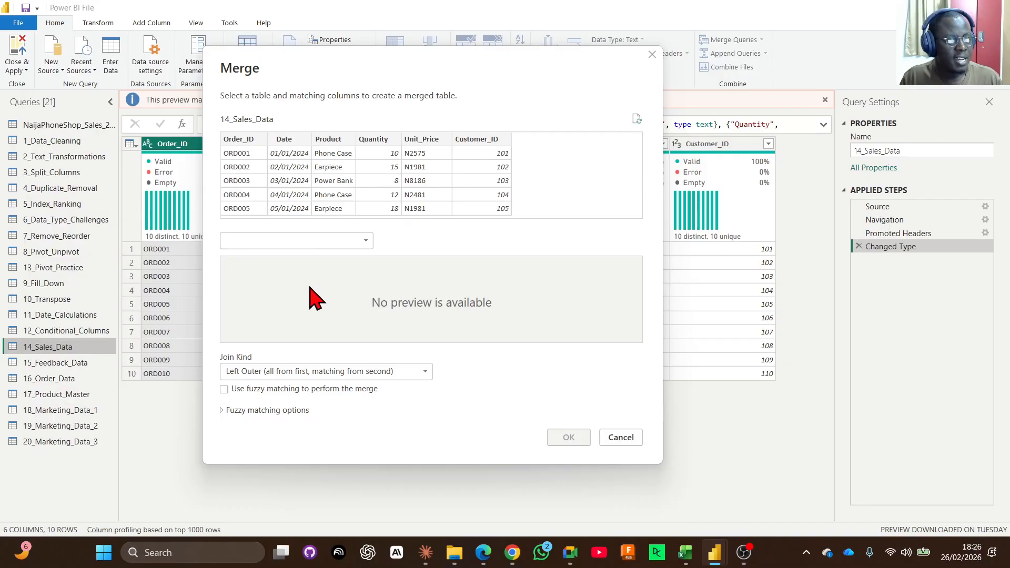
{"action": "left_click", "coordinate": [300, 241]}
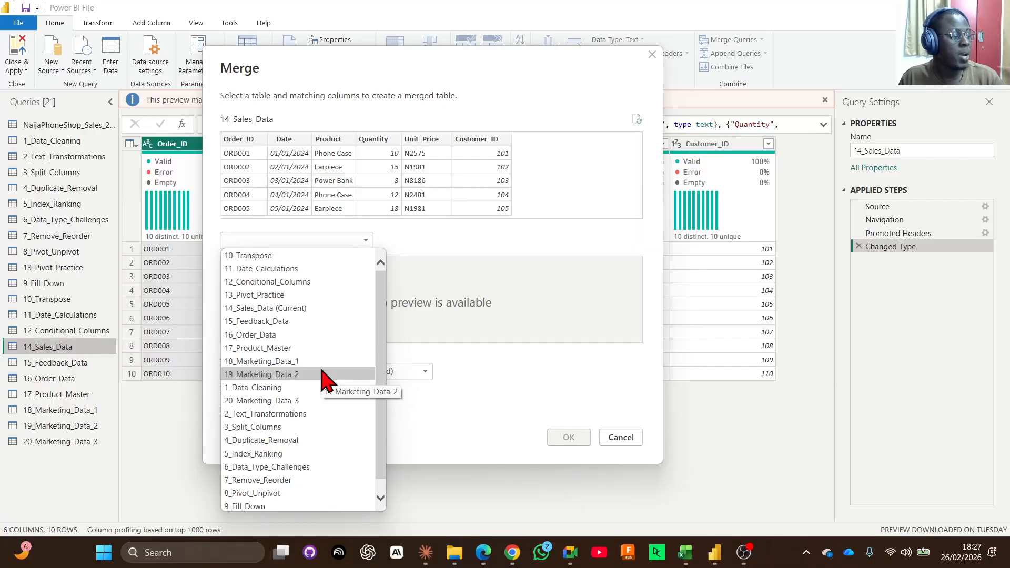
{"action": "left_click", "coordinate": [301, 322]}
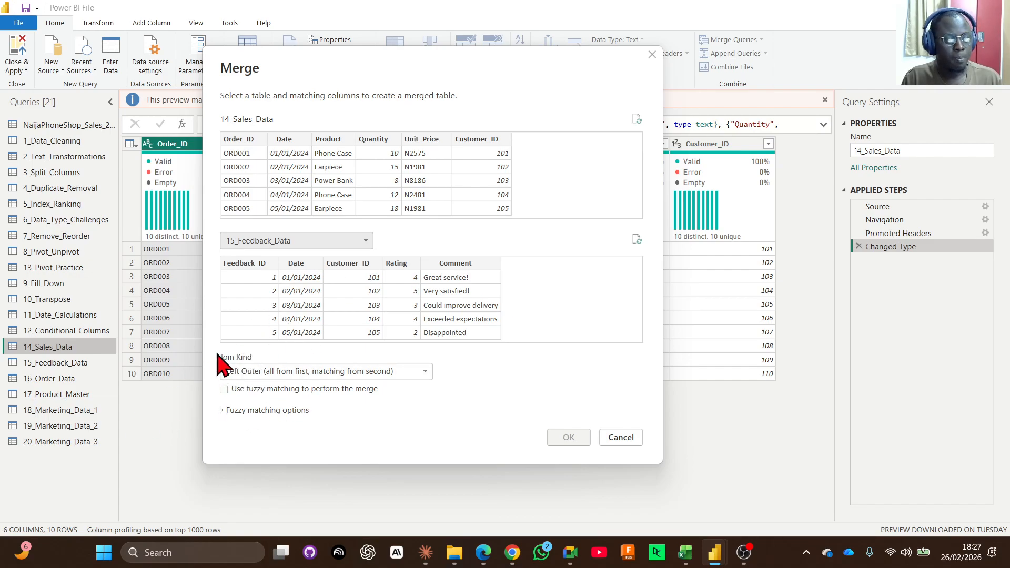
Use a Left Outer join and match the two tables on their Customer_ID columns.
{"action": "left_click", "coordinate": [305, 372]}
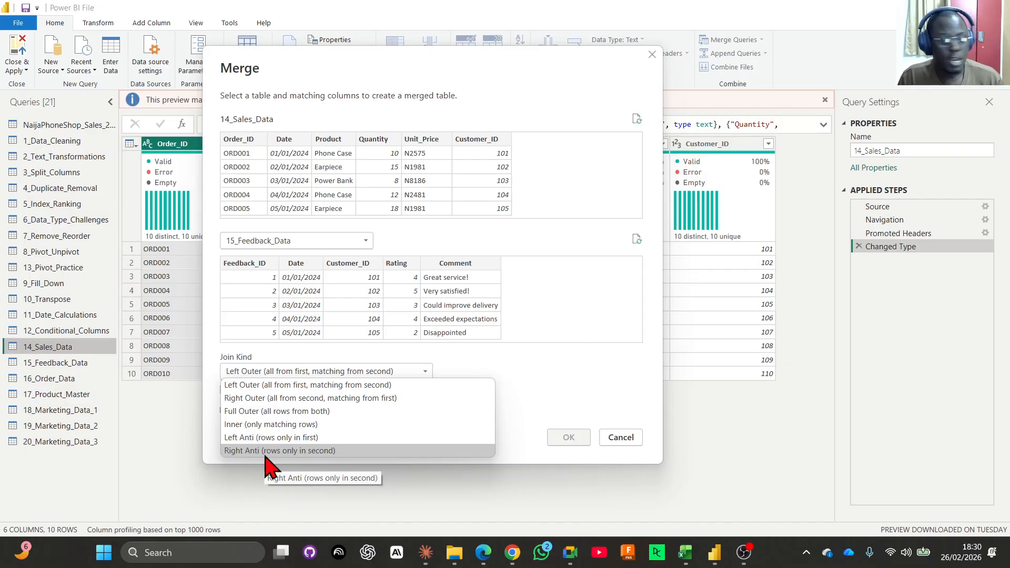
{"action": "left_click", "coordinate": [276, 387]}
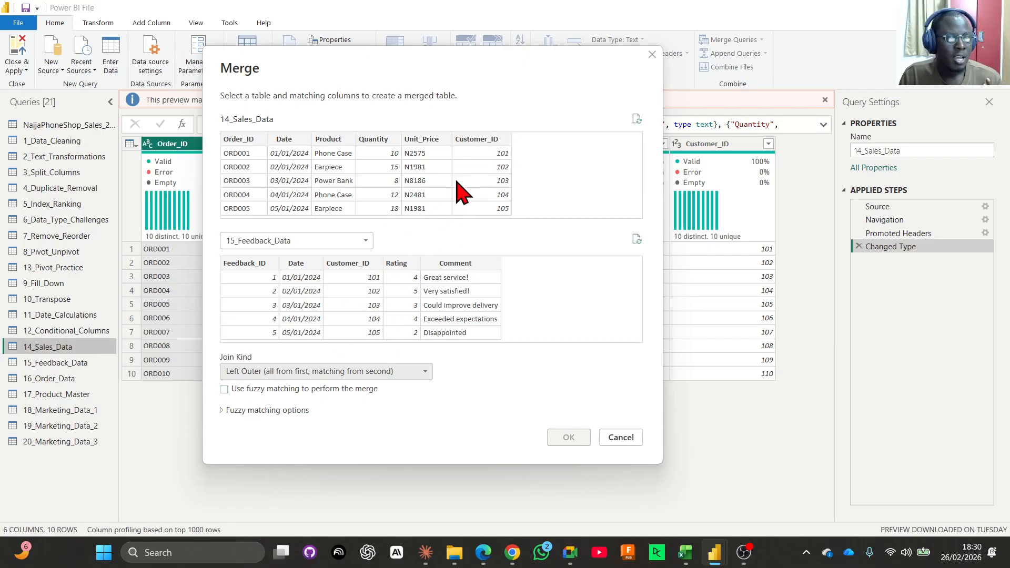
{"action": "left_click", "coordinate": [484, 158]}
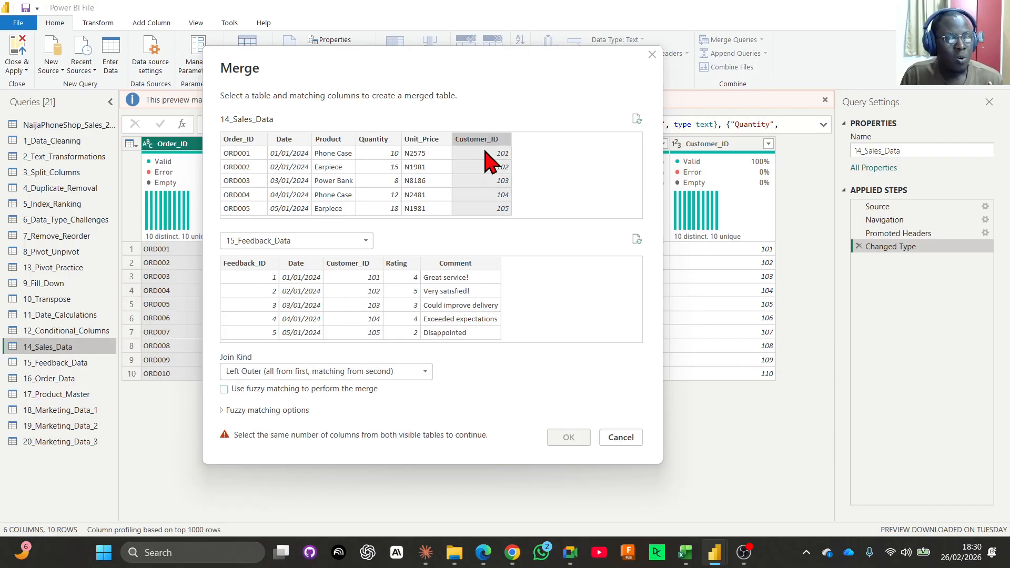
{"action": "left_click", "coordinate": [371, 284]}
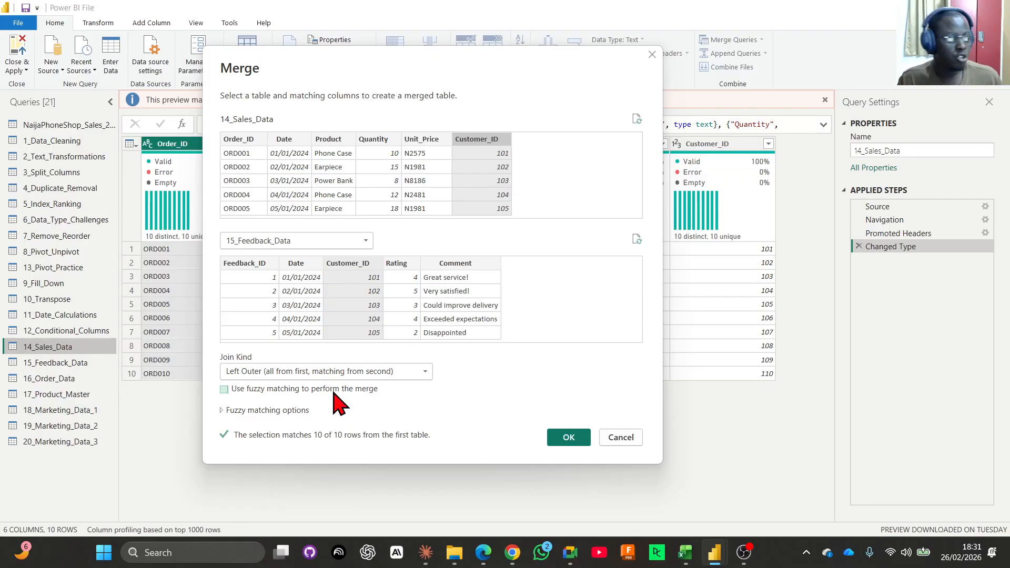
{"action": "left_click", "coordinate": [307, 393]}
{"action": "left_click", "coordinate": [307, 394]}
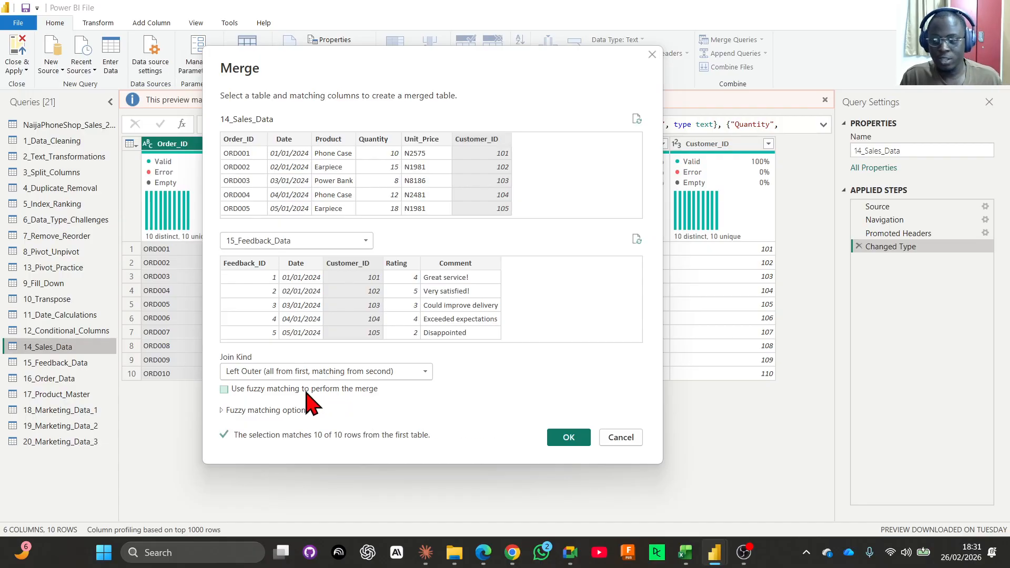
{"action": "left_click", "coordinate": [273, 411]}
{"action": "left_click", "coordinate": [267, 411]}
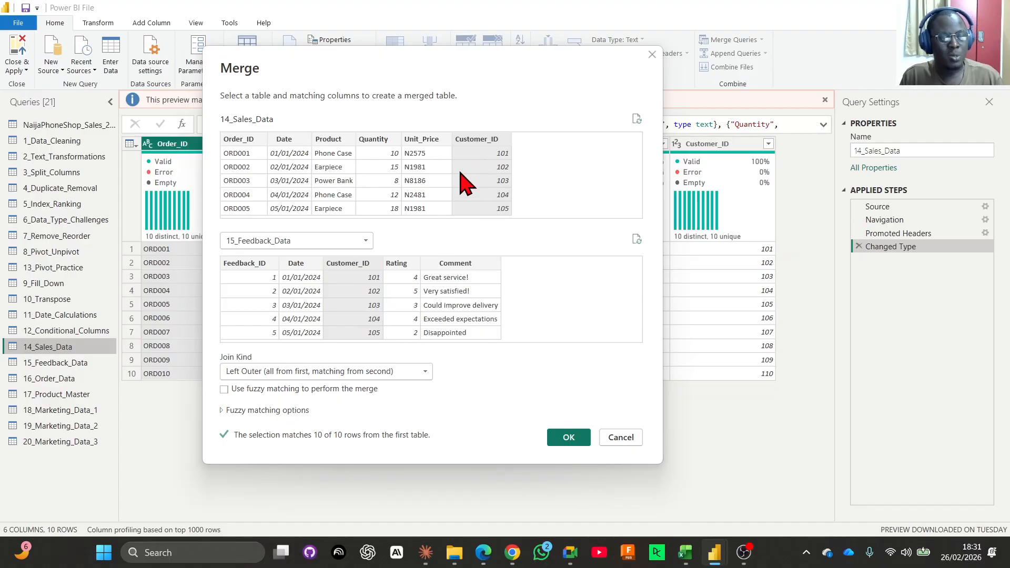
Try Feedback_ID as the matching column of 15_Feedback_Data and return the match to Customer_ID.
{"action": "left_click", "coordinate": [271, 318]}
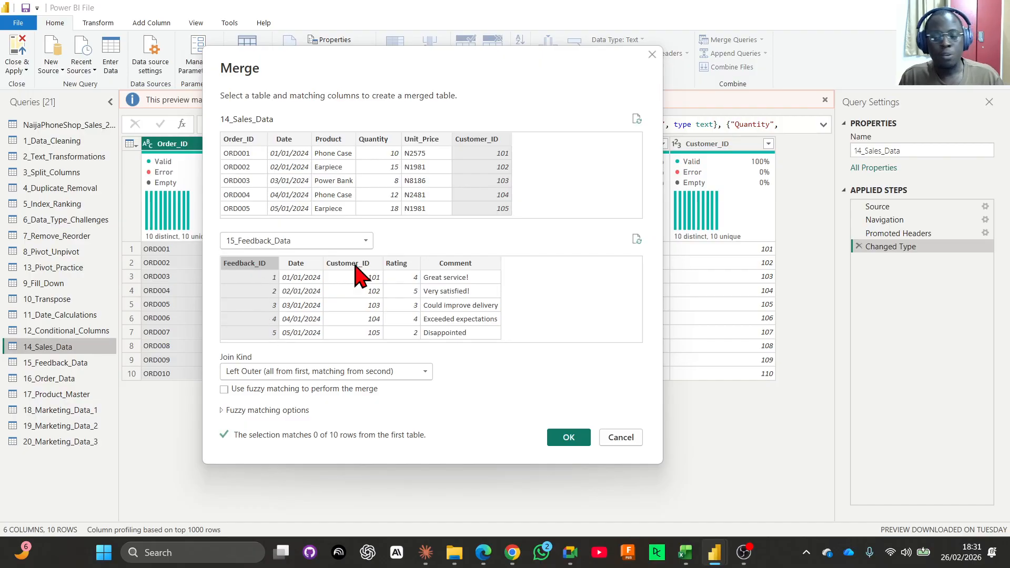
{"action": "left_click", "coordinate": [480, 138]}
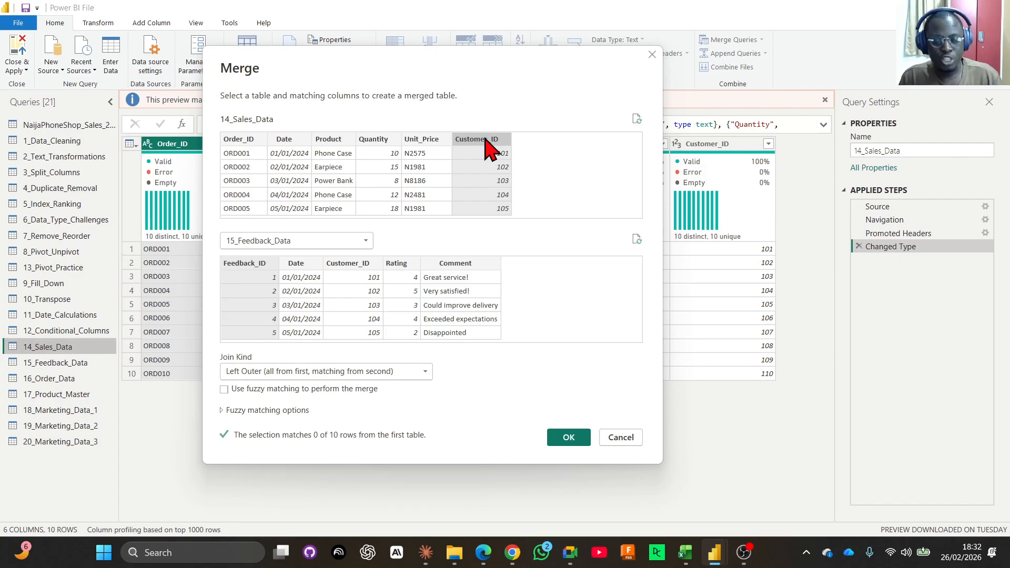
{"action": "left_click", "coordinate": [347, 265]}
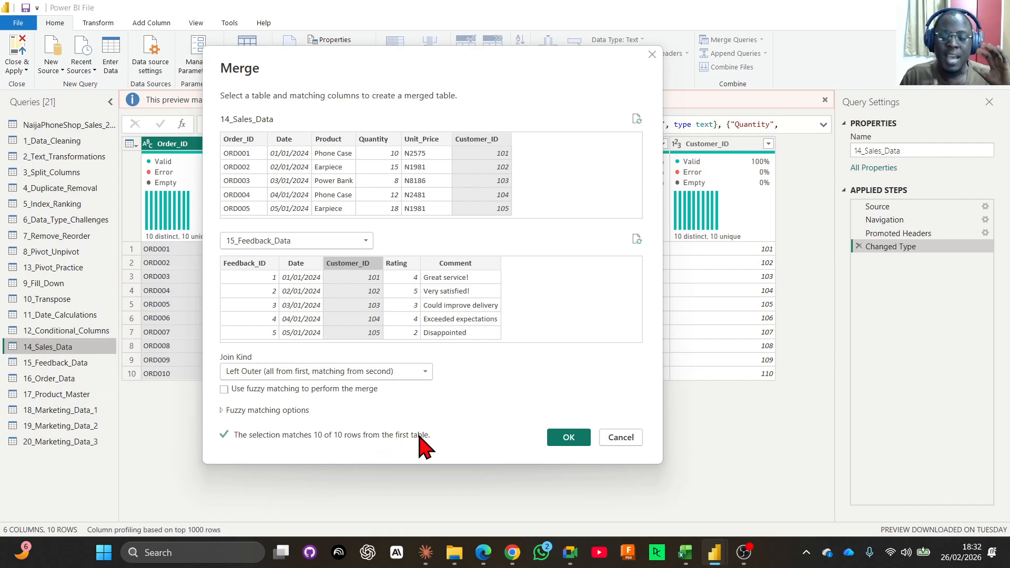
Complete the merge and view which columns can be expanded from the merged 15_Feedback_Data column.
{"action": "left_click", "coordinate": [569, 438]}
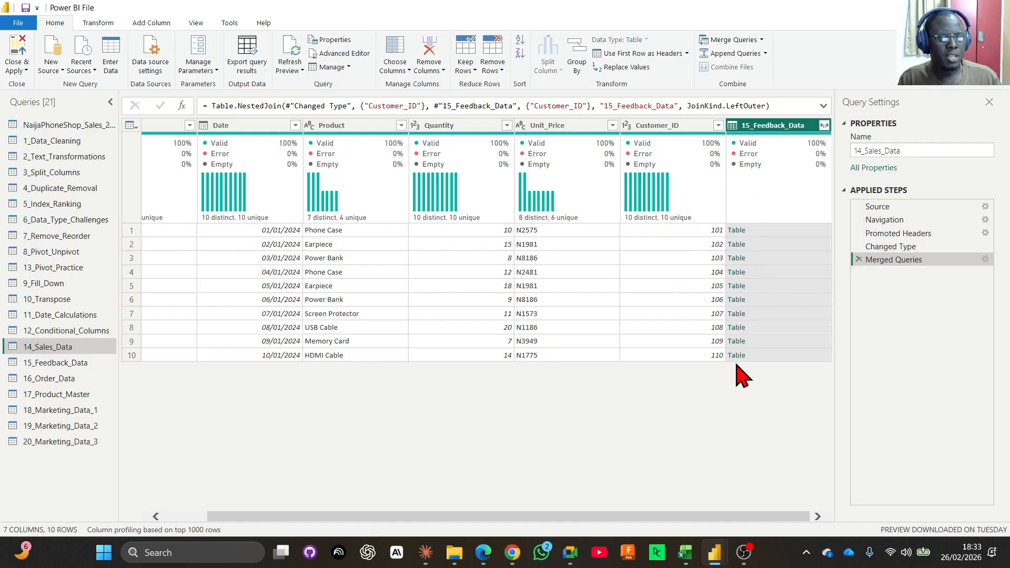
{"action": "mouse_move", "coordinate": [756, 165]}
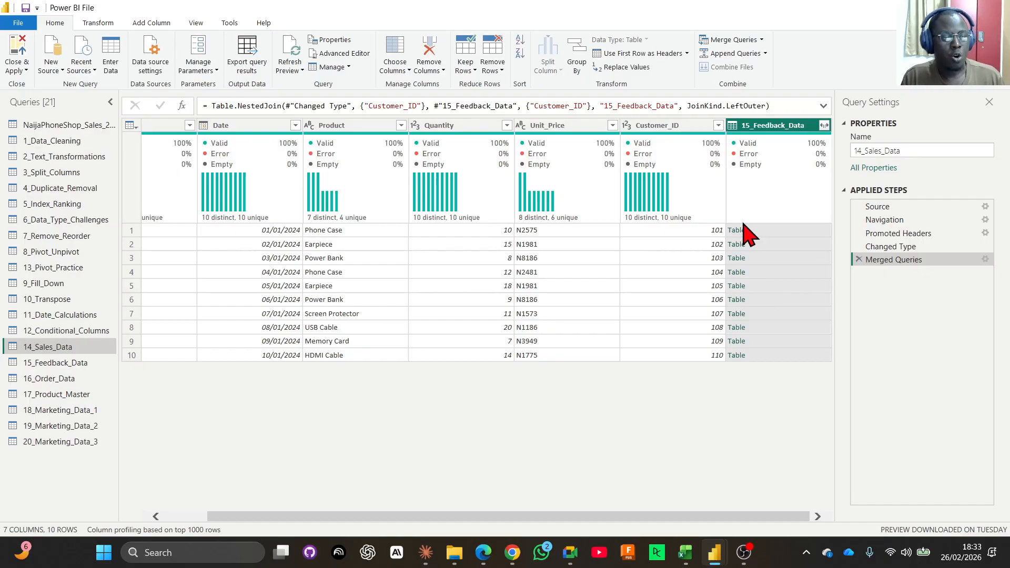
{"action": "left_click", "coordinate": [824, 127]}
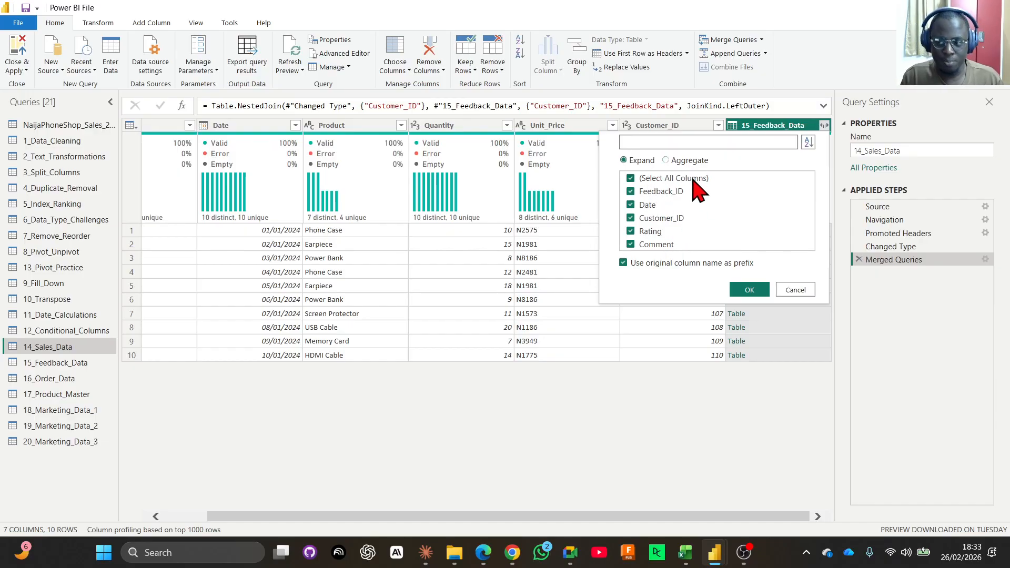
{"action": "left_click", "coordinate": [824, 127]}
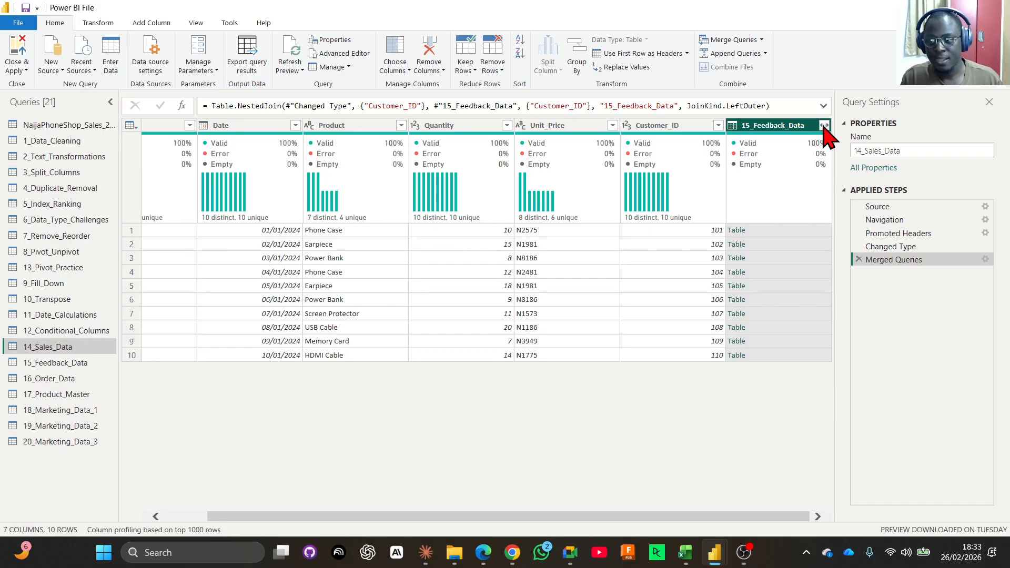
Compare the Expand and Aggregate options for the merged 15_Feedback_Data column and search its columns for "da".
{"action": "left_click", "coordinate": [824, 127]}
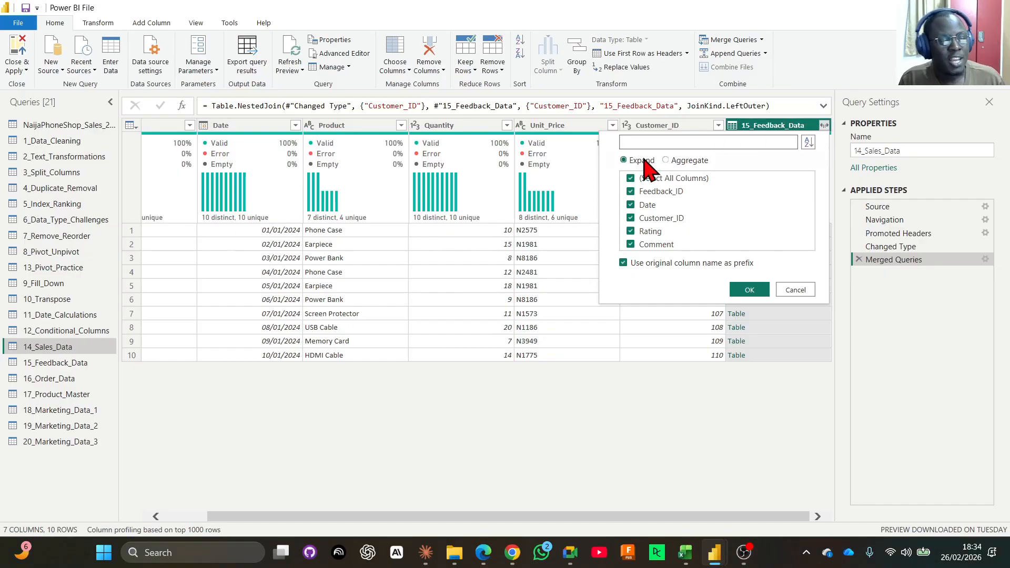
{"action": "left_click", "coordinate": [666, 160]}
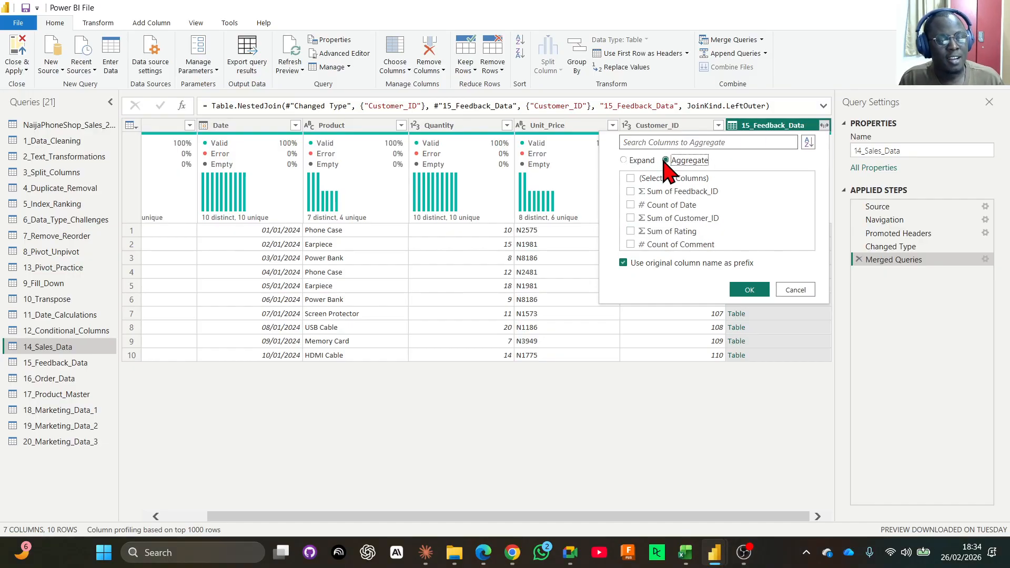
{"action": "left_click", "coordinate": [642, 160]}
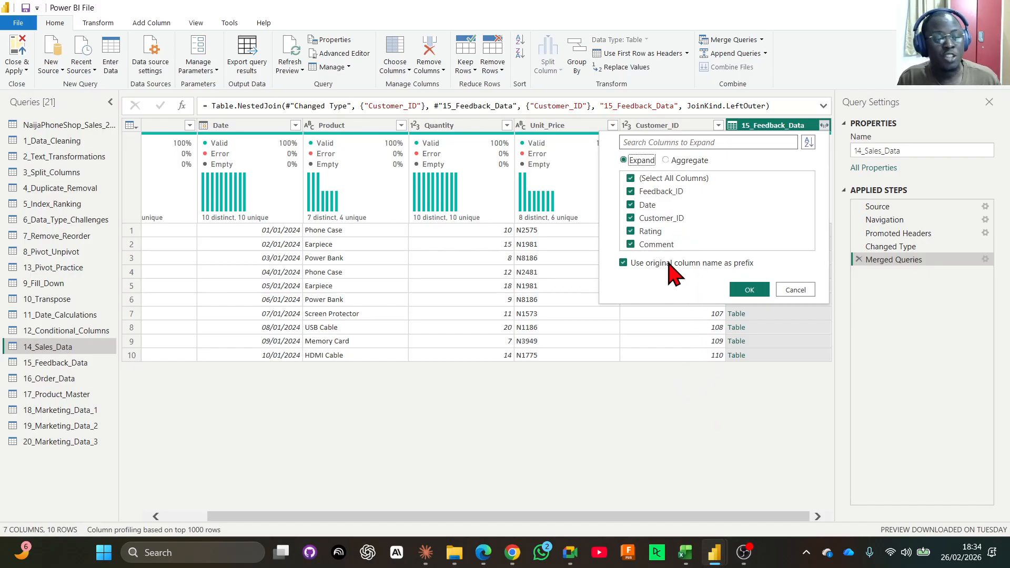
{"action": "left_click", "coordinate": [661, 142]}
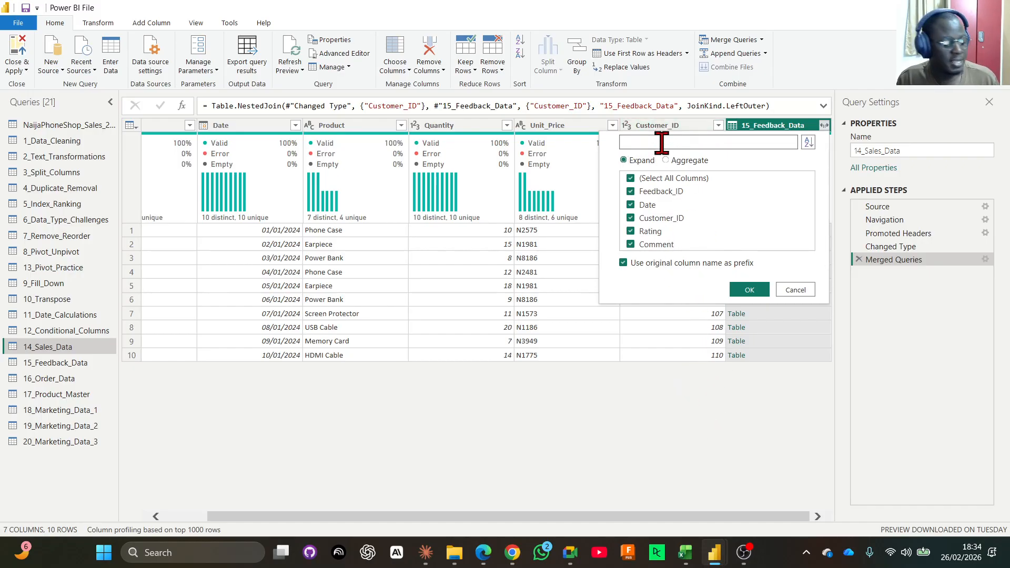
{"action": "type", "text": "da"}
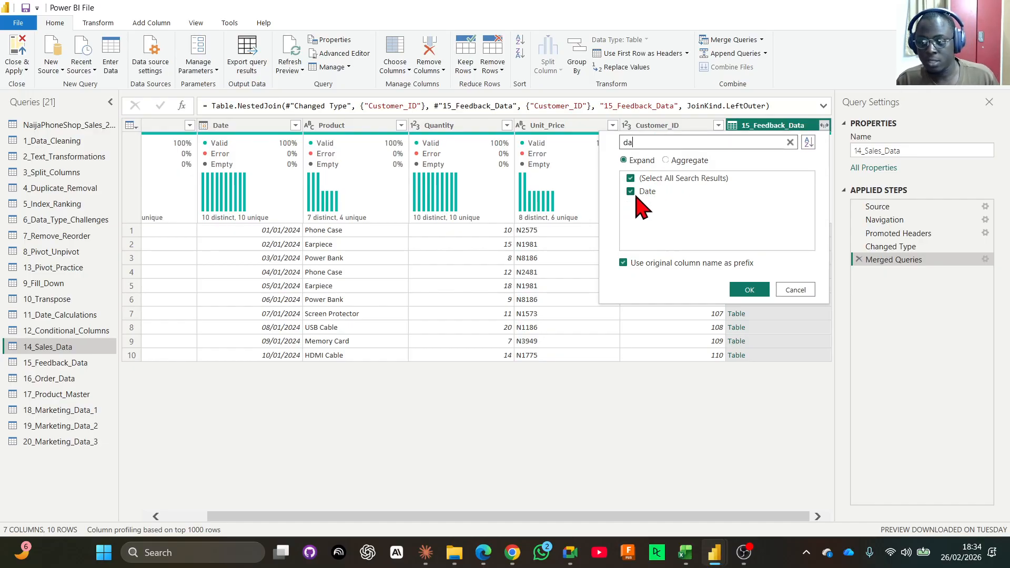
{"action": "left_click", "coordinate": [791, 142]}
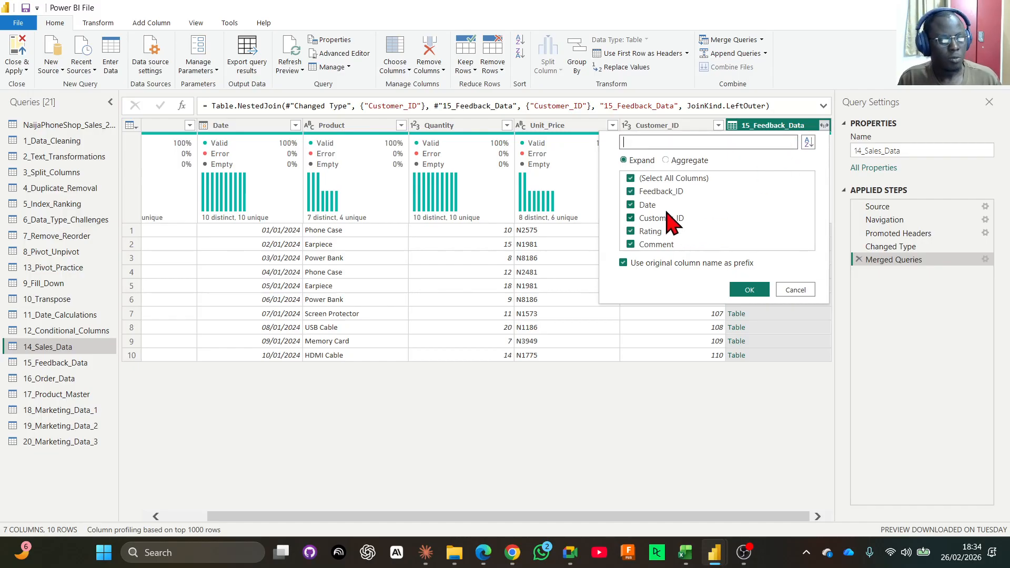
Expand only Rating and Comment from the merged 15_Feedback_Data column, keeping the original column name as prefix.
{"action": "left_click", "coordinate": [633, 180]}
{"action": "left_click", "coordinate": [632, 180]}
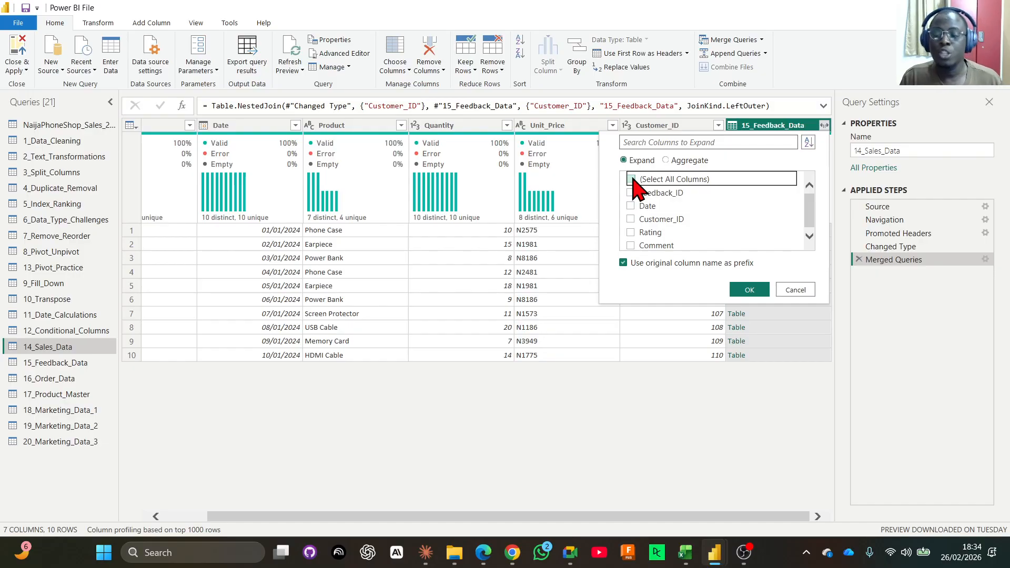
{"action": "left_click", "coordinate": [631, 233]}
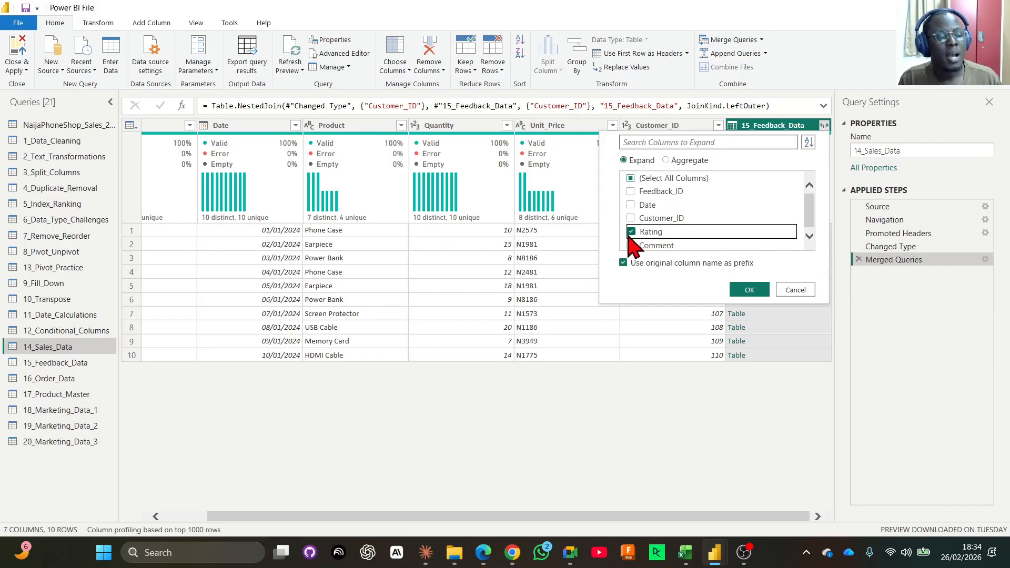
{"action": "left_click", "coordinate": [631, 246]}
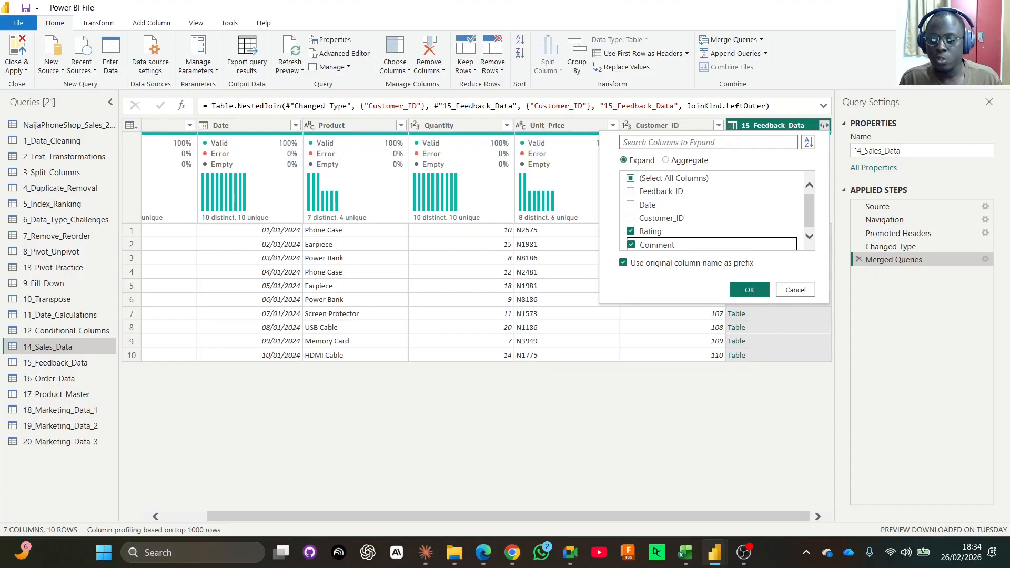
{"action": "key", "text": "super+d"}
{"action": "key", "text": "super+d"}
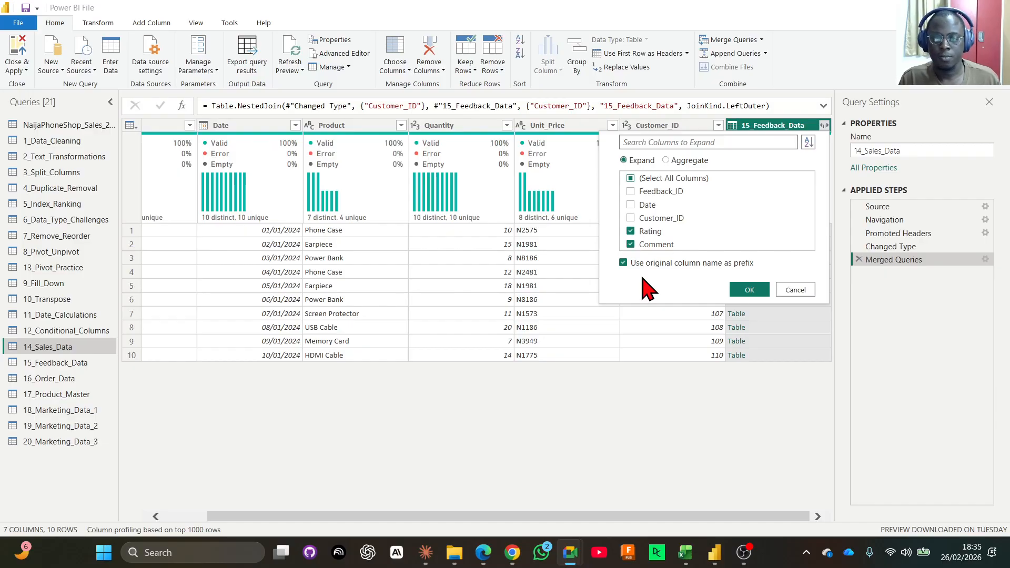
{"action": "left_click", "coordinate": [748, 289]}
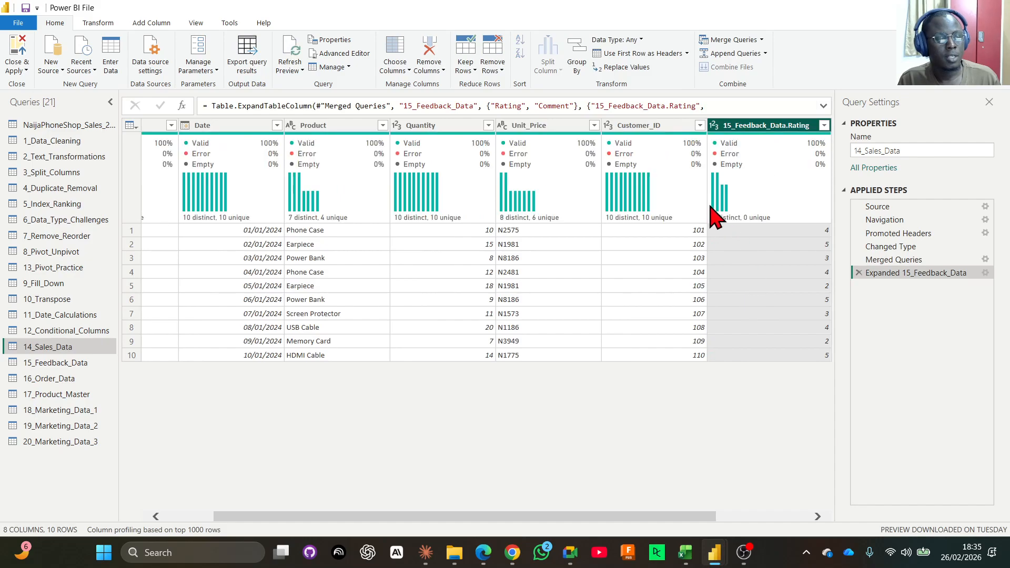
{"action": "left_click_drag", "start_coordinate": [650, 516], "coordinate": [744, 516]}
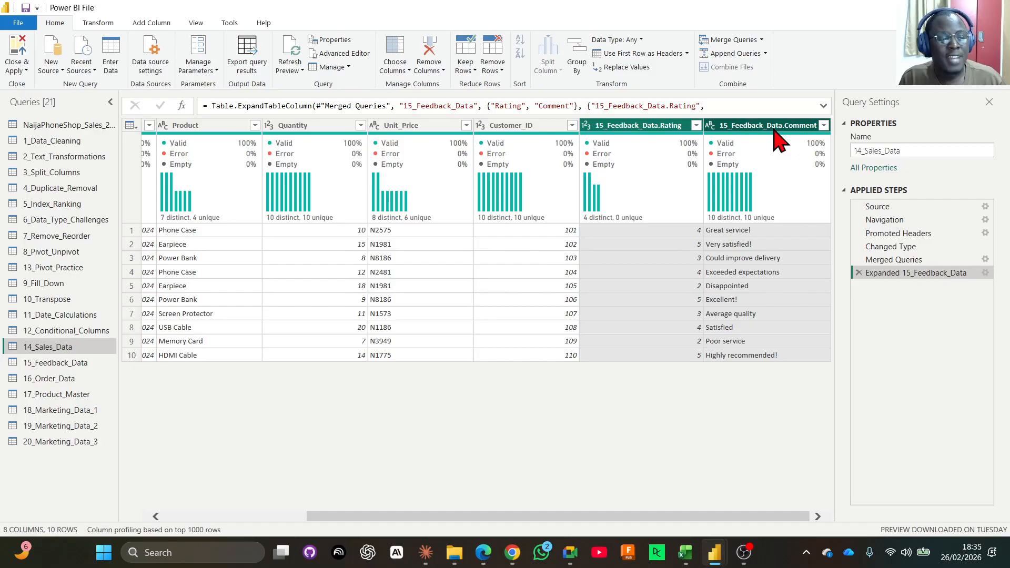
Review the column selection of the Expanded 15_Feedback_Data step and the expansion options at the Merged Queries step.
{"action": "left_click", "coordinate": [984, 274]}
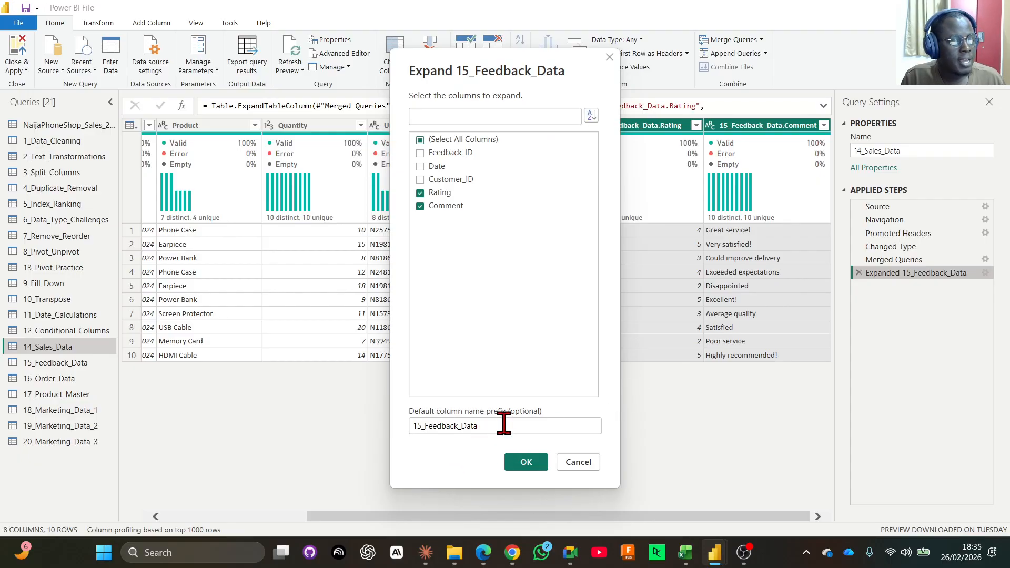
{"action": "left_click", "coordinate": [578, 462]}
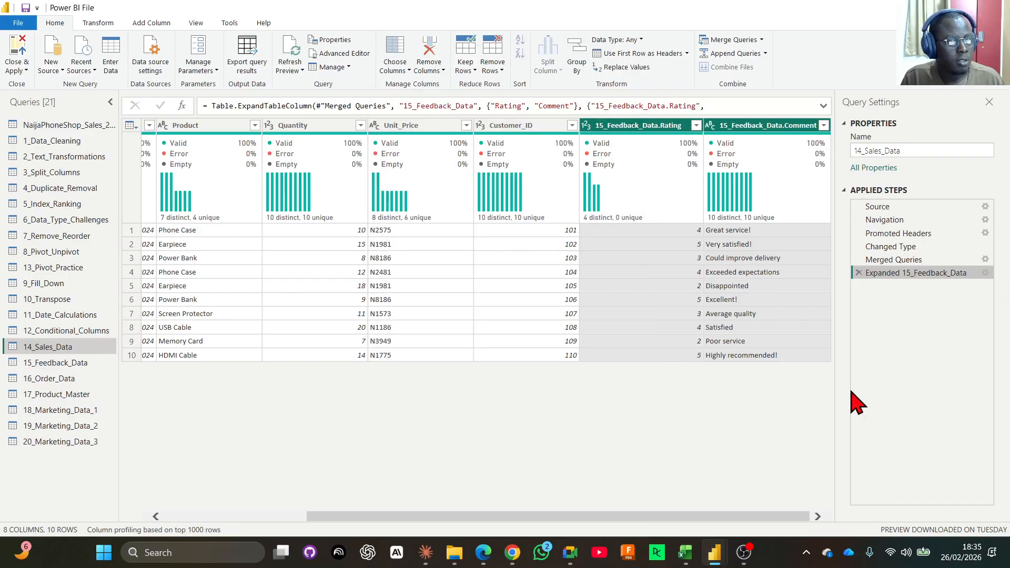
{"action": "left_click", "coordinate": [926, 260]}
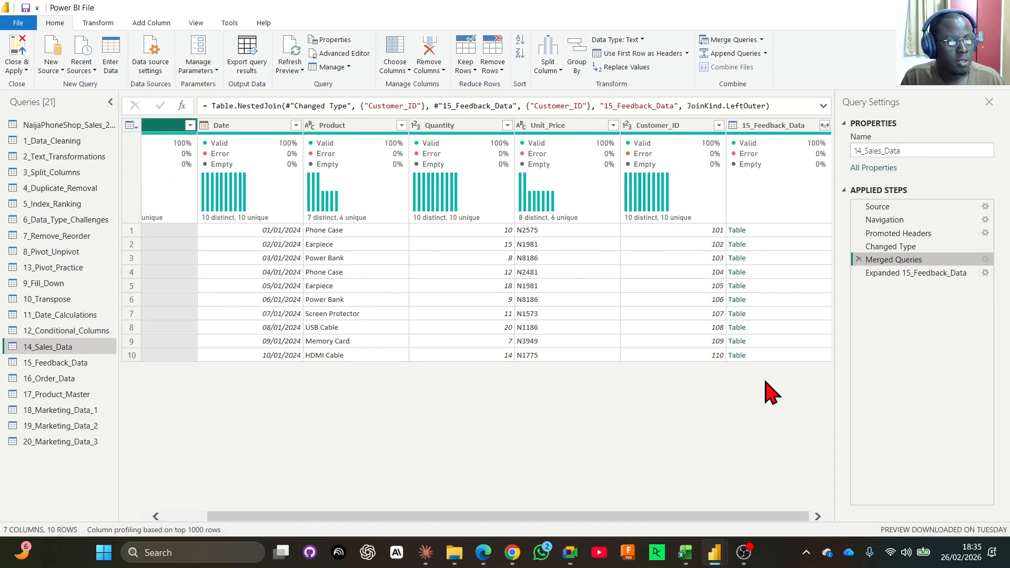
{"action": "left_click", "coordinate": [825, 125]}
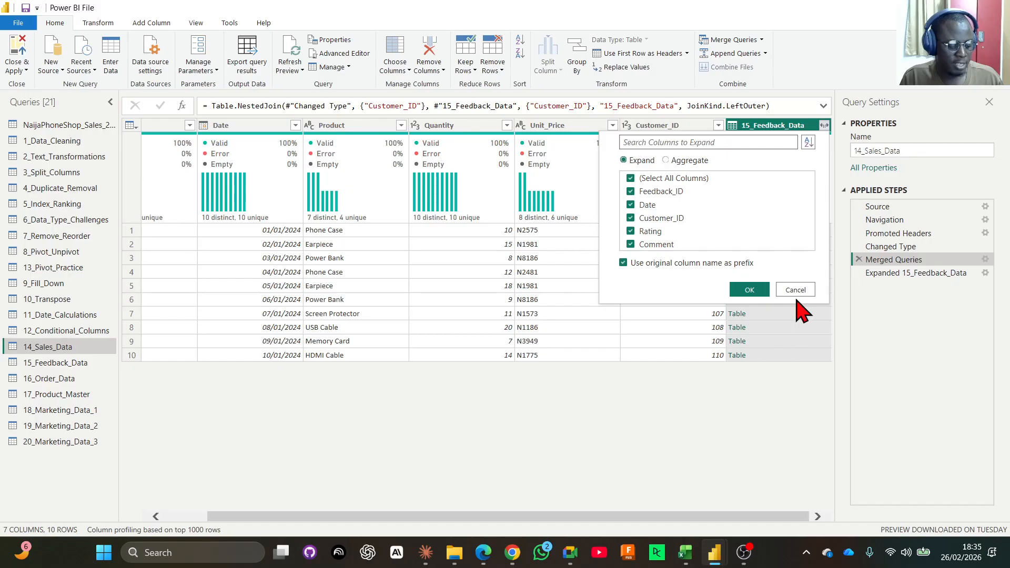
{"action": "left_click", "coordinate": [915, 273]}
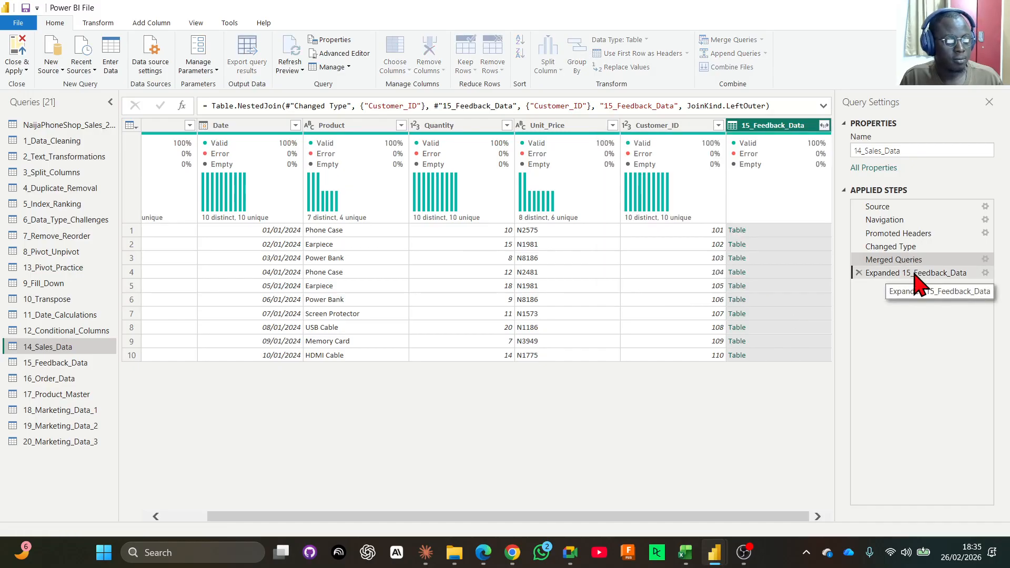
Delete the Expanded 15_Feedback_Data step and expand only Rating and Comment again without the original column name as prefix.
{"action": "left_click", "coordinate": [859, 273]}
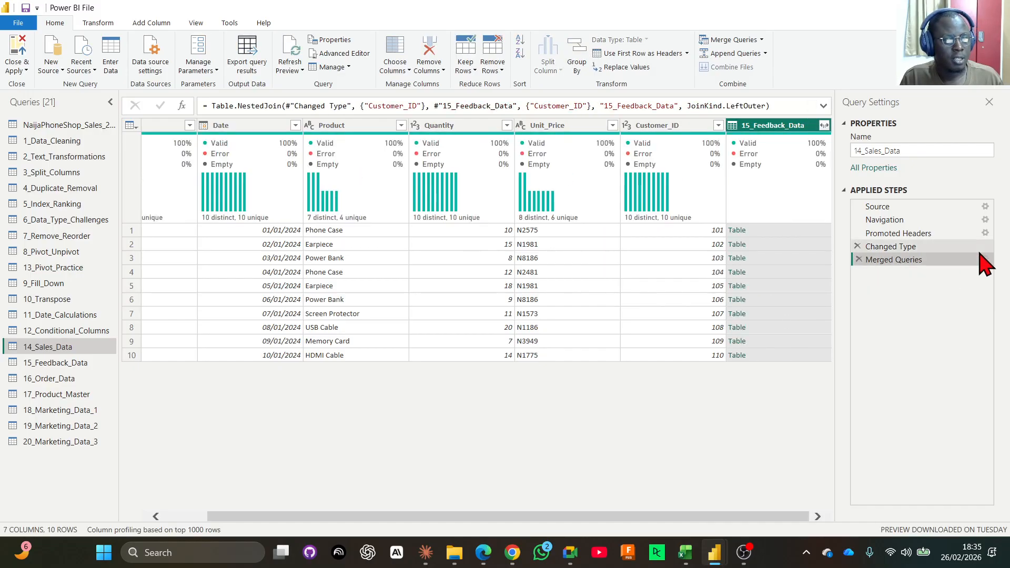
{"action": "left_click", "coordinate": [825, 126]}
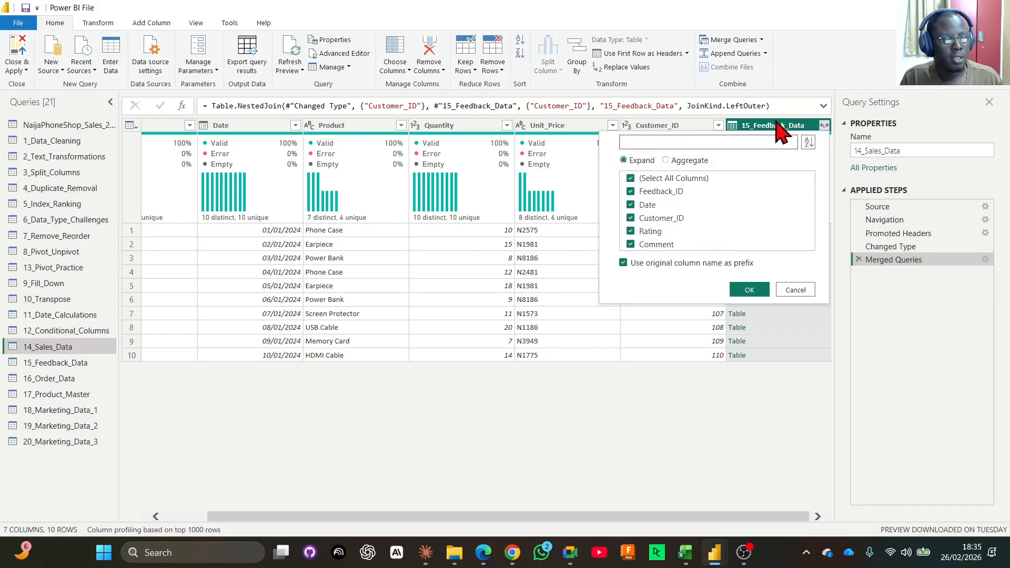
{"action": "left_click", "coordinate": [631, 179]}
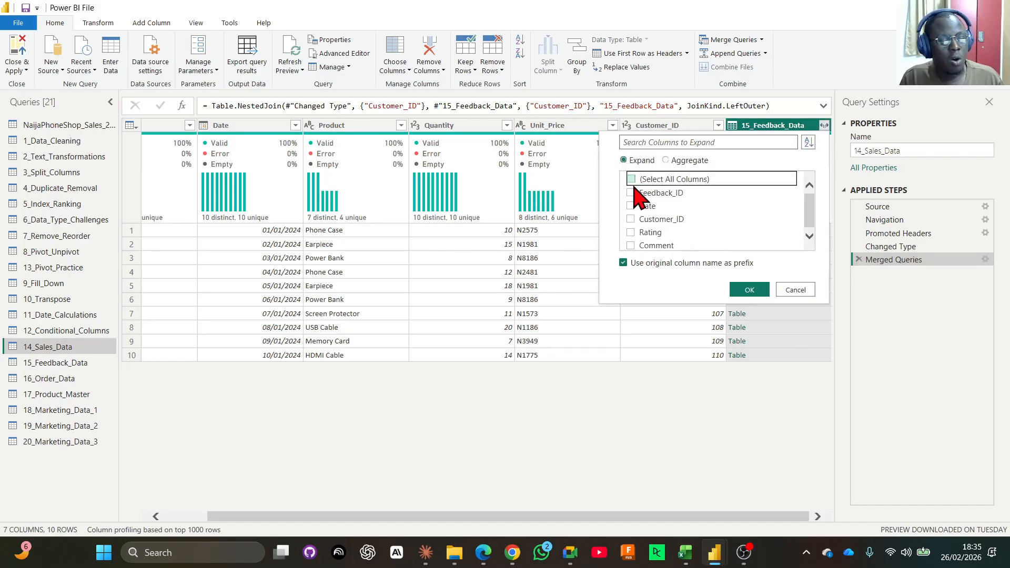
{"action": "left_click", "coordinate": [631, 232]}
{"action": "left_click", "coordinate": [631, 246]}
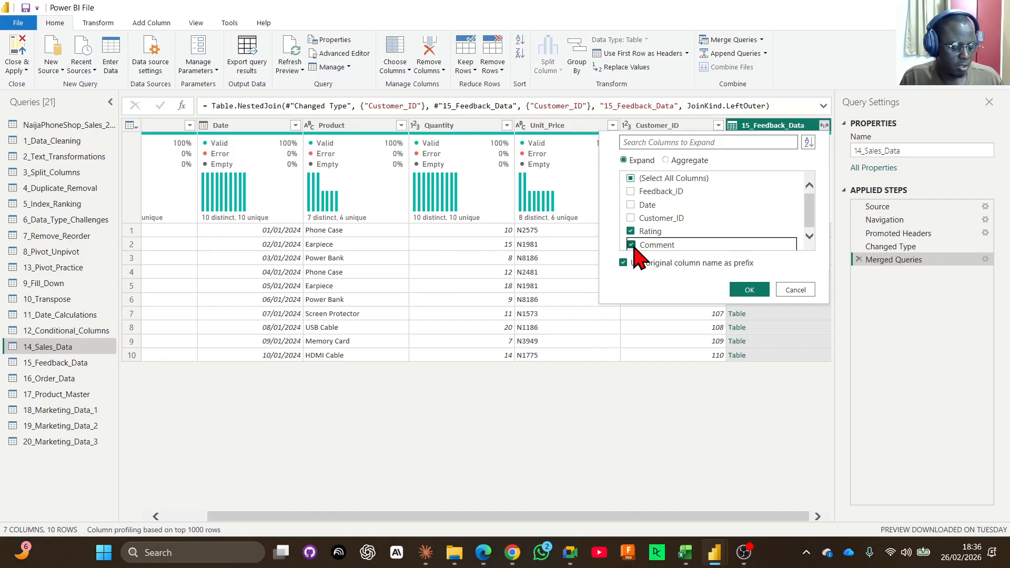
{"action": "left_click", "coordinate": [679, 264]}
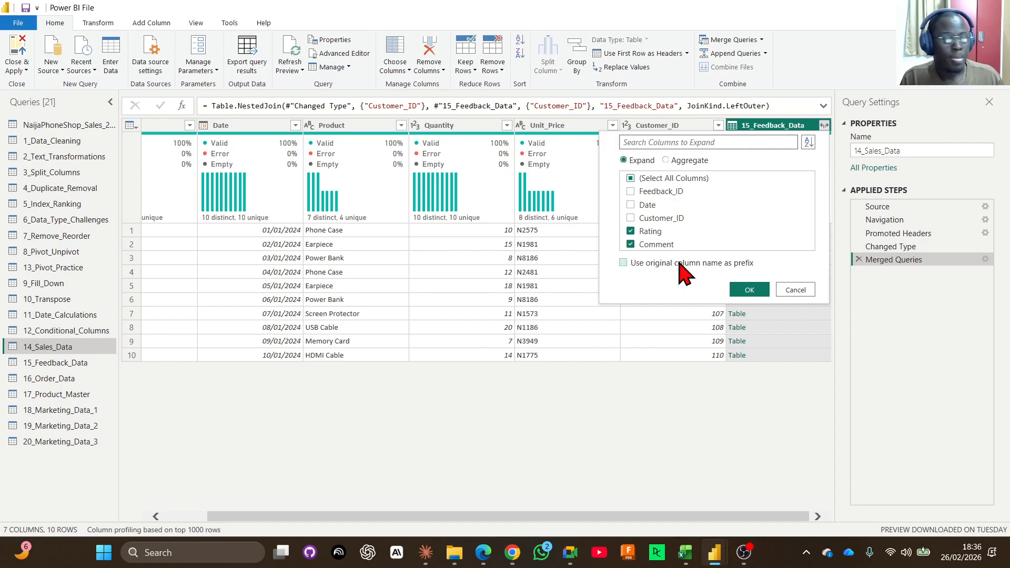
{"action": "left_click", "coordinate": [750, 290]}
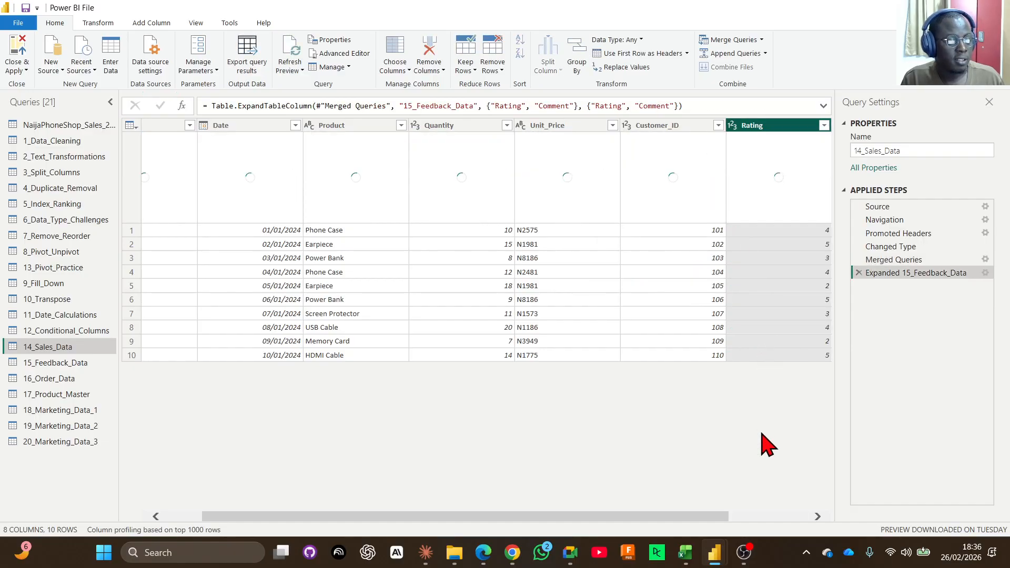
{"action": "left_click_drag", "start_coordinate": [702, 517], "coordinate": [784, 516]}
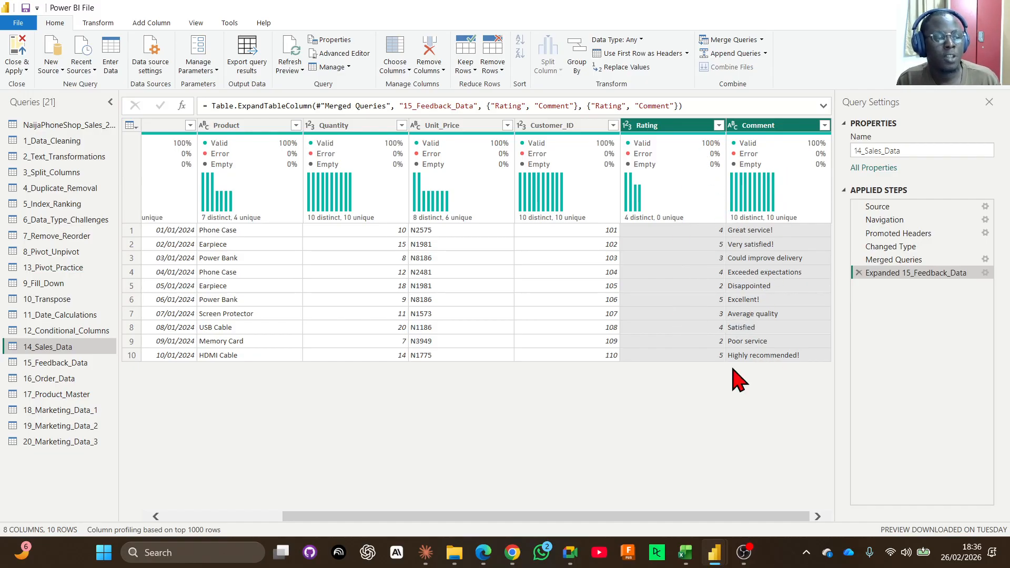
Delete the Expanded 15_Feedback_Data and Merged Queries steps from the 14_Sales_Data query.
{"action": "left_click", "coordinate": [675, 324]}
{"action": "left_click", "coordinate": [557, 287]}
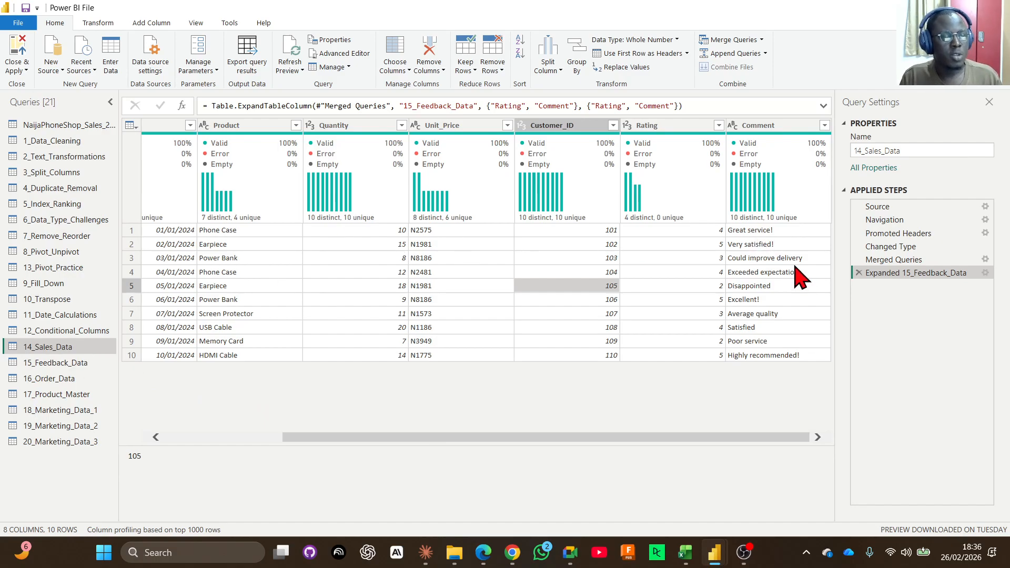
{"action": "left_click", "coordinate": [859, 276]}
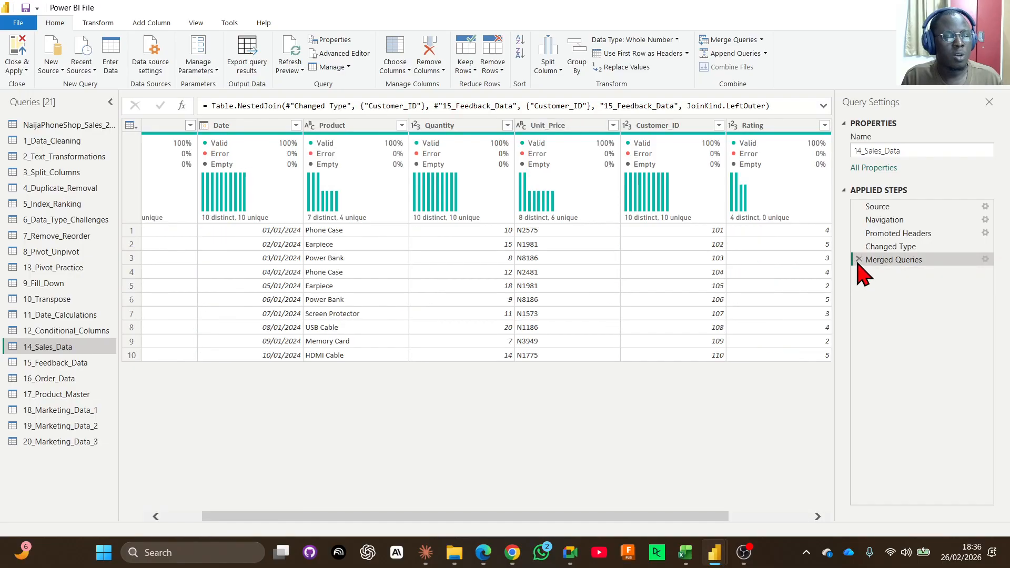
{"action": "left_click", "coordinate": [858, 259]}
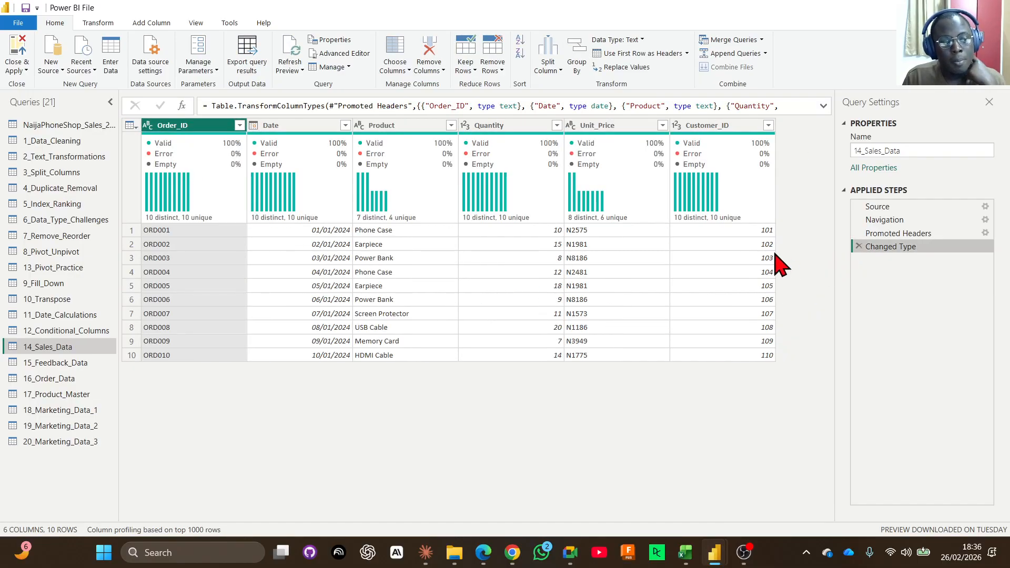
Merge 14_Sales_Data with 15_Feedback_Data as a new query, matching both Customer_ID columns with a Left Outer join.
{"action": "left_click", "coordinate": [762, 41]}
{"action": "left_click", "coordinate": [779, 68]}
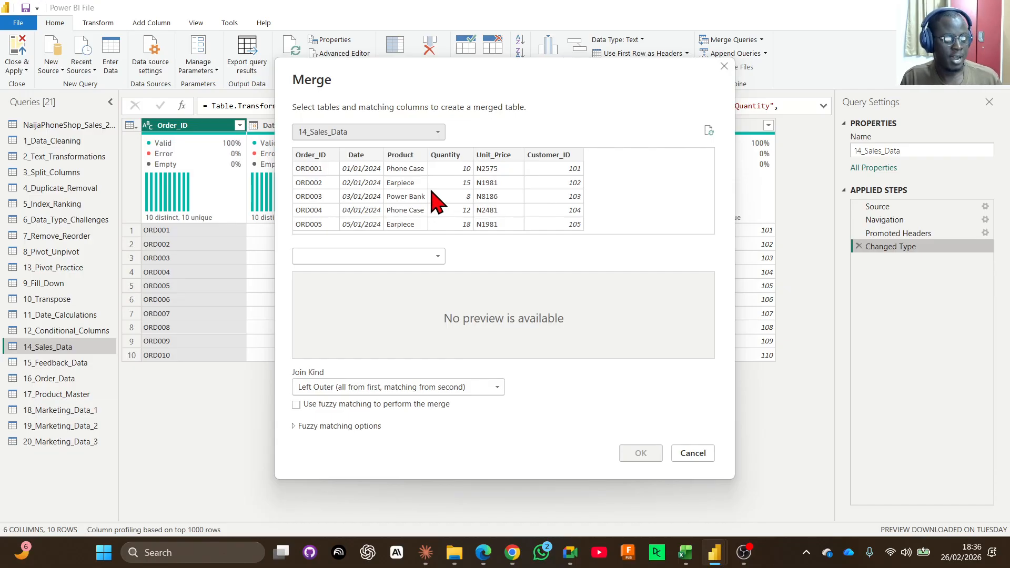
{"action": "left_click", "coordinate": [378, 256]}
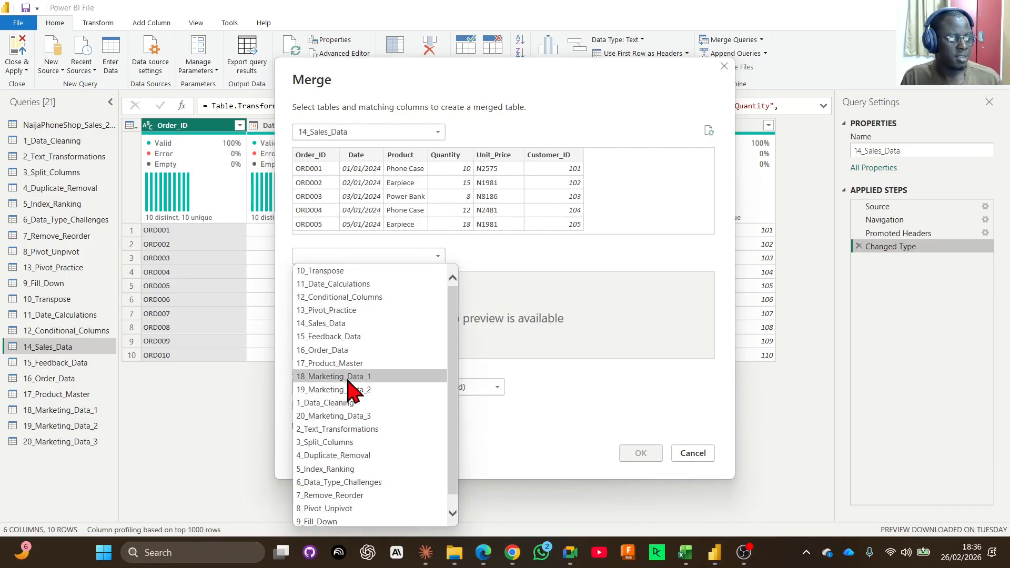
{"action": "left_click", "coordinate": [353, 337]}
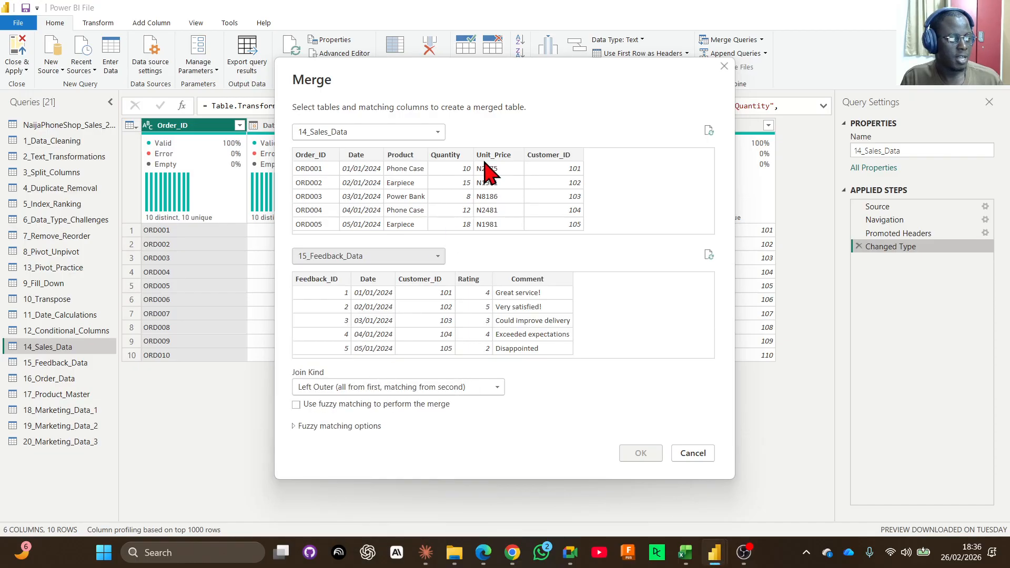
{"action": "left_click", "coordinate": [548, 156]}
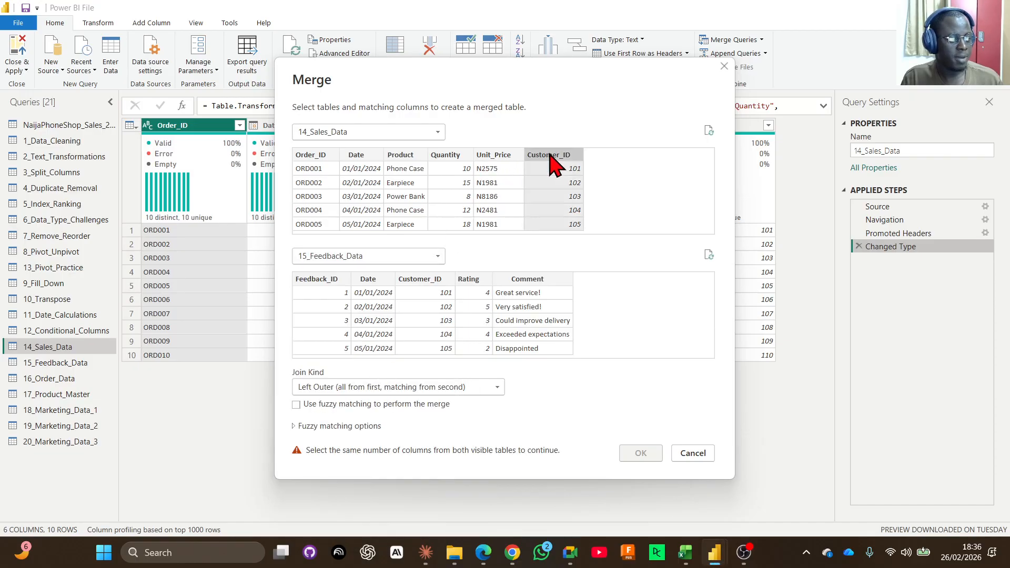
{"action": "left_click", "coordinate": [421, 281]}
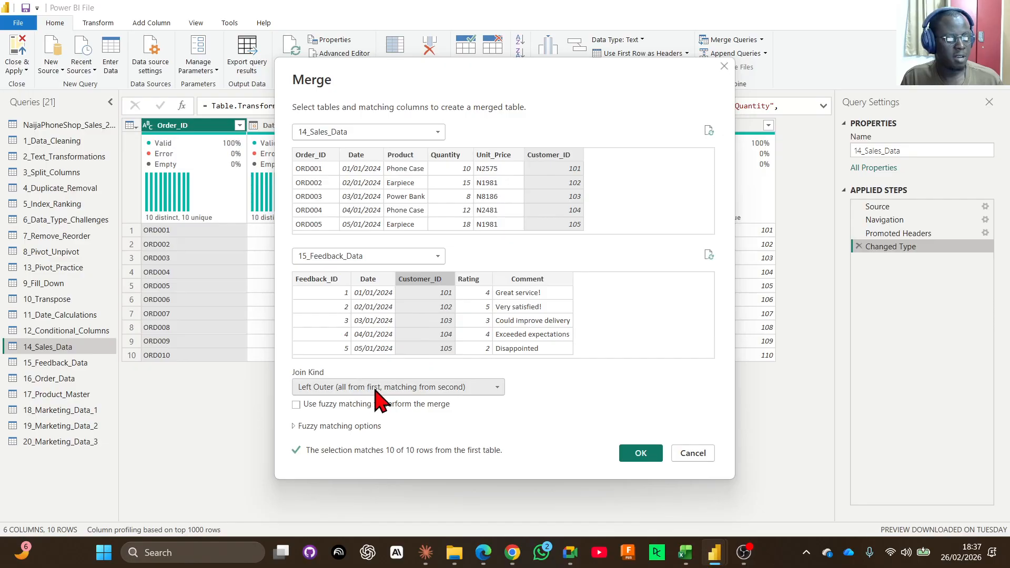
{"action": "left_click", "coordinate": [638, 453]}
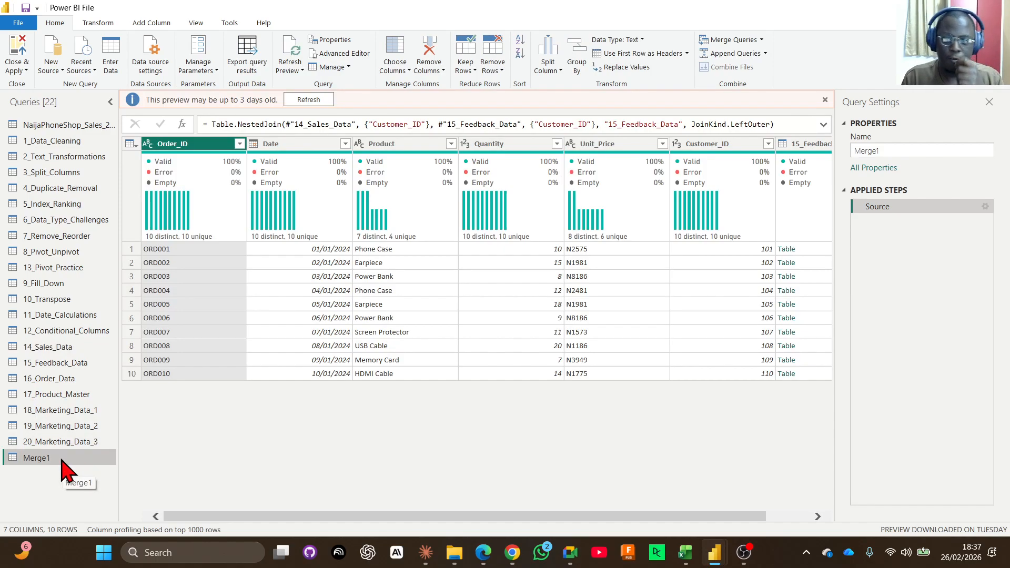
Rename the new merged query to "merge 14& 15".
{"action": "double_click", "coordinate": [61, 459]}
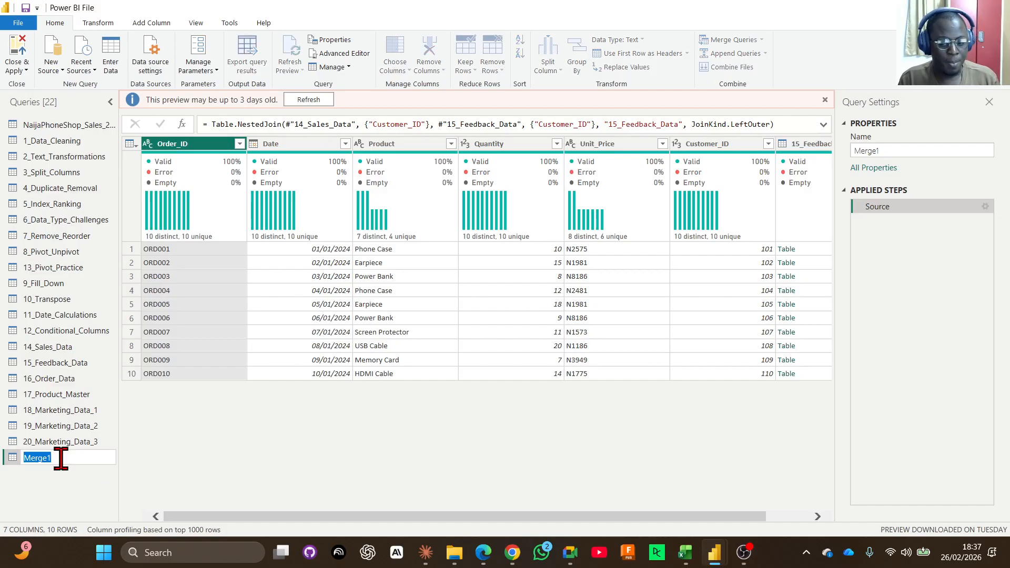
{"action": "type", "text": "M"}
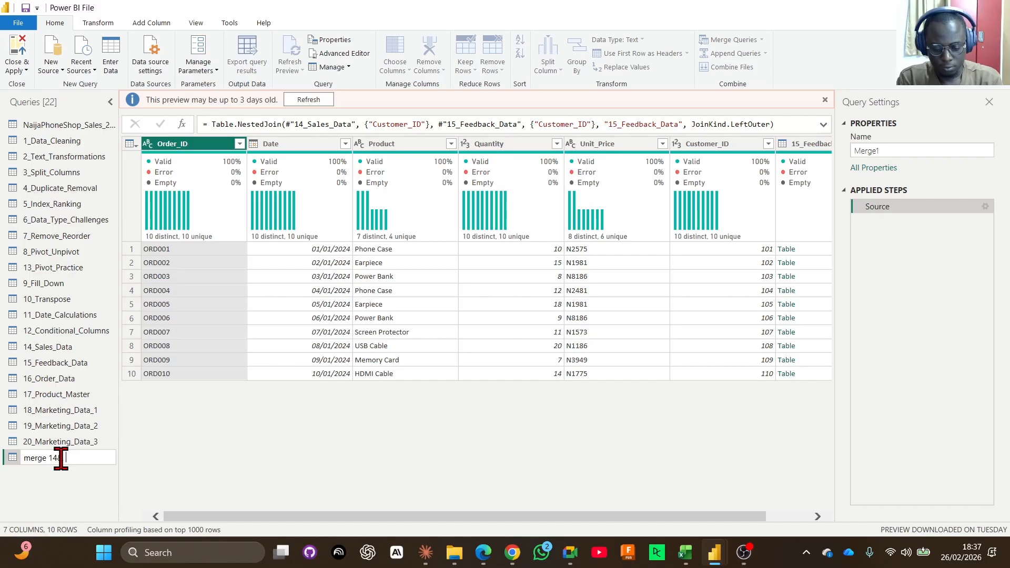
{"action": "key", "text": "Return"}
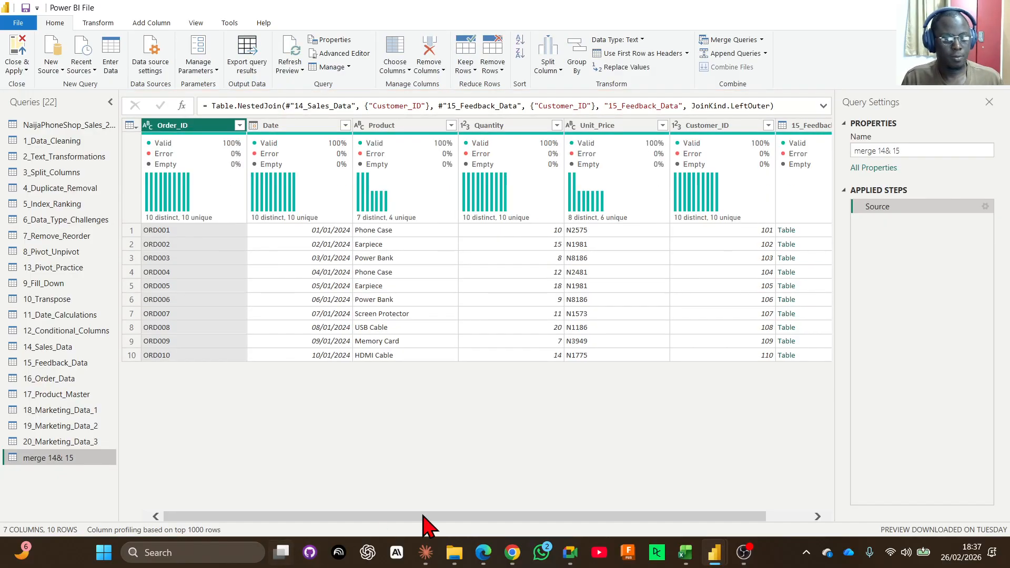
Expand only Rating and Comment from the 15_Feedback_Data column, without the original column name as prefix.
{"action": "left_click_drag", "start_coordinate": [451, 516], "coordinate": [736, 527]}
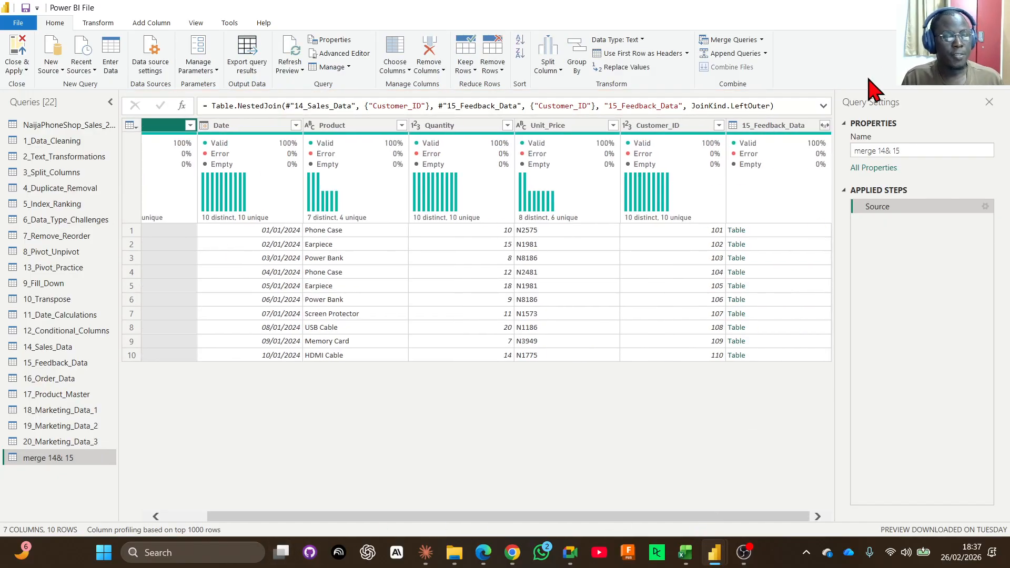
{"action": "left_click", "coordinate": [824, 125]}
{"action": "left_click", "coordinate": [630, 178]}
{"action": "left_click", "coordinate": [631, 232]}
{"action": "left_click", "coordinate": [631, 245]}
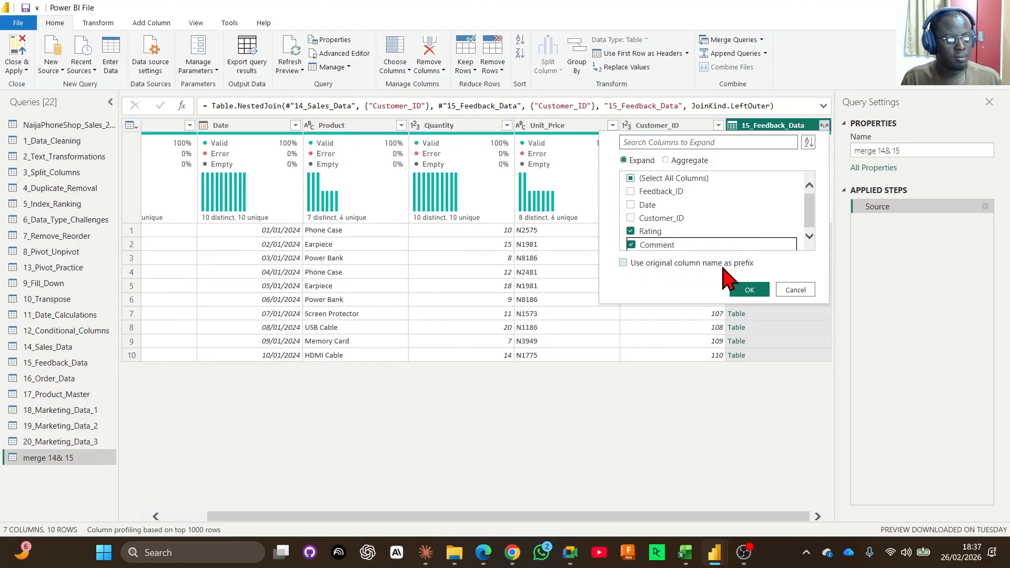
{"action": "left_click", "coordinate": [757, 290]}
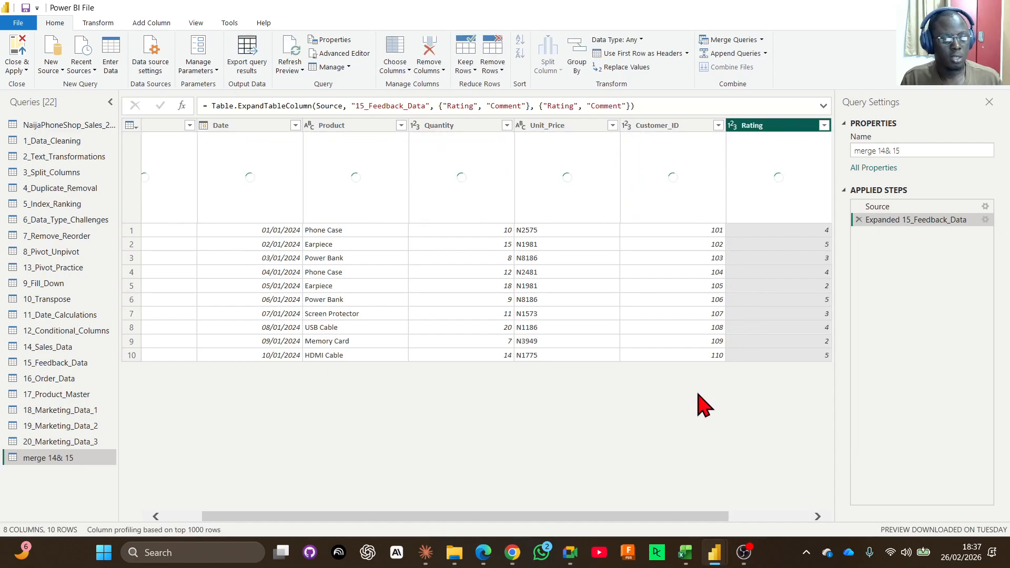
{"action": "left_click_drag", "start_coordinate": [690, 518], "coordinate": [816, 517]}
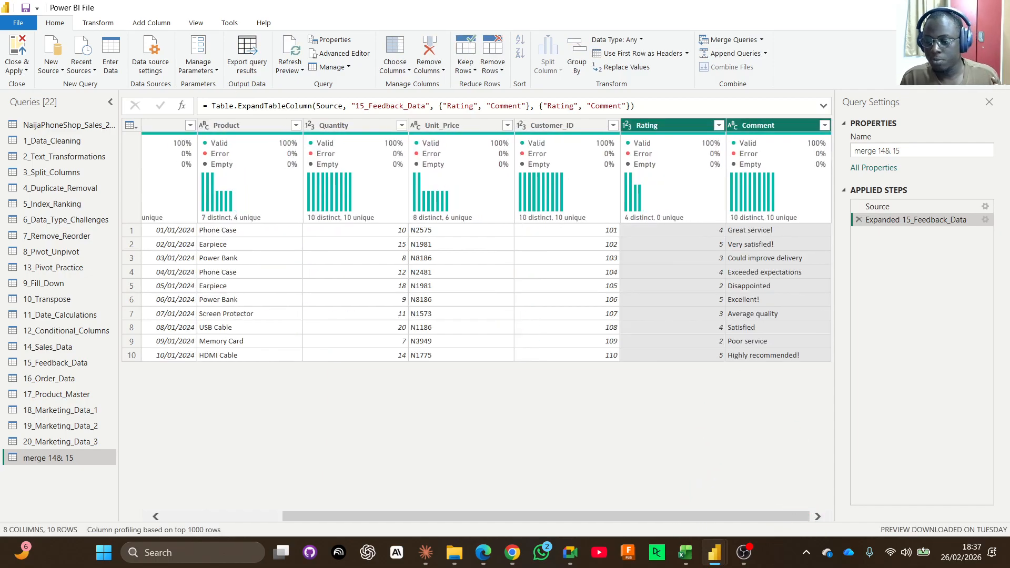
Correct the spacing in the merged query's name so it reads "merge 14 & 15".
{"action": "key", "text": "alt+Tab"}
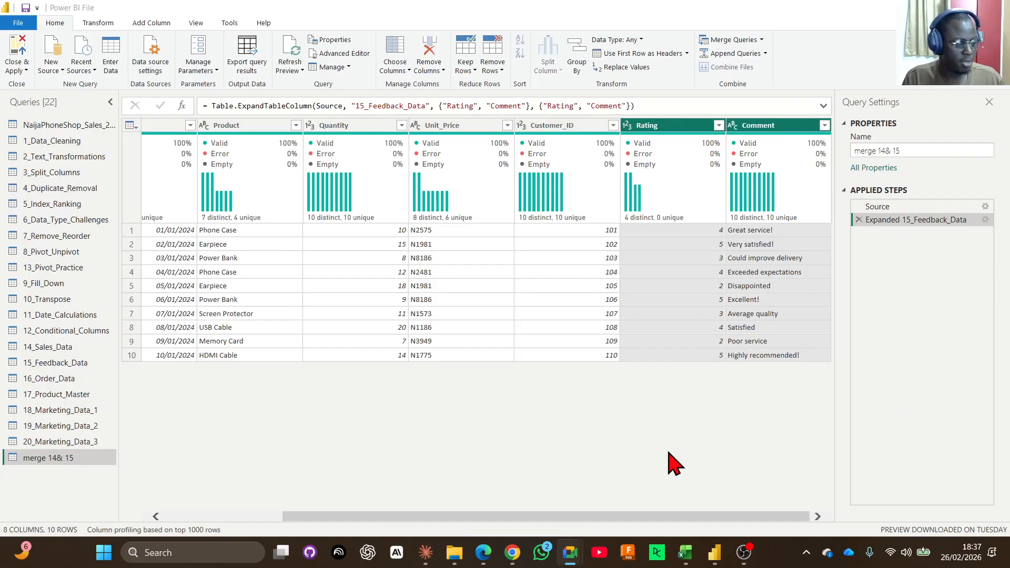
{"action": "double_click", "coordinate": [60, 458]}
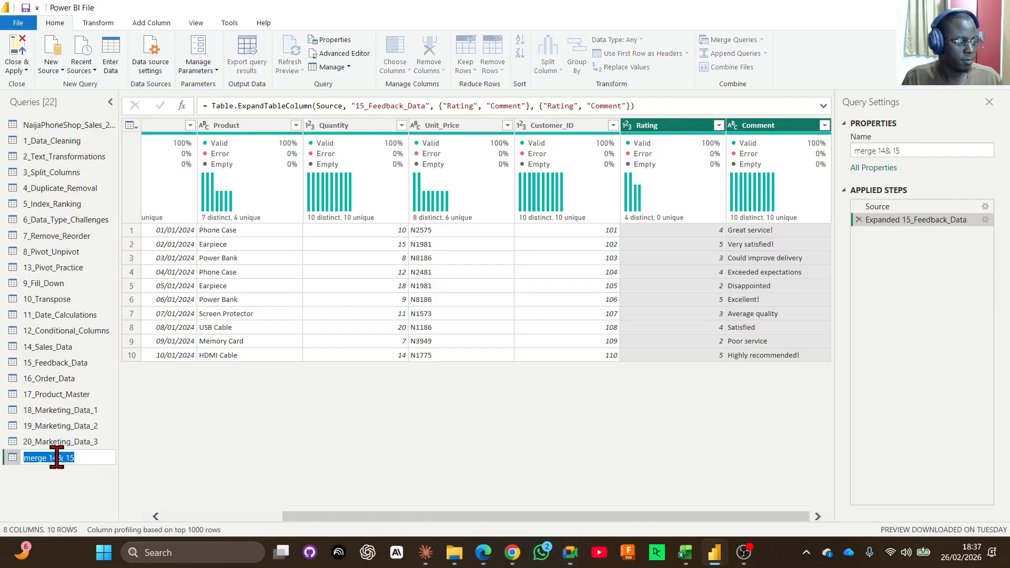
{"action": "left_click", "coordinate": [56, 457]}
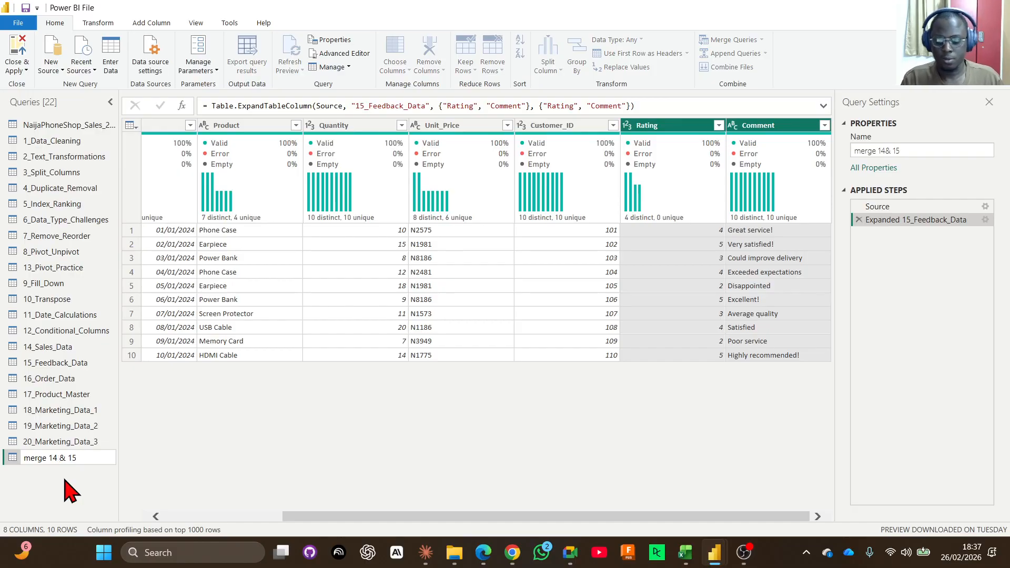
{"action": "key", "text": "Return"}
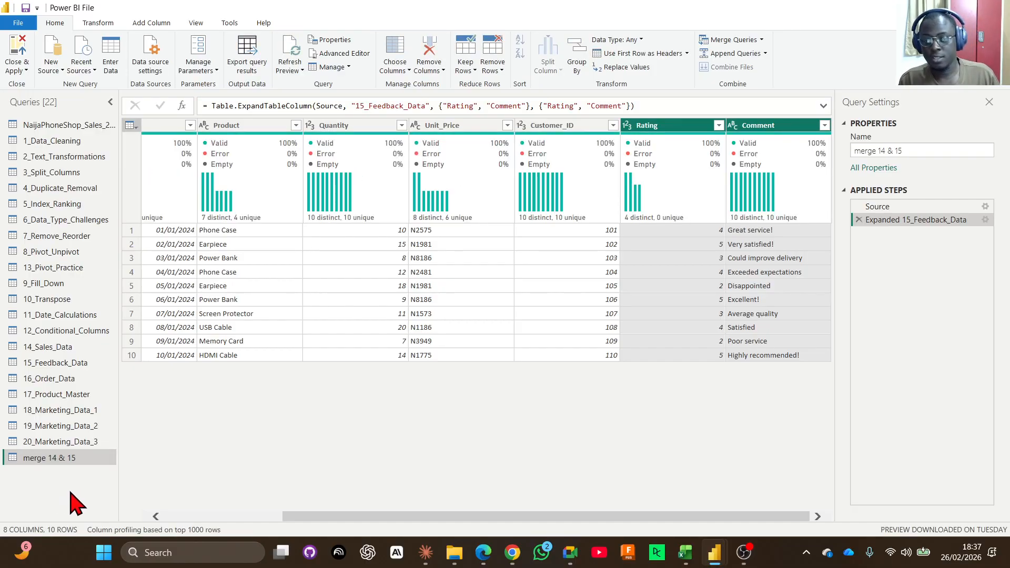
Review the Product_Code, Quantity and Customer_Name columns of the 16_Order_Data query.
{"action": "left_click", "coordinate": [65, 379]}
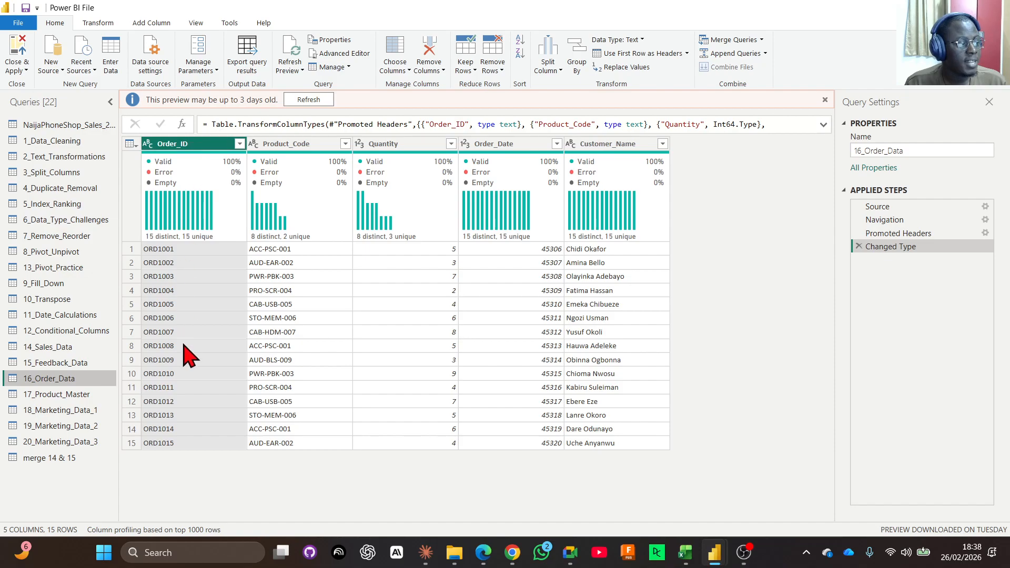
{"action": "left_click", "coordinate": [286, 145]}
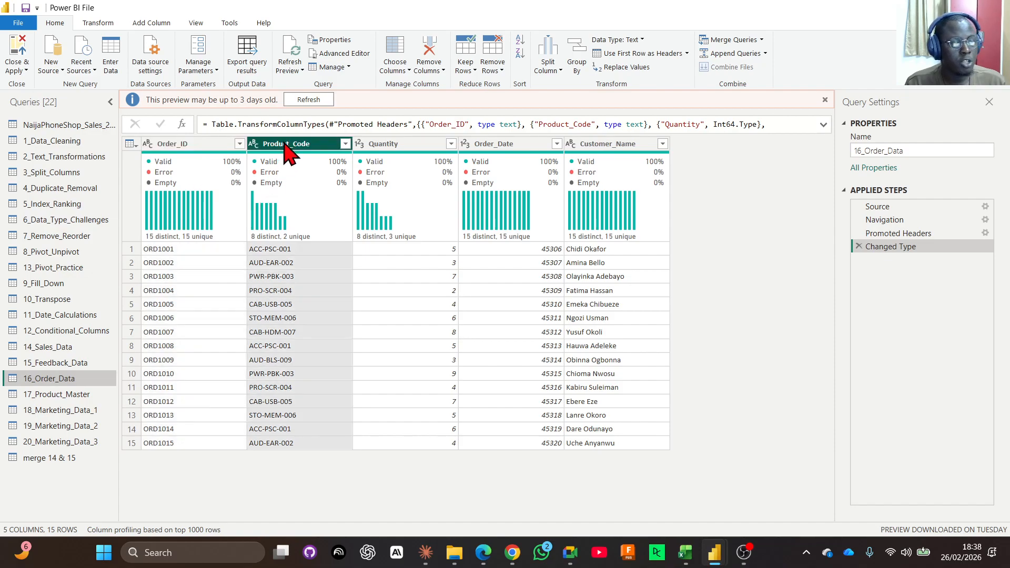
{"action": "left_click", "coordinate": [387, 148]}
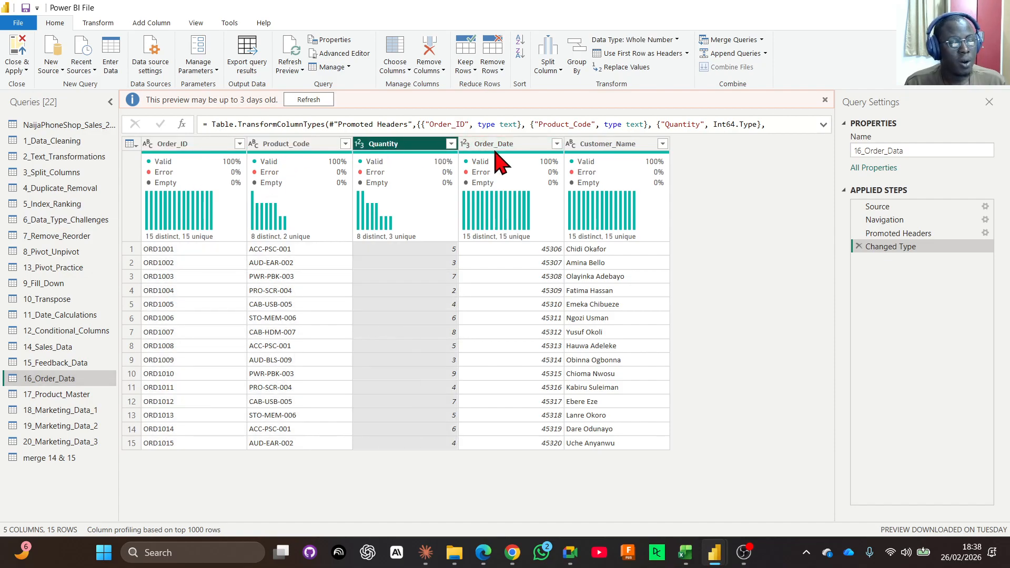
{"action": "left_click", "coordinate": [610, 152]}
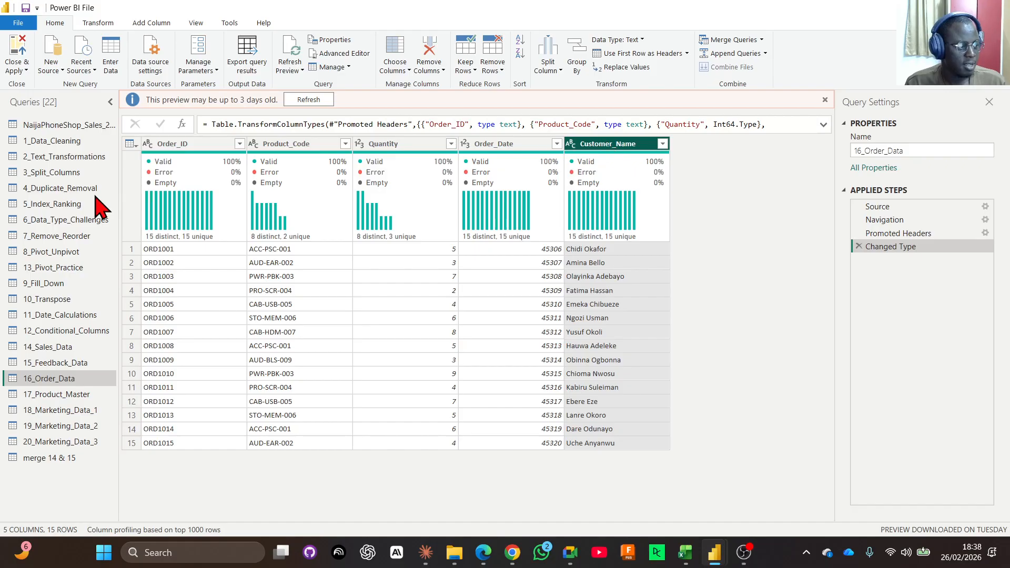
Use the first row as headers in 17_Product_Master and look through its columns from Product_Name to Supplier.
{"action": "left_click", "coordinate": [57, 396]}
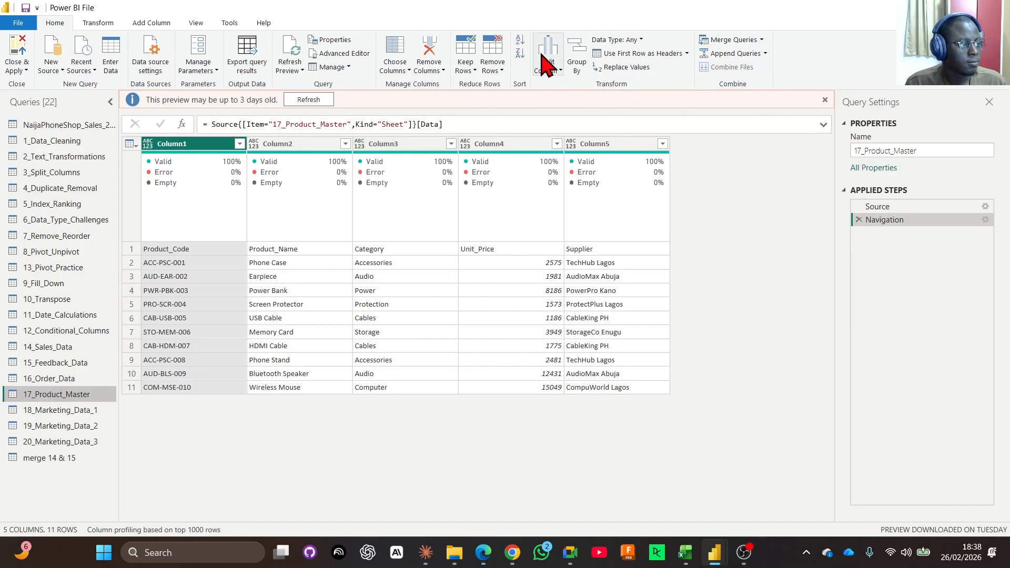
{"action": "left_click", "coordinate": [642, 54]}
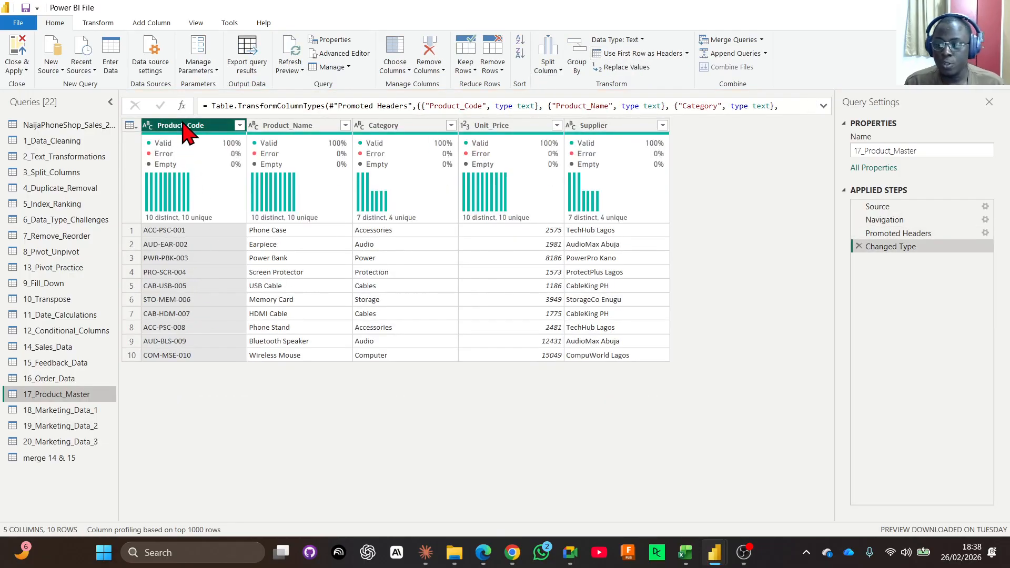
{"action": "left_click", "coordinate": [308, 128]}
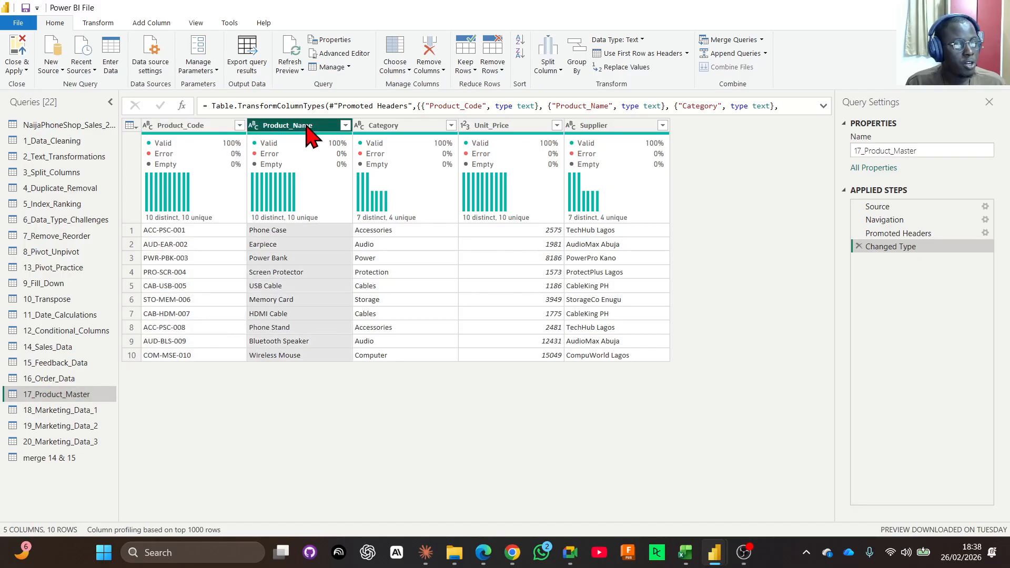
{"action": "left_click", "coordinate": [384, 128]}
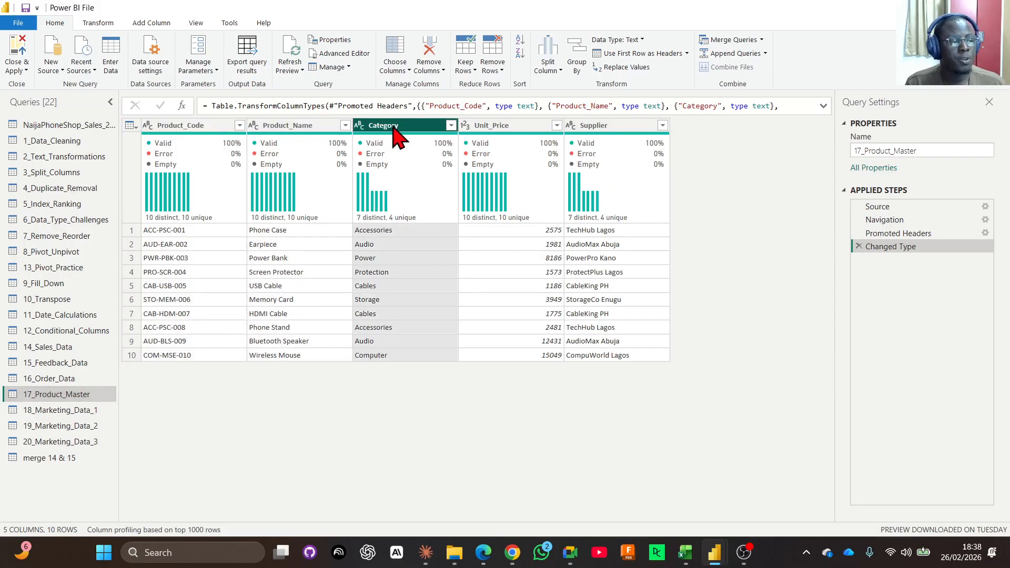
{"action": "left_click", "coordinate": [488, 128]}
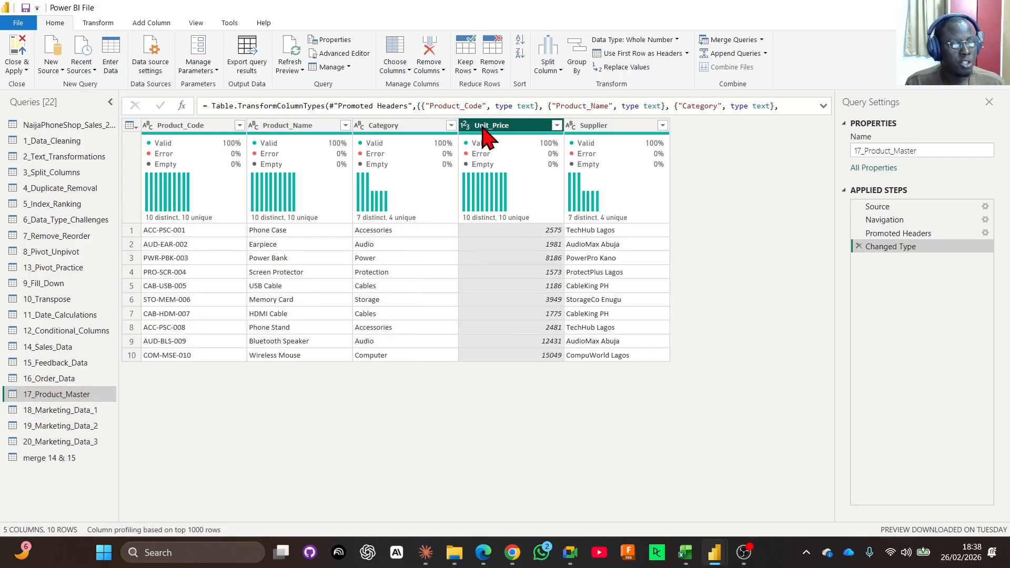
{"action": "left_click", "coordinate": [596, 128]}
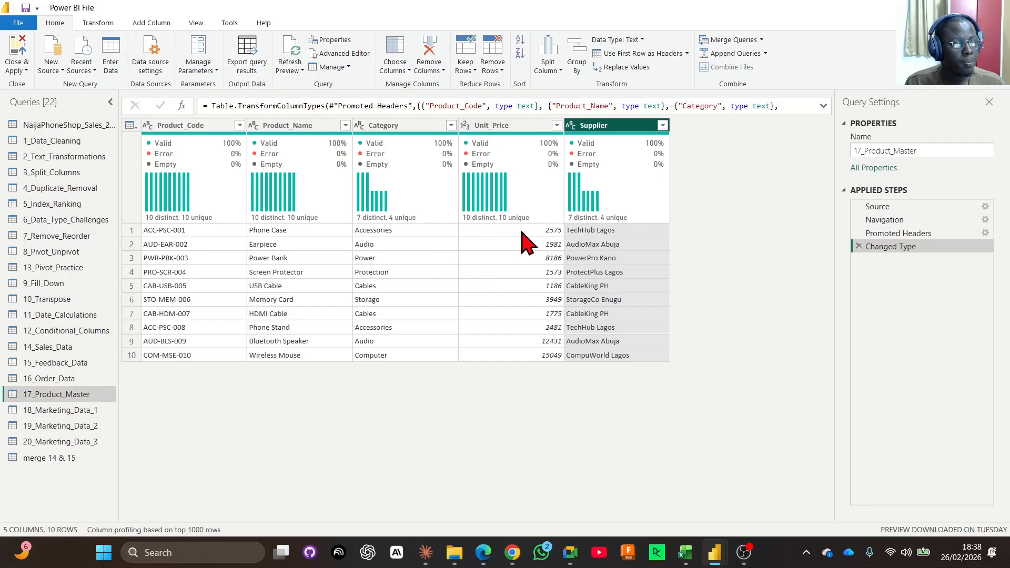
Compare 16_Order_Data with 17_Product_Master, examining the Product_Code column they share and the order date and quantity columns.
{"action": "left_click", "coordinate": [59, 380]}
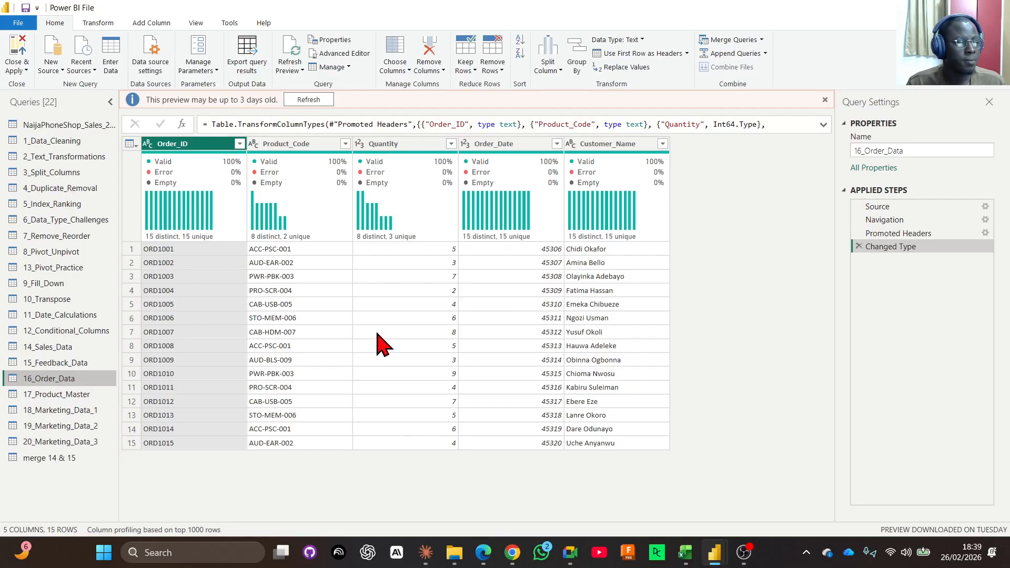
{"action": "left_click", "coordinate": [61, 395]}
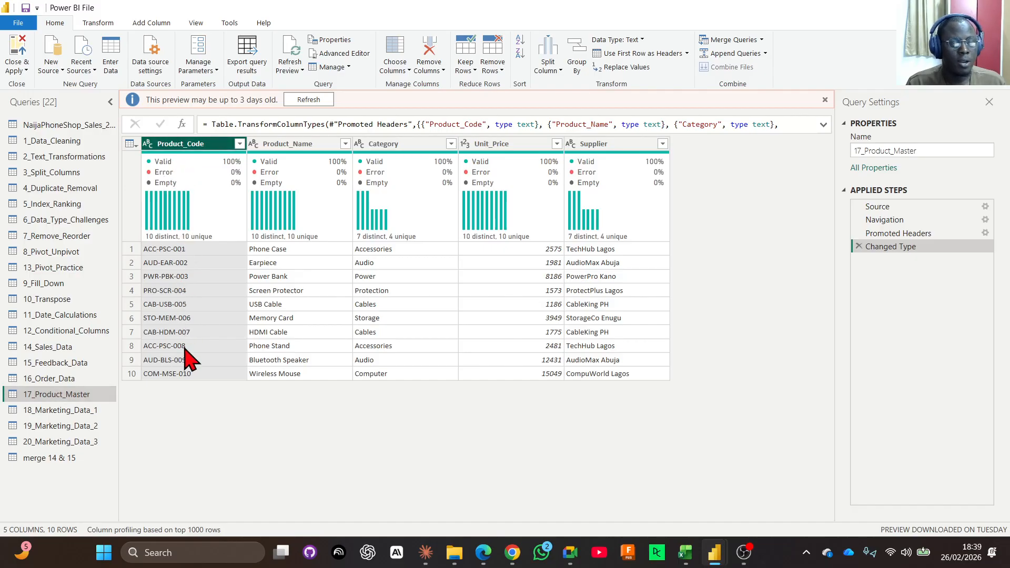
{"action": "left_click", "coordinate": [67, 379]}
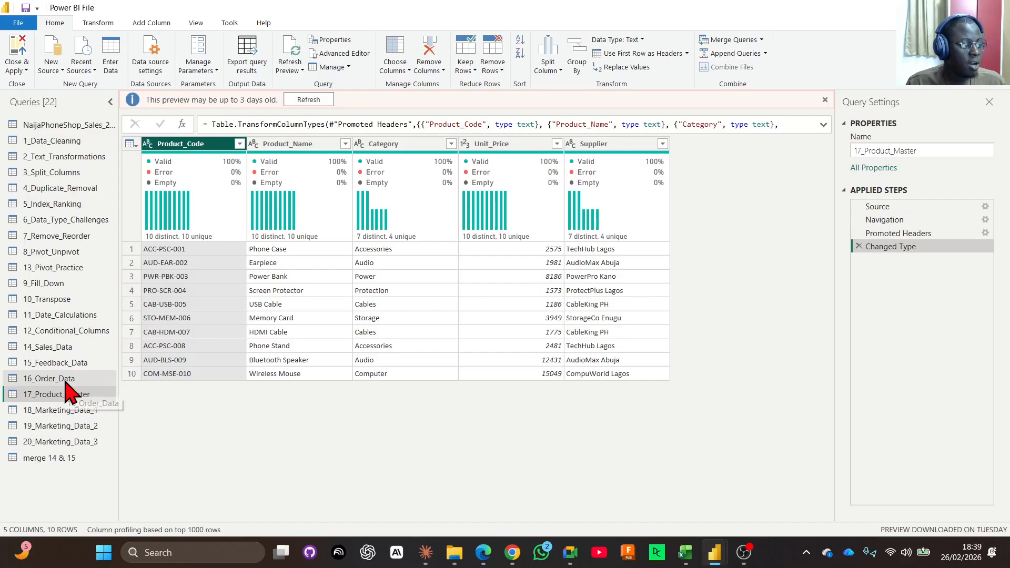
{"action": "left_click", "coordinate": [275, 146]}
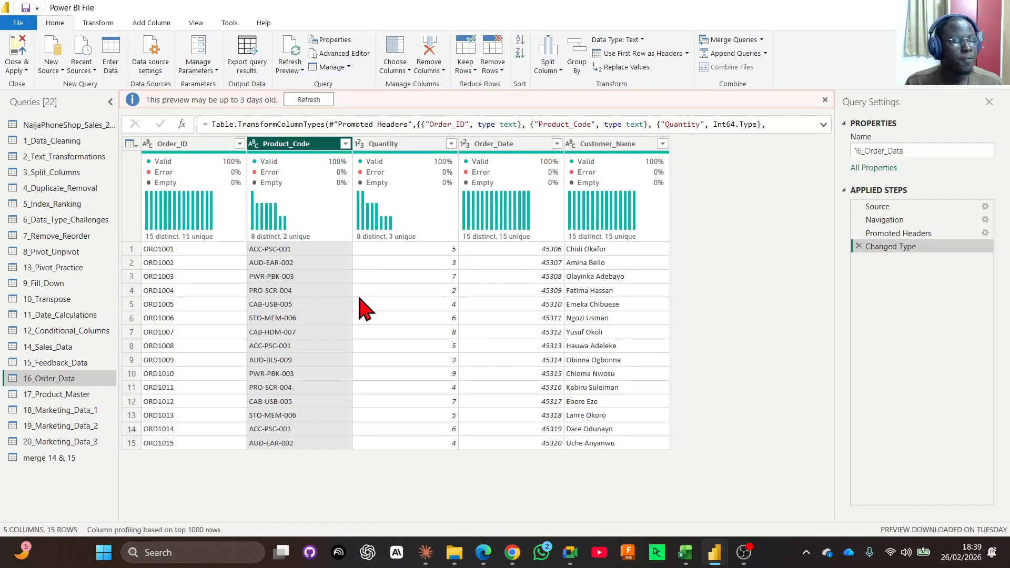
{"action": "left_click", "coordinate": [60, 400]}
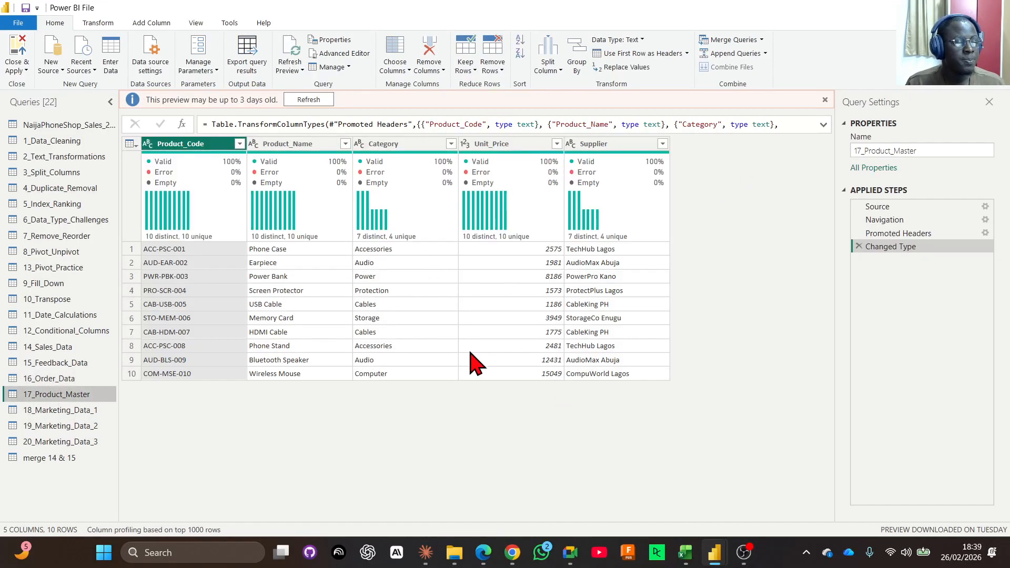
{"action": "left_click", "coordinate": [70, 378]}
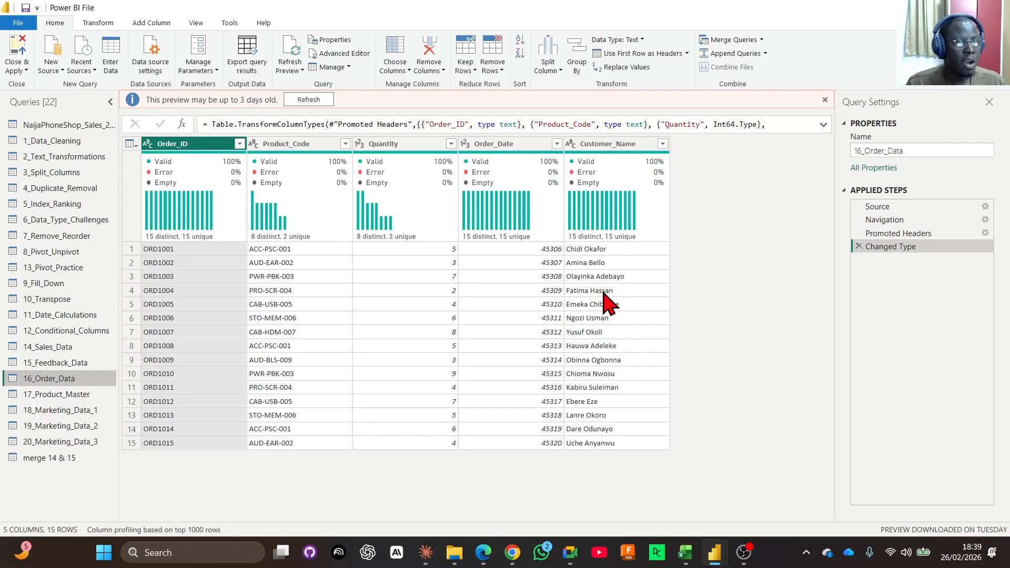
{"action": "left_click", "coordinate": [502, 163]}
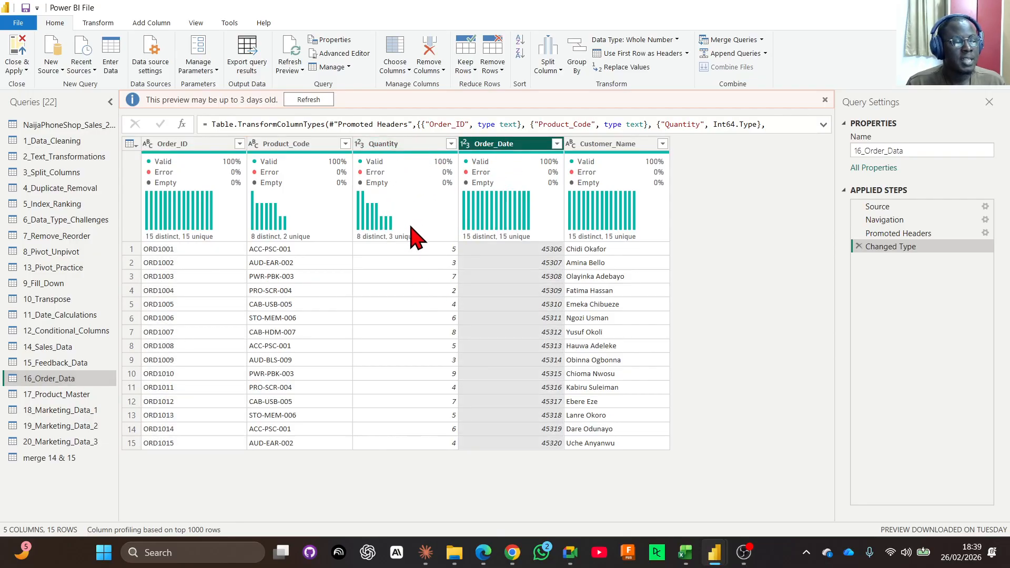
{"action": "mouse_move", "coordinate": [426, 210]}
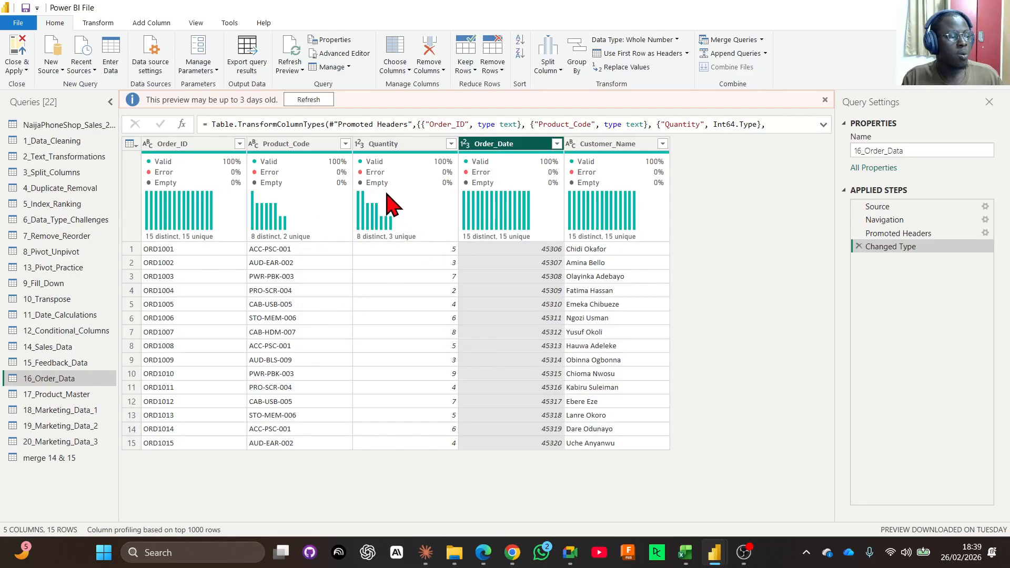
{"action": "left_click", "coordinate": [387, 144]}
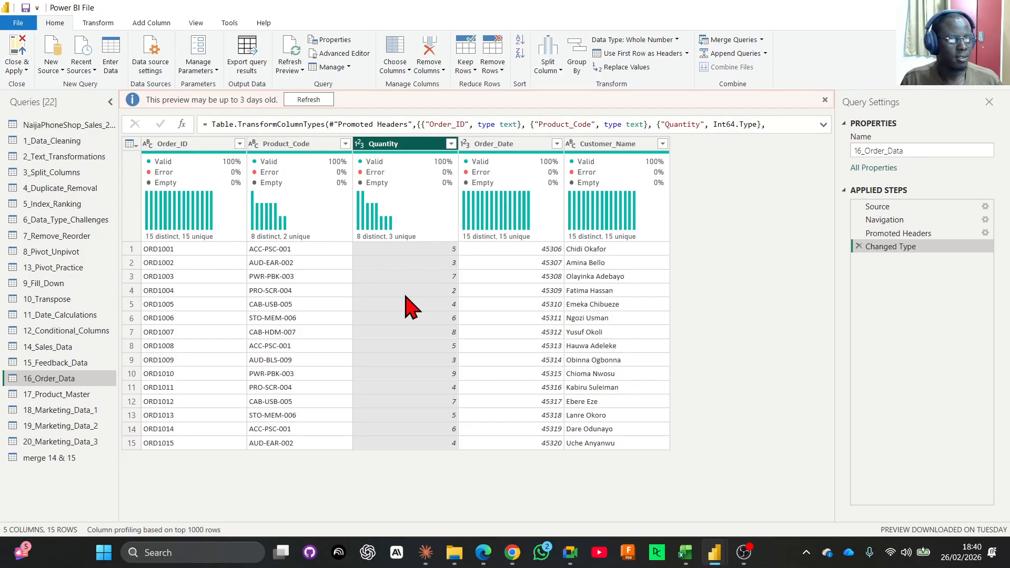
{"action": "left_click", "coordinate": [292, 149]}
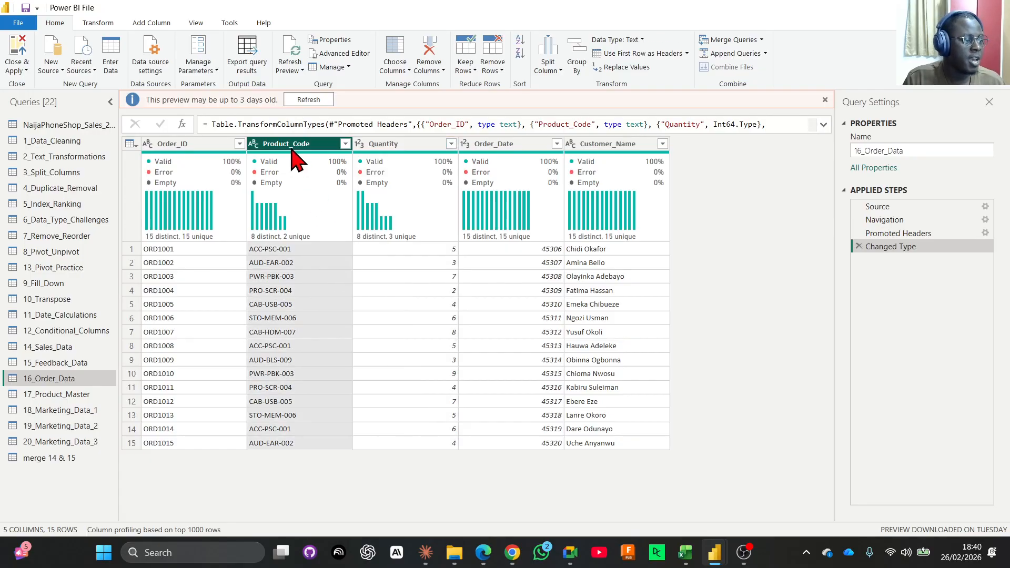
{"action": "left_click", "coordinate": [50, 396]}
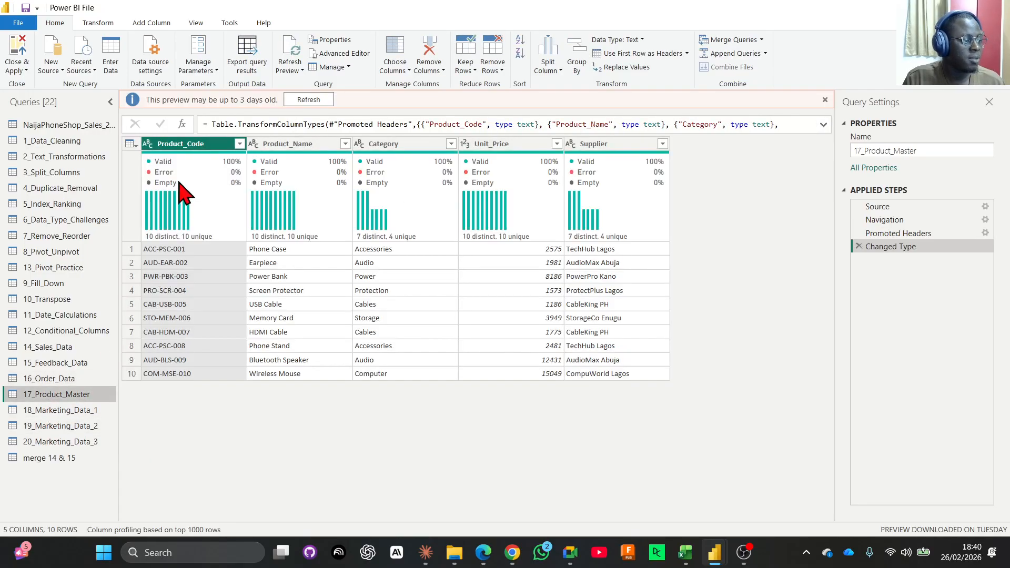
Compare the row sets of 14_Sales_Data and 15_Feedback_Data with those of 16_Order_Data and 17_Product_Master.
{"action": "left_click", "coordinate": [47, 384]}
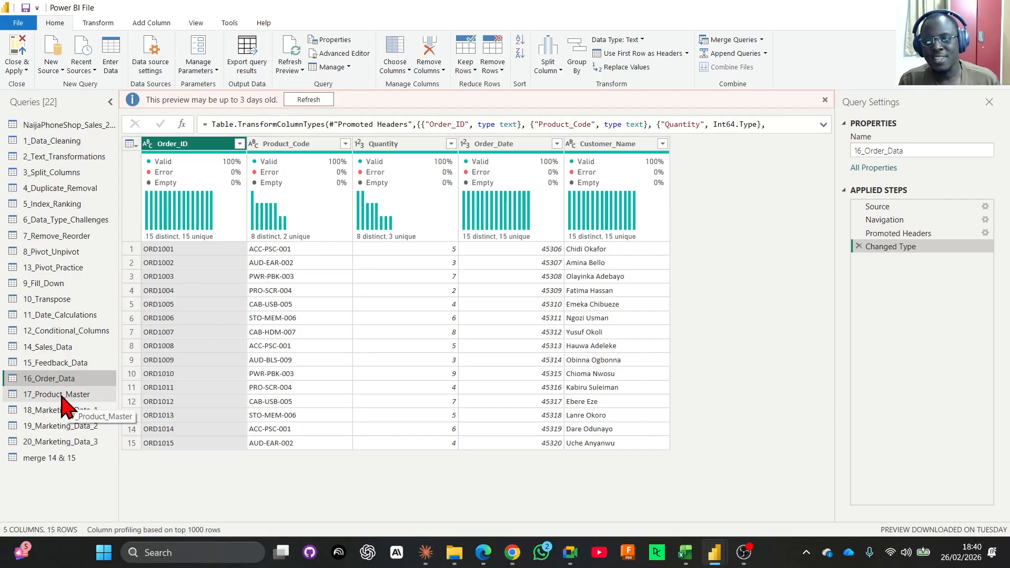
{"action": "left_click", "coordinate": [67, 347]}
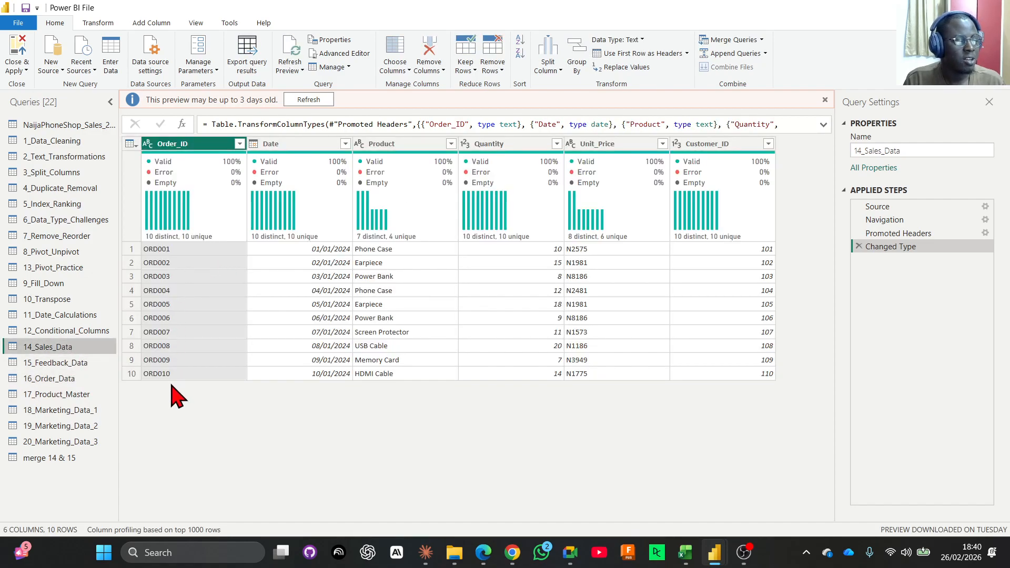
{"action": "left_click", "coordinate": [59, 364]}
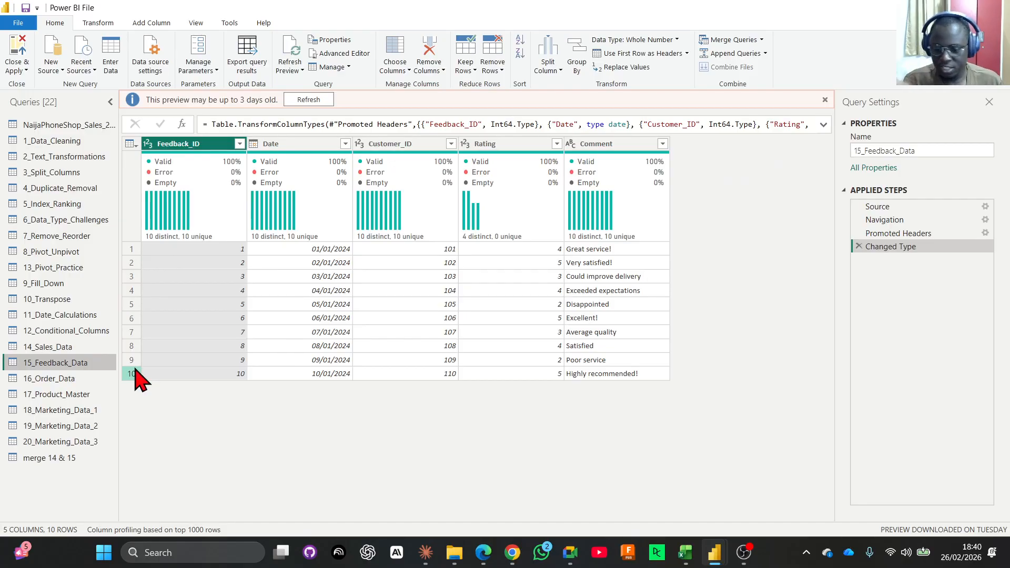
{"action": "left_click", "coordinate": [77, 394]}
{"action": "left_click", "coordinate": [75, 378]}
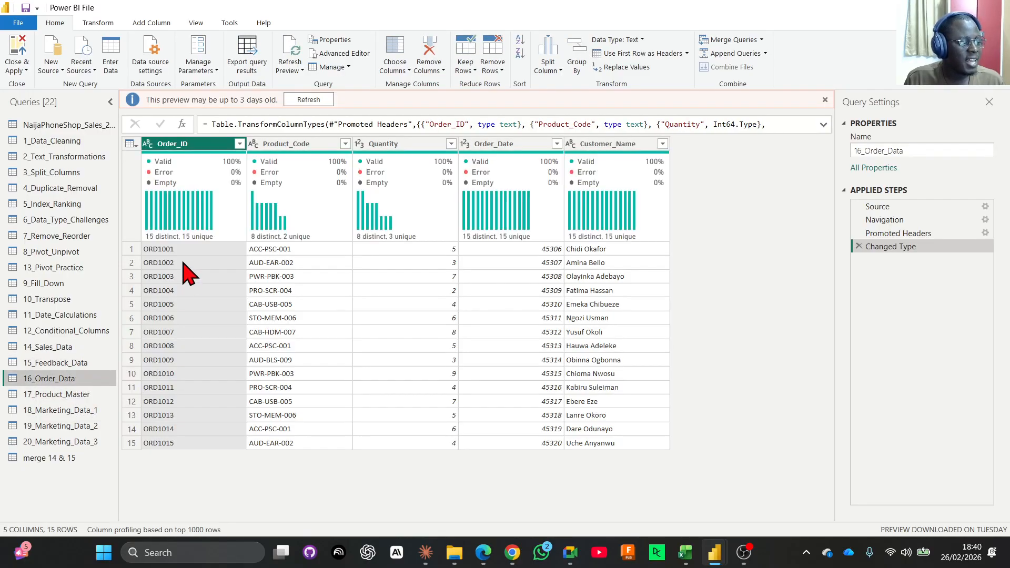
{"action": "left_click", "coordinate": [78, 396]}
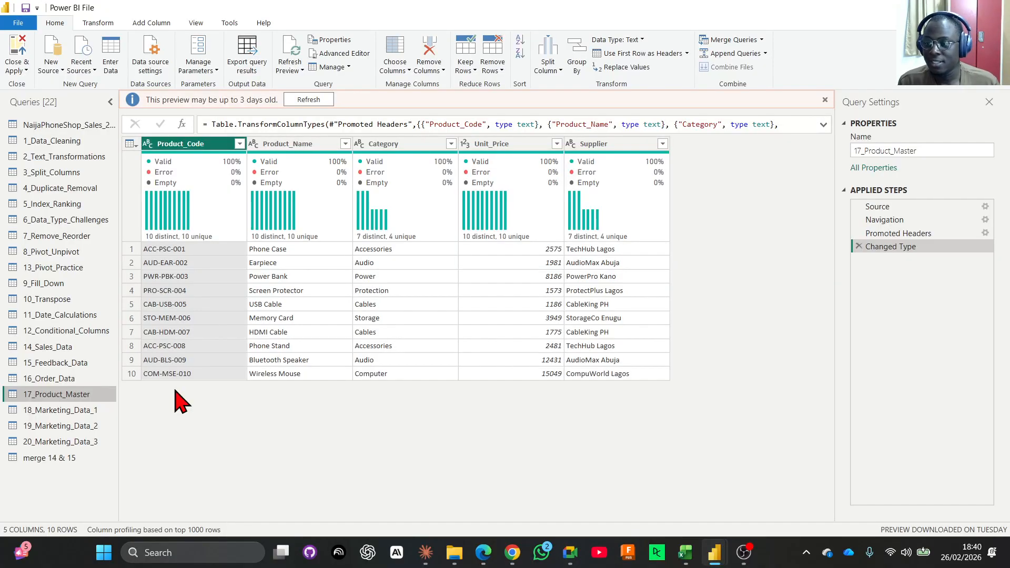
{"action": "left_click", "coordinate": [51, 380]}
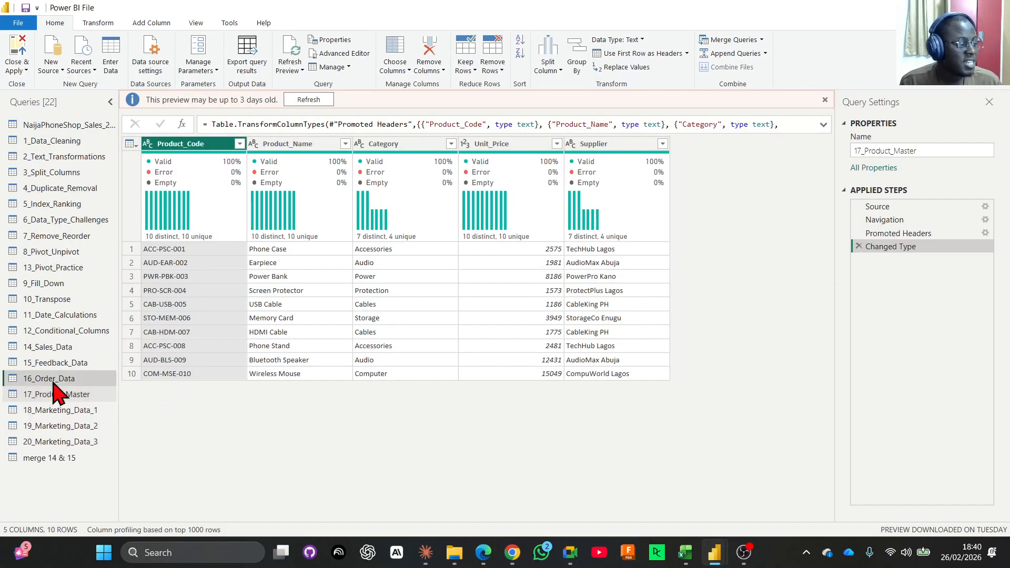
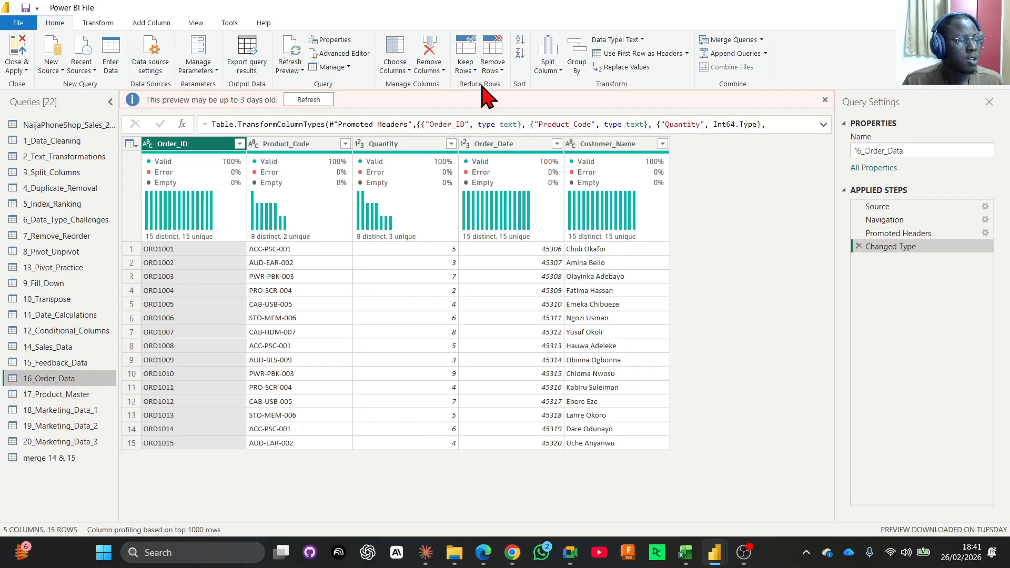
Start merging 16_Order_Data into a new query with 17_Product_Master as the second table.
{"action": "left_click", "coordinate": [762, 40]}
{"action": "left_click", "coordinate": [753, 69]}
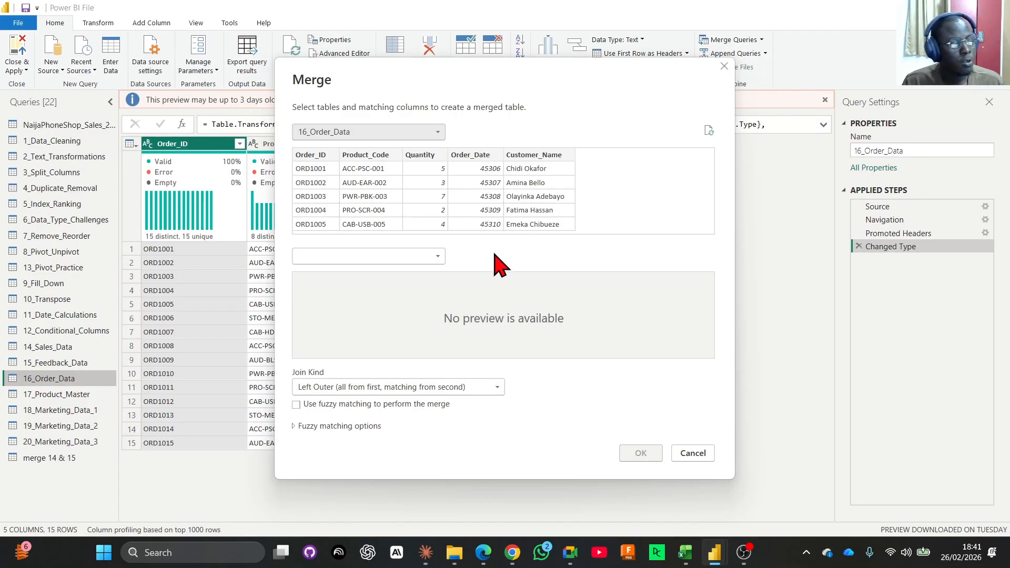
{"action": "left_click", "coordinate": [335, 259]}
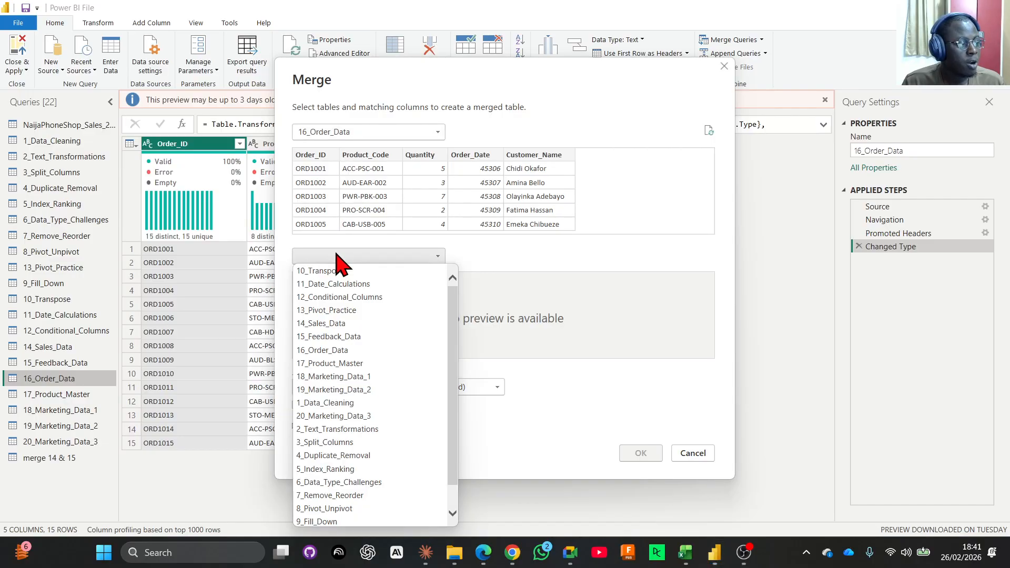
{"action": "left_click", "coordinate": [336, 364]}
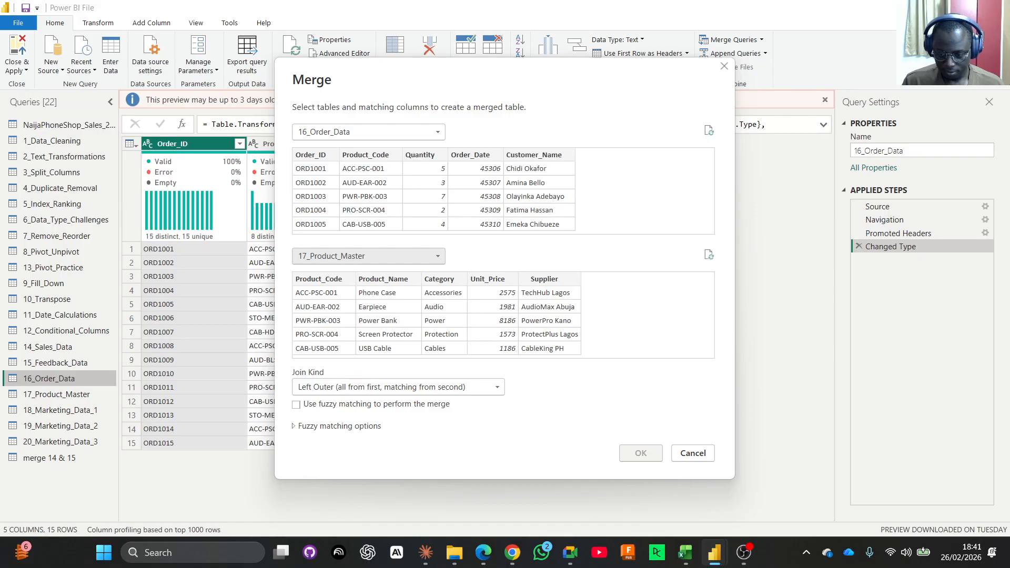
{"action": "key", "text": "super+d"}
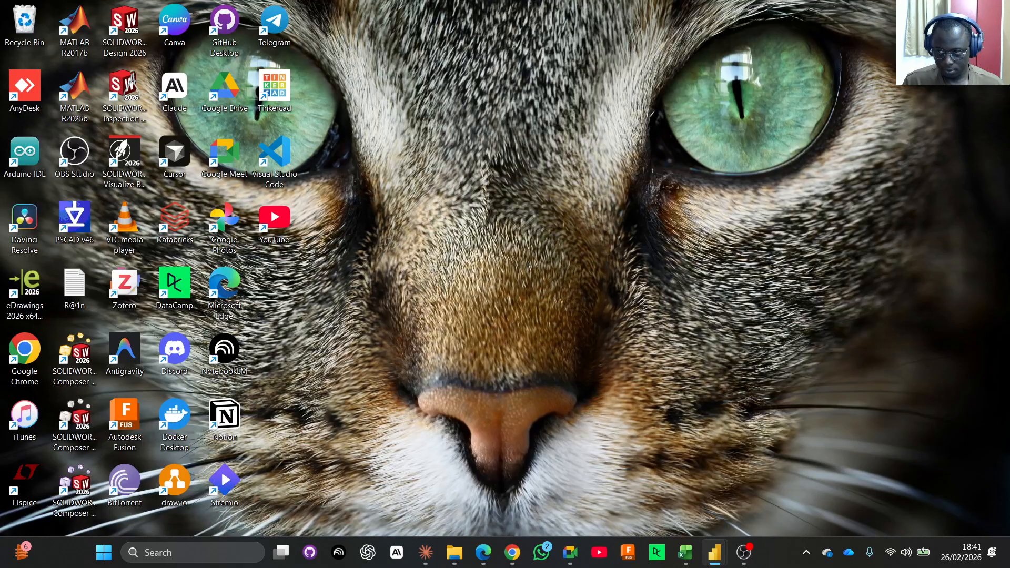
{"action": "key", "text": "super+d"}
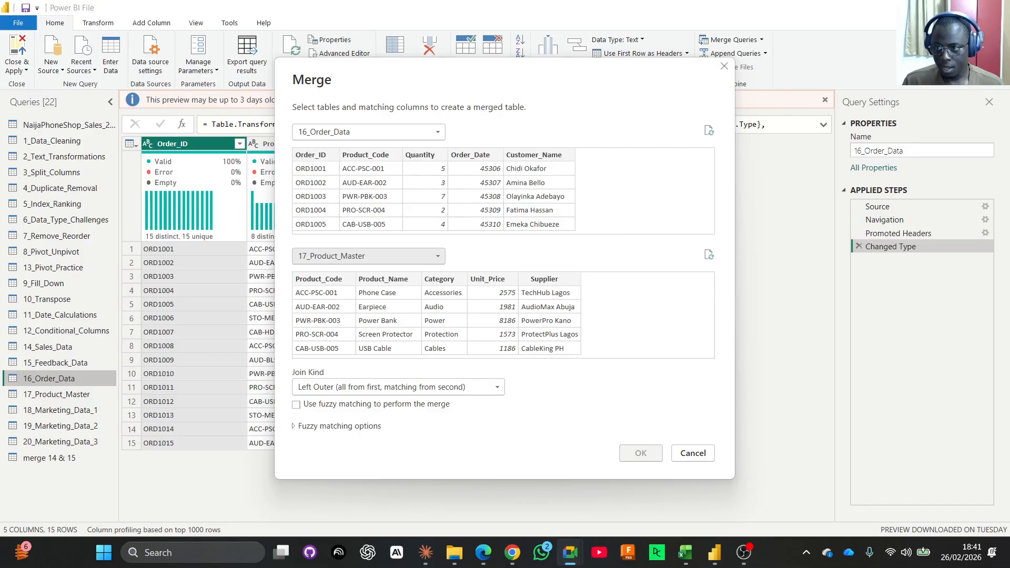
{"action": "key", "text": "alt+Tab"}
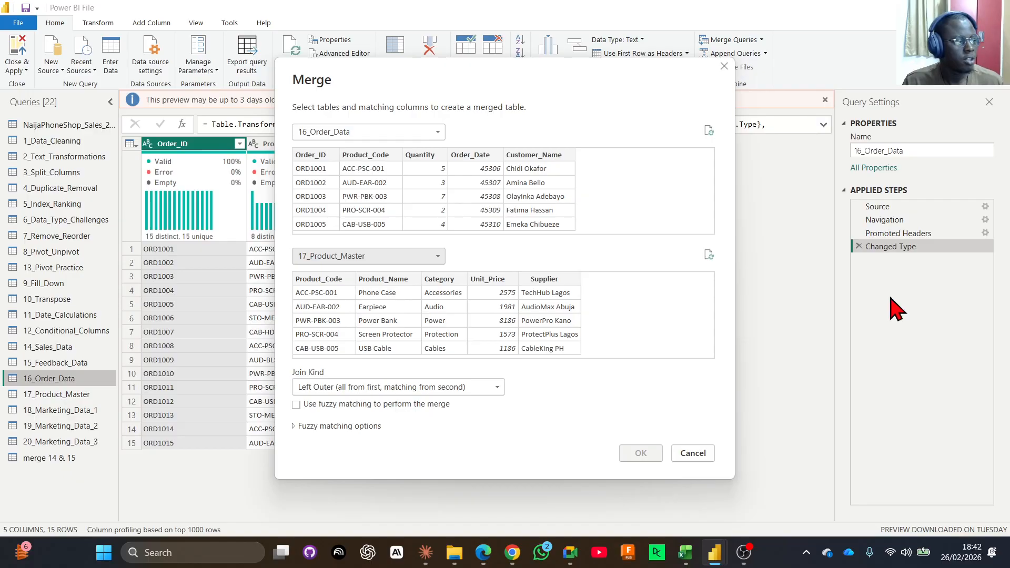
Match both tables on Product_Code, trying Product_Name as a comparison, and create the merged query with a Left Outer join.
{"action": "left_click", "coordinate": [374, 157]}
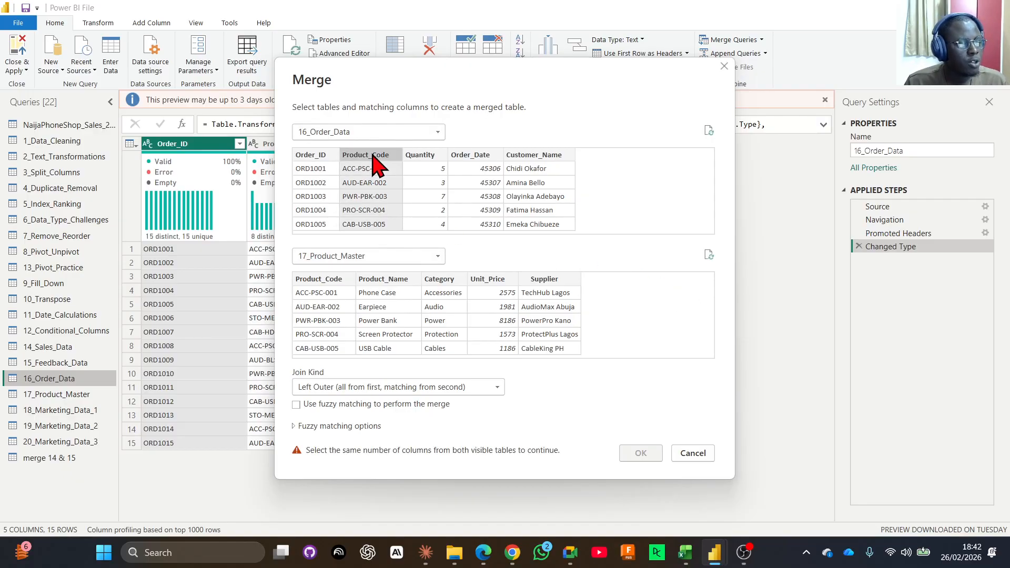
{"action": "left_click", "coordinate": [387, 289]}
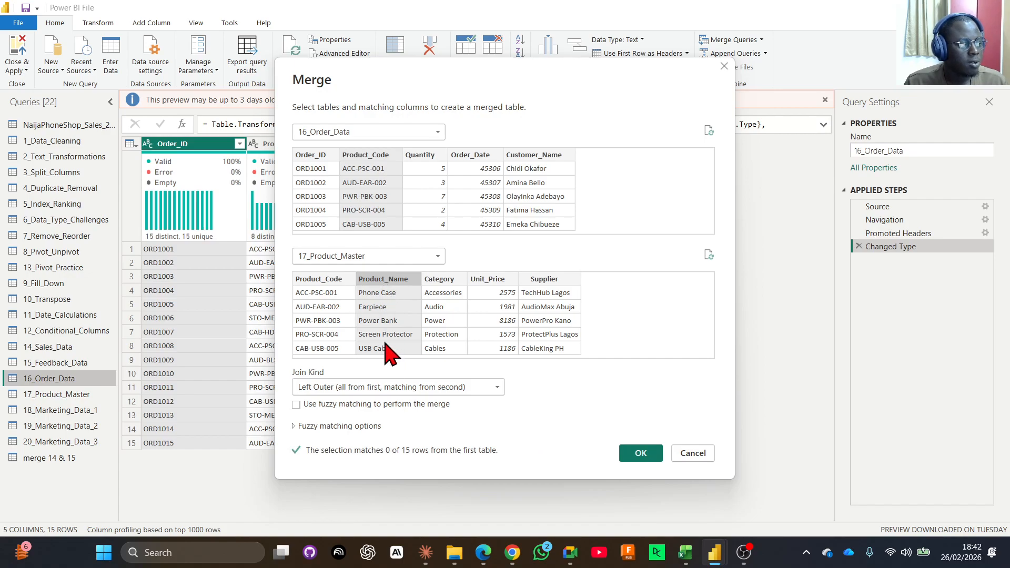
{"action": "left_click", "coordinate": [329, 284]}
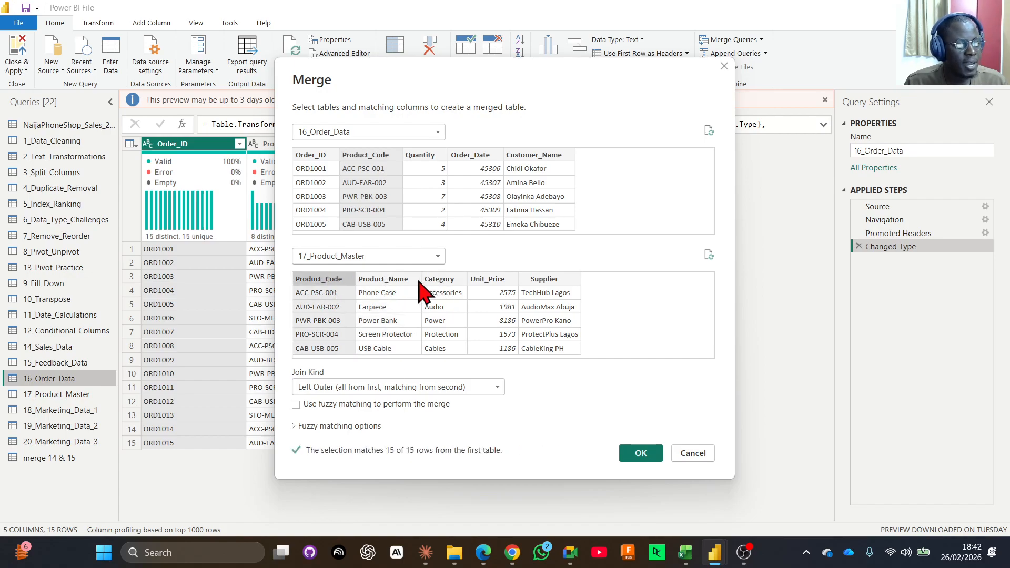
{"action": "left_click", "coordinate": [402, 284]}
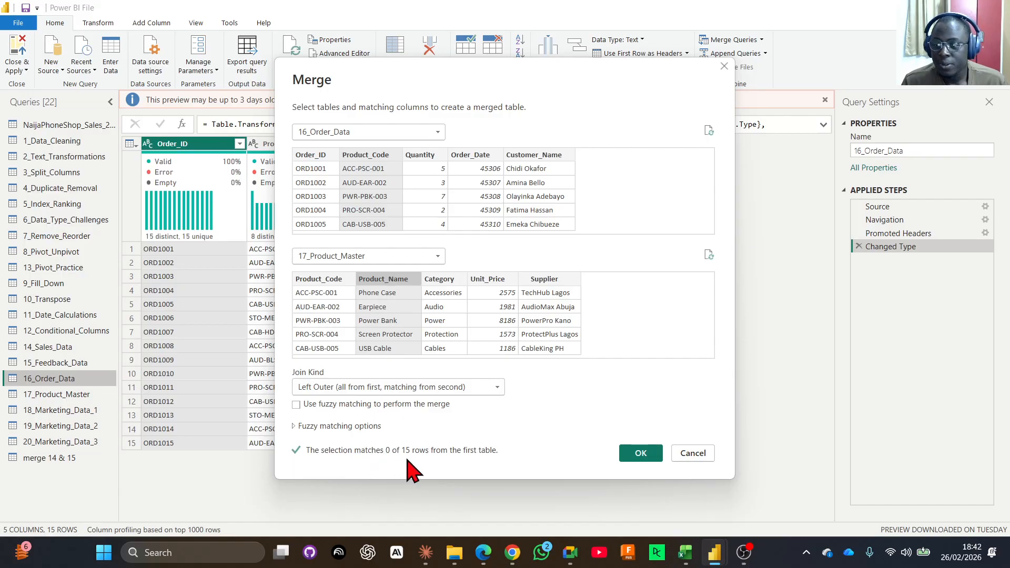
{"action": "left_click", "coordinate": [315, 282]}
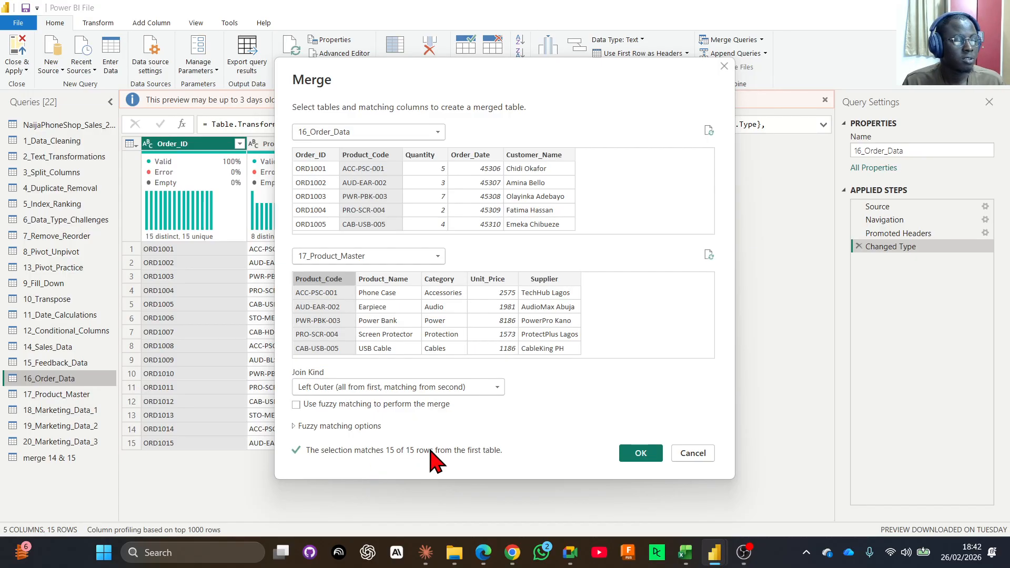
{"action": "left_click", "coordinate": [634, 455]}
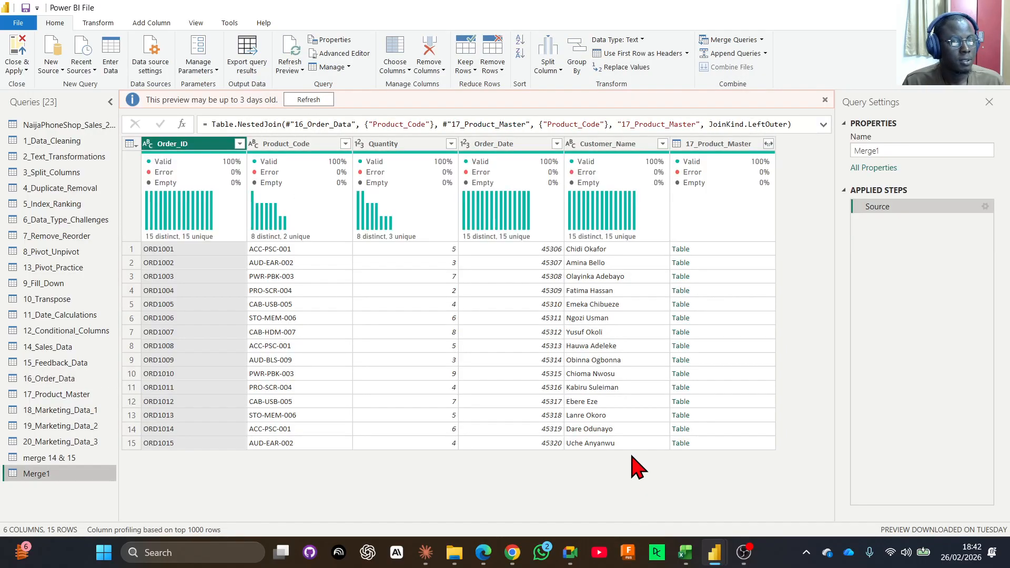
Expand the 17_Product_Master column to Product_Name, Category, Unit_Price and Supplier, leaving out Product_Code and the original column name prefix.
{"action": "left_click", "coordinate": [772, 146]}
{"action": "left_click", "coordinate": [770, 145]}
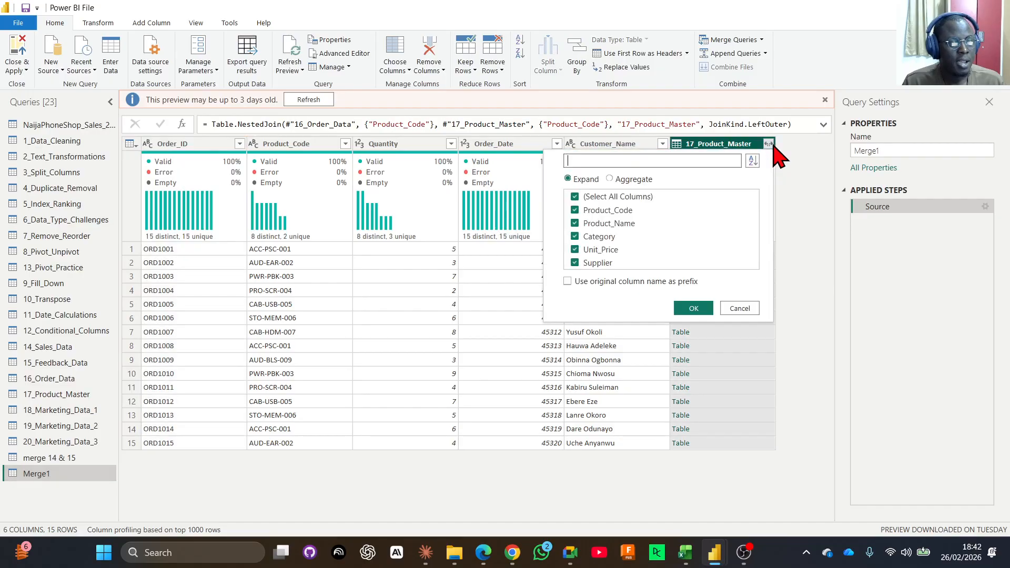
{"action": "left_click", "coordinate": [576, 198]}
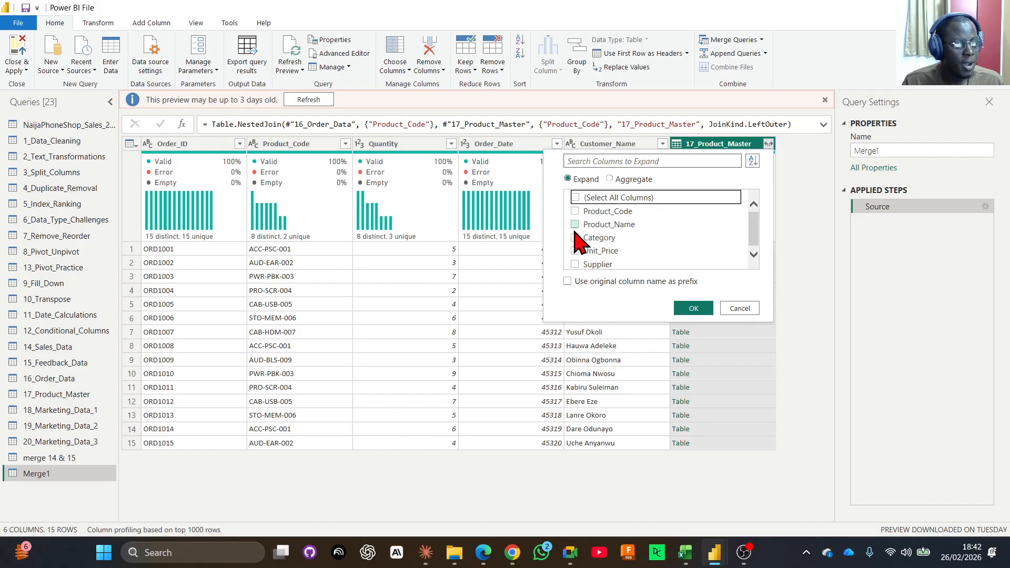
{"action": "left_click", "coordinate": [575, 225]}
{"action": "left_click", "coordinate": [575, 237]}
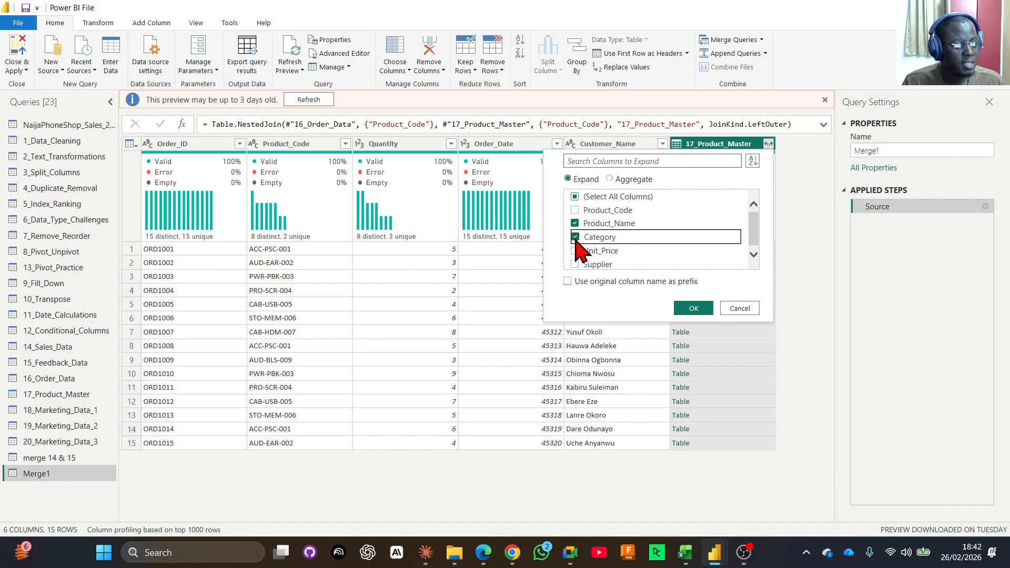
{"action": "left_click", "coordinate": [576, 252]}
{"action": "left_click", "coordinate": [575, 264]}
{"action": "left_click", "coordinate": [696, 310]}
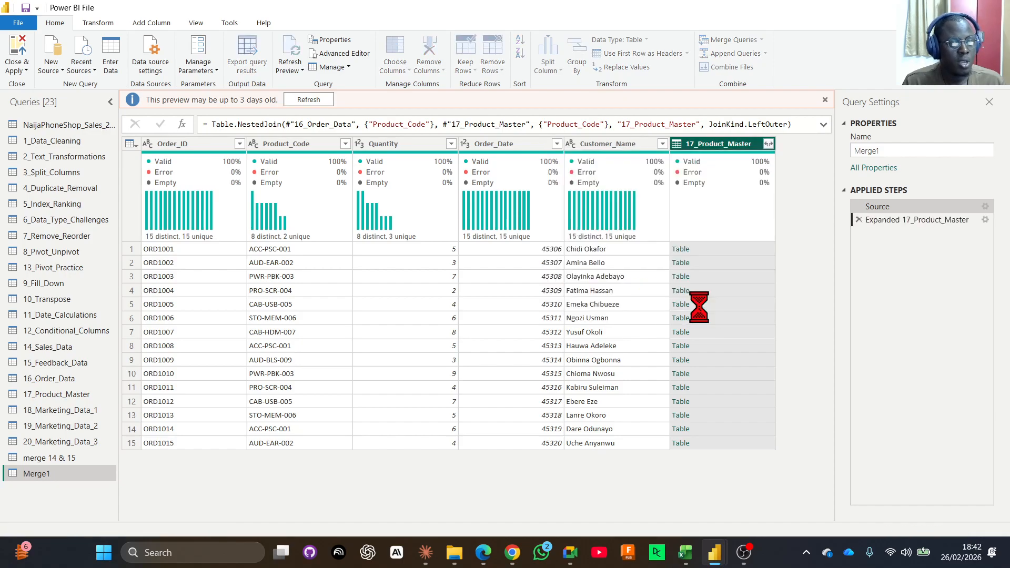
Compare the expanded Merge1 query with its sources 16_Order_Data and 17_Product_Master, looking through the added product columns.
{"action": "left_click_drag", "start_coordinate": [574, 517], "coordinate": [485, 523]}
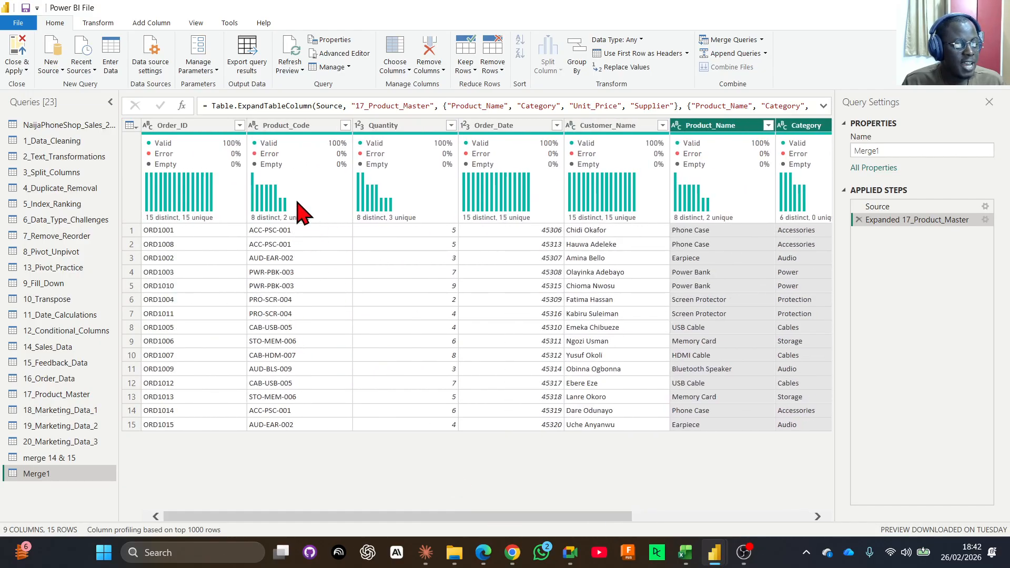
{"action": "left_click", "coordinate": [58, 379]}
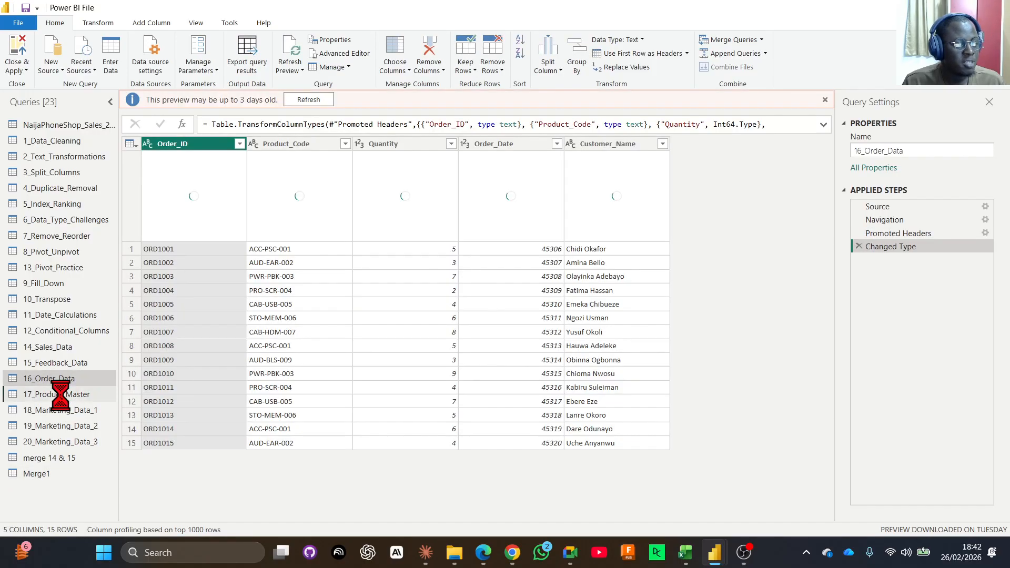
{"action": "left_click", "coordinate": [61, 395]}
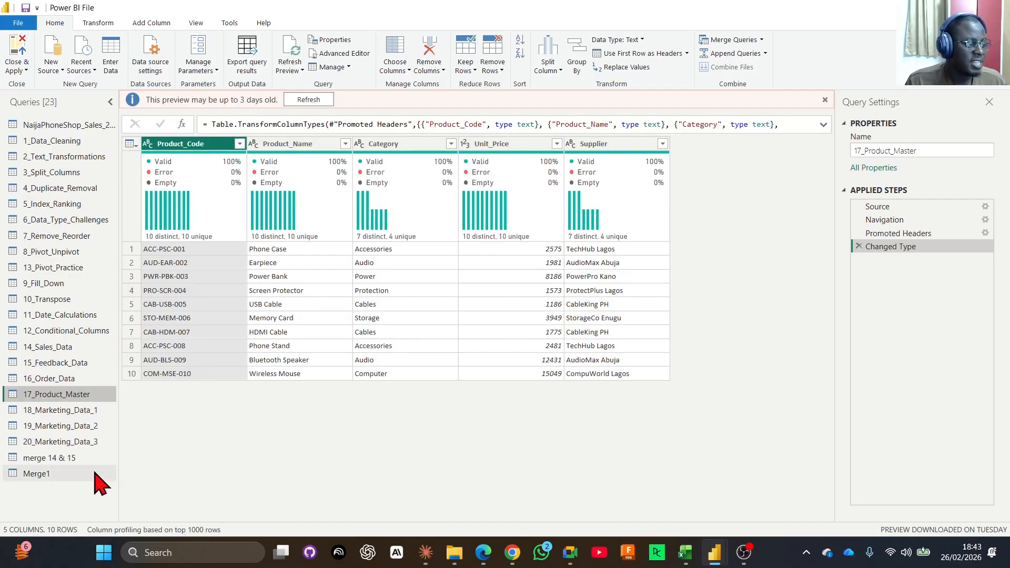
{"action": "left_click", "coordinate": [75, 475]}
{"action": "left_click_drag", "start_coordinate": [554, 517], "coordinate": [763, 523]}
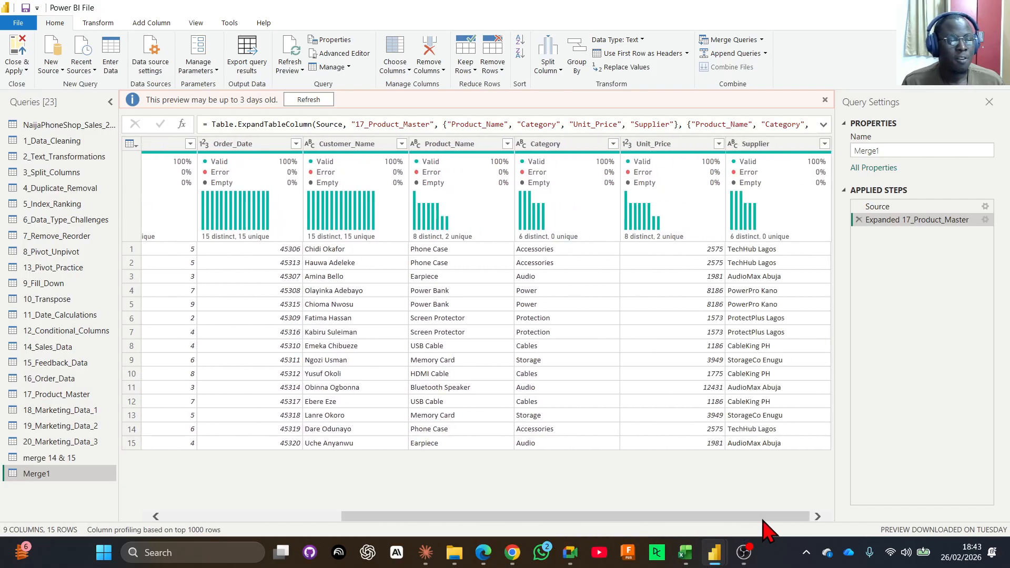
{"action": "mouse_move", "coordinate": [777, 226]}
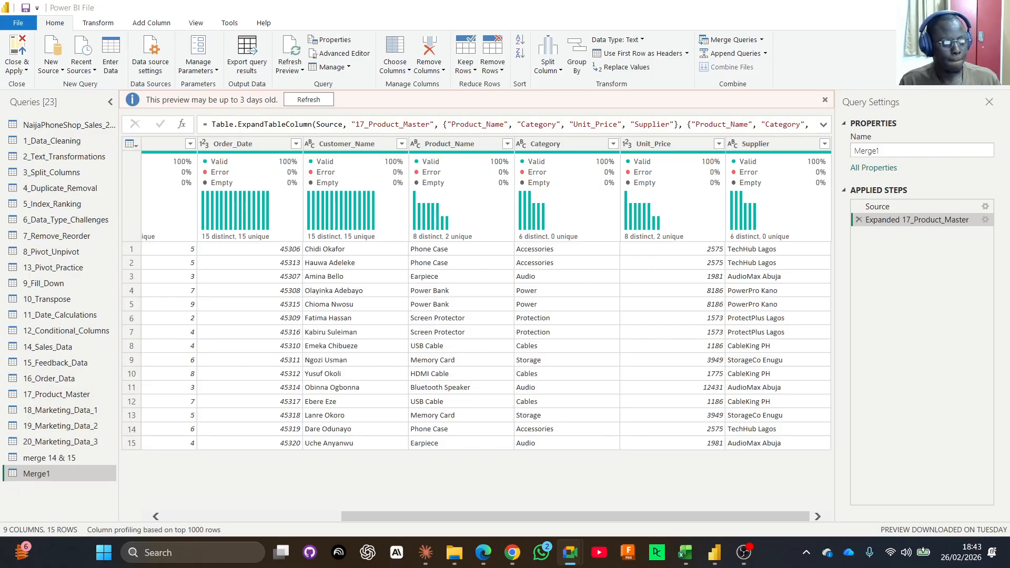
{"action": "left_click_drag", "start_coordinate": [531, 518], "coordinate": [638, 529]}
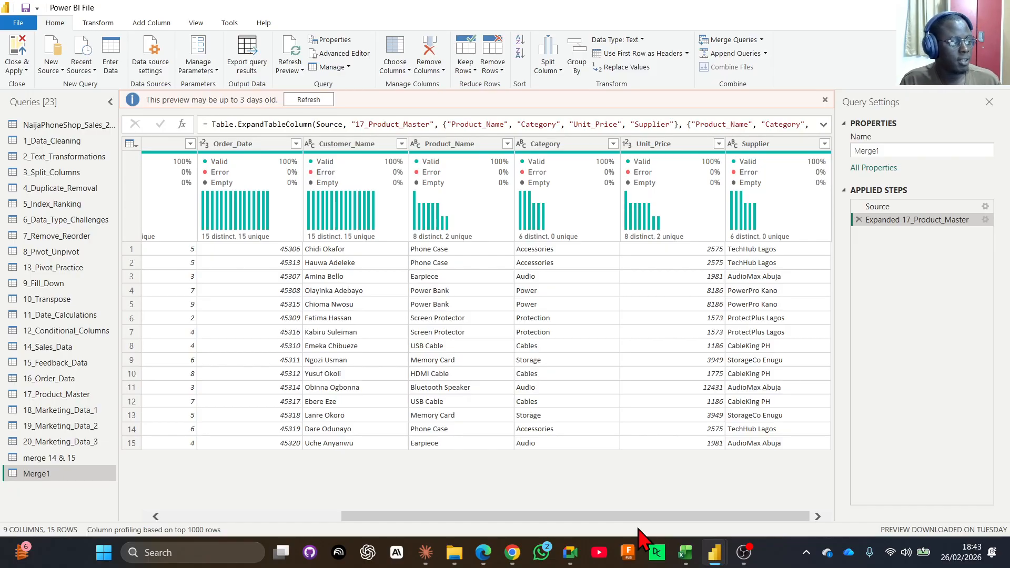
Move the Quantity column of Merge1 between Category and Unit_Price.
{"action": "left_click_drag", "start_coordinate": [598, 517], "coordinate": [523, 516]}
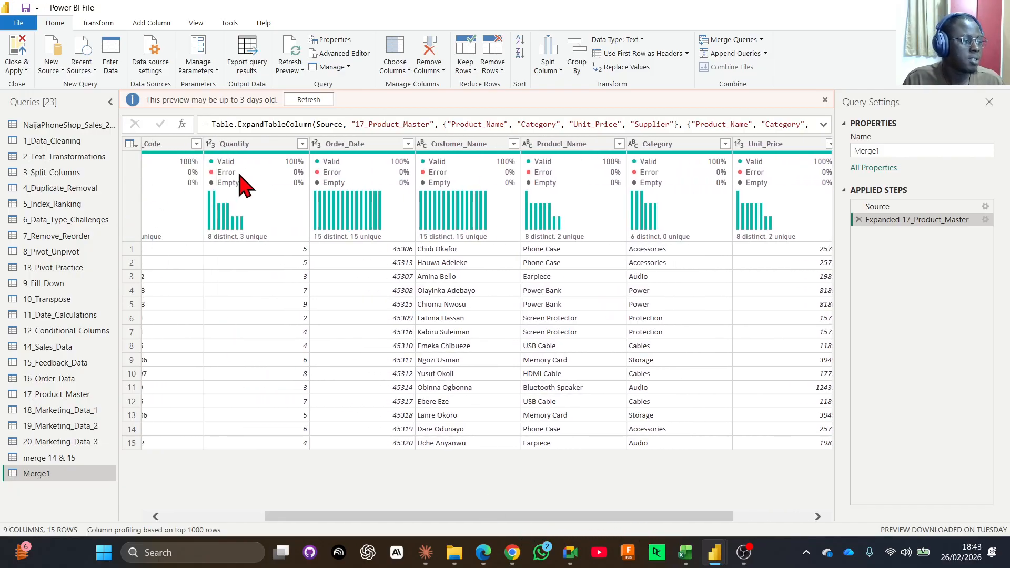
{"action": "left_click_drag", "start_coordinate": [261, 144], "coordinate": [758, 142]}
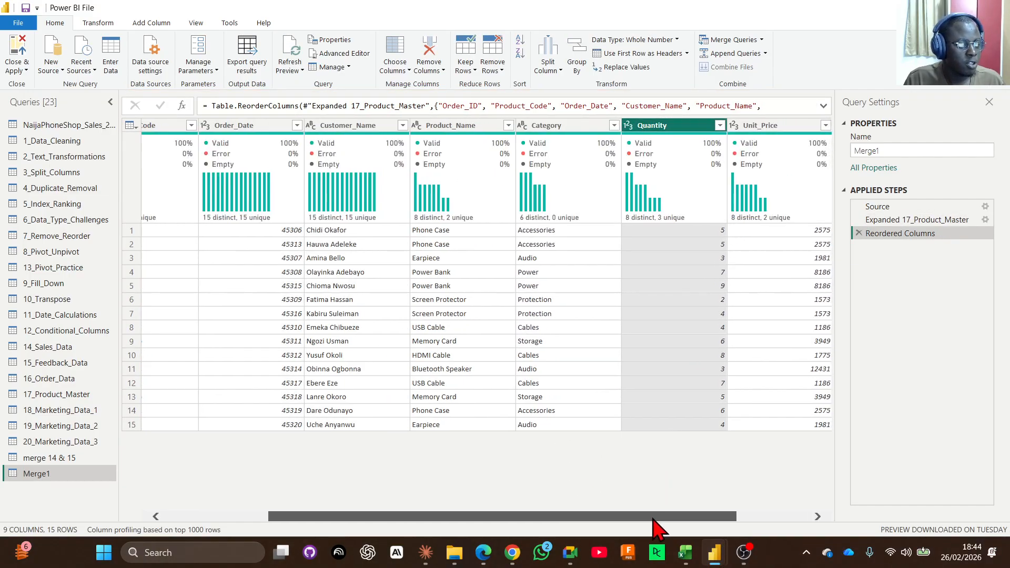
{"action": "left_click_drag", "start_coordinate": [653, 519], "coordinate": [706, 519]}
Examine the neighbouring Quantity and Unit_Price columns of Merge1 as the inputs for a total amount per order.
{"action": "left_click", "coordinate": [689, 128]}
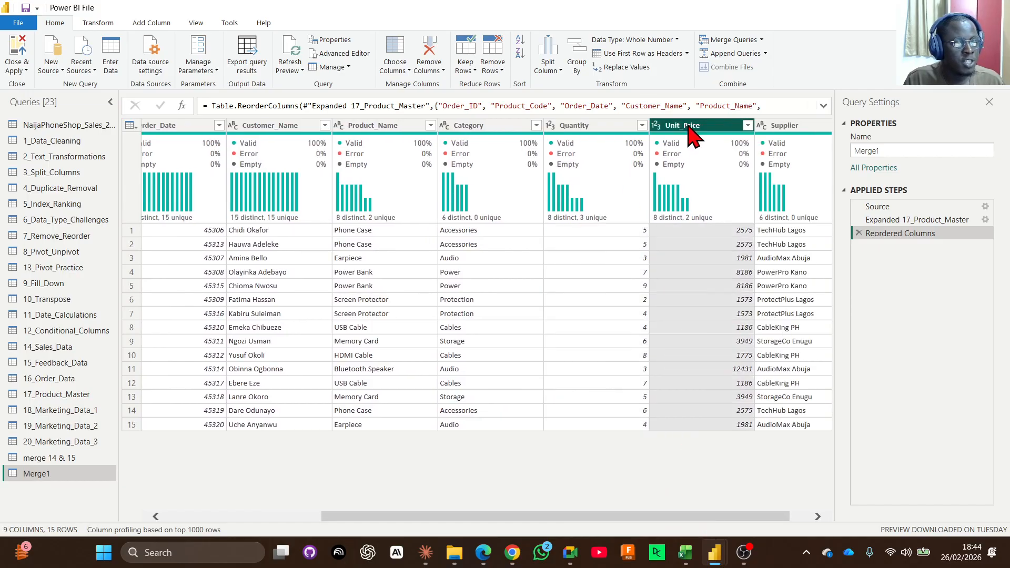
{"action": "left_click", "coordinate": [605, 131]}
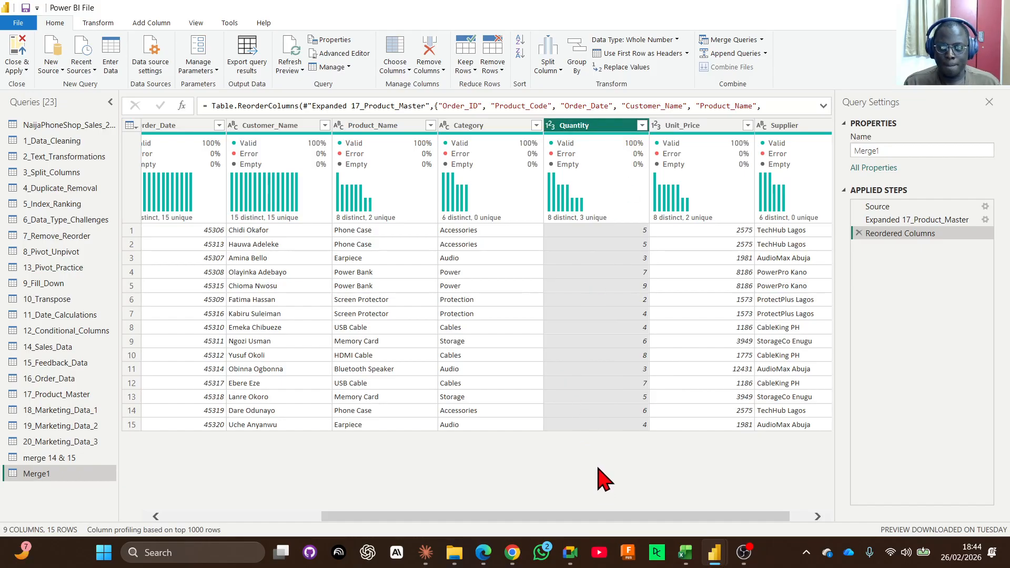
{"action": "mouse_move", "coordinate": [726, 217]}
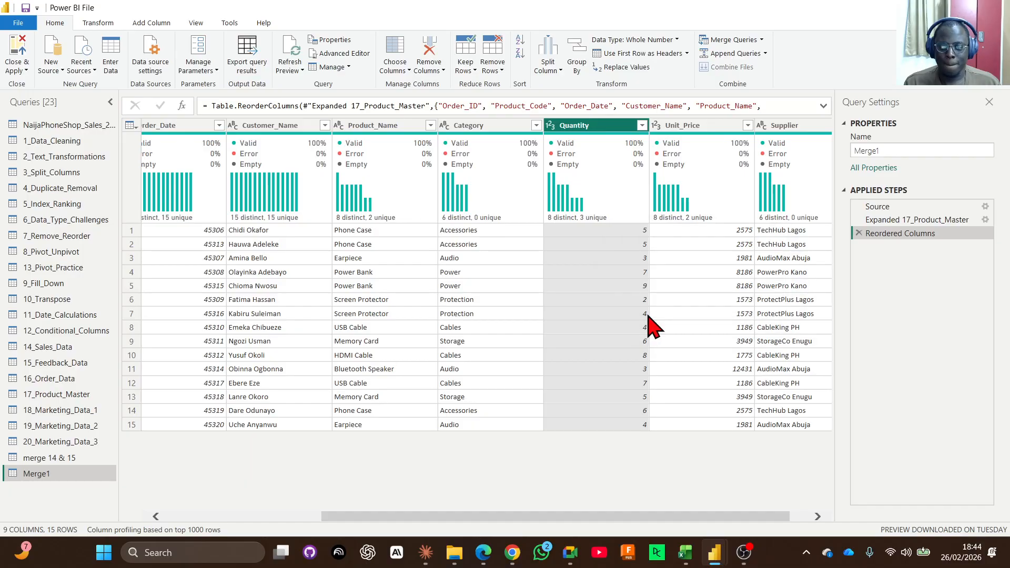
{"action": "left_click", "coordinate": [671, 132]}
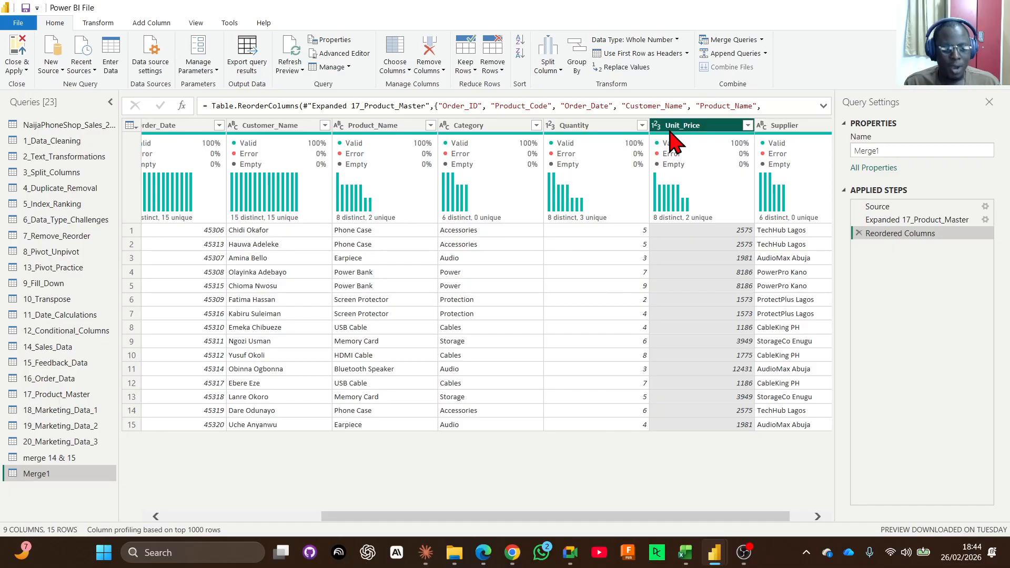
{"action": "left_click", "coordinate": [611, 130]}
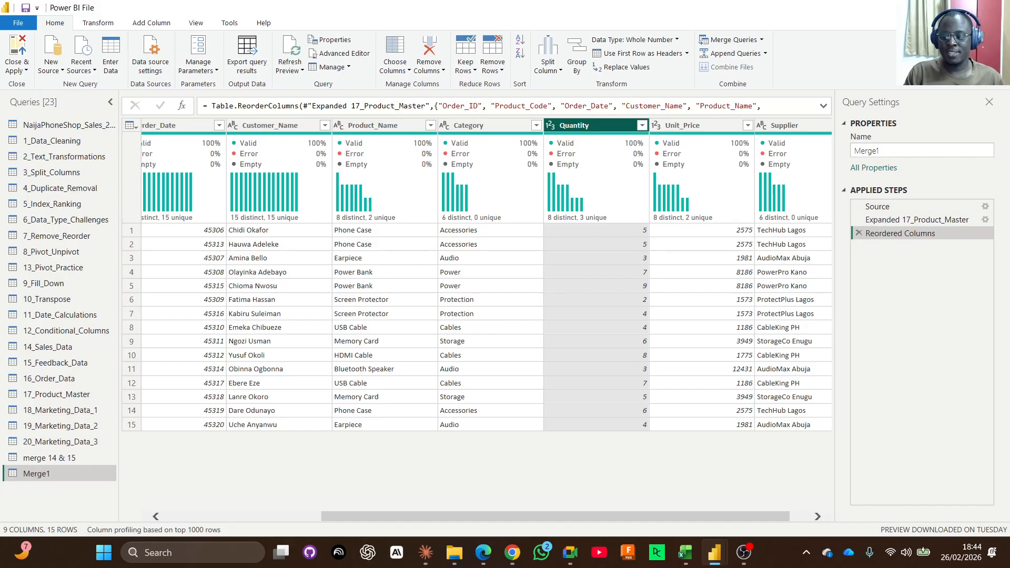
{"action": "key", "text": "alt+Tab"}
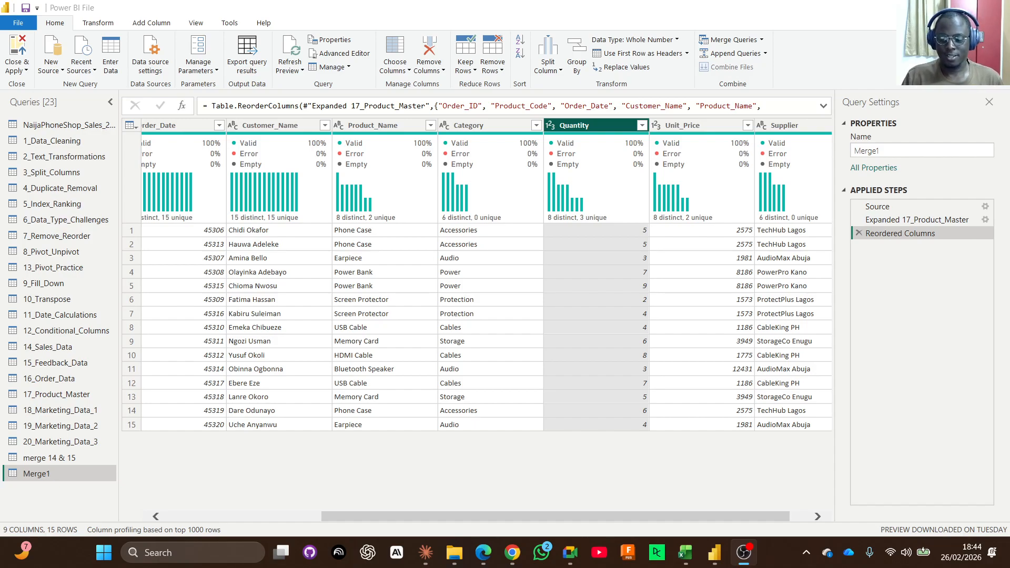
{"action": "key", "text": "alt+Tab"}
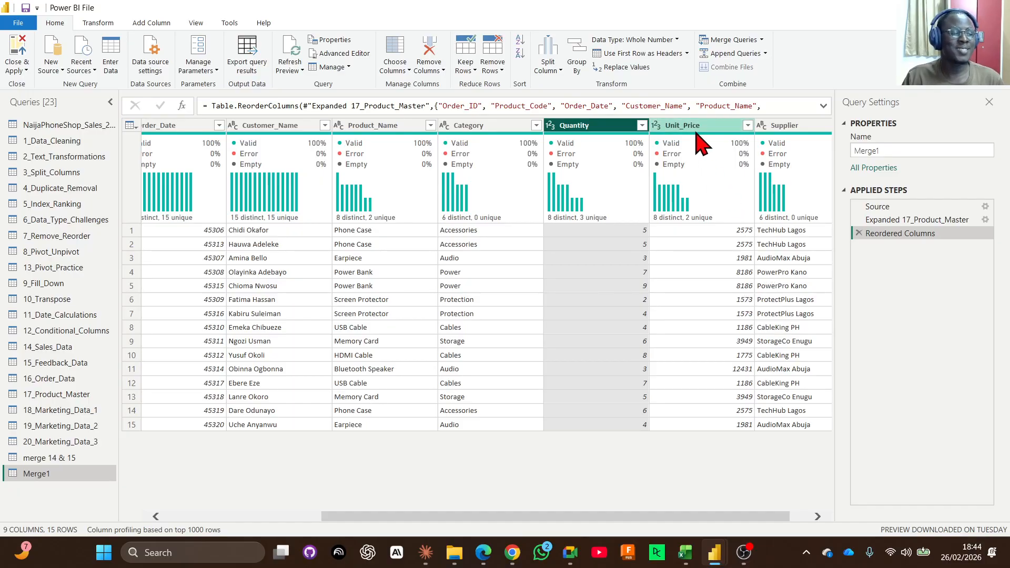
{"action": "left_click", "coordinate": [91, 24]}
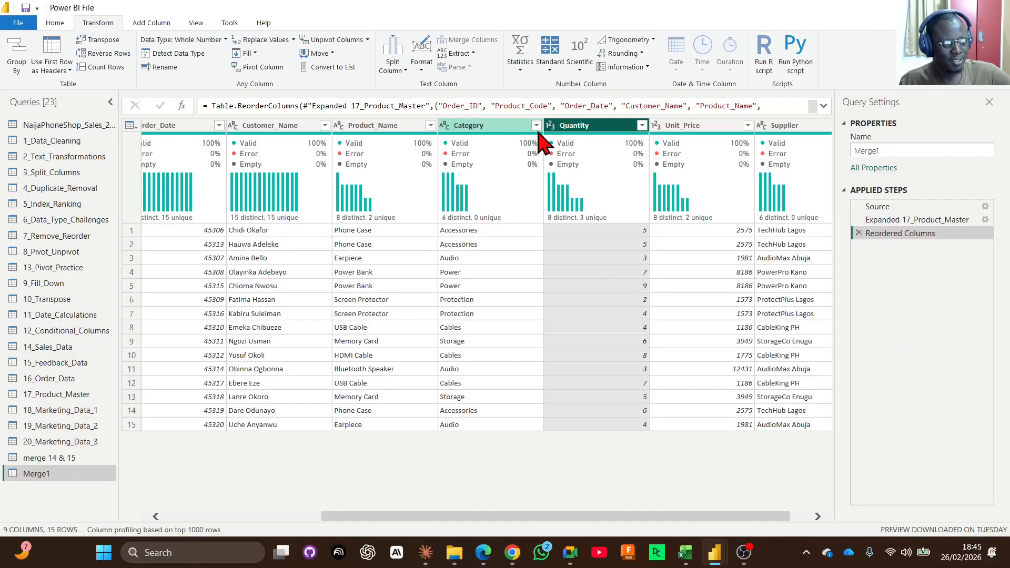
{"action": "left_click", "coordinate": [551, 68]}
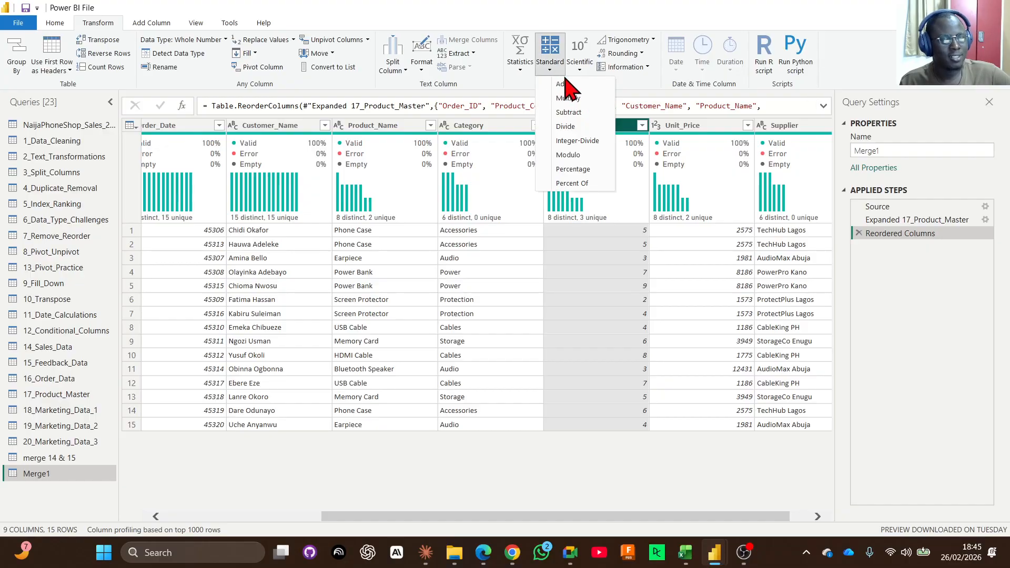
{"action": "left_click", "coordinate": [612, 474]}
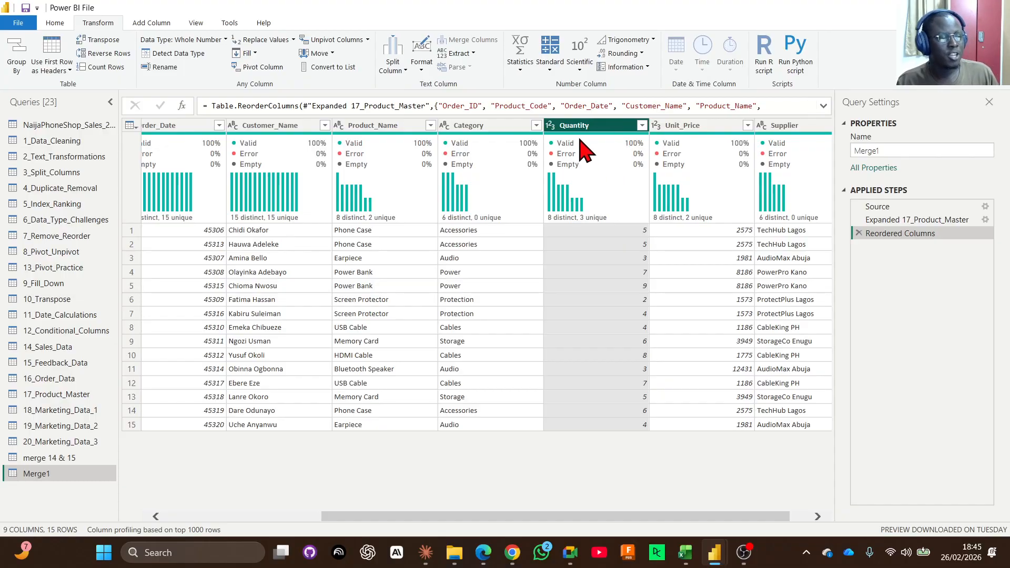
Add a column to Merge1 that multiplies Quantity by Unit_Price.
{"action": "left_click", "coordinate": [702, 129], "text": "ctrl"}
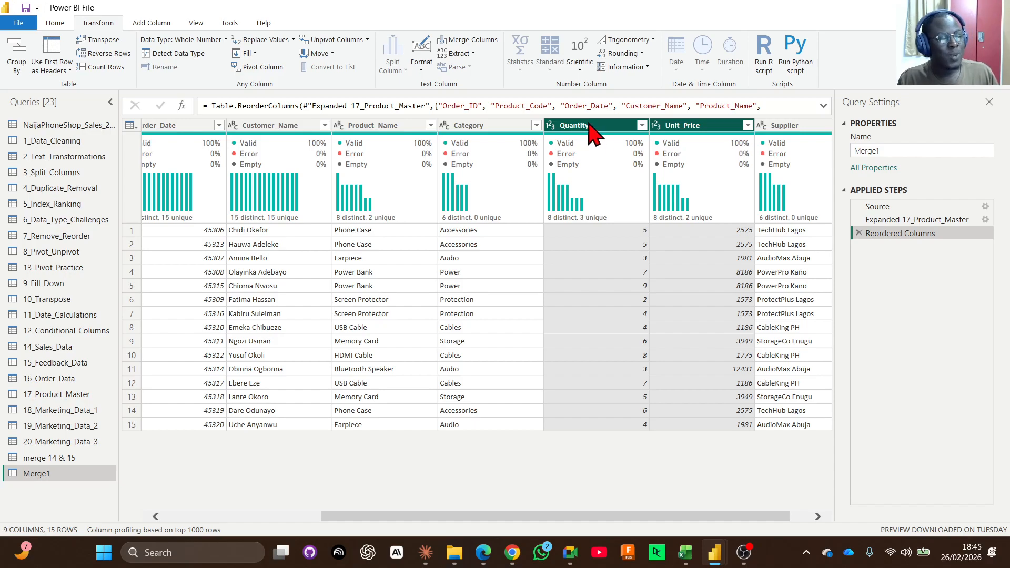
{"action": "left_click", "coordinate": [140, 27]}
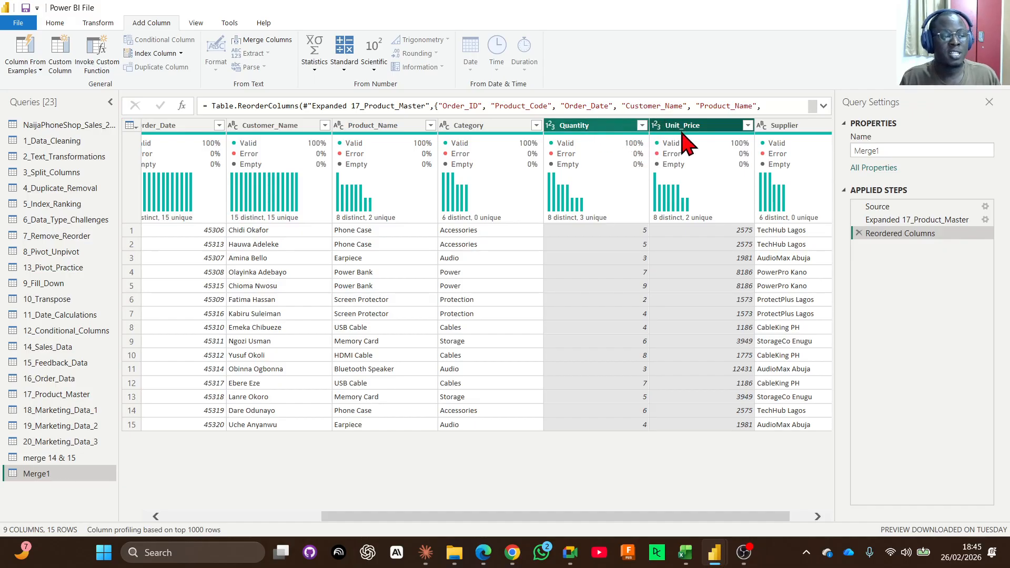
{"action": "left_click", "coordinate": [349, 42]}
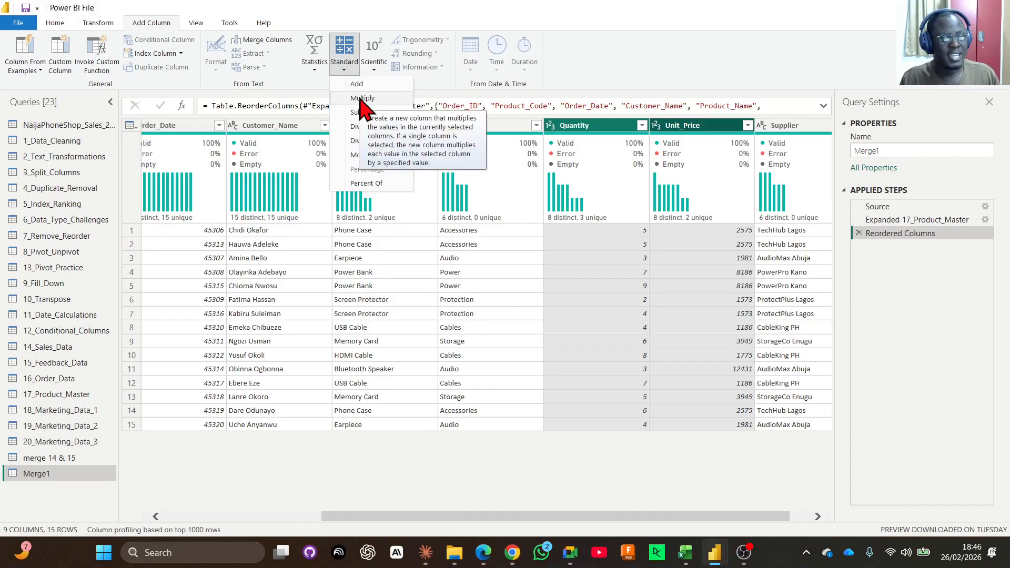
{"action": "left_click", "coordinate": [362, 98]}
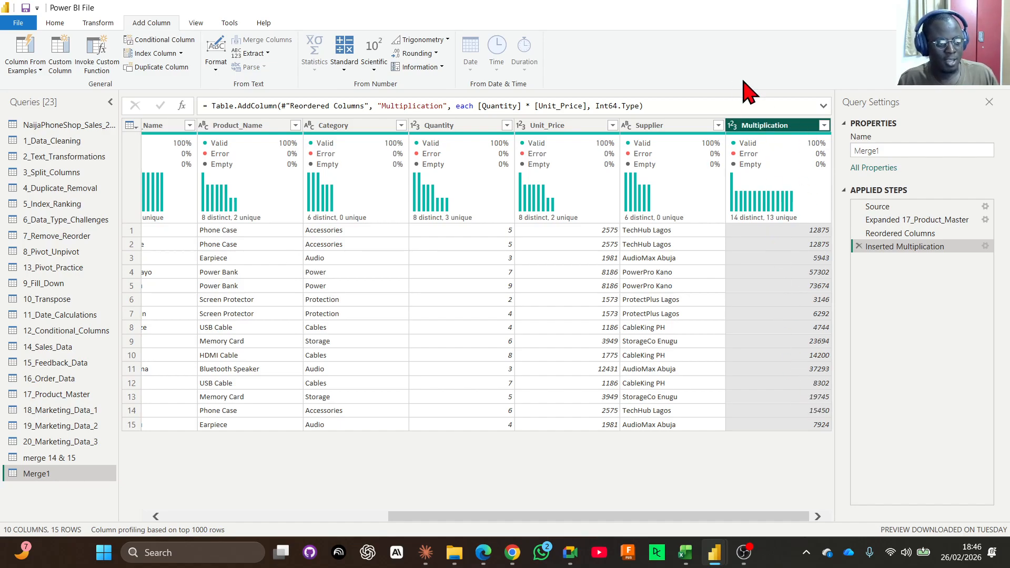
Rename the new Multiplication column of Merge1 as Total Amount.
{"action": "double_click", "coordinate": [773, 125]}
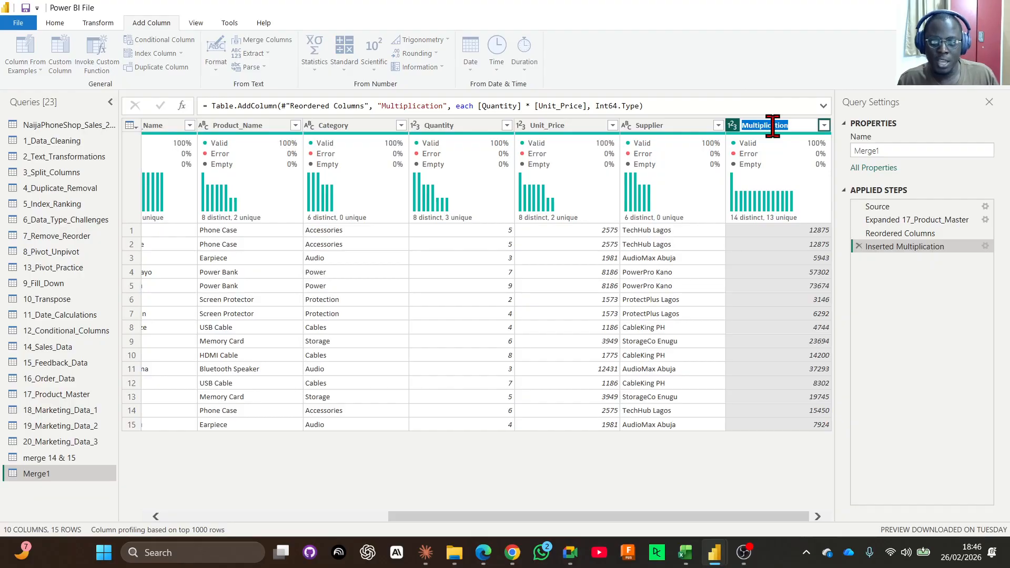
{"action": "type", "text": "tOTAL"}
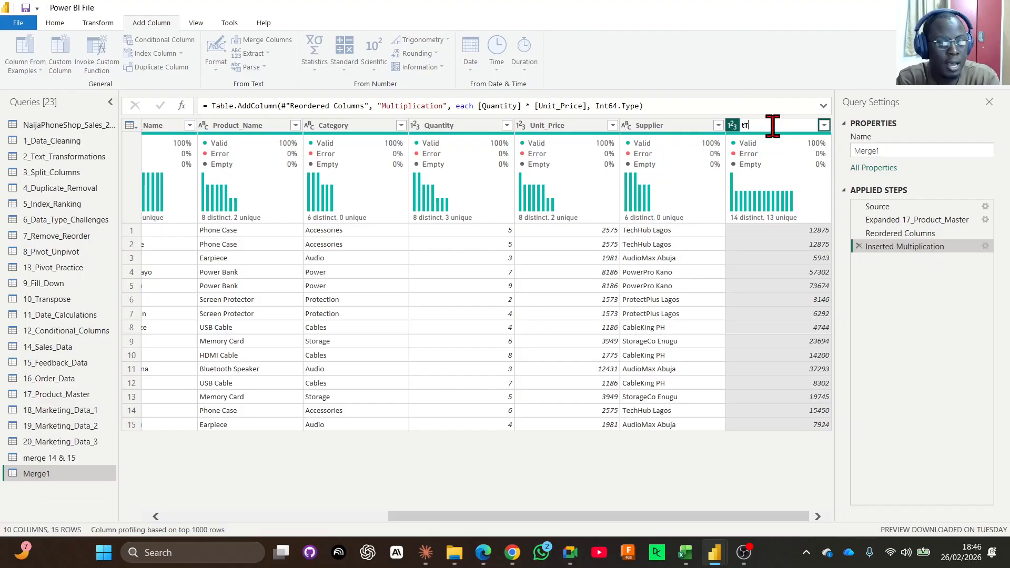
{"action": "key", "text": "BackSpace"}
{"action": "key", "text": "BackSpace"}
{"action": "key", "text": "BackSpace"}
{"action": "key", "text": "BackSpace"}
{"action": "key", "text": "BackSpace"}
{"action": "type", "text": "Total"}
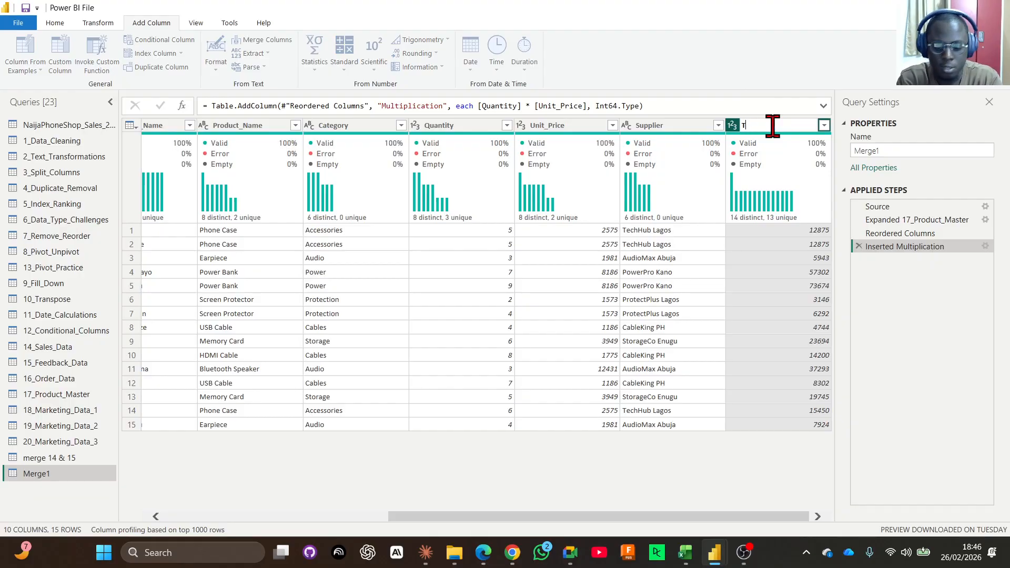
{"action": "type", "text": " Amount"}
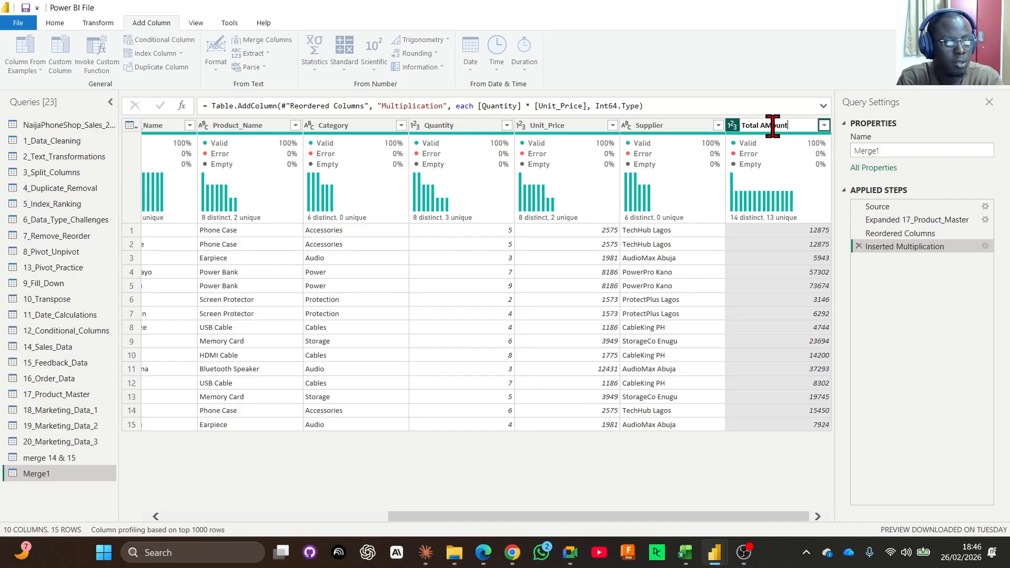
{"action": "key", "text": "BackSpace"}
{"action": "key", "text": "BackSpace"}
{"action": "key", "text": "BackSpace"}
{"action": "key", "text": "BackSpace"}
{"action": "key", "text": "BackSpace"}
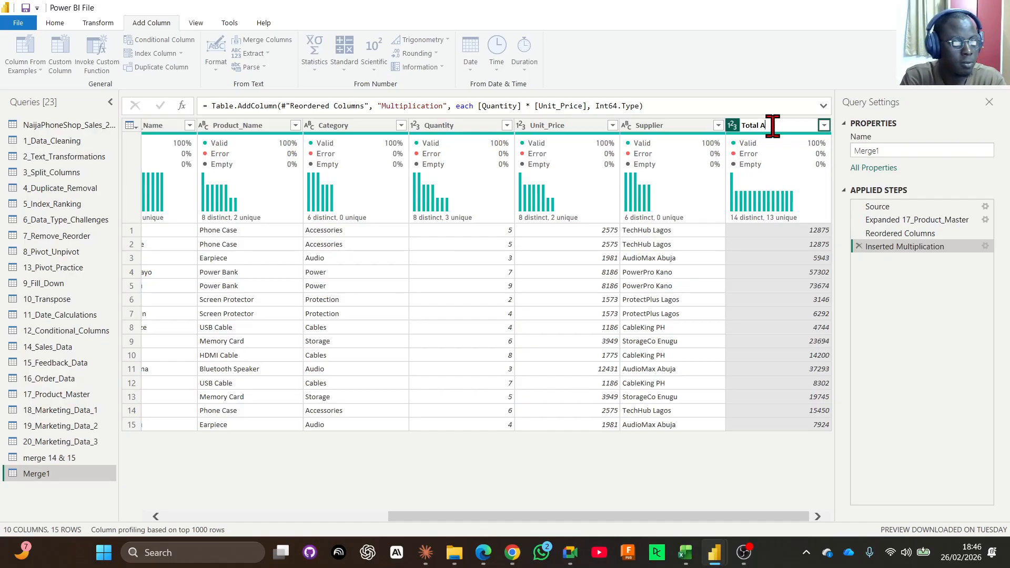
{"action": "type", "text": "mount"}
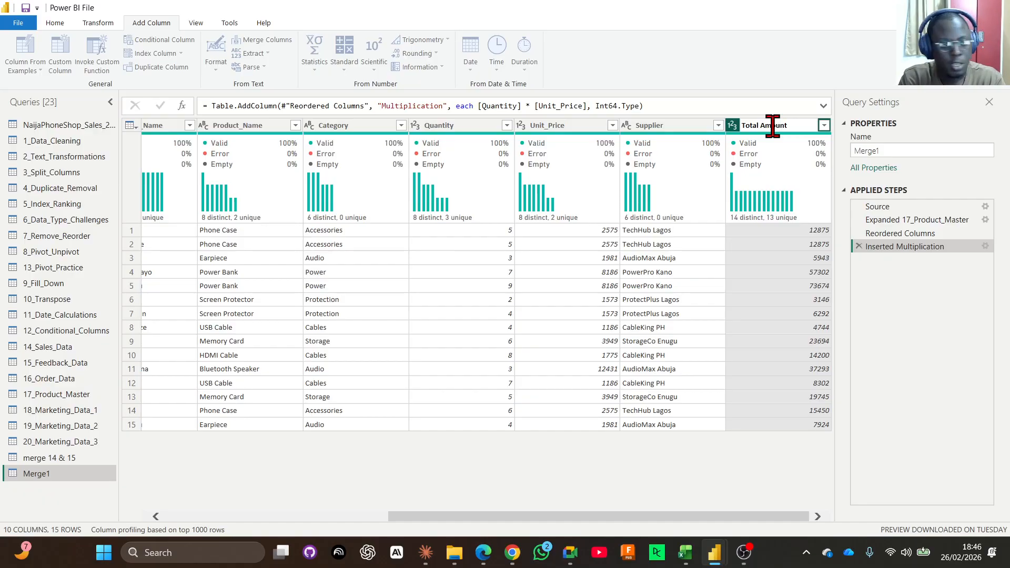
{"action": "key", "text": "Return"}
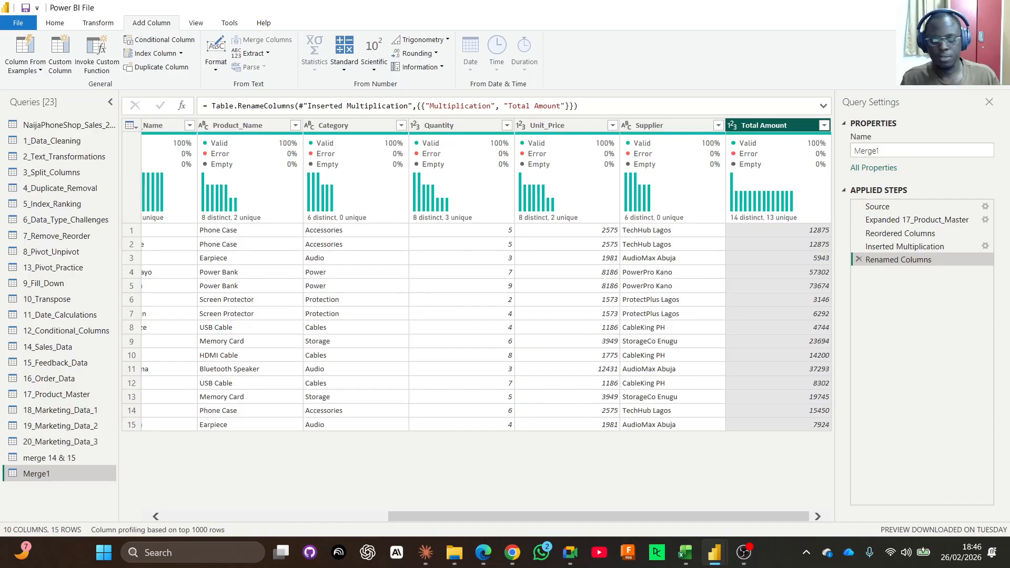
Delete the Renamed Columns and Inserted Multiplication steps from Merge1, going back to the Reordered Columns step.
{"action": "left_click", "coordinate": [859, 259]}
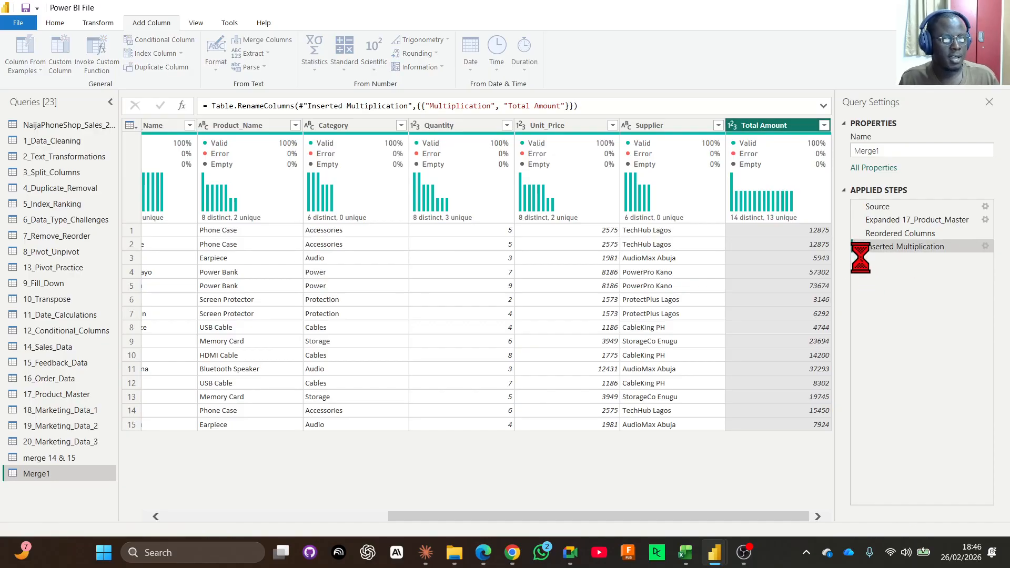
{"action": "left_click", "coordinate": [858, 246]}
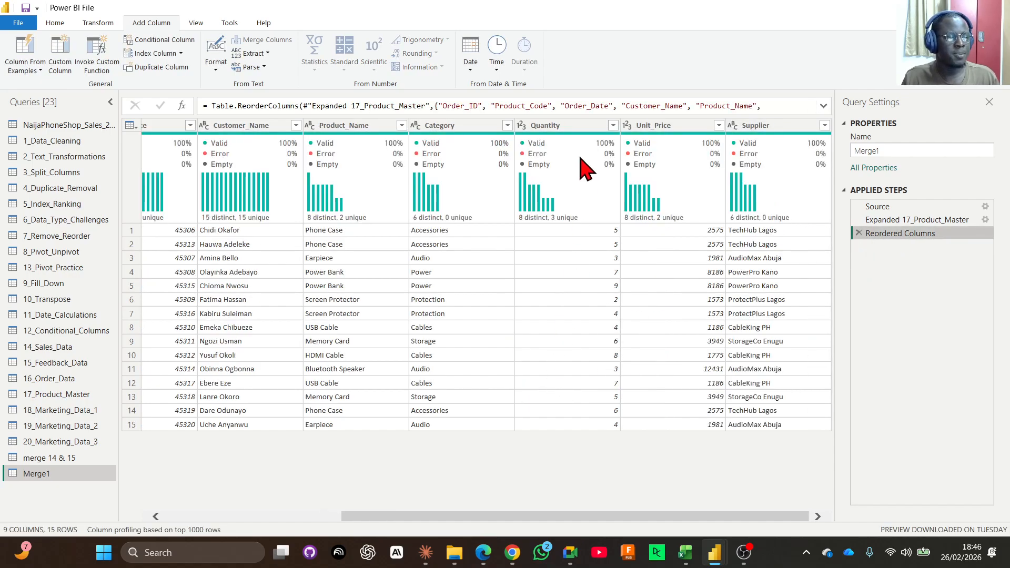
Select Quantity and Unit_Price together in Merge1, insert a new column with their product, and review its formula.
{"action": "left_click", "coordinate": [571, 128]}
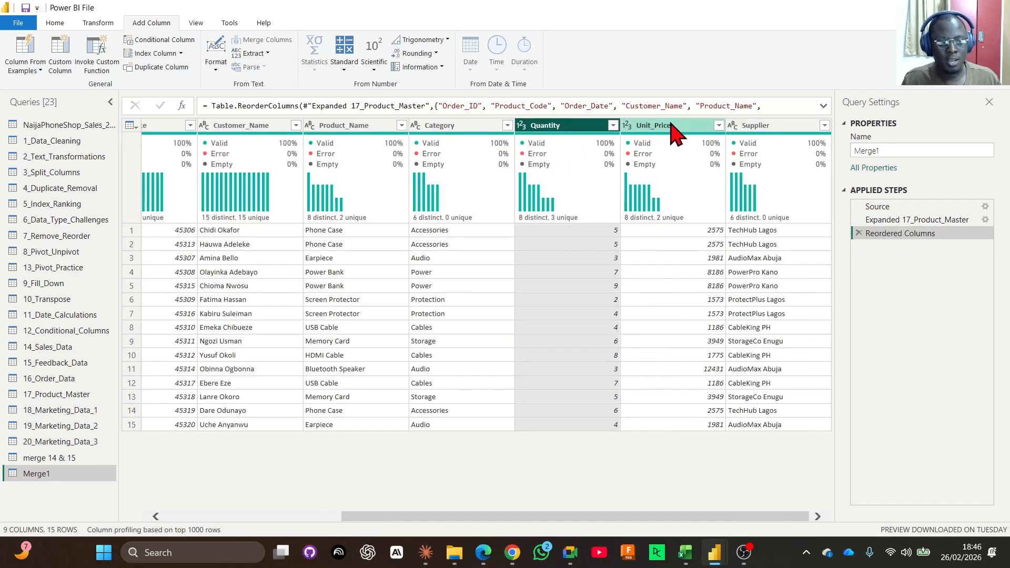
{"action": "left_click", "coordinate": [672, 127]}
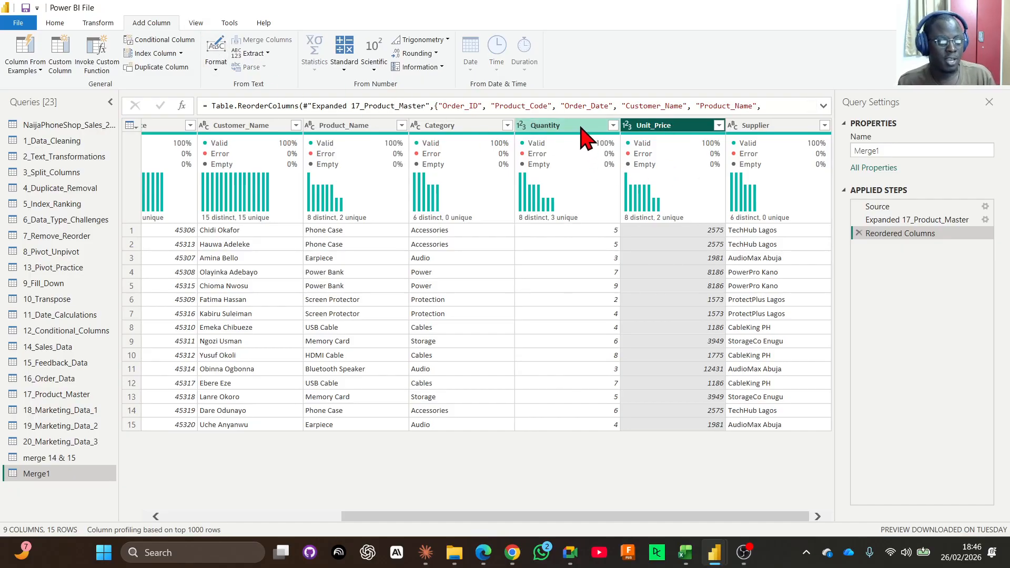
{"action": "left_click", "coordinate": [561, 128]}
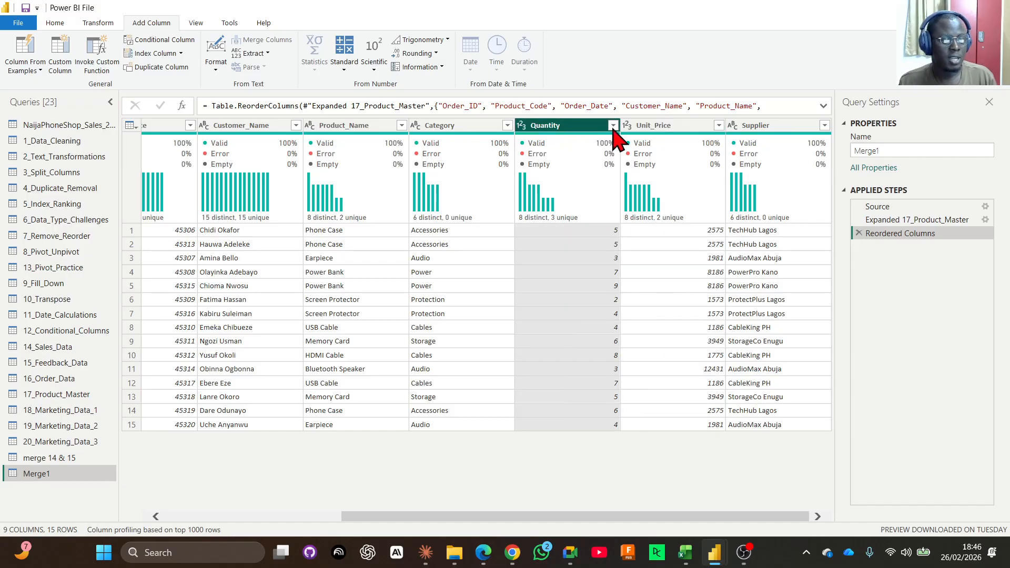
{"action": "left_click", "coordinate": [658, 127]}
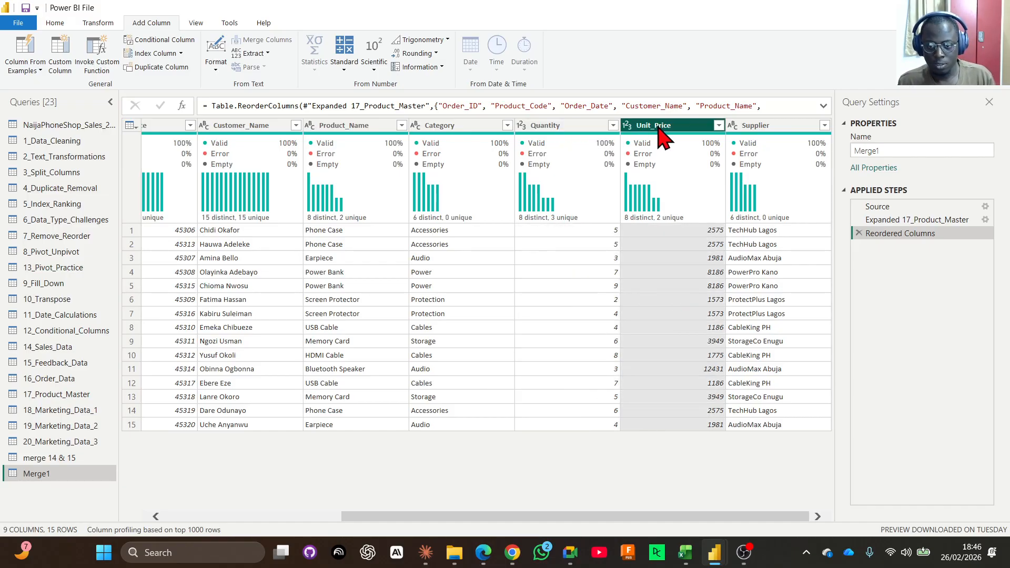
{"action": "left_click", "coordinate": [564, 128]}
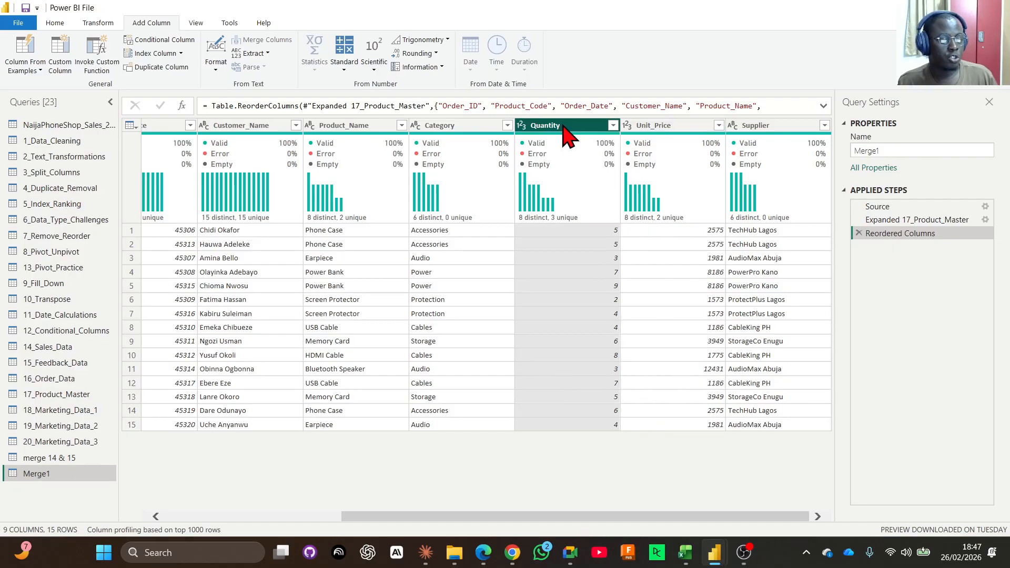
{"action": "left_click", "coordinate": [643, 129], "text": "ctrl"}
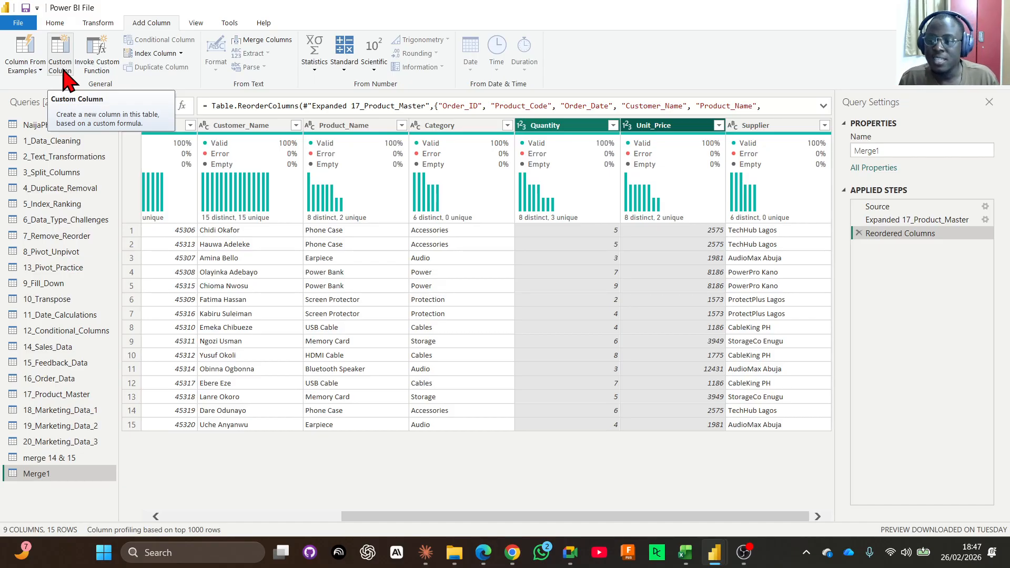
{"action": "left_click", "coordinate": [343, 63]}
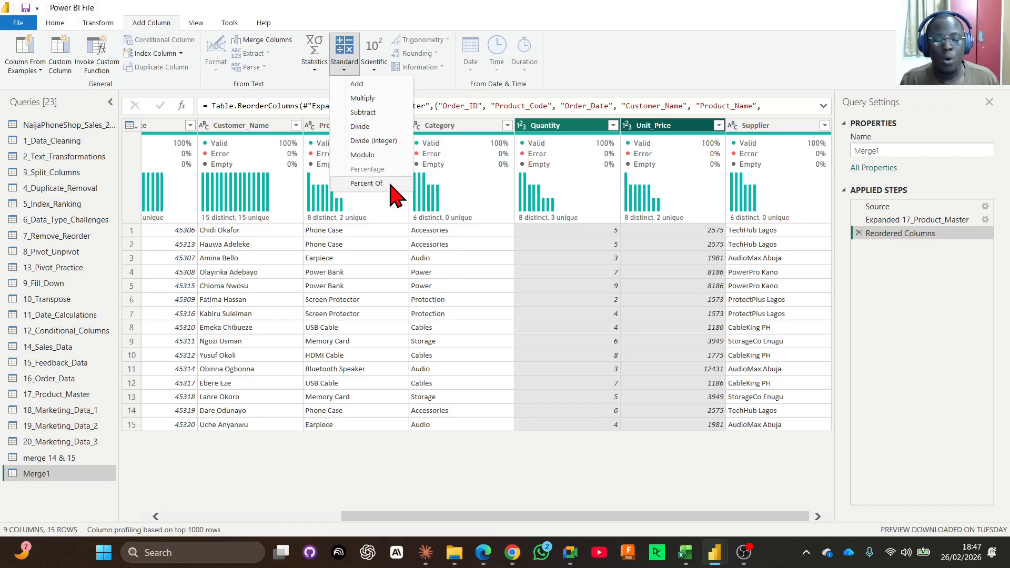
{"action": "left_click", "coordinate": [378, 99]}
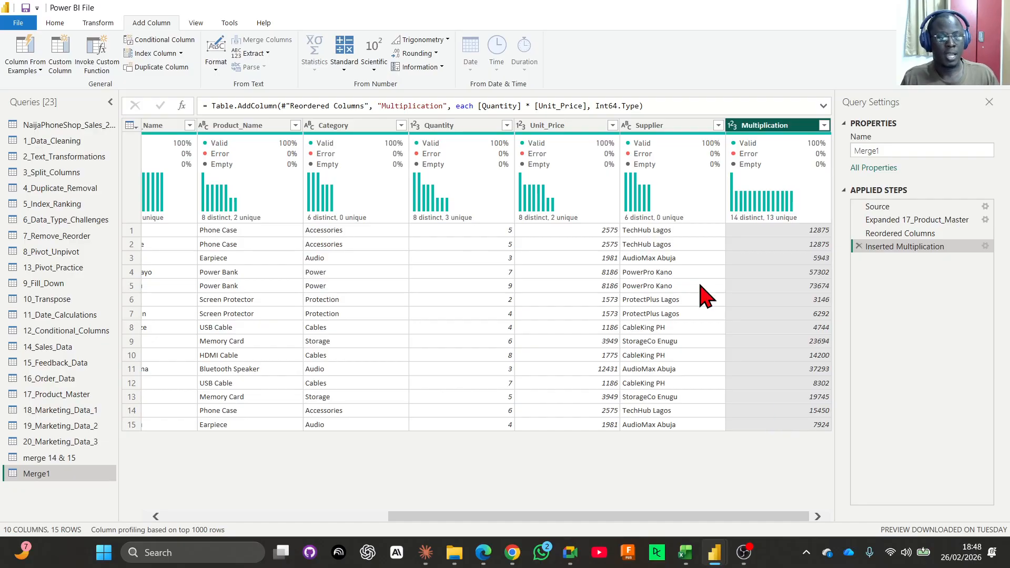
{"action": "left_click_drag", "start_coordinate": [480, 104], "coordinate": [599, 108]}
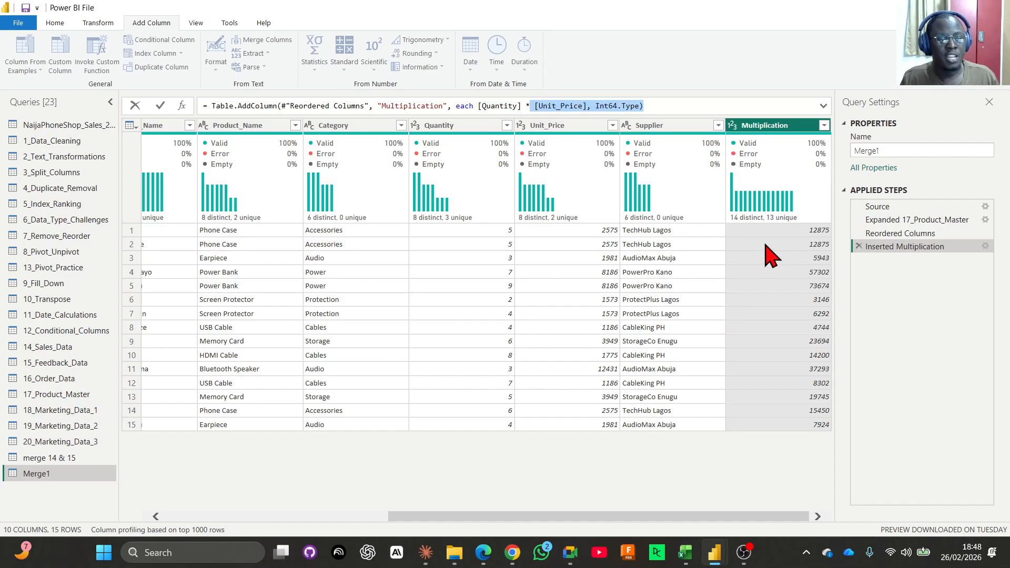
{"action": "left_click", "coordinate": [775, 466]}
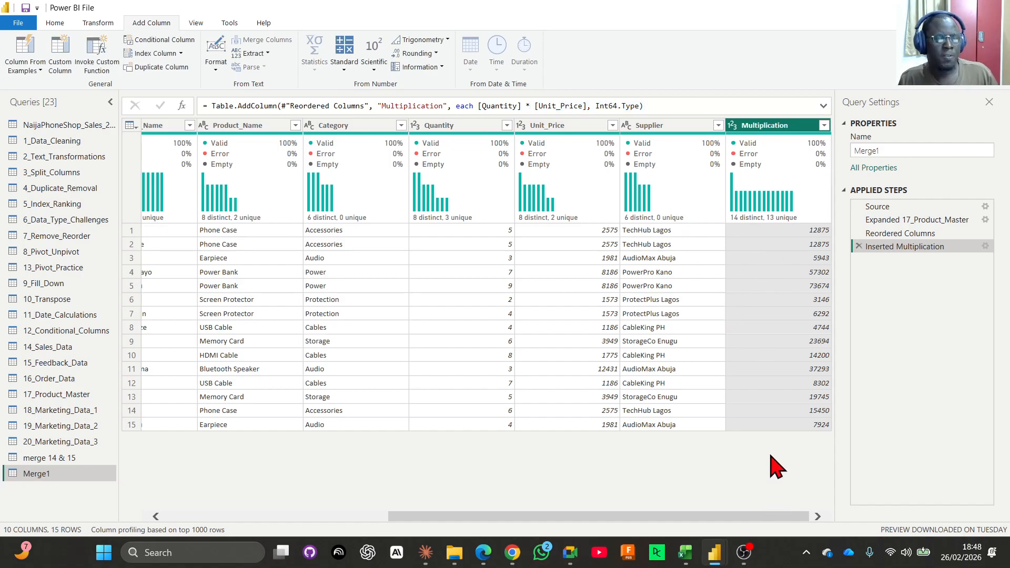
Rename the Multiplication column as Total Amount.
{"action": "double_click", "coordinate": [773, 125]}
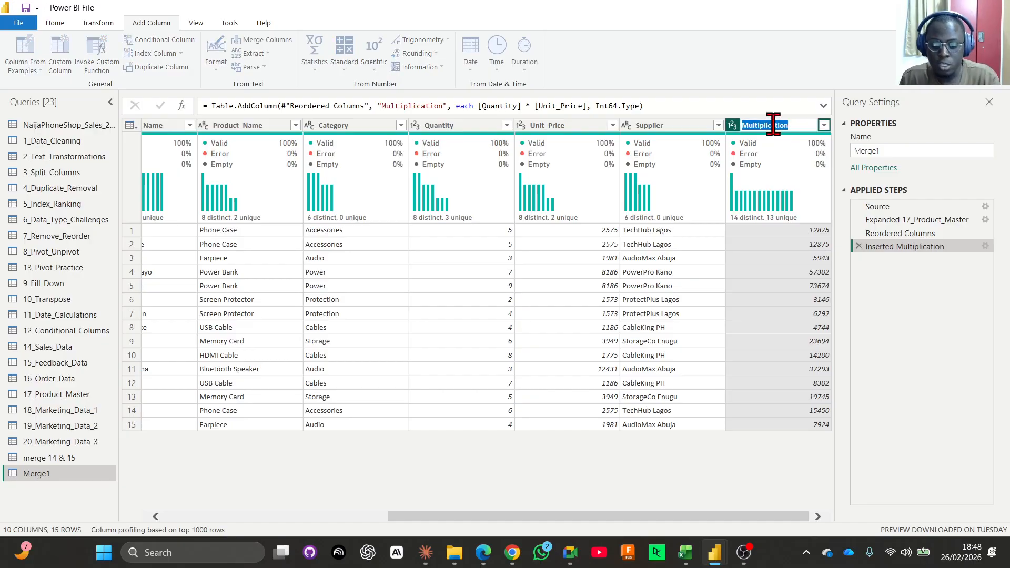
{"action": "type", "text": "Totla"}
{"action": "key", "text": "BackSpace"}
{"action": "key", "text": "BackSpace"}
{"action": "type", "text": "all"}
{"action": "type", "text": "Am"}
{"action": "type", "text": "ount"}
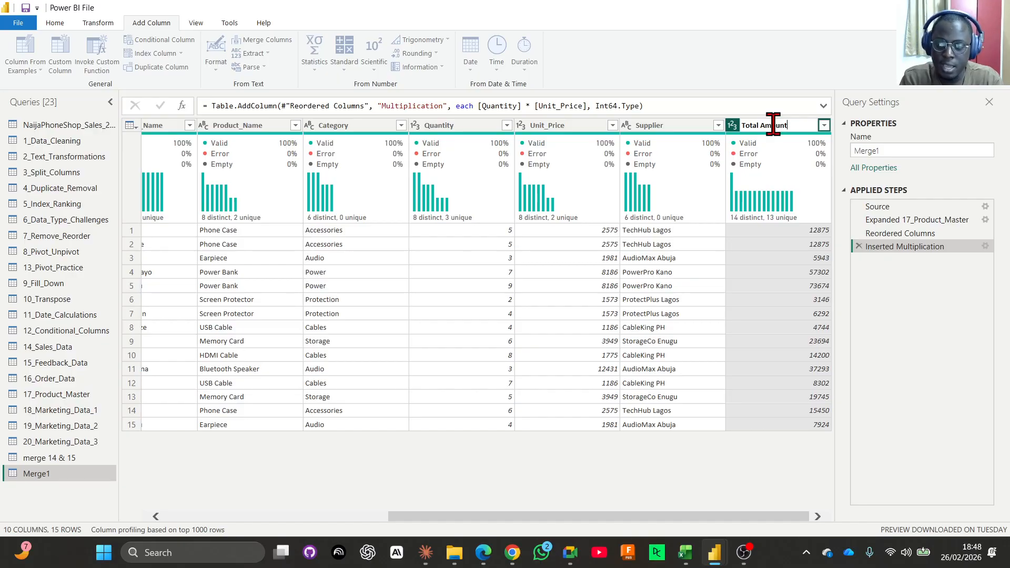
{"action": "key", "text": "Return"}
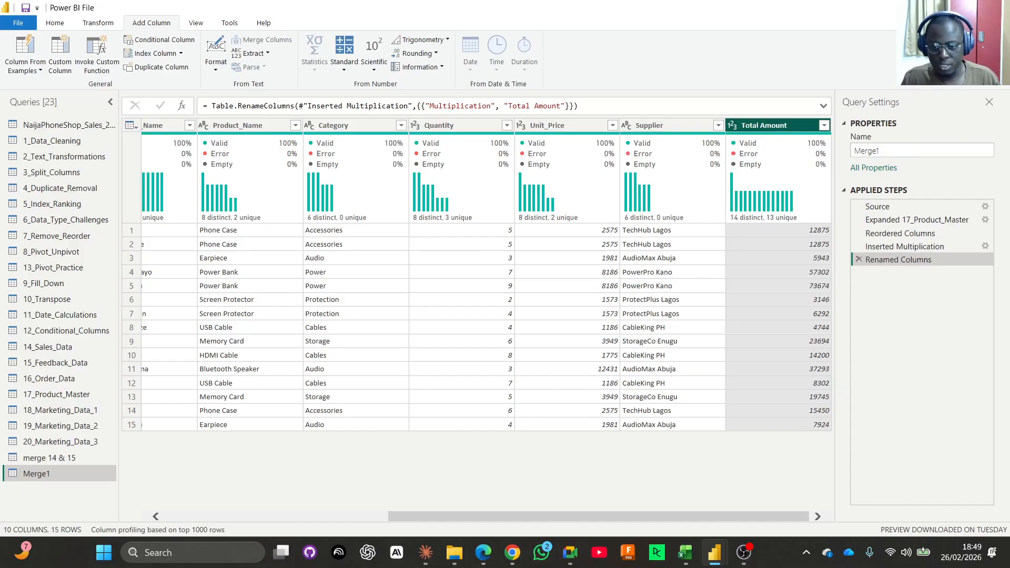
Rename the Merge1 query as Merge 16 & 17.
{"action": "double_click", "coordinate": [53, 474]}
{"action": "left_click", "coordinate": [60, 475]}
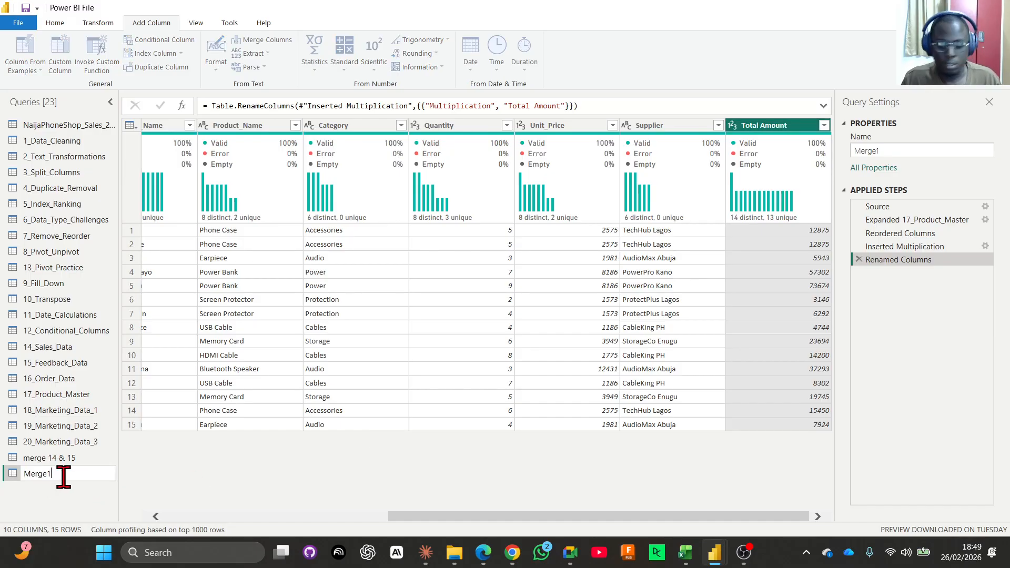
{"action": "key", "text": "BackSpace"}
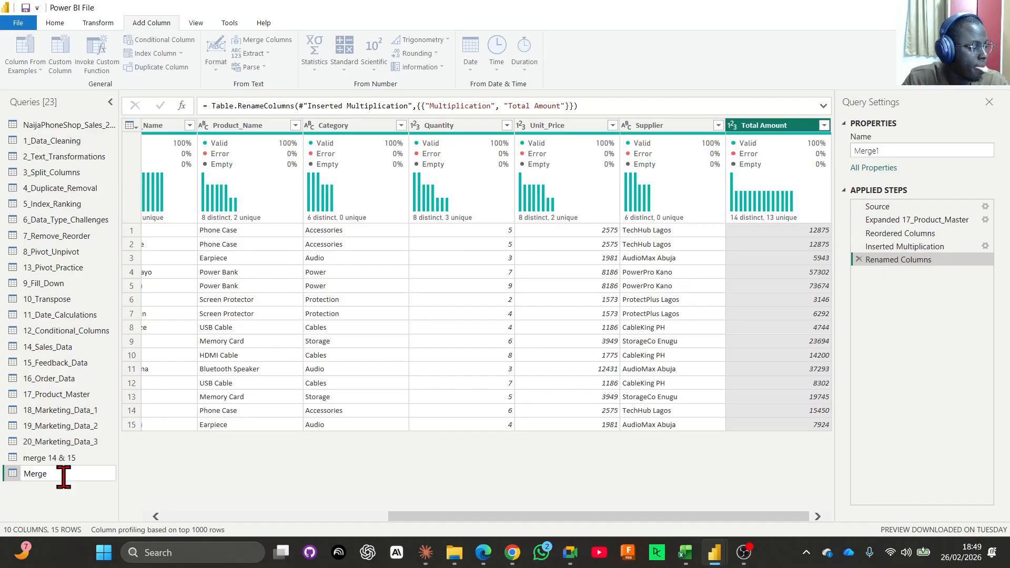
{"action": "type", "text": "16 & 17"}
{"action": "key", "text": "Return"}
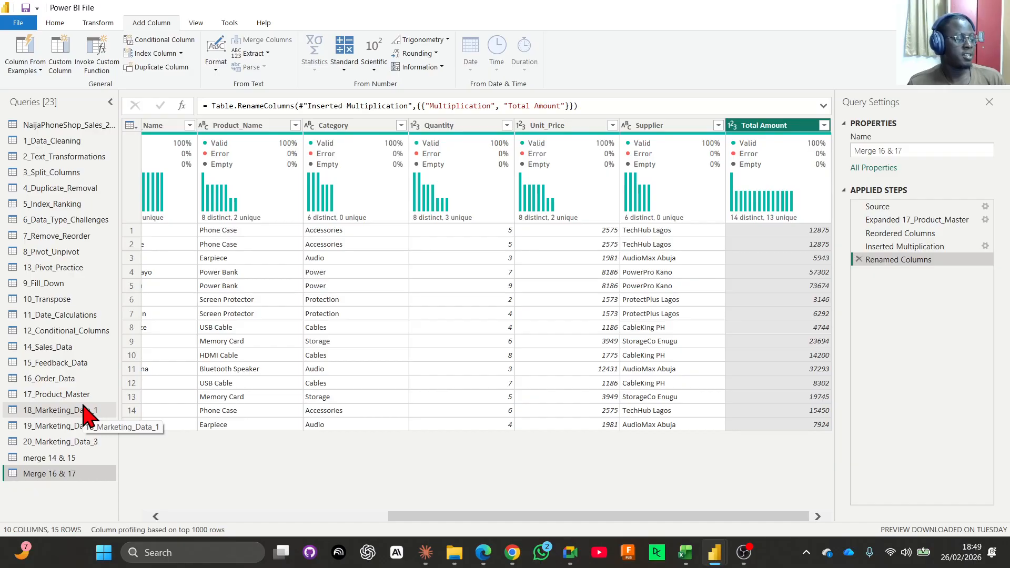
Look through the 18_Marketing_Data_1, 19_Marketing_Data_2 and 20_Marketing_Data_3 queries to compare their columns.
{"action": "left_click", "coordinate": [80, 410]}
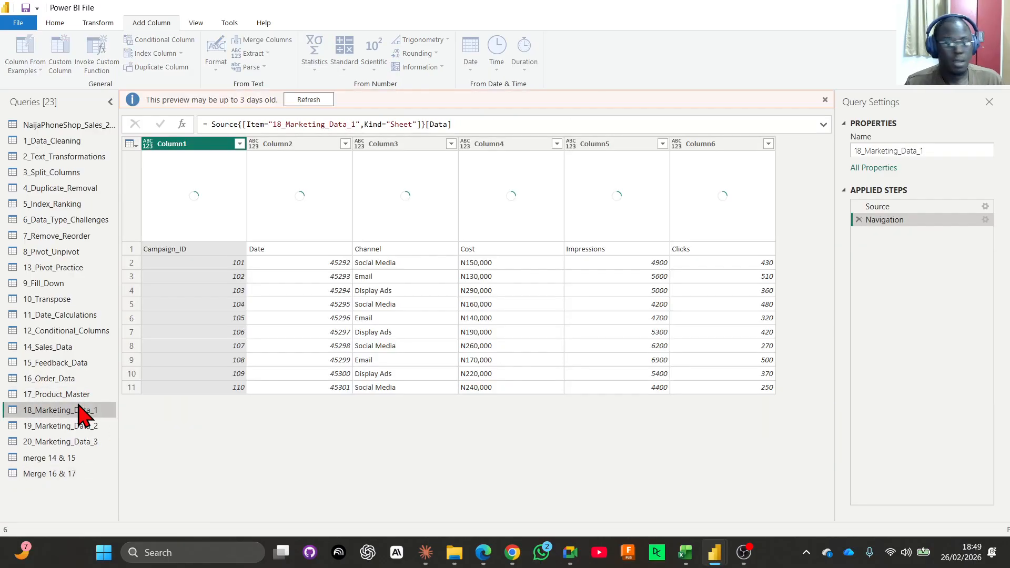
{"action": "left_click", "coordinate": [73, 428]}
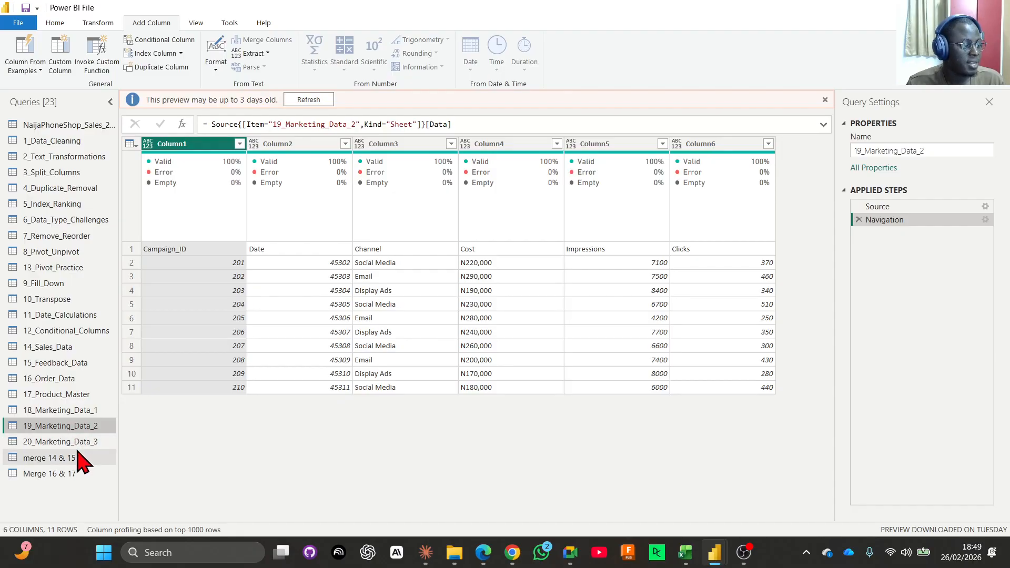
{"action": "left_click", "coordinate": [79, 445]}
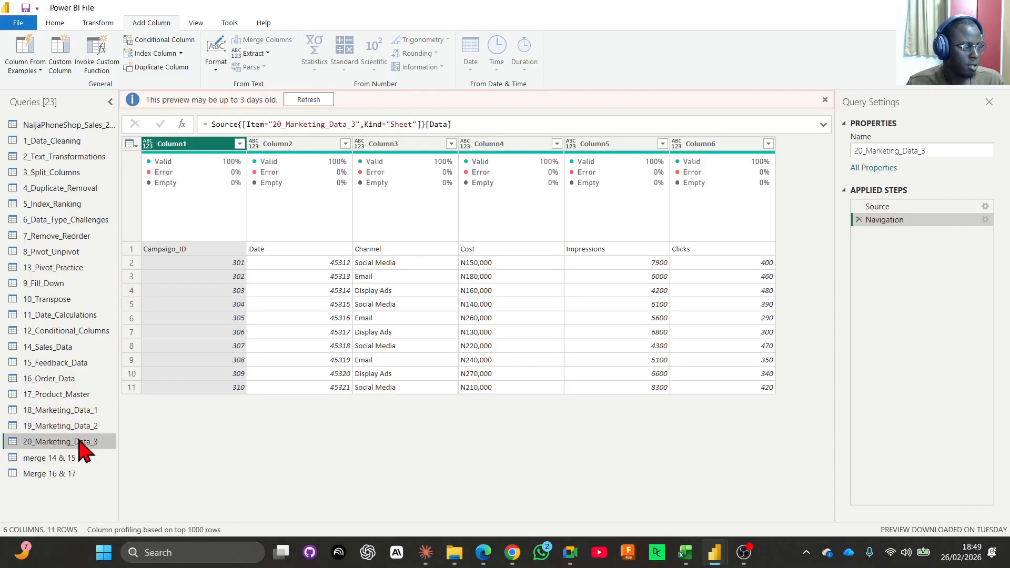
Refresh the outdated data preview of the 18_Marketing_Data_1 query.
{"action": "left_click", "coordinate": [84, 410]}
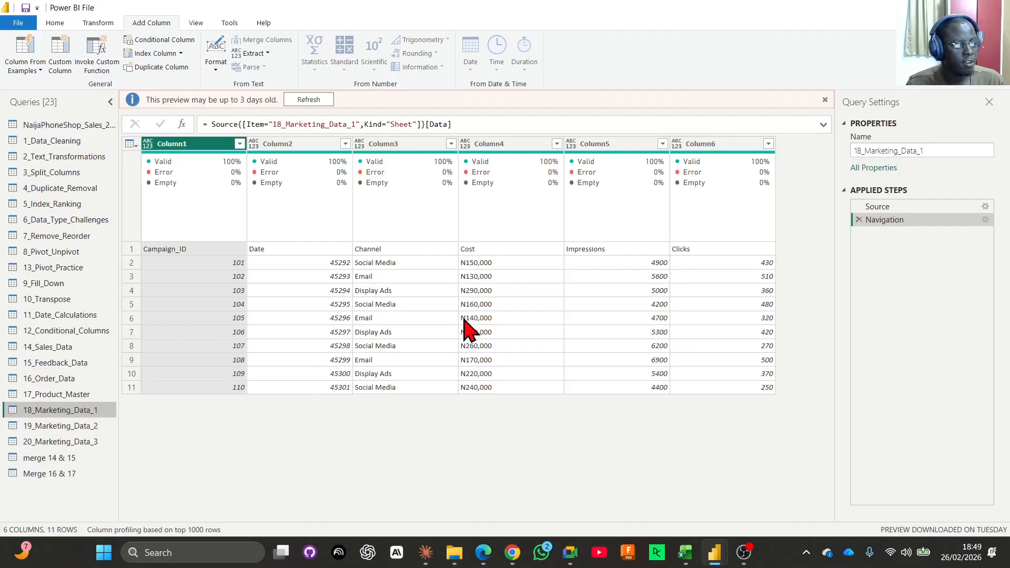
{"action": "left_click", "coordinate": [55, 22]}
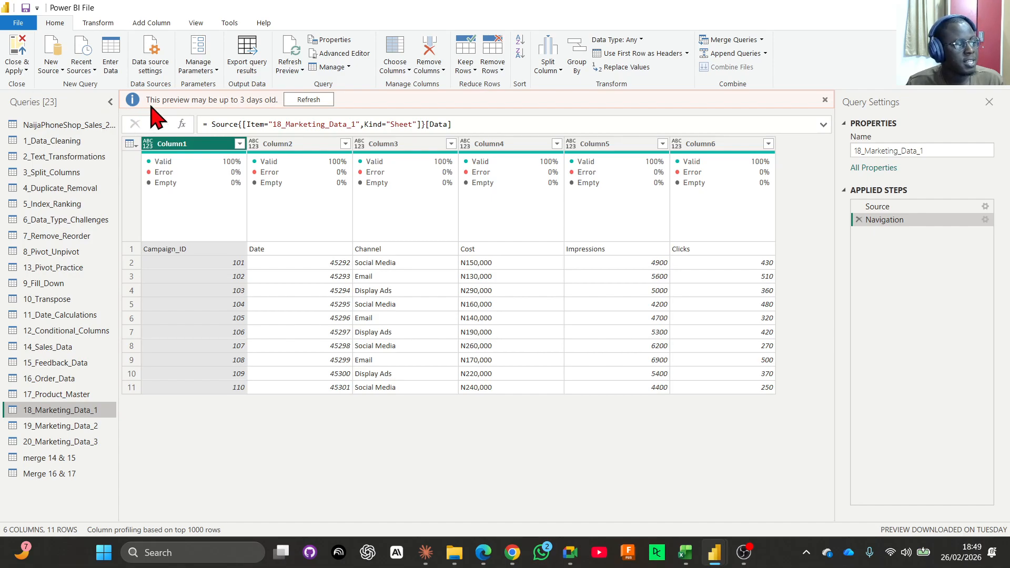
{"action": "left_click", "coordinate": [309, 100]}
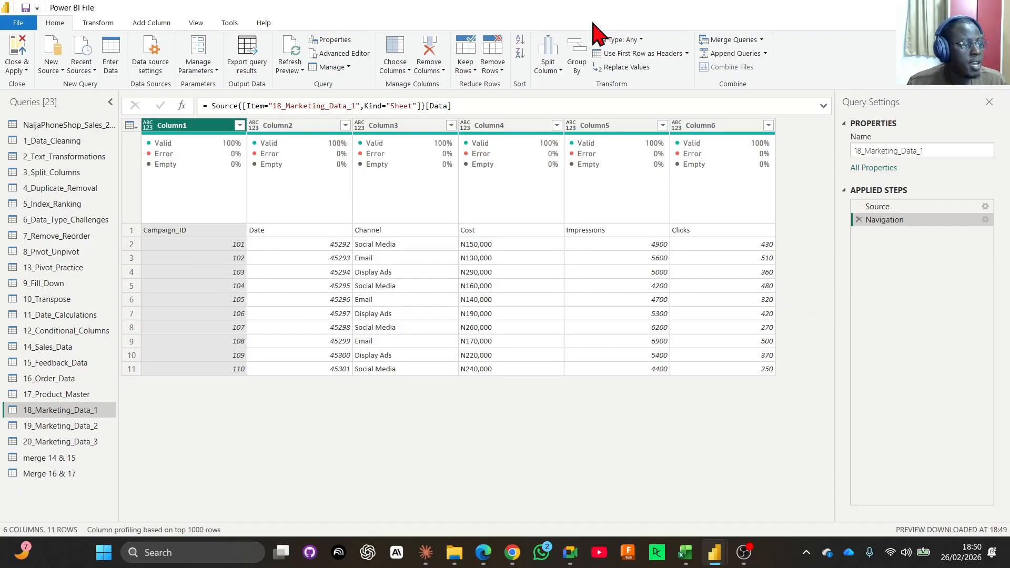
Use the first row as headers in the 18_Marketing_Data_1, 19_Marketing_Data_2 and 20_Marketing_Data_3 queries.
{"action": "left_click", "coordinate": [617, 57]}
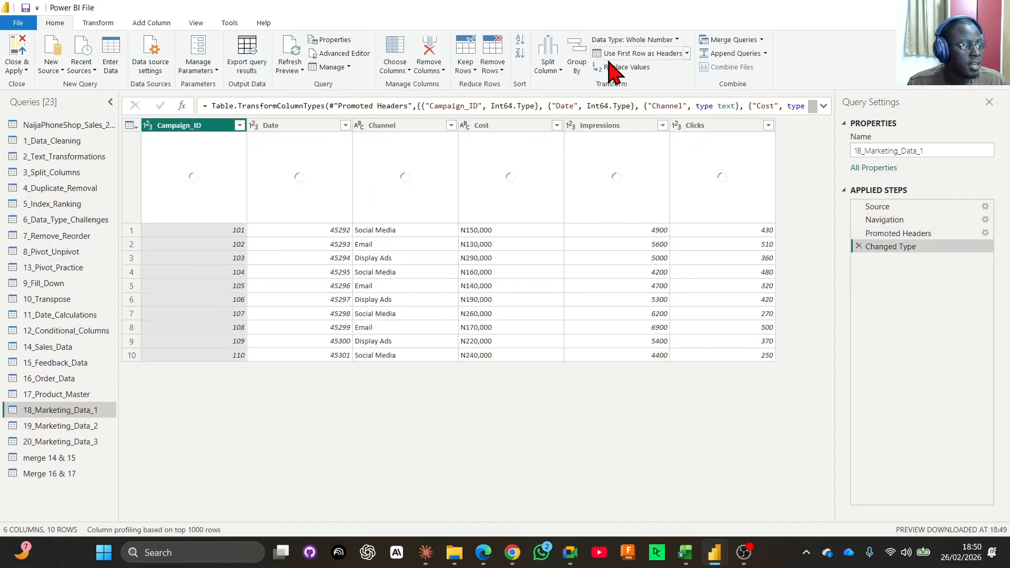
{"action": "left_click", "coordinate": [58, 427]}
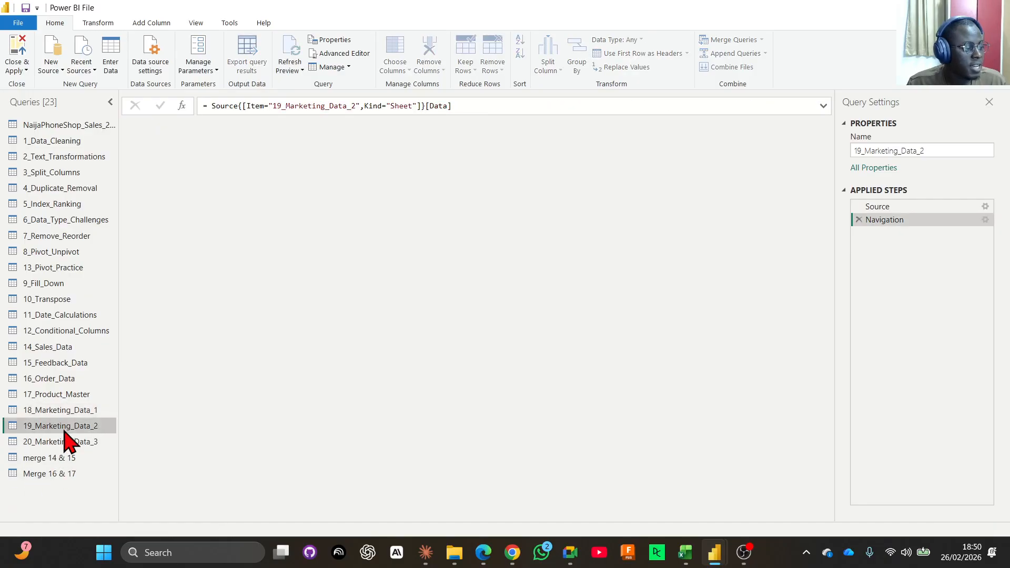
{"action": "left_click", "coordinate": [629, 54]}
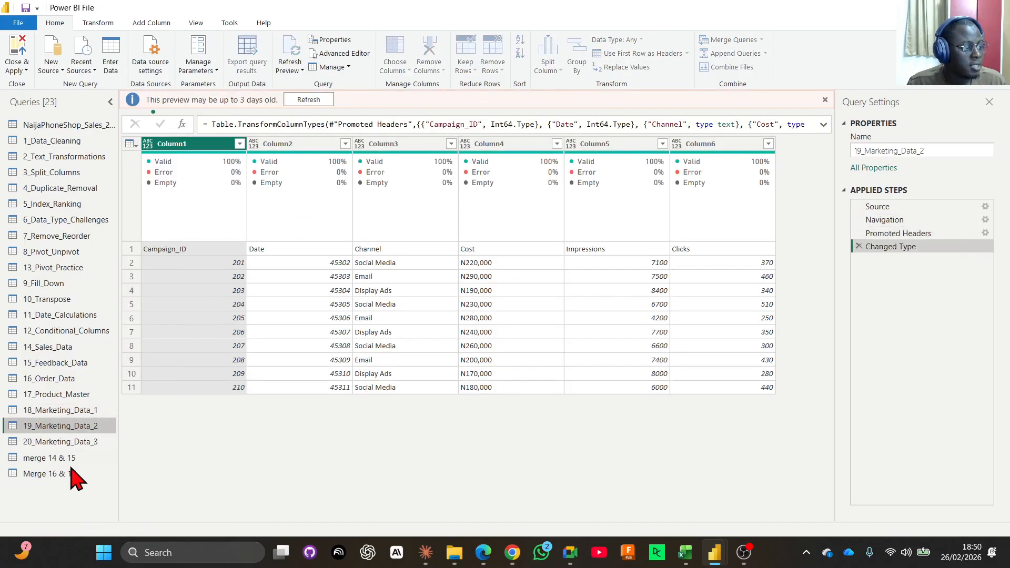
{"action": "left_click", "coordinate": [55, 442]}
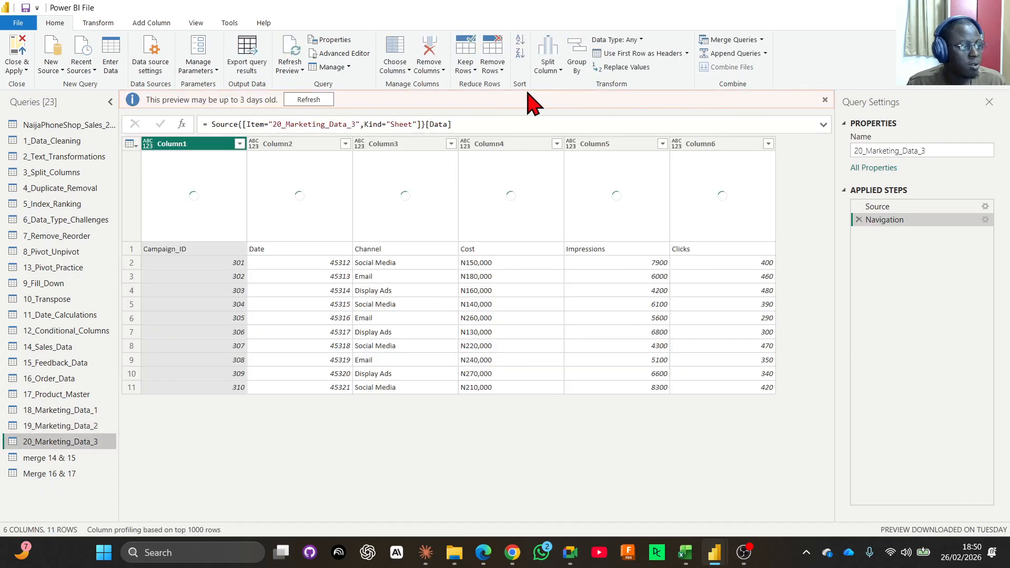
{"action": "left_click", "coordinate": [622, 55]}
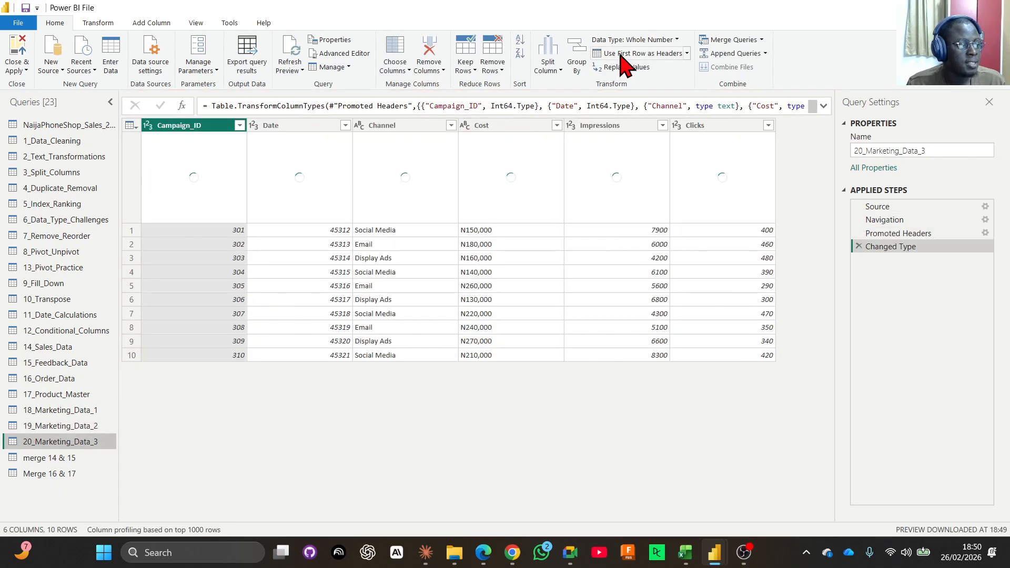
Compare the column headers and data types of the three Marketing_Data queries.
{"action": "left_click", "coordinate": [57, 410]}
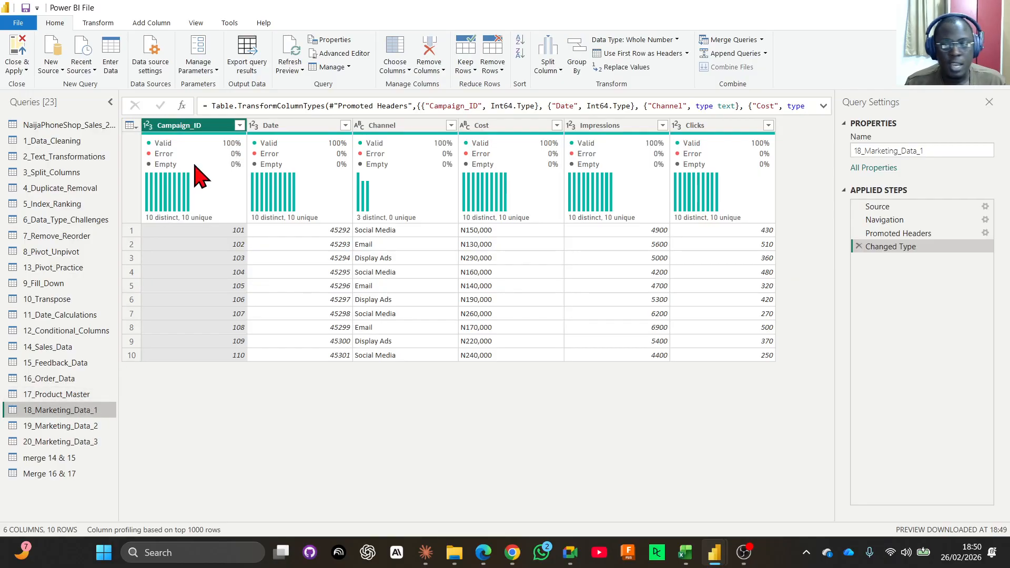
{"action": "mouse_move", "coordinate": [195, 167]}
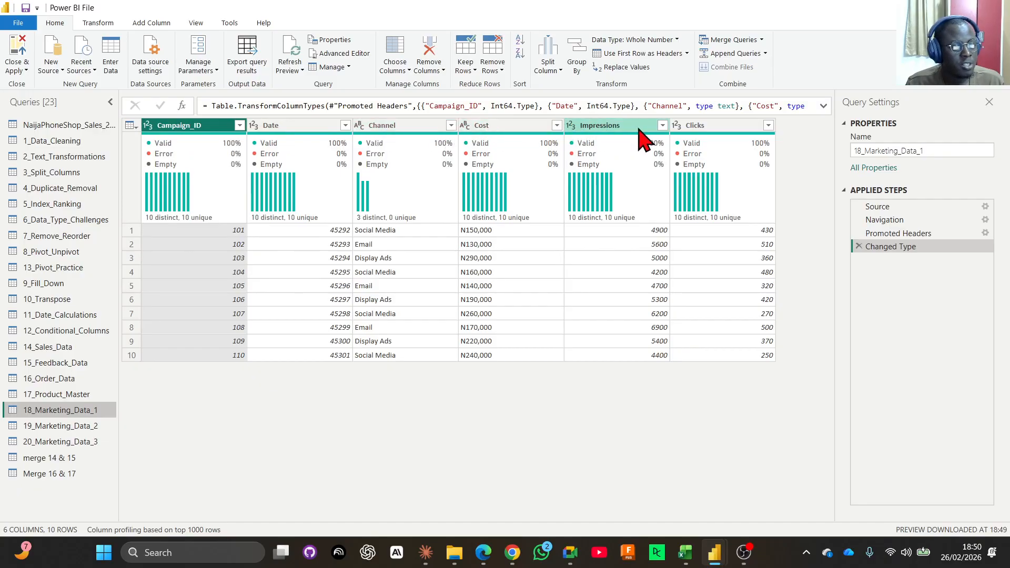
{"action": "left_click", "coordinate": [78, 425]}
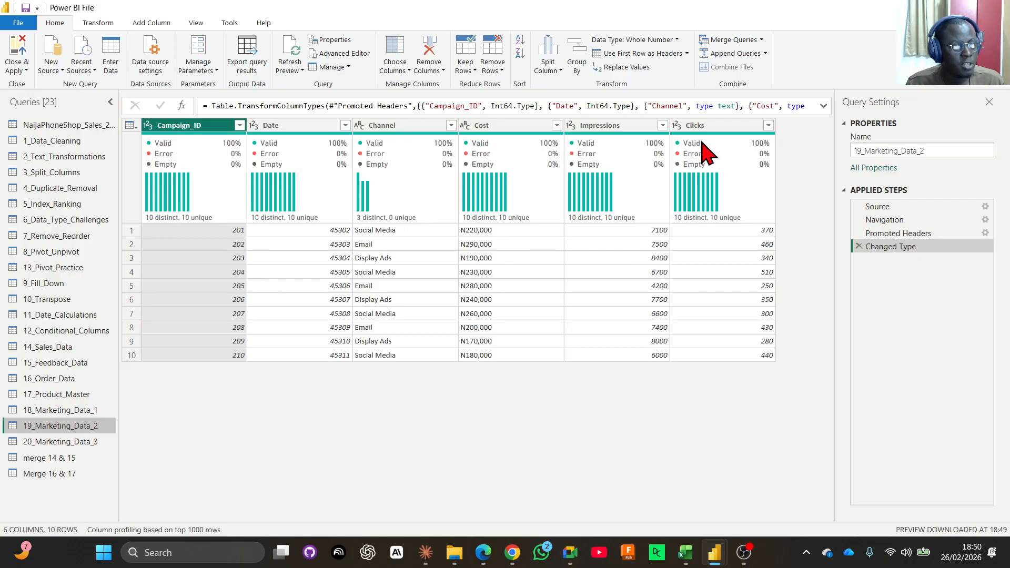
{"action": "left_click", "coordinate": [52, 442]}
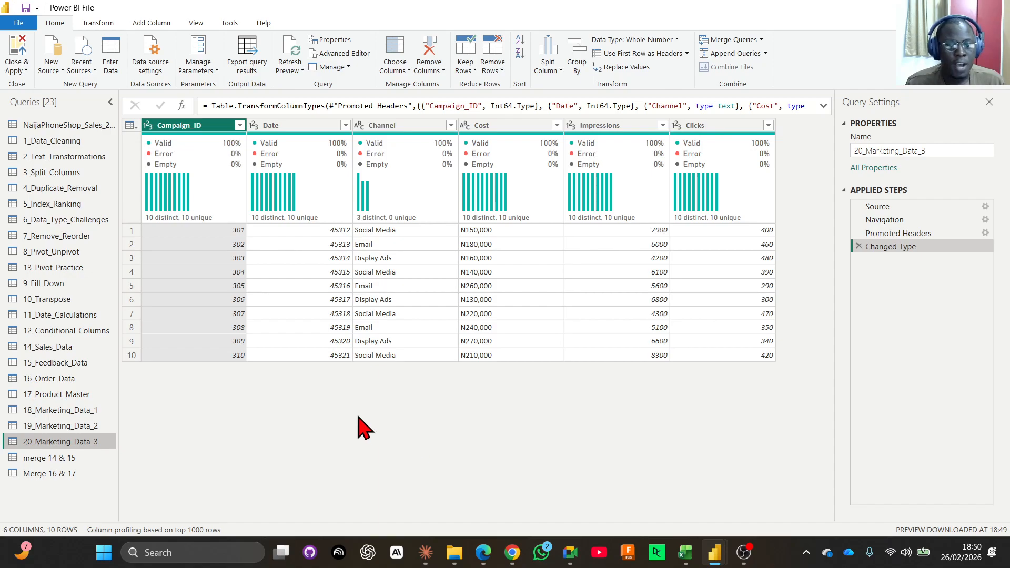
{"action": "left_click", "coordinate": [50, 412]}
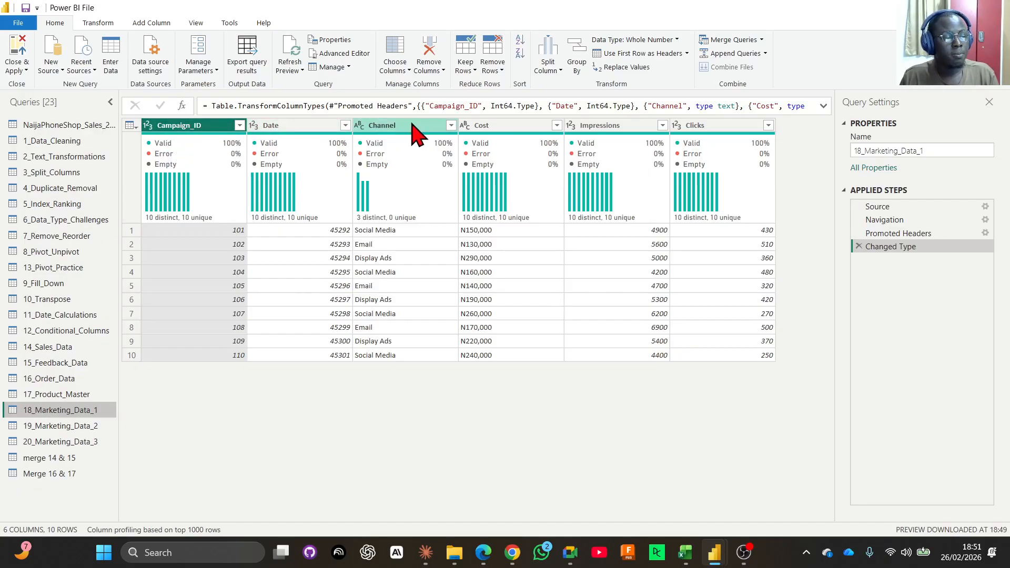
{"action": "mouse_move", "coordinate": [371, 143]}
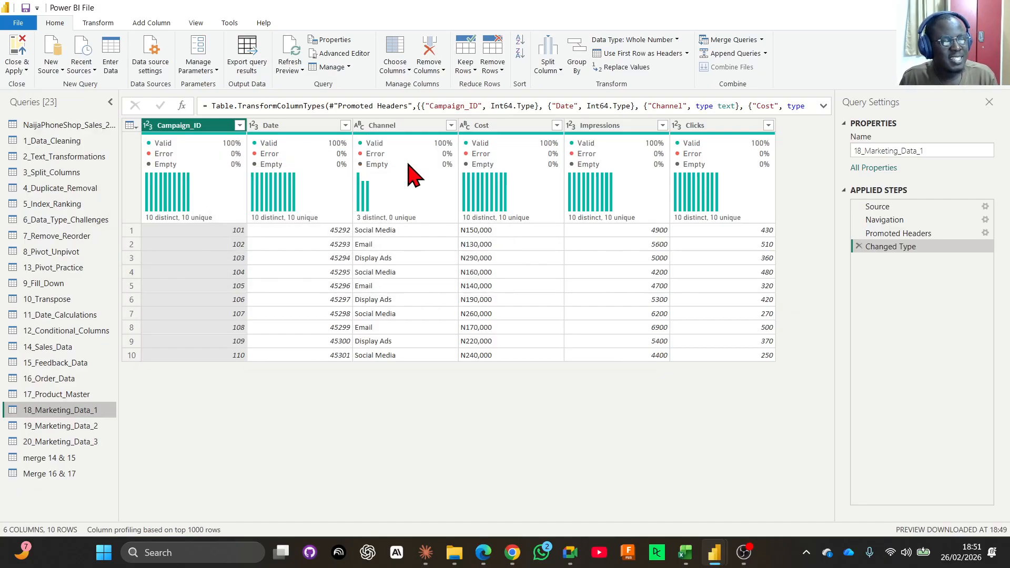
{"action": "mouse_move", "coordinate": [761, 165]}
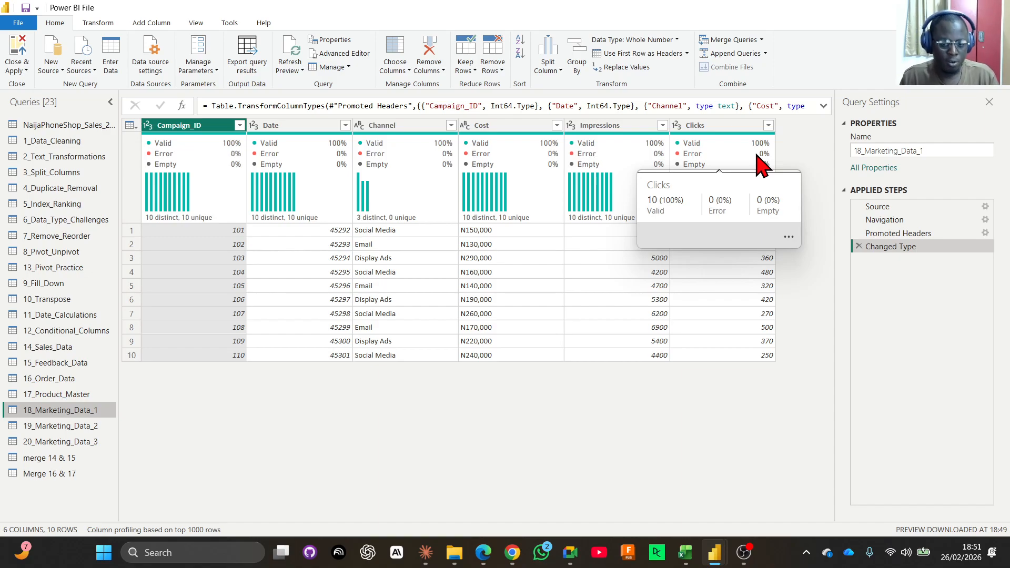
Change the Date column of 18_Marketing_Data_1 to the Date type, replacing the current conversion.
{"action": "left_click", "coordinate": [282, 130]}
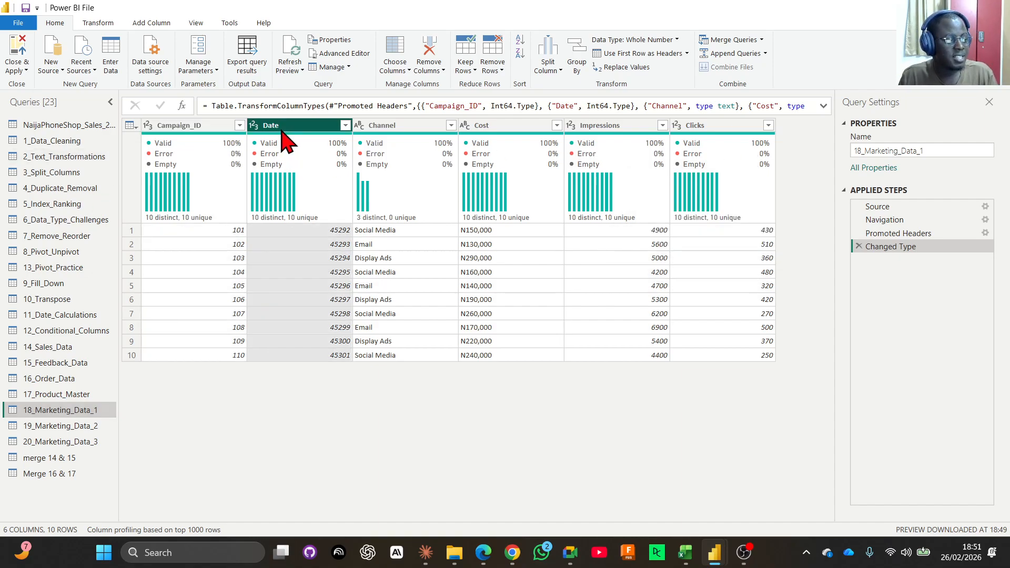
{"action": "left_click", "coordinate": [254, 126]}
{"action": "left_click", "coordinate": [289, 209]}
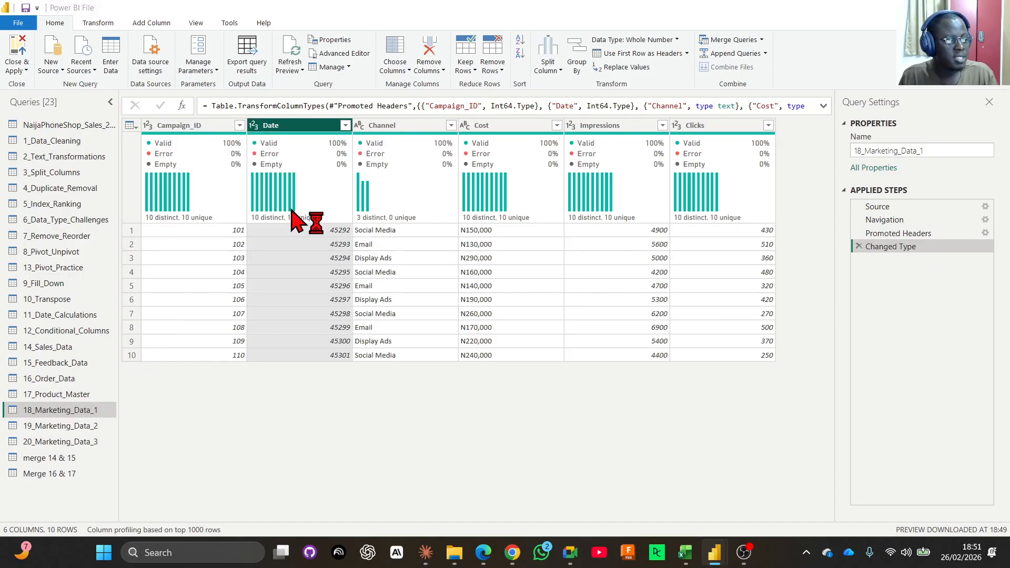
{"action": "left_click", "coordinate": [522, 304]}
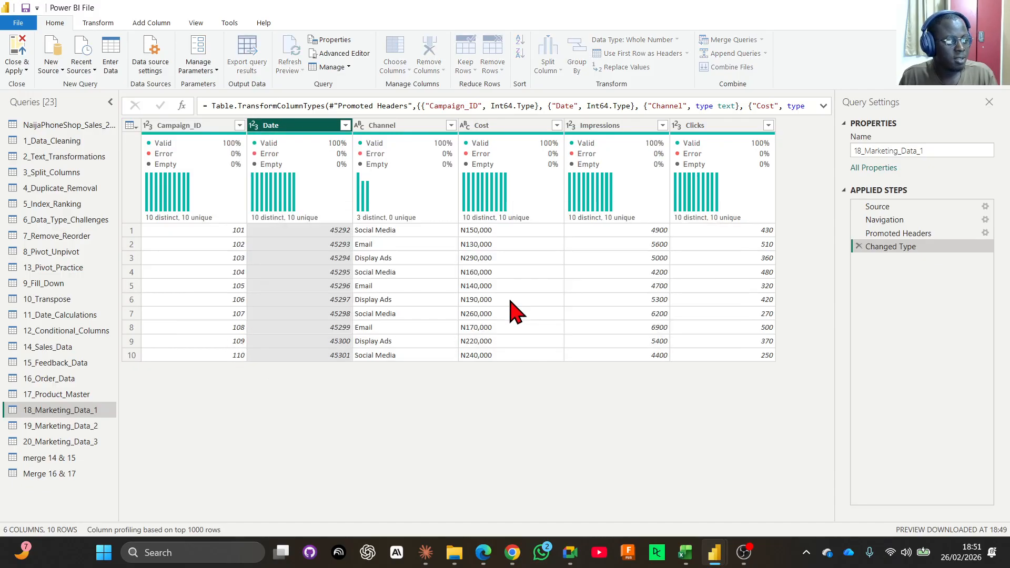
Change the Date column of 19_Marketing_Data_2 to the Date type, replacing the current conversion.
{"action": "left_click", "coordinate": [79, 426]}
{"action": "left_click", "coordinate": [263, 126]}
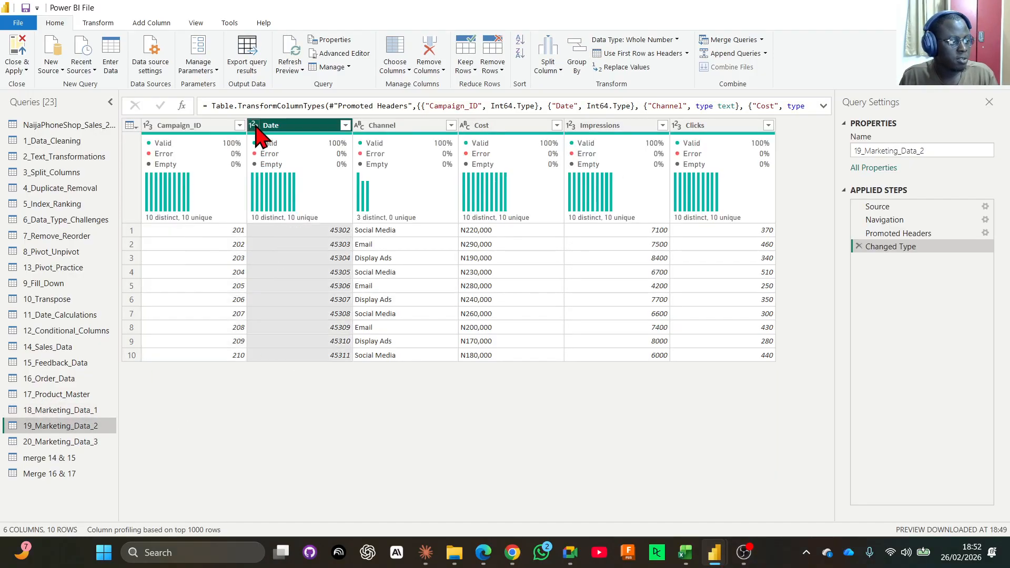
{"action": "left_click", "coordinate": [254, 125]}
{"action": "left_click", "coordinate": [278, 212]}
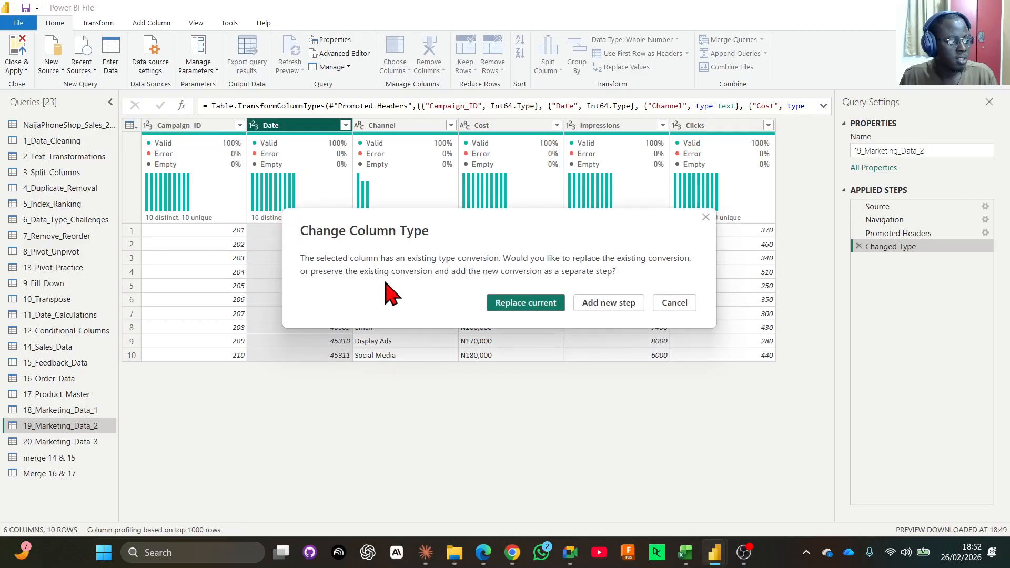
{"action": "left_click", "coordinate": [503, 304]}
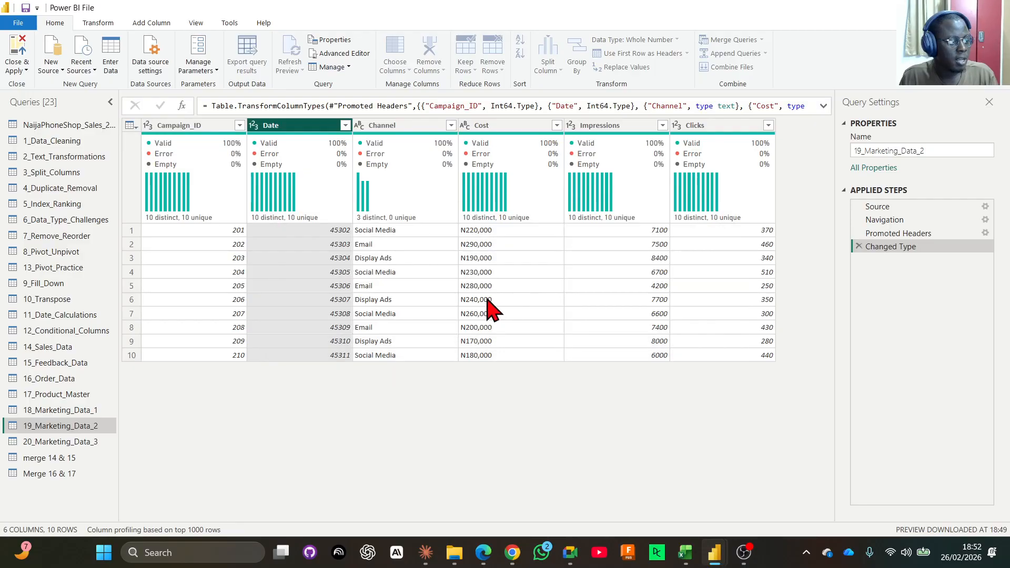
Check that the columns match across the 18_Marketing_Data_1, 19_Marketing_Data_2 and 20_Marketing_Data_3 queries.
{"action": "left_click", "coordinate": [42, 442]}
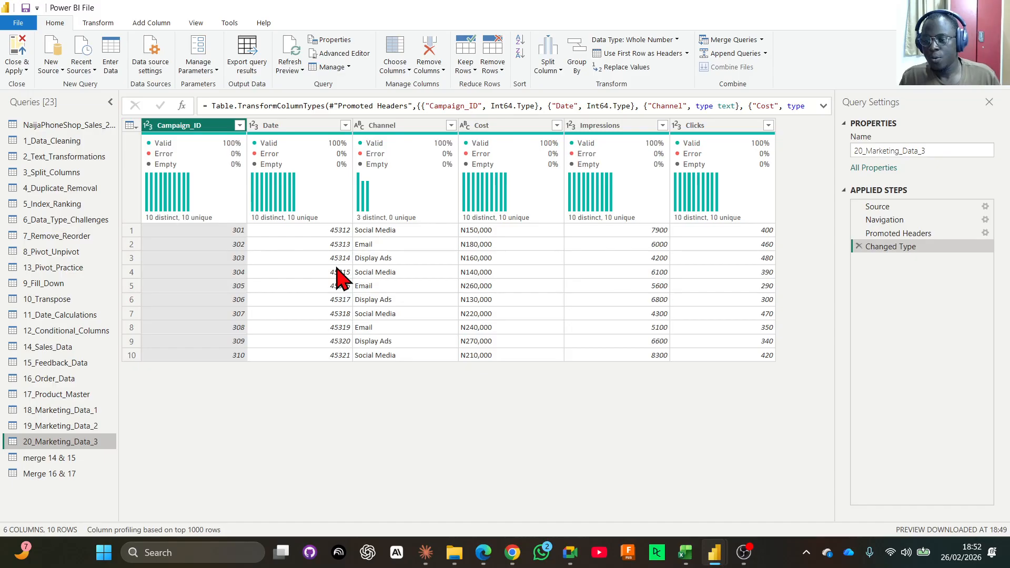
{"action": "left_click", "coordinate": [85, 411]}
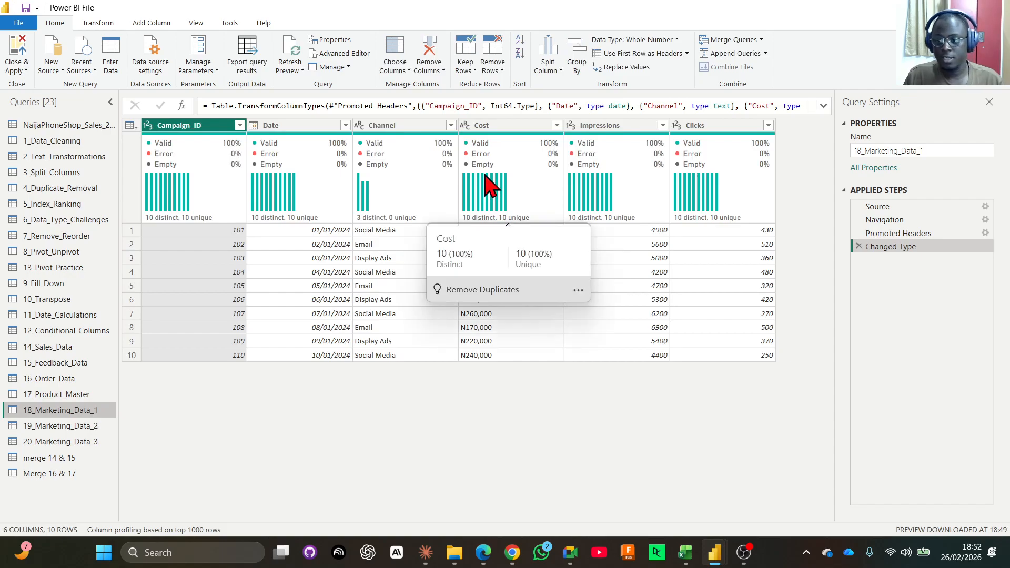
{"action": "left_click", "coordinate": [74, 426]}
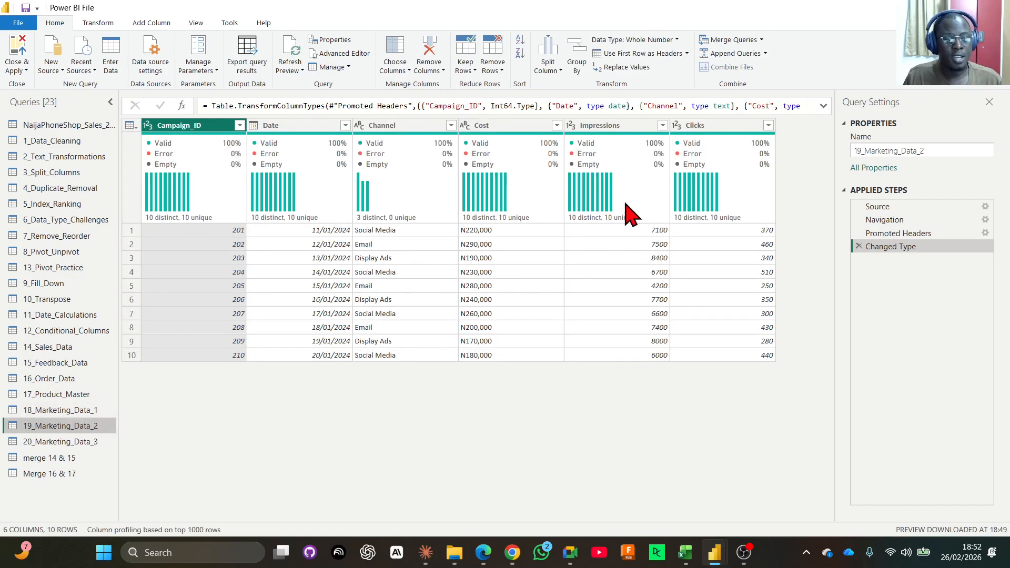
{"action": "left_click", "coordinate": [62, 442]}
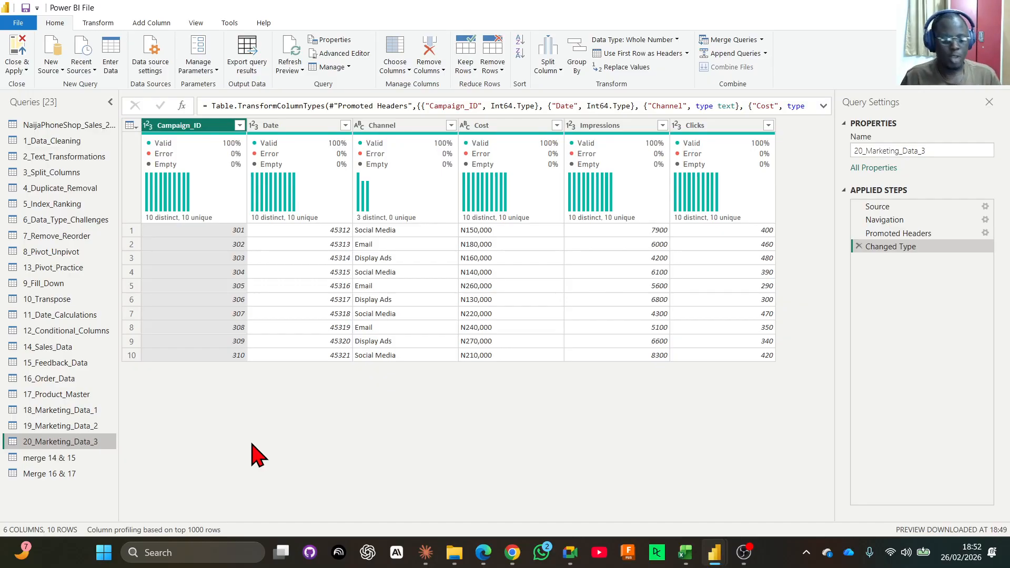
Append 18_Marketing_Data_1 and 19_Marketing_Data_2 as a new query using the Two tables option.
{"action": "left_click", "coordinate": [81, 411]}
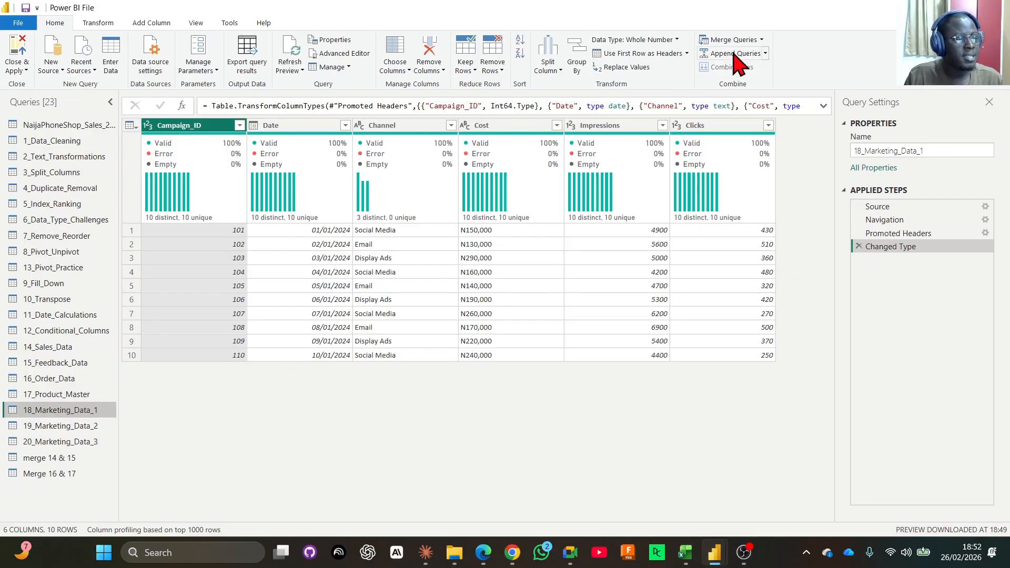
{"action": "left_click", "coordinate": [766, 54]}
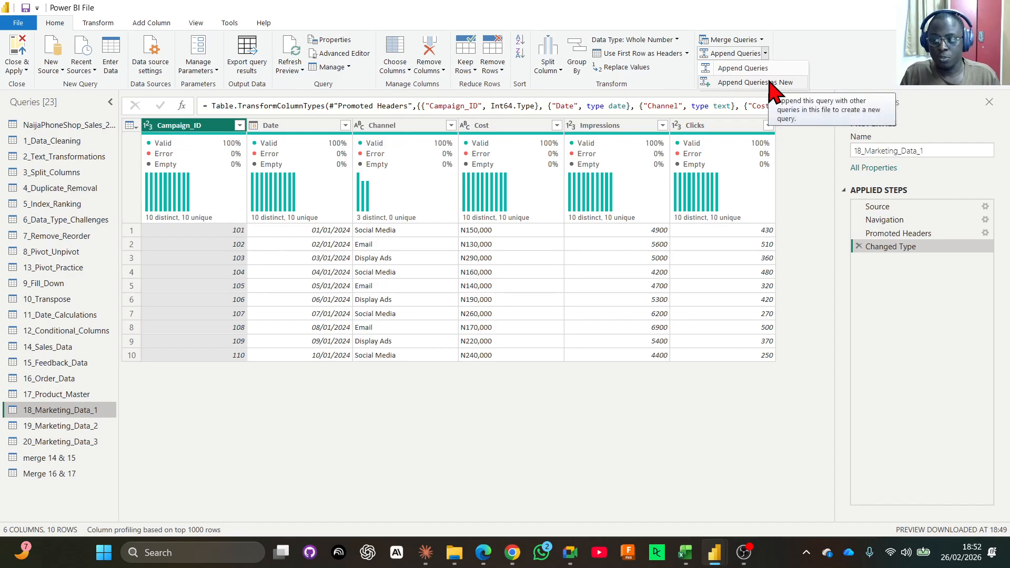
{"action": "left_click", "coordinate": [770, 83]}
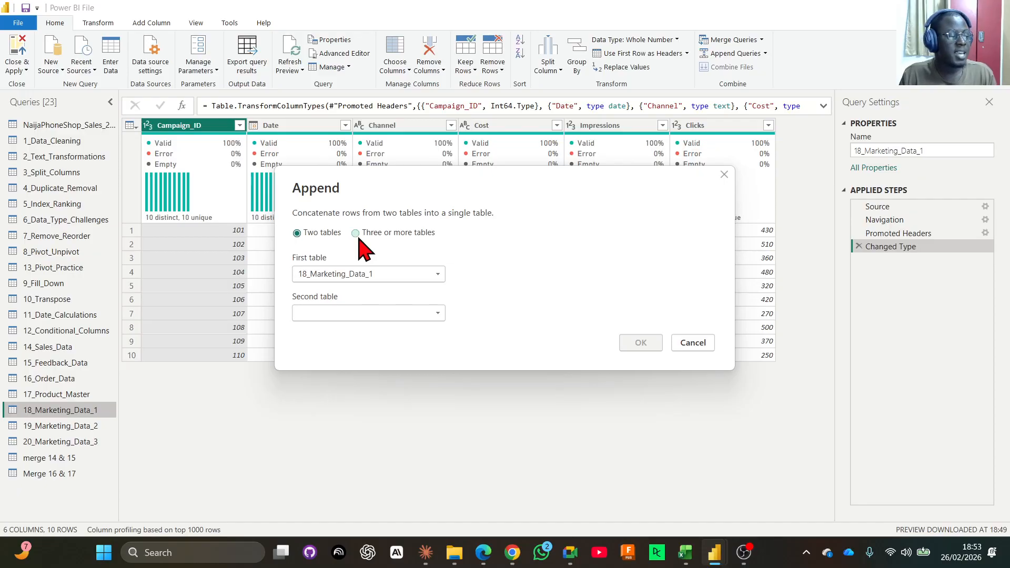
{"action": "left_click", "coordinate": [323, 311]}
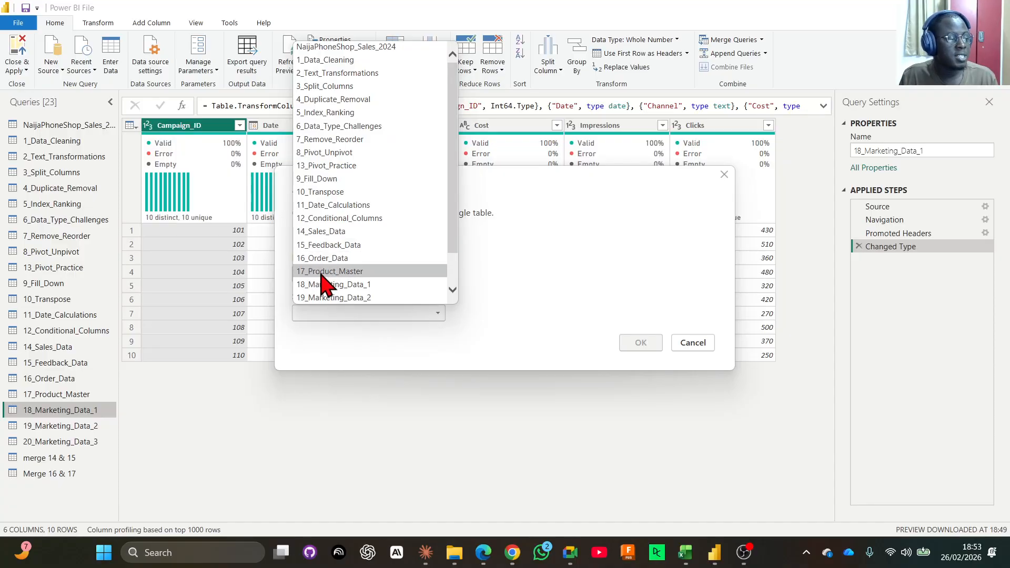
{"action": "scroll", "coordinate": [326, 173], "scroll_direction": "down", "scroll_amount": 1}
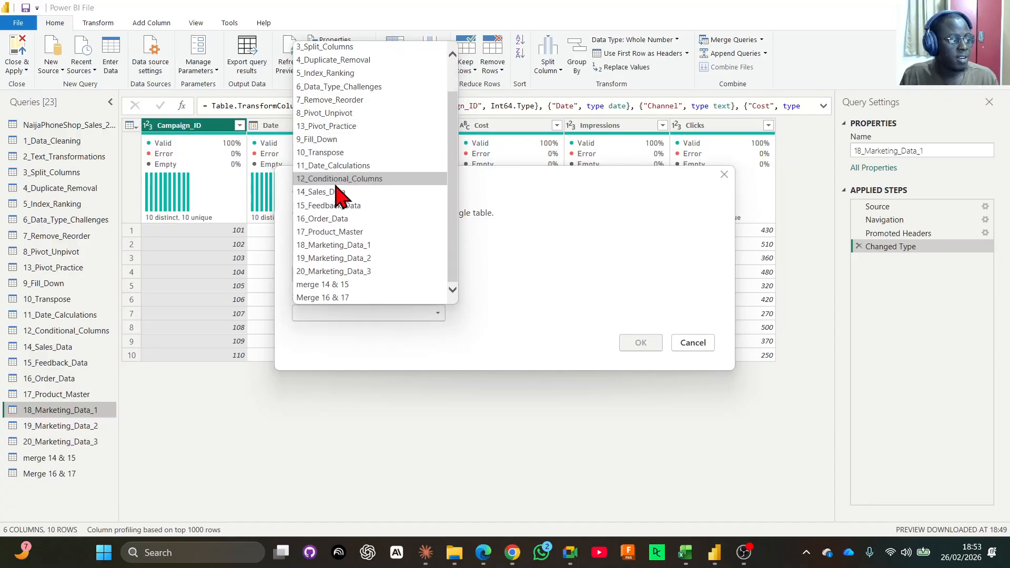
{"action": "left_click", "coordinate": [331, 263]}
{"action": "left_click", "coordinate": [634, 345]}
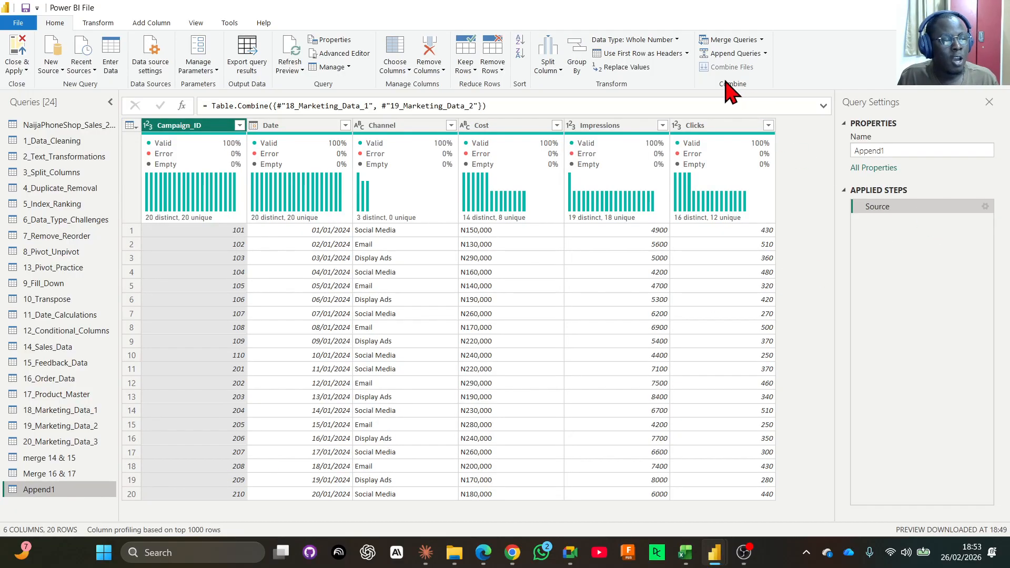
Delete the Append1 query.
{"action": "right_click", "coordinate": [77, 491]}
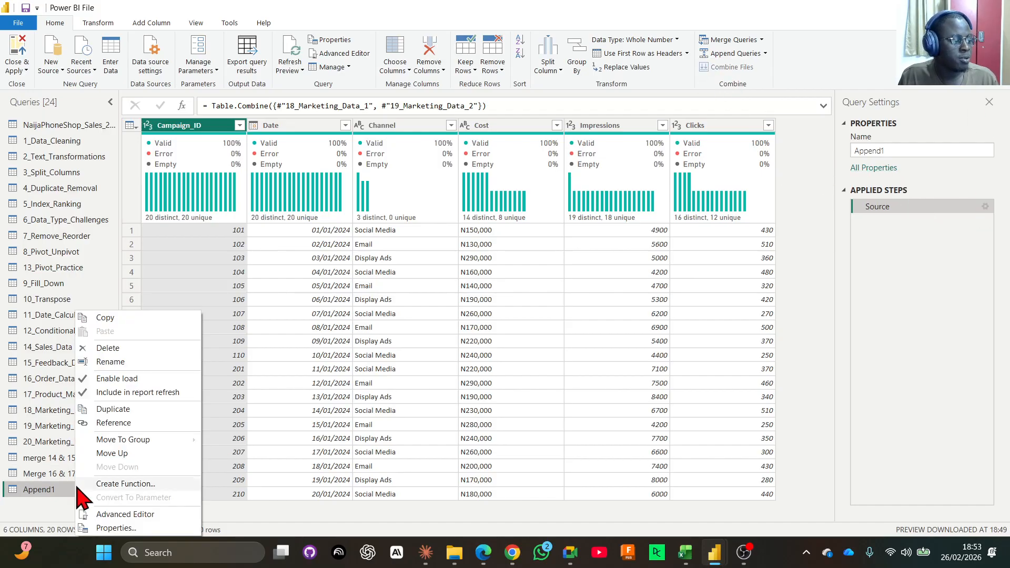
{"action": "left_click", "coordinate": [120, 348]}
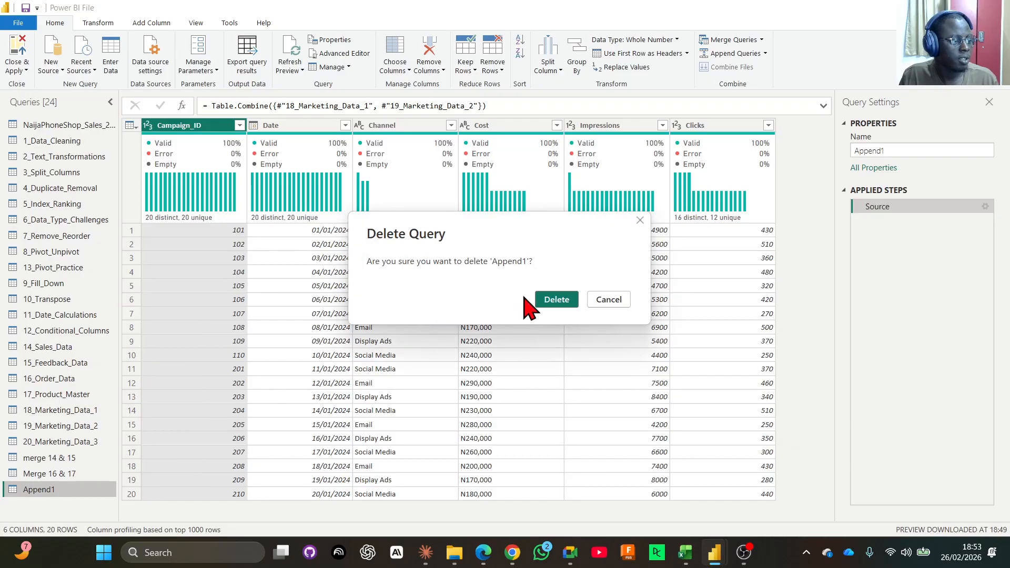
{"action": "left_click", "coordinate": [545, 300]}
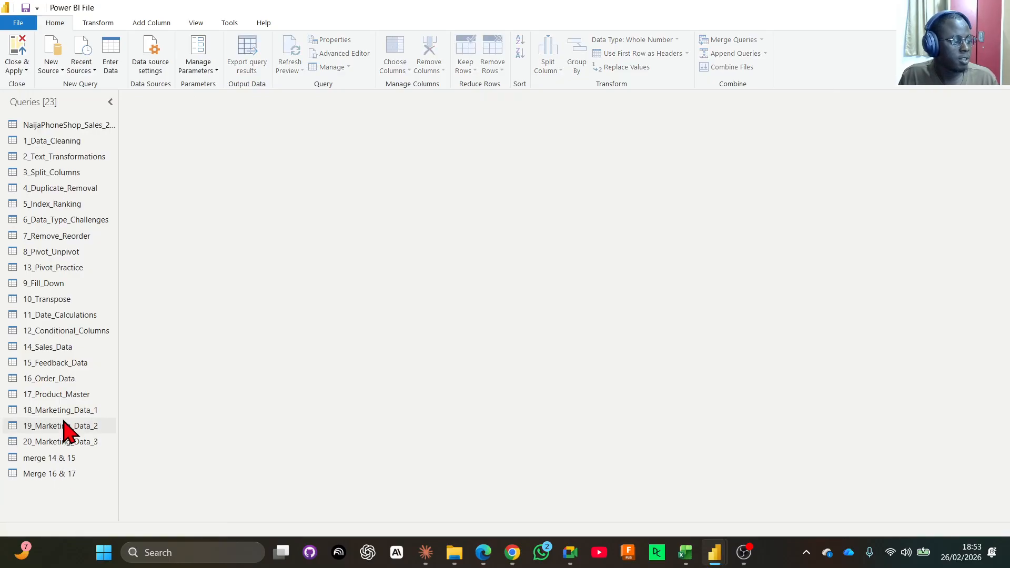
Append 18_Marketing_Data_1, 19_Marketing_Data_2 and 20_Marketing_Data_3 as a new query using the Three or more tables option.
{"action": "left_click", "coordinate": [62, 412]}
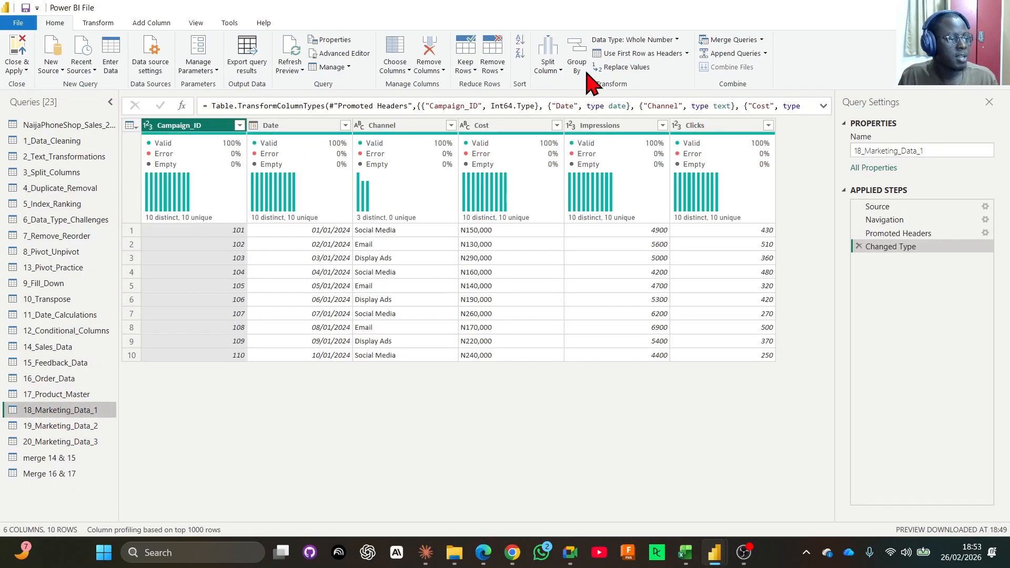
{"action": "left_click", "coordinate": [766, 54]}
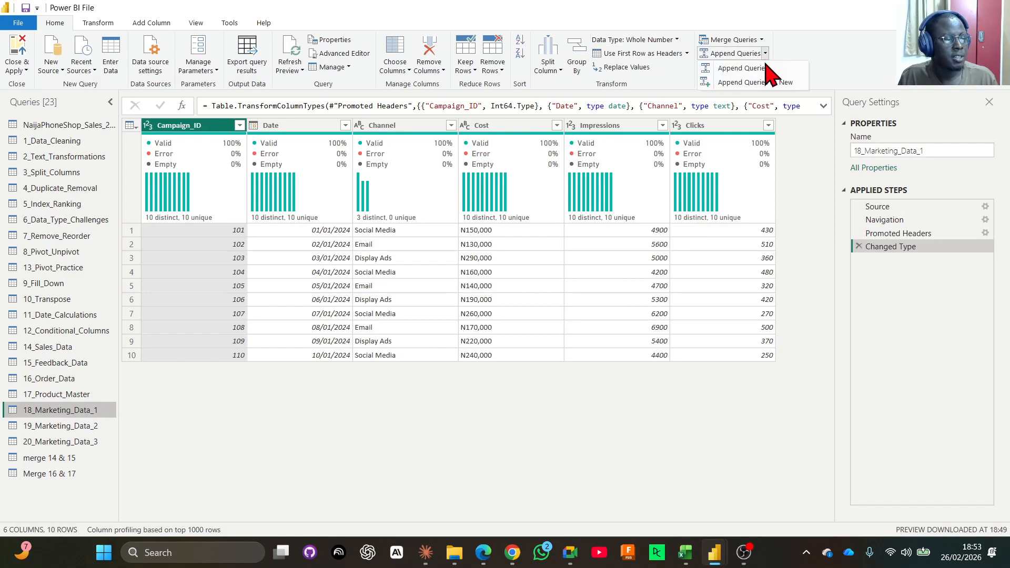
{"action": "left_click", "coordinate": [767, 83]}
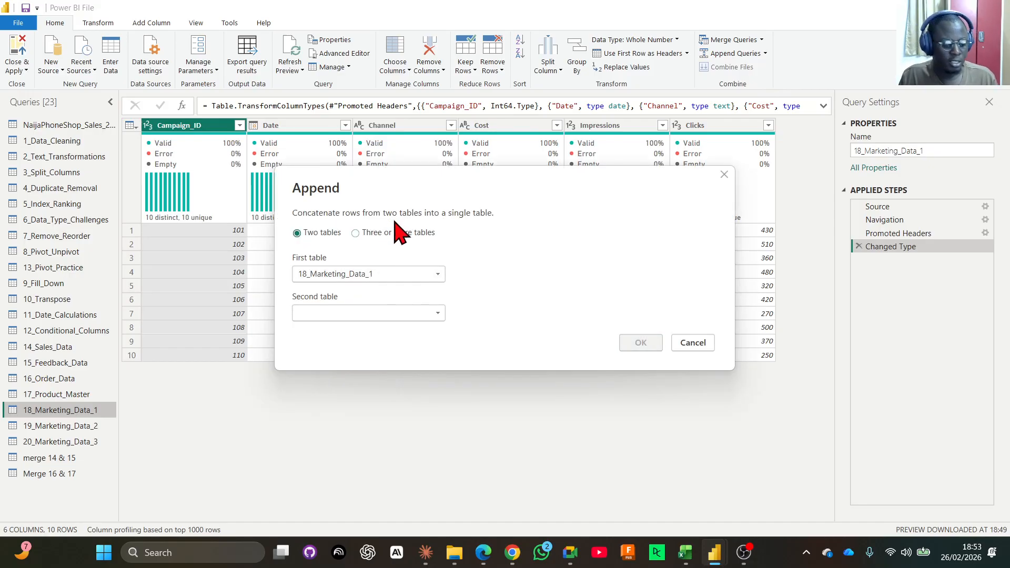
{"action": "left_click", "coordinate": [394, 234]}
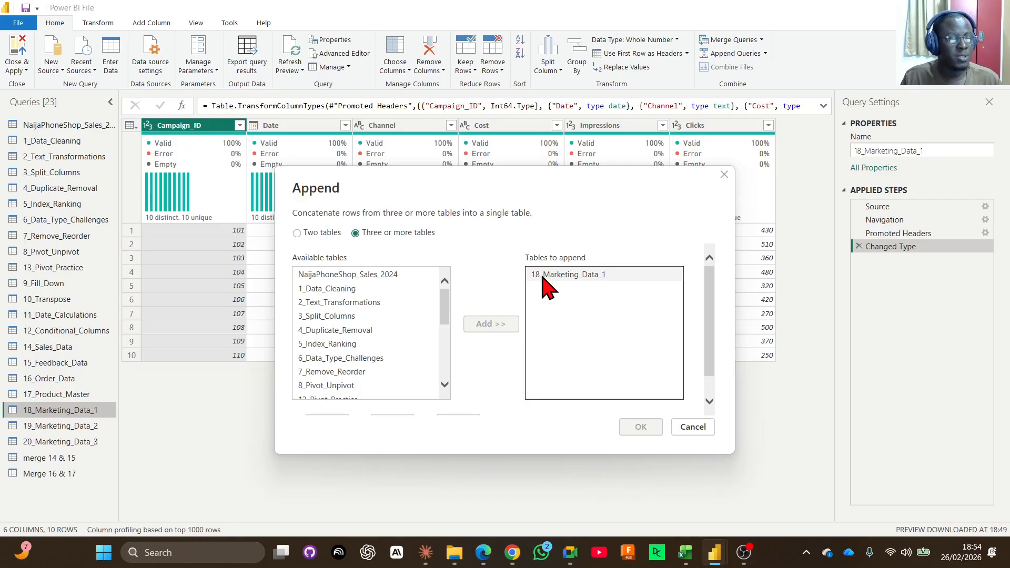
{"action": "left_click_drag", "start_coordinate": [445, 318], "coordinate": [451, 389]}
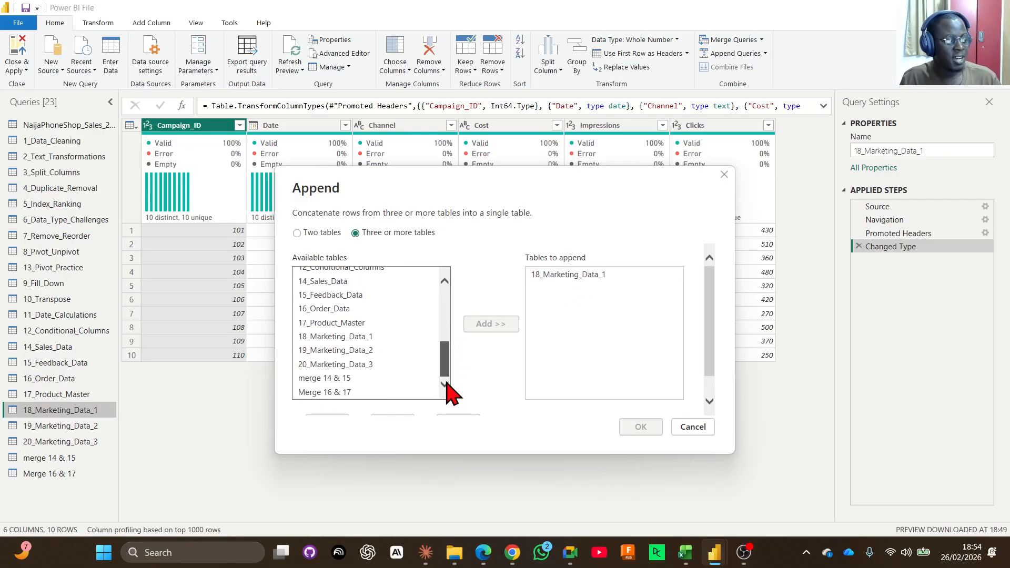
{"action": "left_click", "coordinate": [351, 351]}
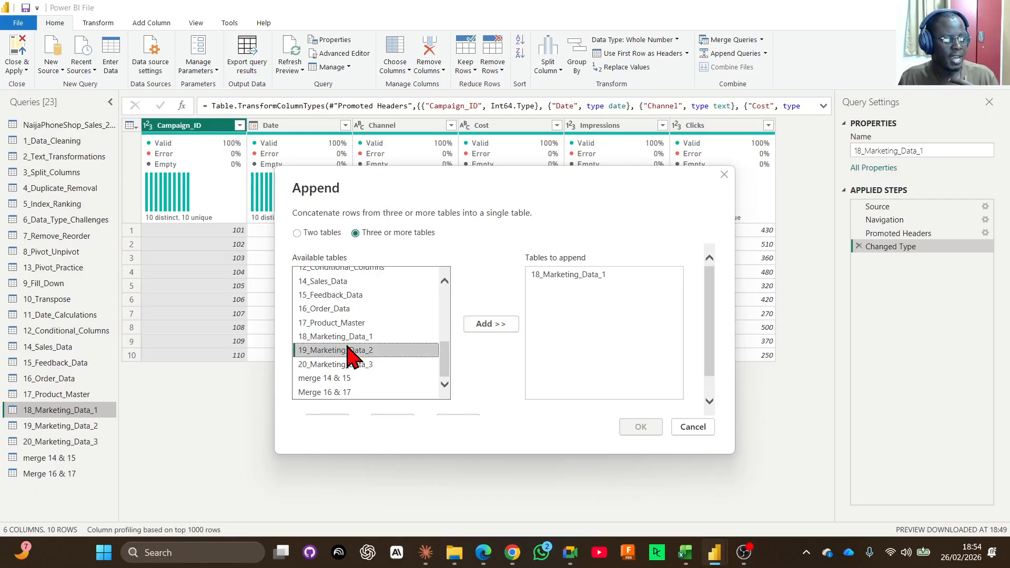
{"action": "left_click", "coordinate": [479, 326]}
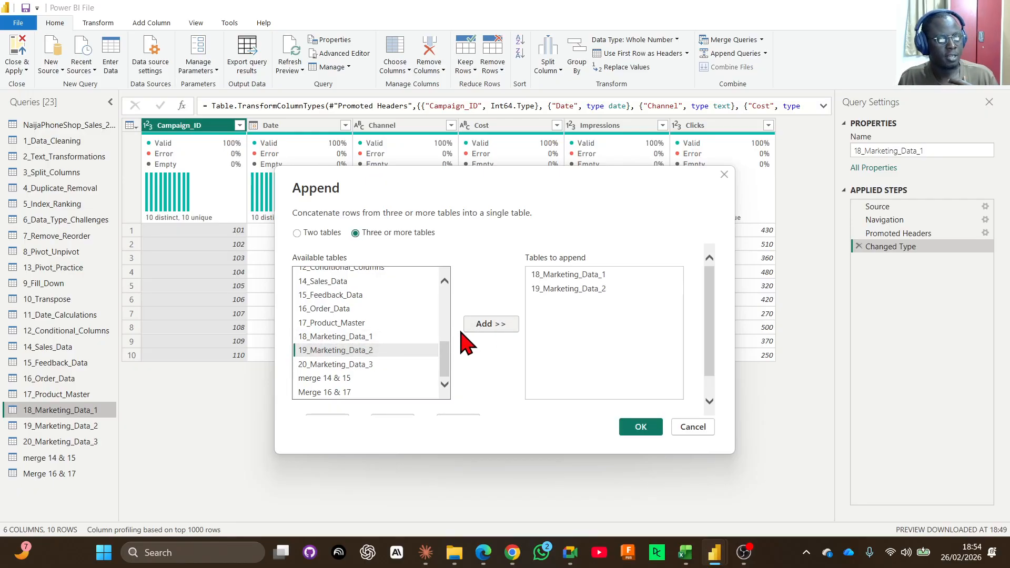
{"action": "left_click", "coordinate": [339, 365]}
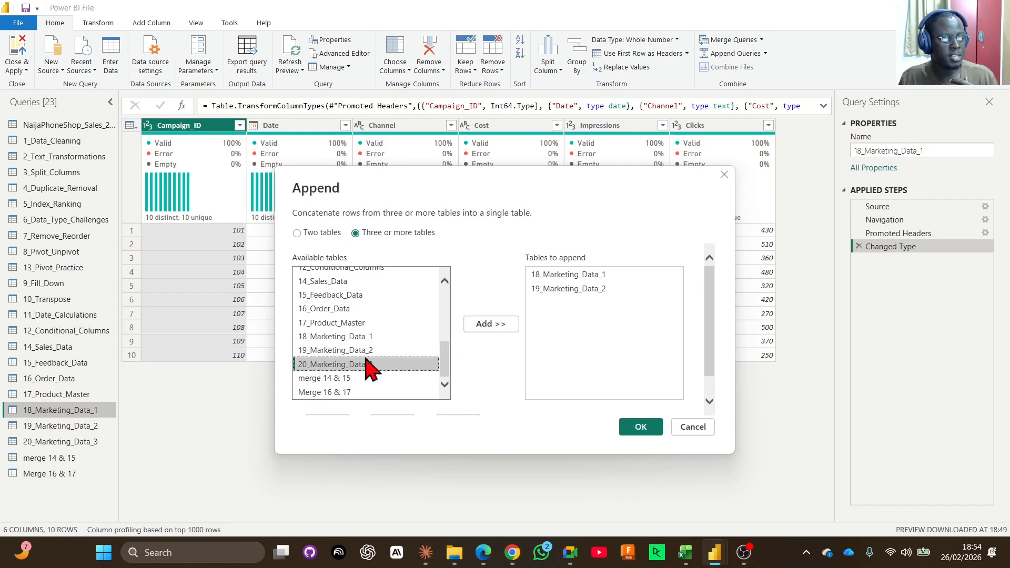
{"action": "left_click", "coordinate": [491, 330]}
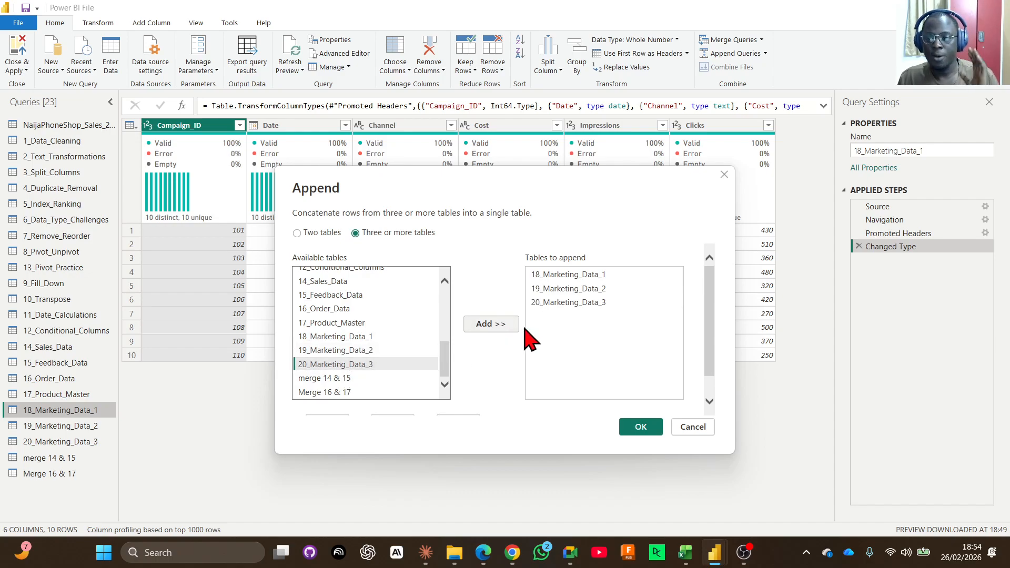
{"action": "left_click", "coordinate": [652, 422]}
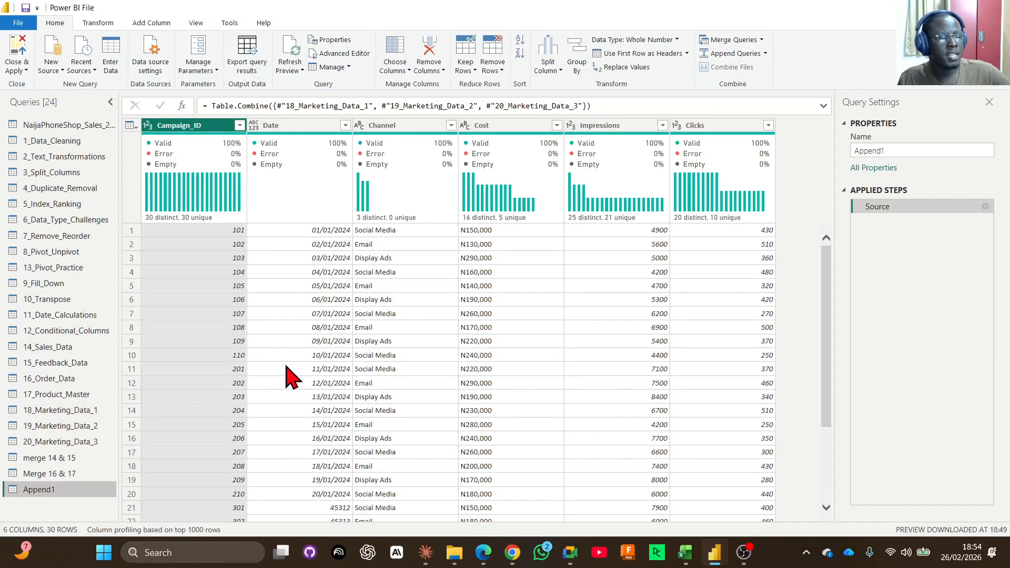
Rename the Date column of 20_Marketing_Data_3 to Date1.
{"action": "scroll", "coordinate": [315, 358], "scroll_direction": "down", "scroll_amount": 3}
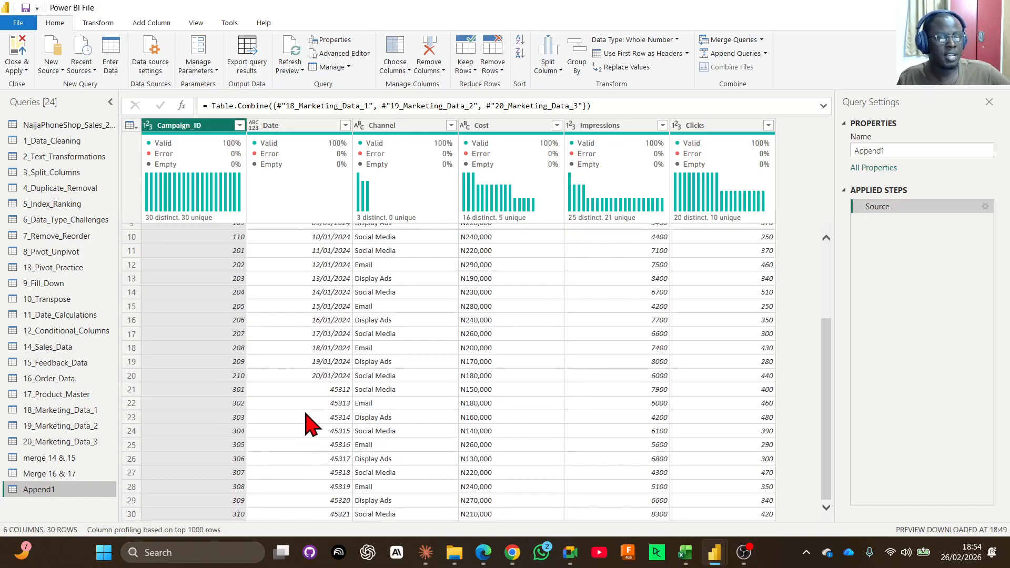
{"action": "scroll", "coordinate": [310, 418], "scroll_direction": "up", "scroll_amount": 2}
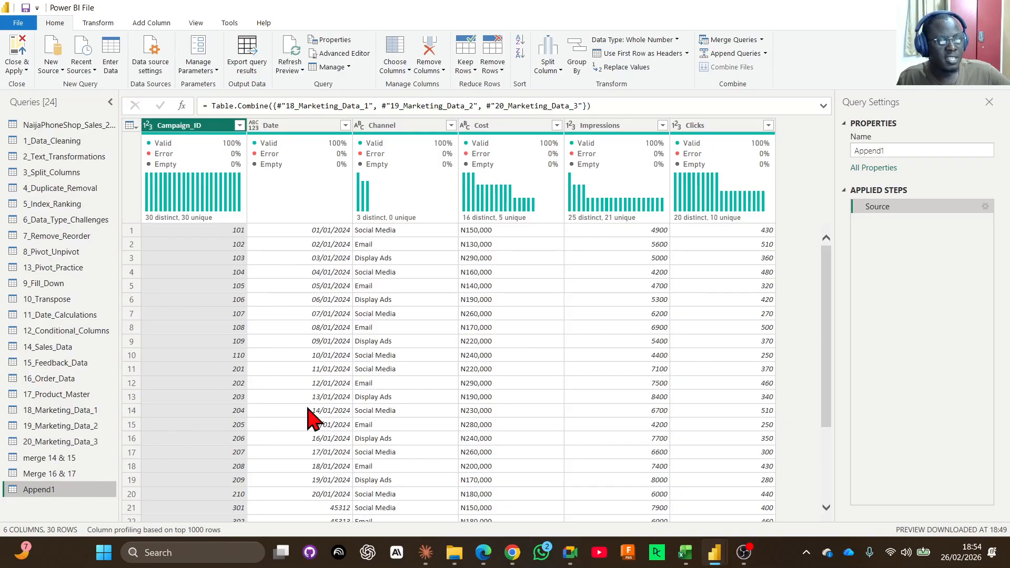
{"action": "scroll", "coordinate": [313, 453], "scroll_direction": "down", "scroll_amount": 2}
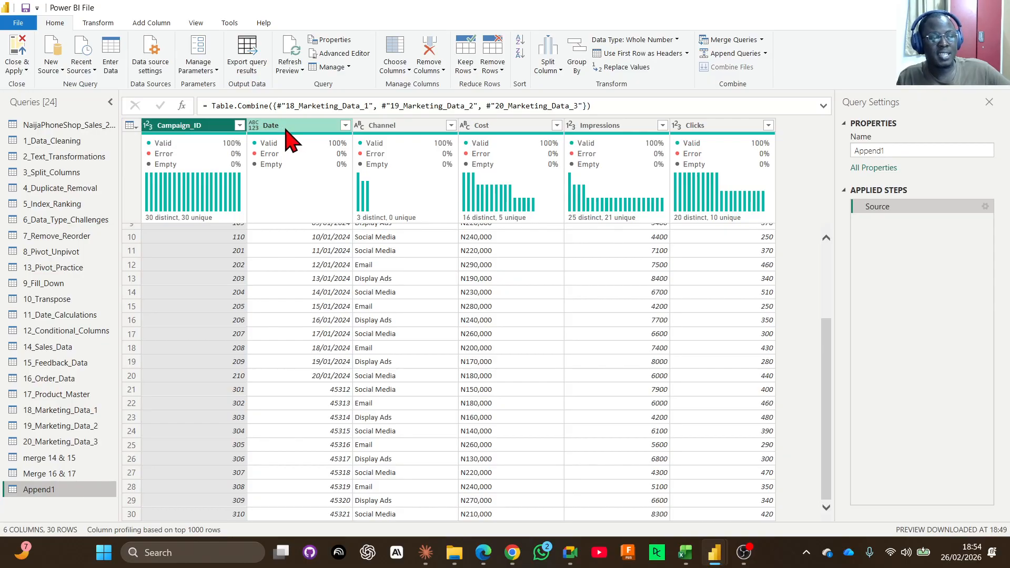
{"action": "left_click", "coordinate": [50, 442]}
{"action": "double_click", "coordinate": [279, 127]}
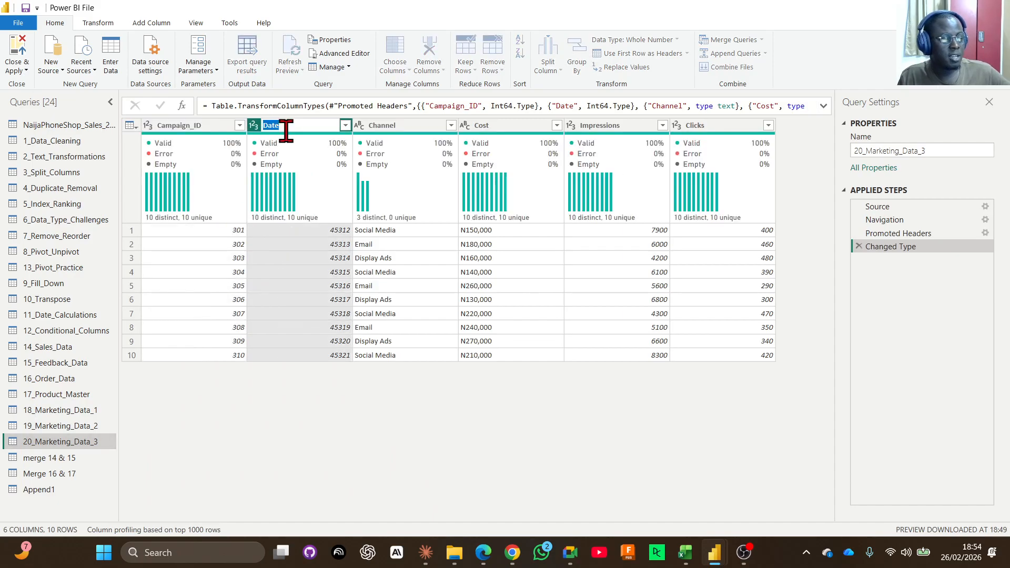
{"action": "type", "text": "1"}
{"action": "key", "text": "Return"}
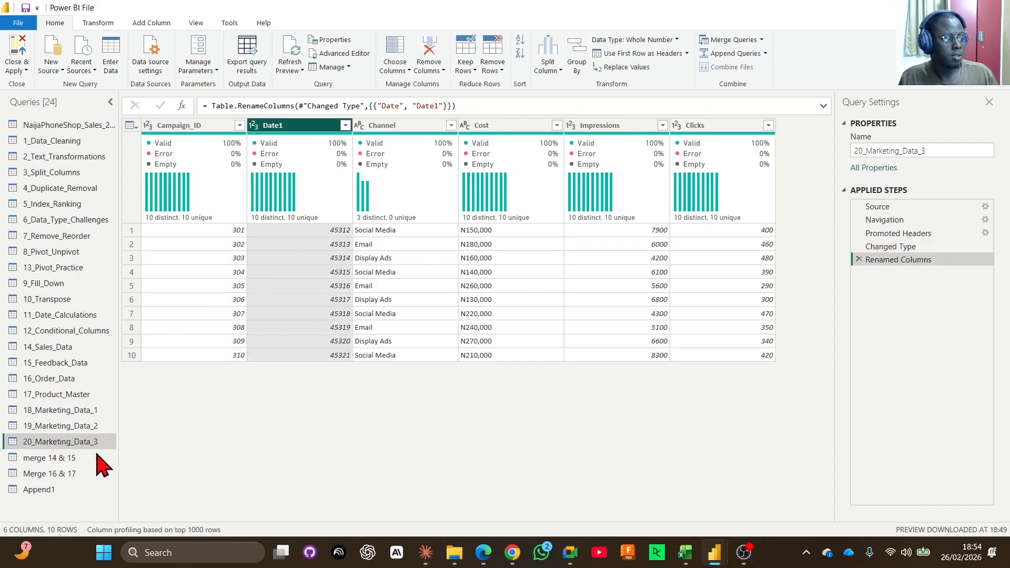
Check how the Append1 query handles the mismatched Date and Date1 columns across all rows.
{"action": "left_click", "coordinate": [59, 490]}
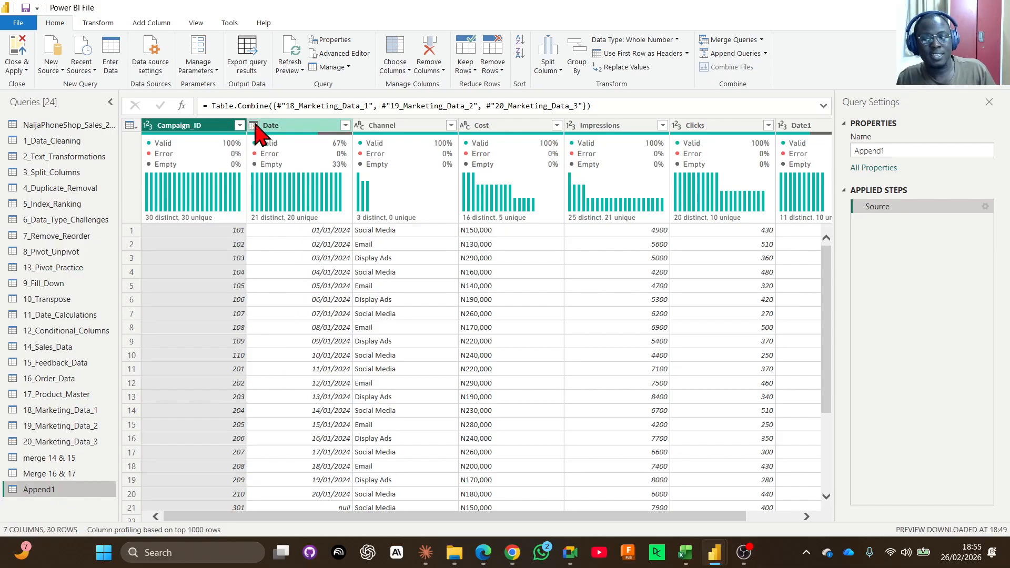
{"action": "scroll", "coordinate": [339, 334], "scroll_direction": "down", "scroll_amount": 3}
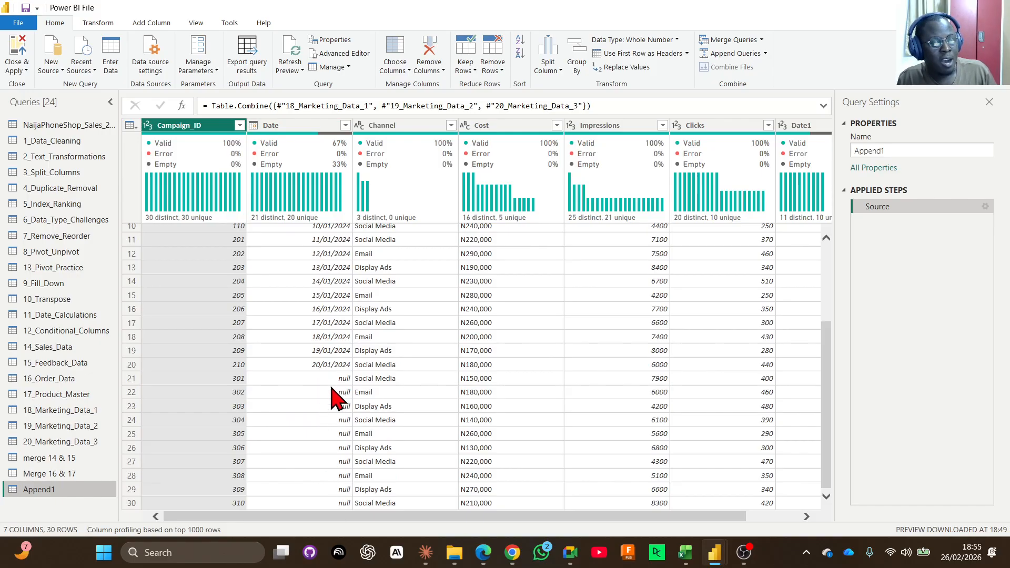
{"action": "left_click_drag", "start_coordinate": [333, 515], "coordinate": [672, 519]}
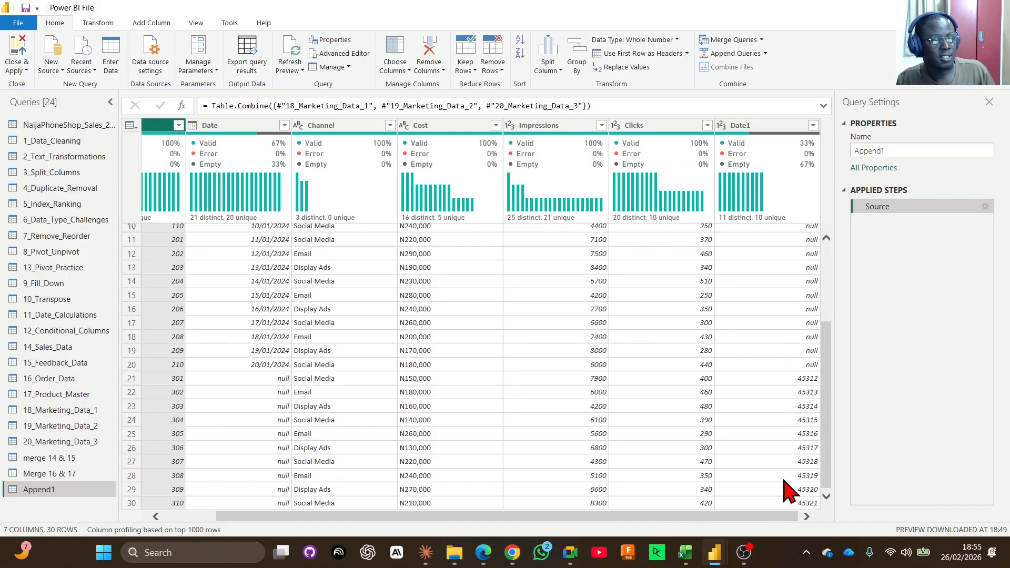
{"action": "scroll", "coordinate": [787, 526], "scroll_direction": "left", "scroll_amount": 1}
{"action": "left_click_drag", "start_coordinate": [561, 537], "coordinate": [447, 543]}
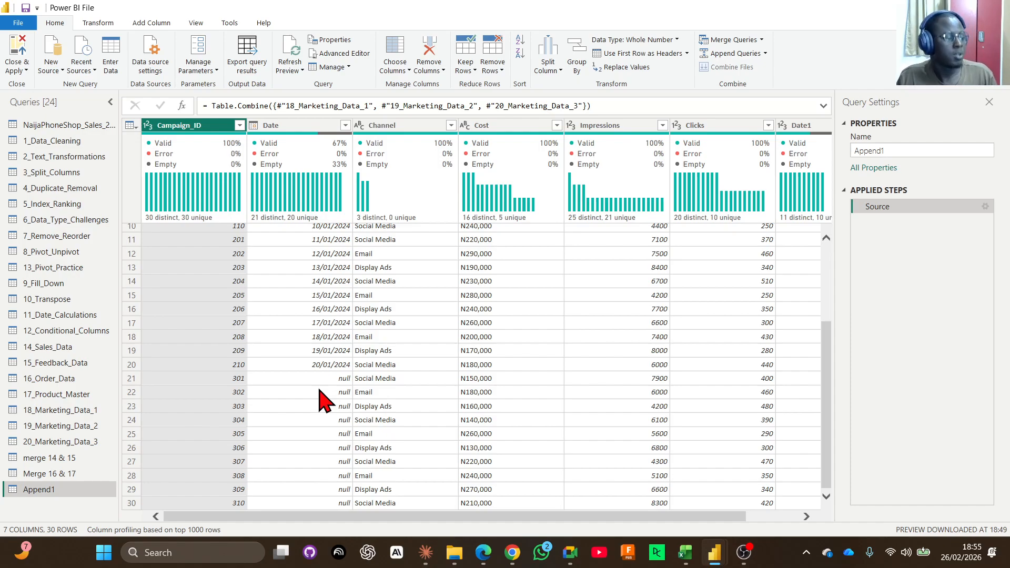
Rename the Date1 column of 20_Marketing_Data_3 back to Date and change its data type to Date.
{"action": "left_click", "coordinate": [50, 443]}
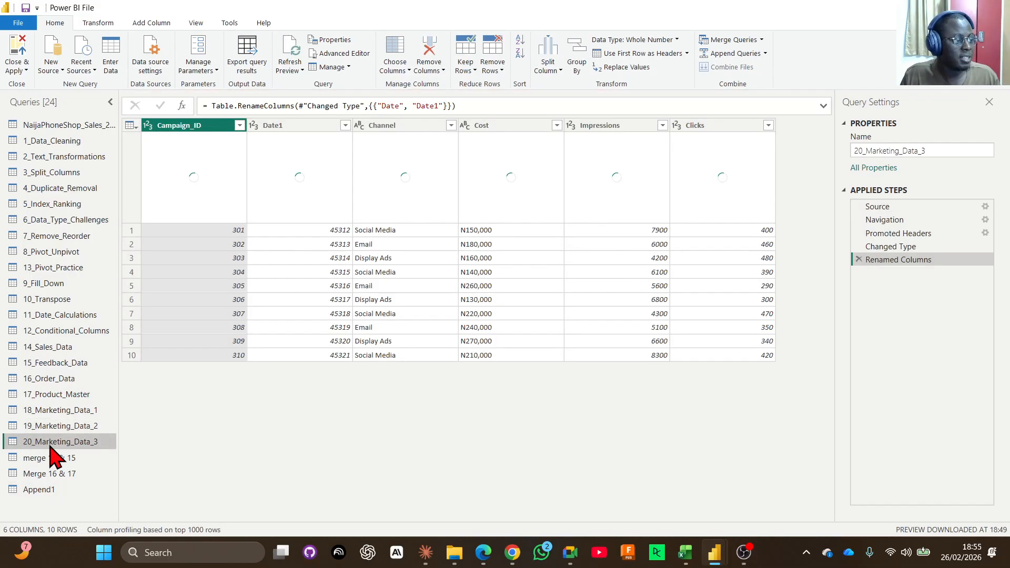
{"action": "left_click", "coordinate": [315, 125]}
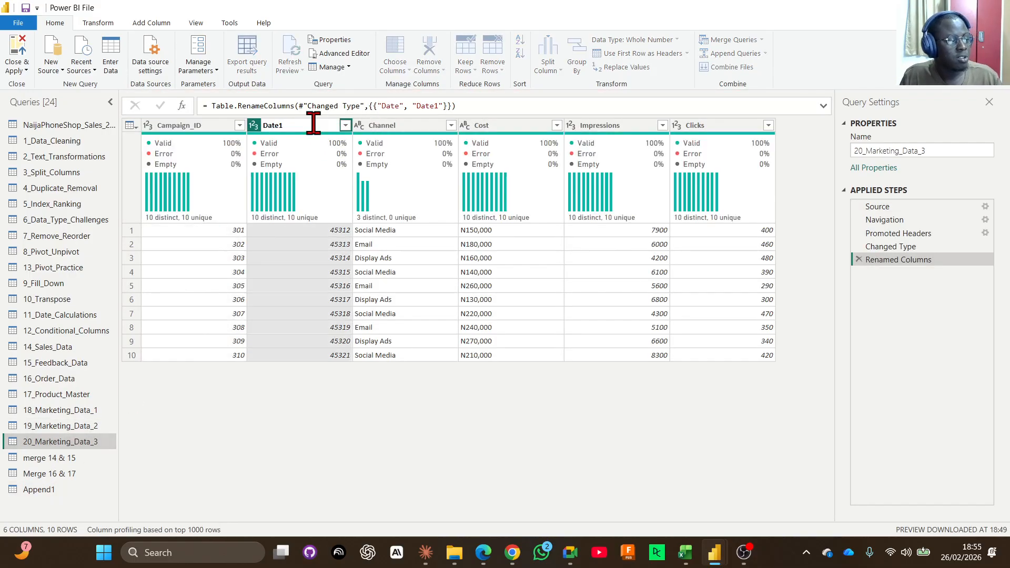
{"action": "left_click", "coordinate": [310, 359]}
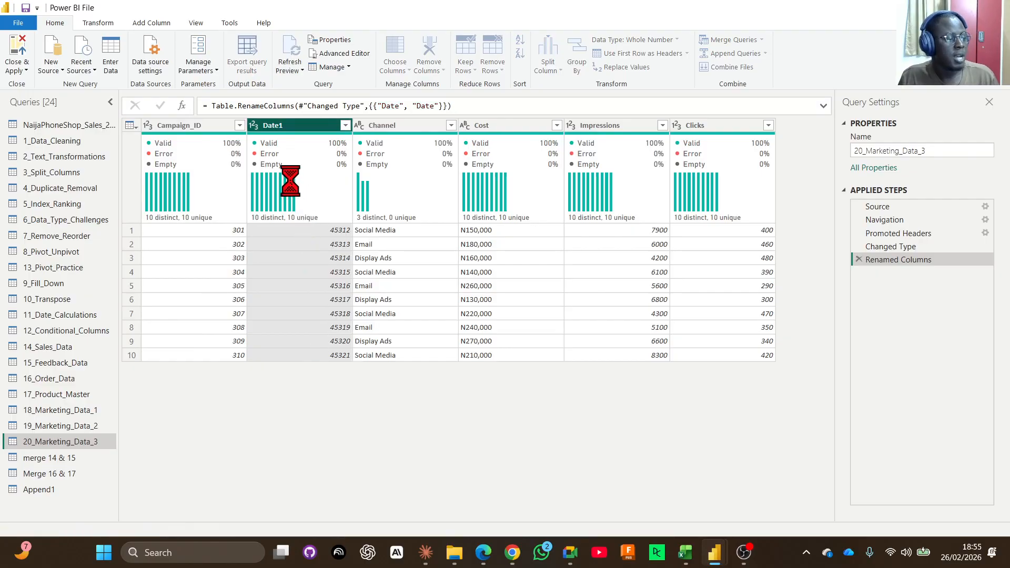
{"action": "left_click", "coordinate": [253, 125]}
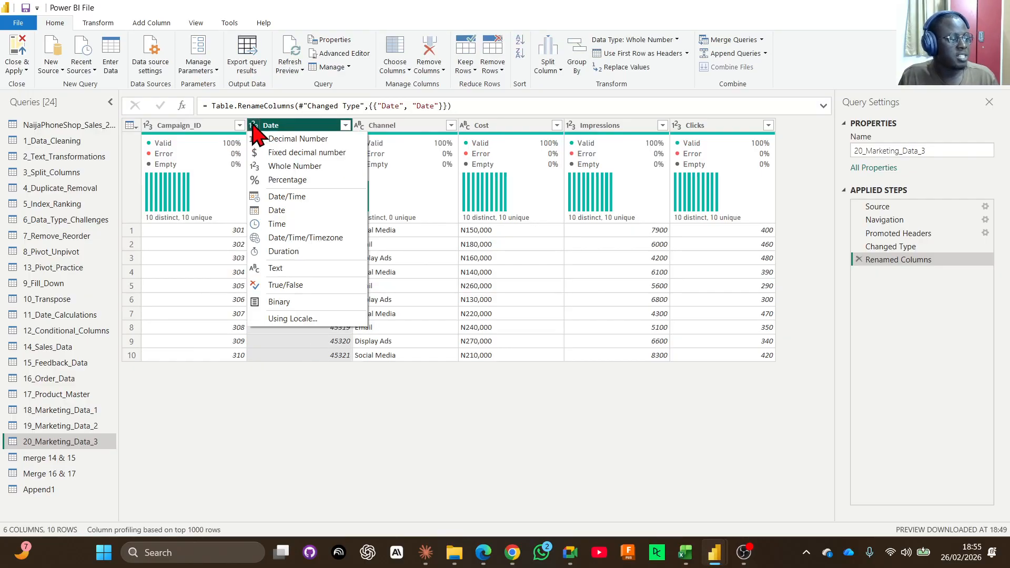
{"action": "left_click", "coordinate": [288, 213]}
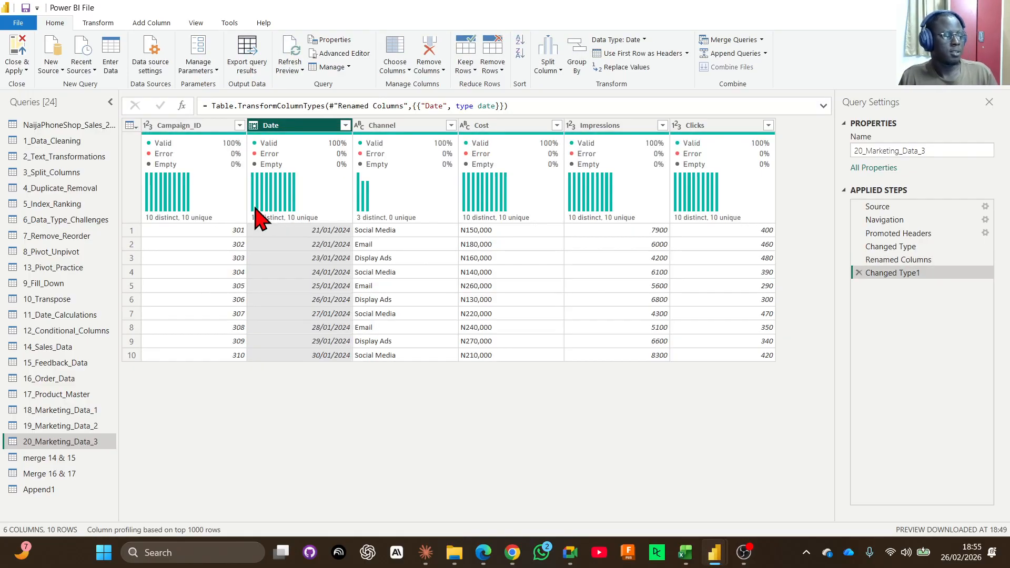
Check the Date and Campaign_ID columns in the Append1 query from the first row to the last.
{"action": "left_click", "coordinate": [62, 490]}
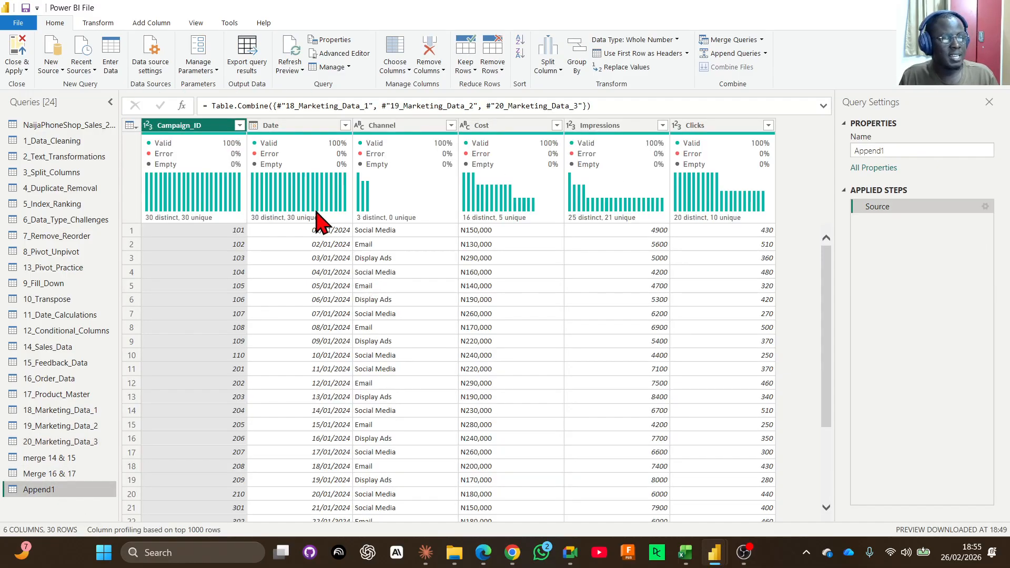
{"action": "scroll", "coordinate": [348, 306], "scroll_direction": "down", "scroll_amount": 3}
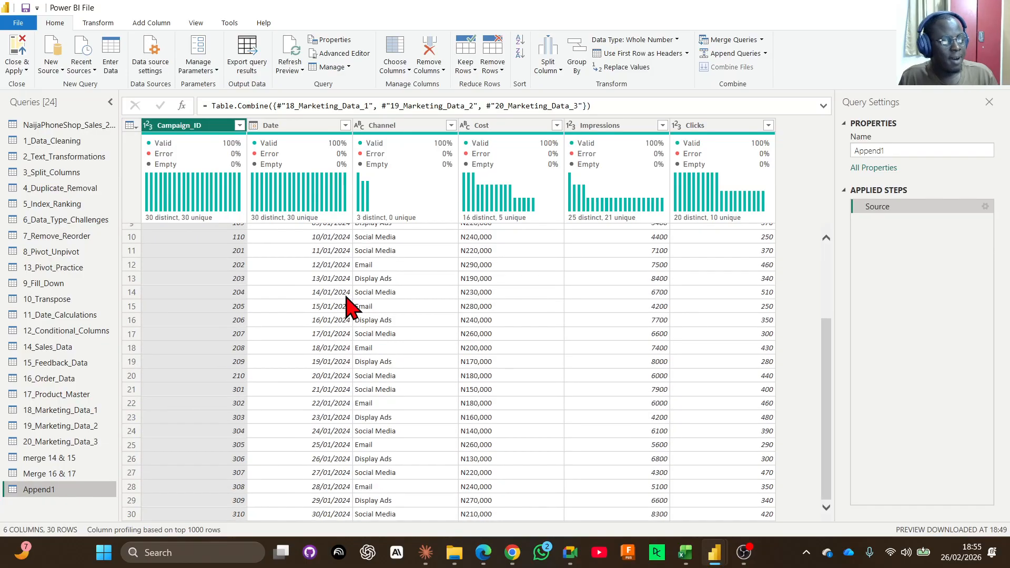
{"action": "scroll", "coordinate": [326, 473], "scroll_direction": "up", "scroll_amount": 3}
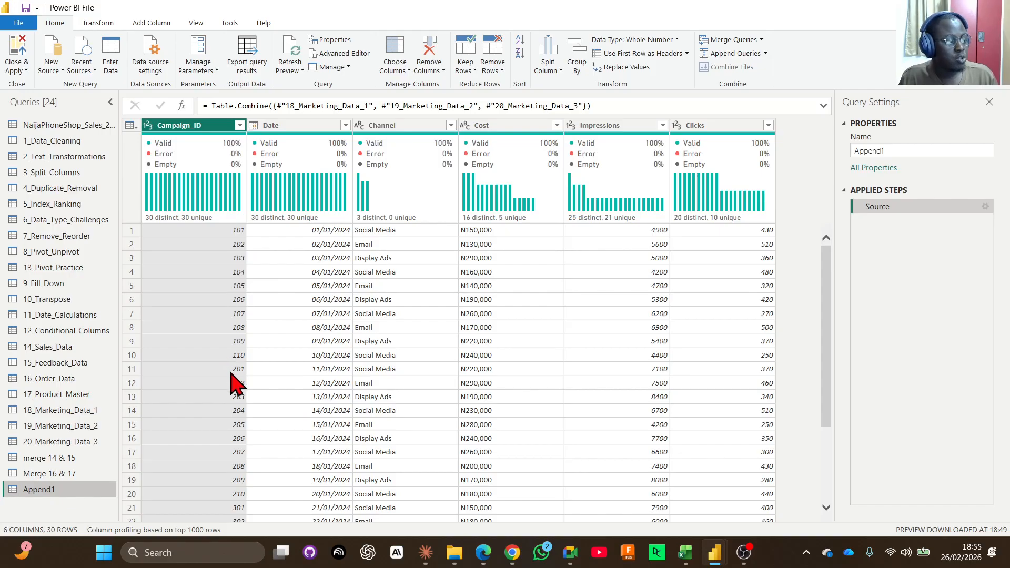
{"action": "scroll", "coordinate": [234, 383], "scroll_direction": "down", "scroll_amount": 3}
{"action": "scroll", "coordinate": [240, 420], "scroll_direction": "down", "scroll_amount": 1}
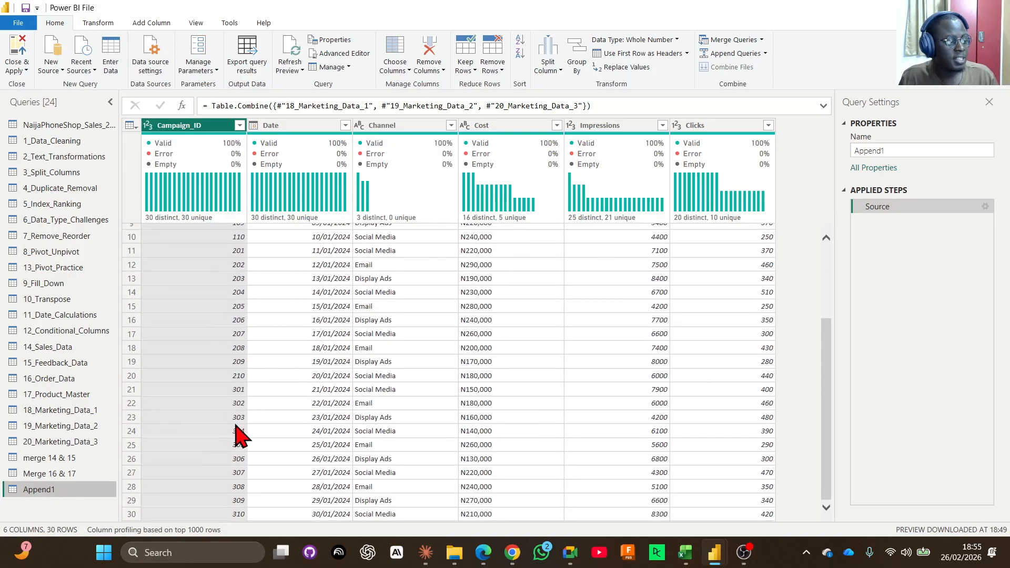
{"action": "scroll", "coordinate": [575, 421], "scroll_direction": "up", "scroll_amount": 4}
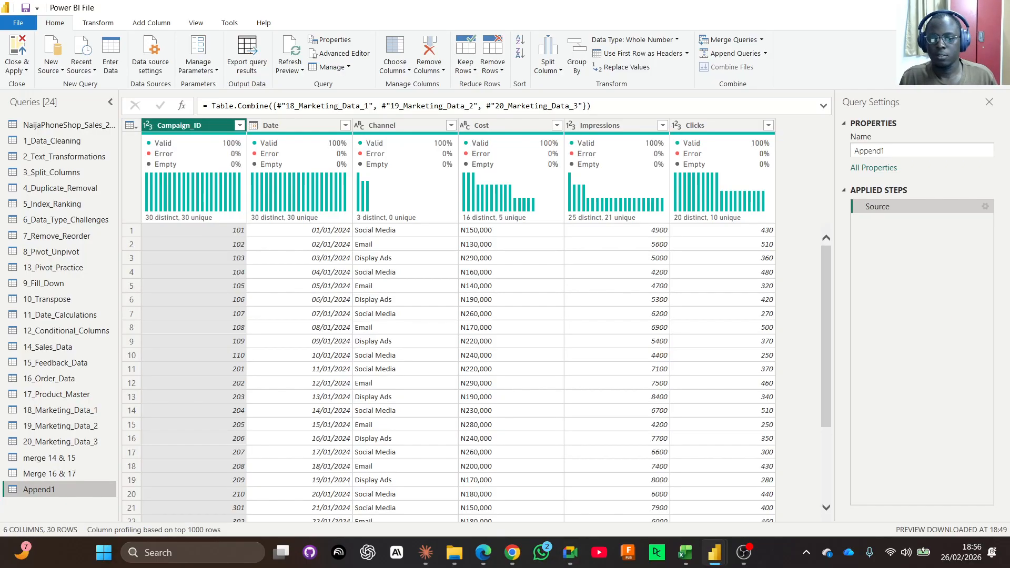
{"action": "key", "text": "alt+Tab"}
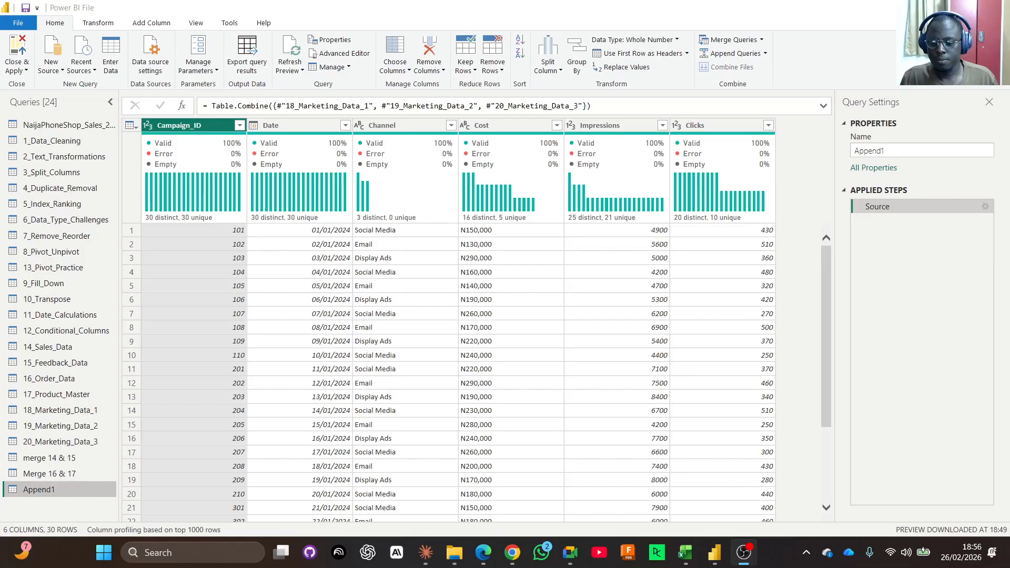
{"action": "key", "text": "alt+Tab"}
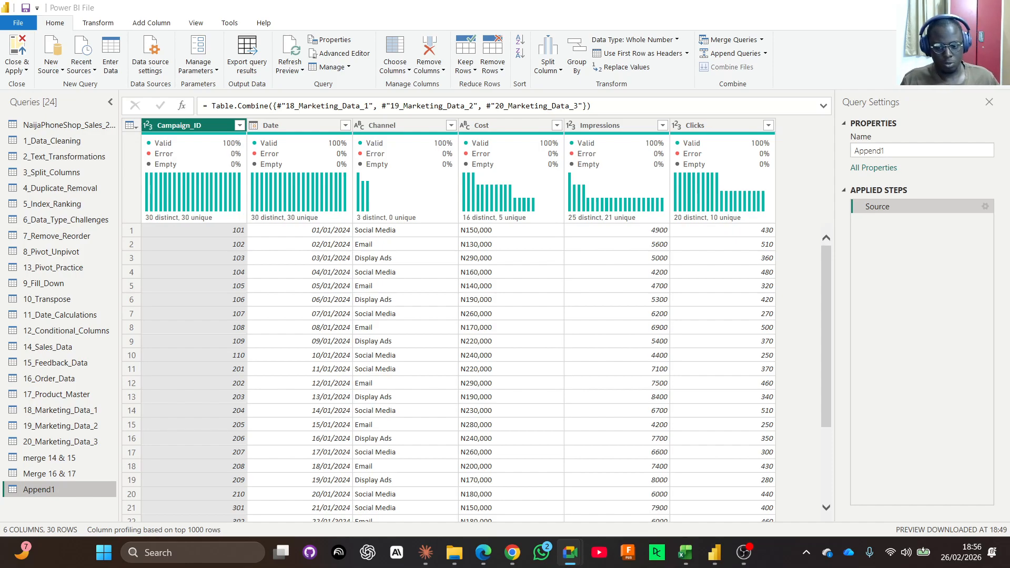
{"action": "key", "text": "alt+Tab"}
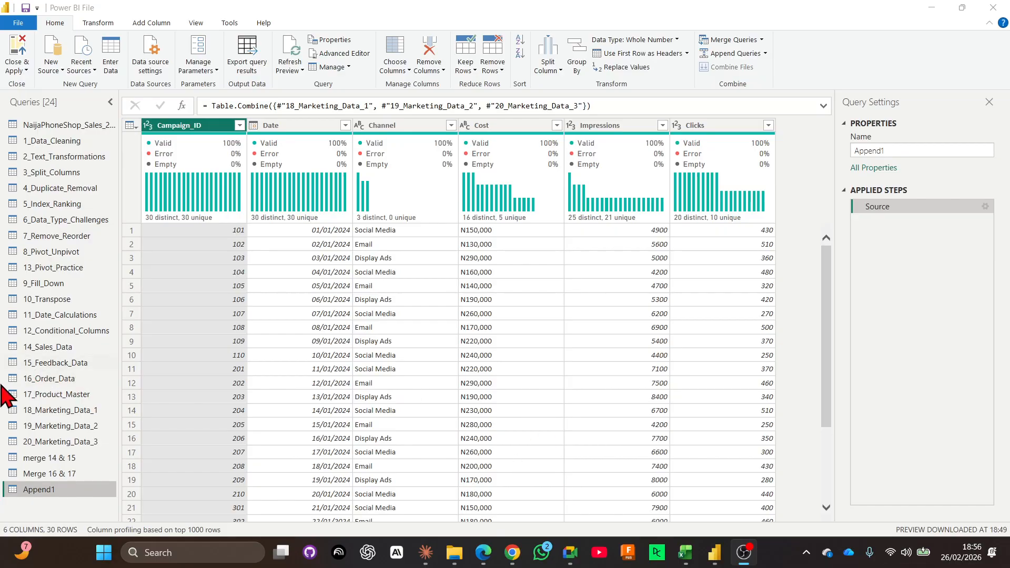
Compare the 14_Sales_Data and 15_Feedback_Data queries to identify their shared Customer_ID column.
{"action": "left_click", "coordinate": [62, 459]}
{"action": "left_click", "coordinate": [62, 348]}
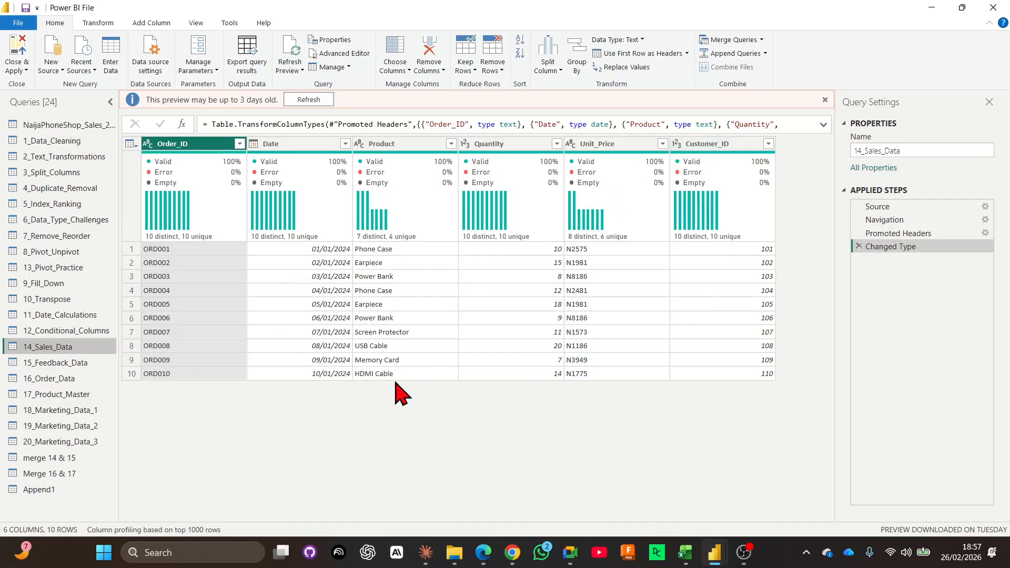
{"action": "left_click", "coordinate": [50, 365]}
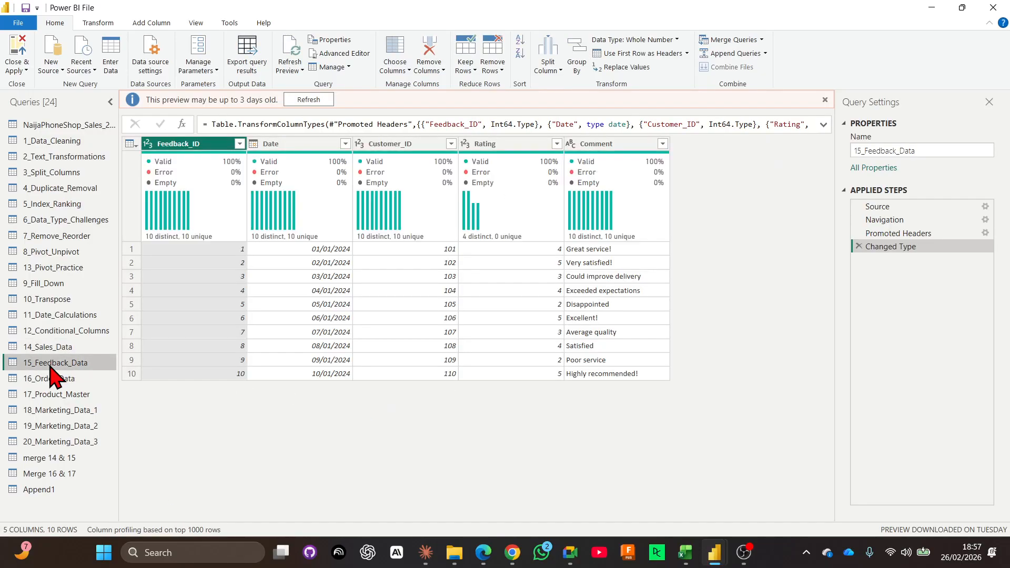
{"action": "left_click", "coordinate": [416, 146]}
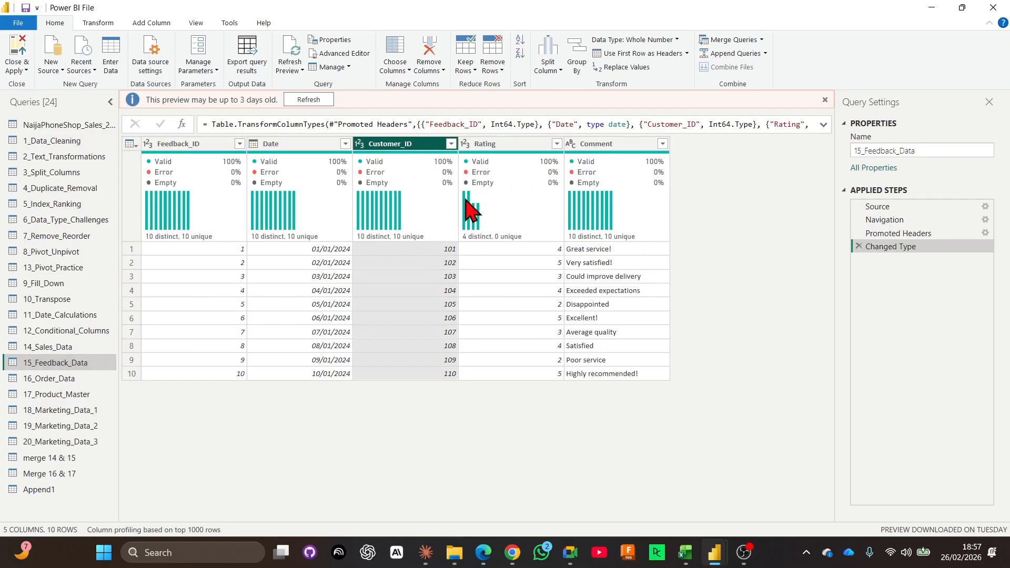
Compare individual Customer_ID values between 15_Feedback_Data and 14_Sales_Data to confirm the column can link both queries.
{"action": "left_click", "coordinate": [500, 145]}
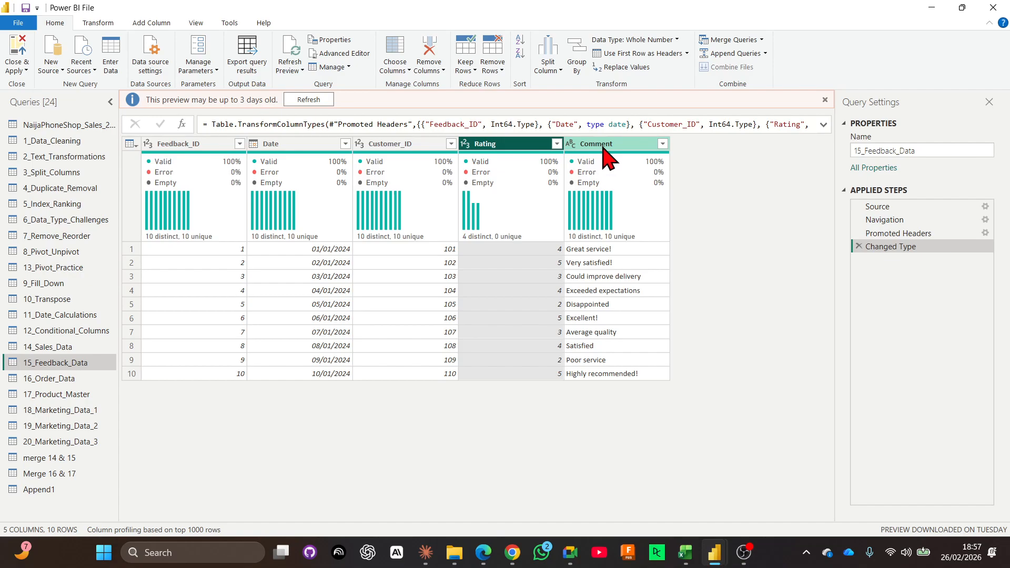
{"action": "left_click", "coordinate": [394, 148]}
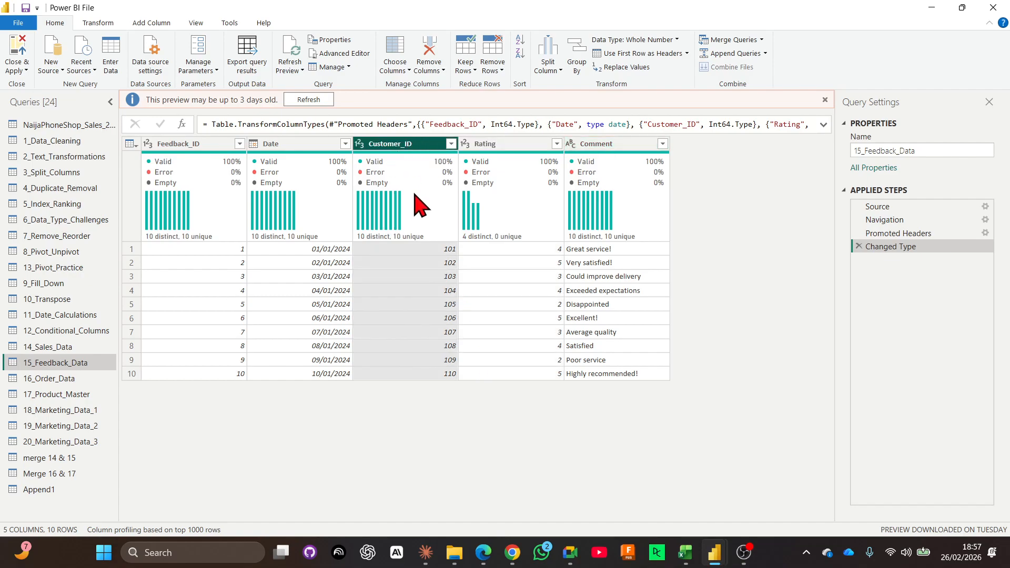
{"action": "left_click", "coordinate": [53, 348]}
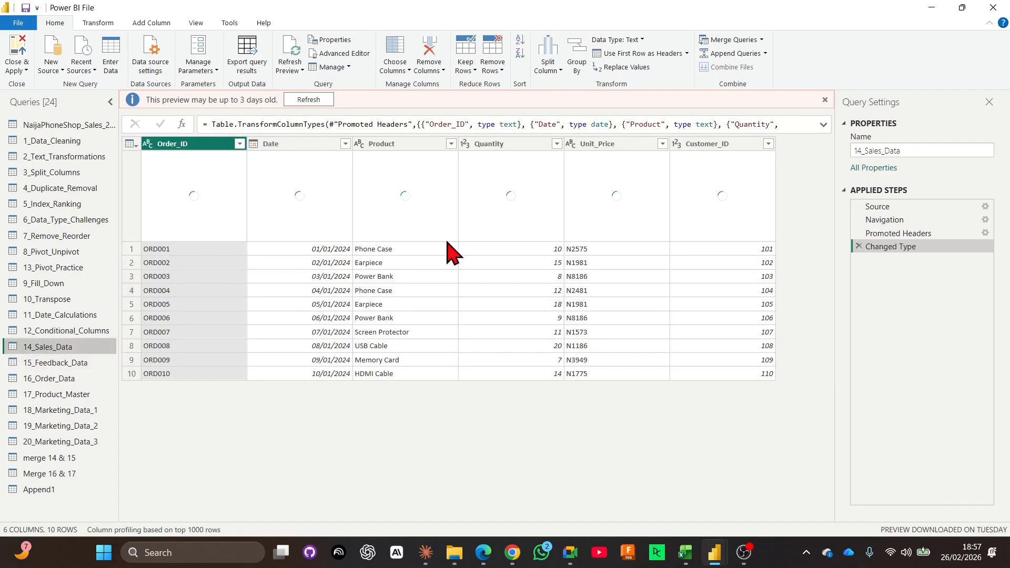
{"action": "left_click", "coordinate": [729, 147]}
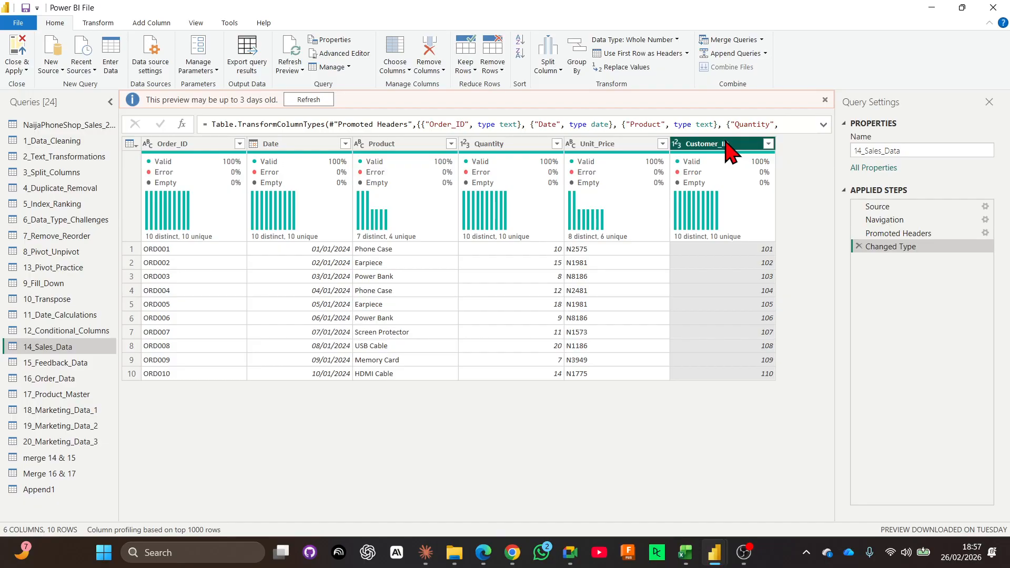
{"action": "left_click", "coordinate": [732, 248]}
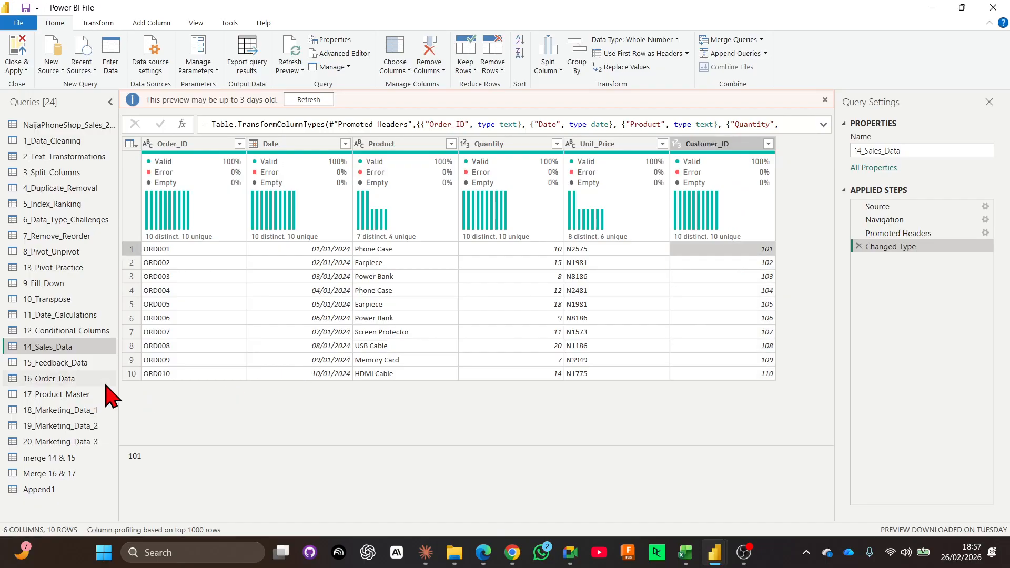
{"action": "left_click", "coordinate": [86, 365]}
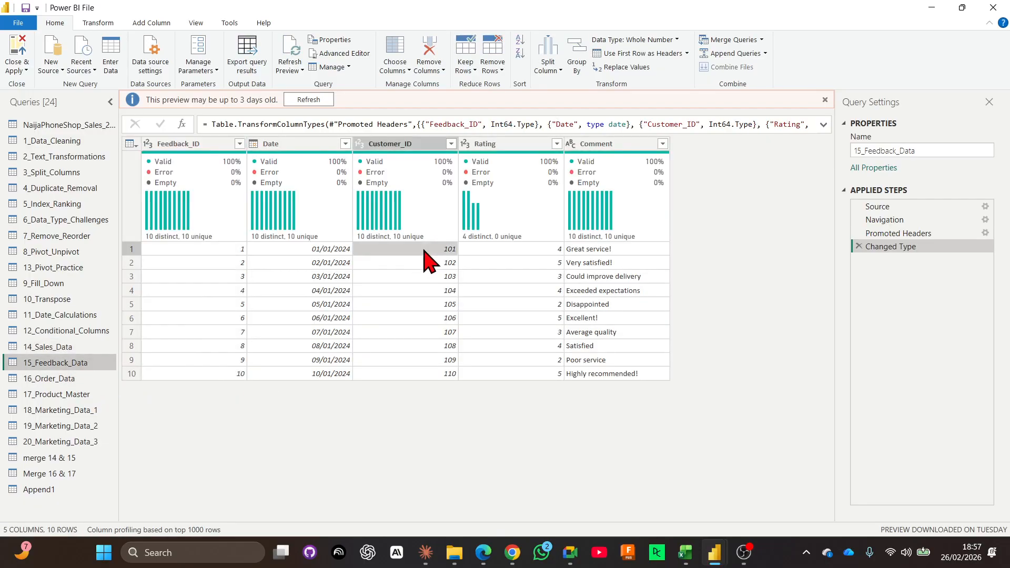
{"action": "left_click", "coordinate": [426, 263]}
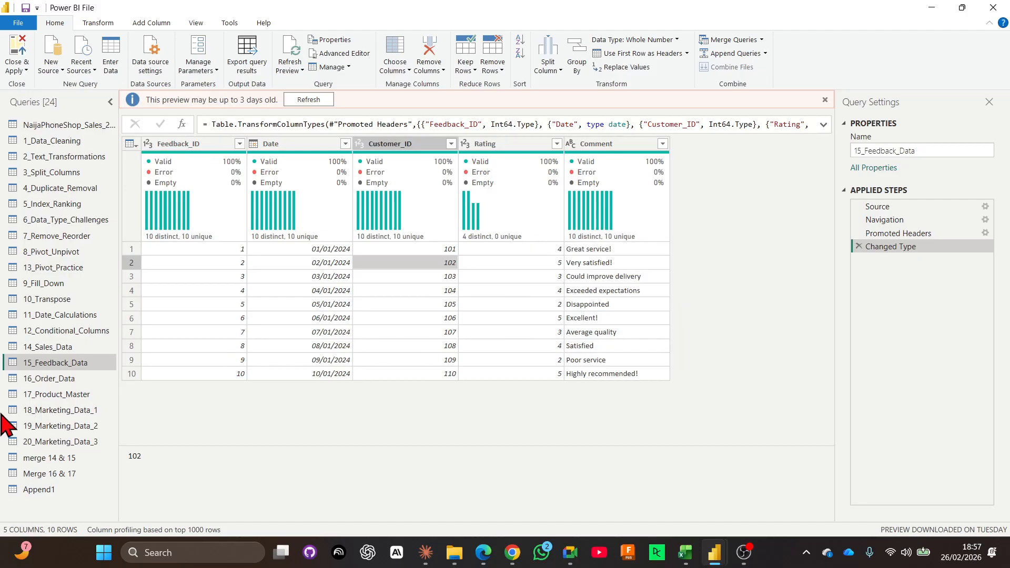
Refresh the 14_Sales_Data preview and set up a merge of that query with 15_Feedback_Data as the second table.
{"action": "left_click", "coordinate": [55, 349]}
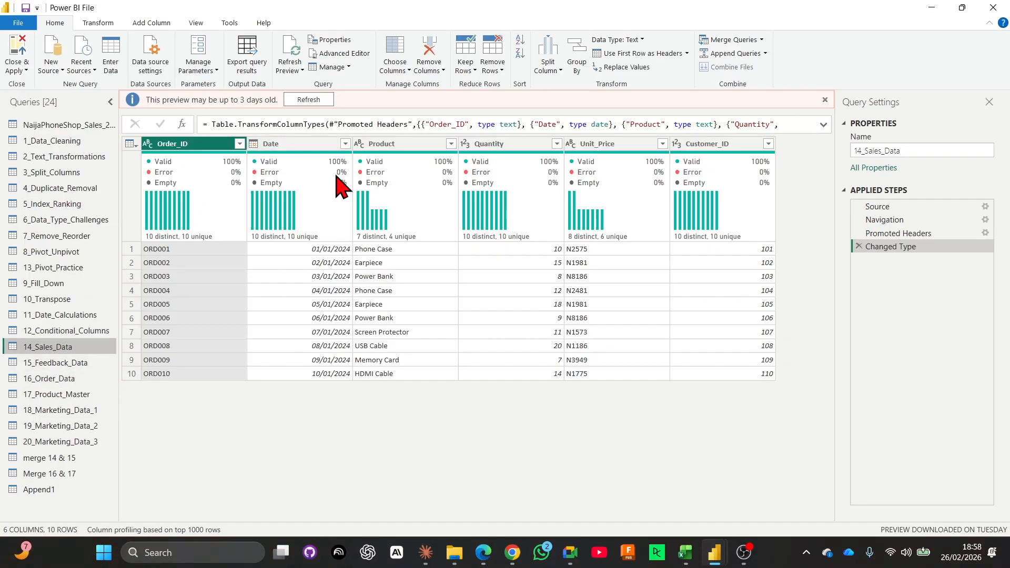
{"action": "left_click", "coordinate": [327, 99]}
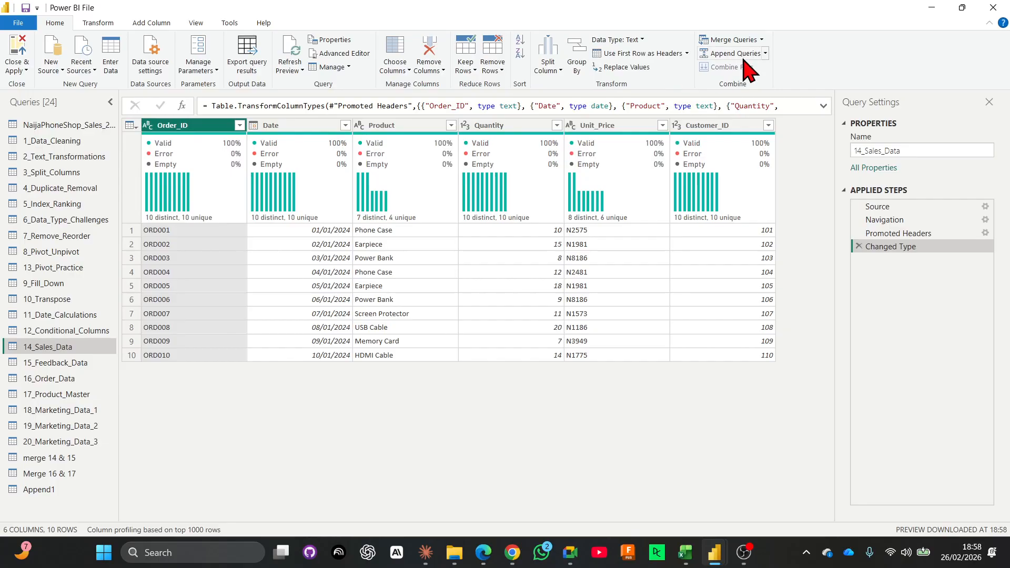
{"action": "left_click", "coordinate": [740, 44]}
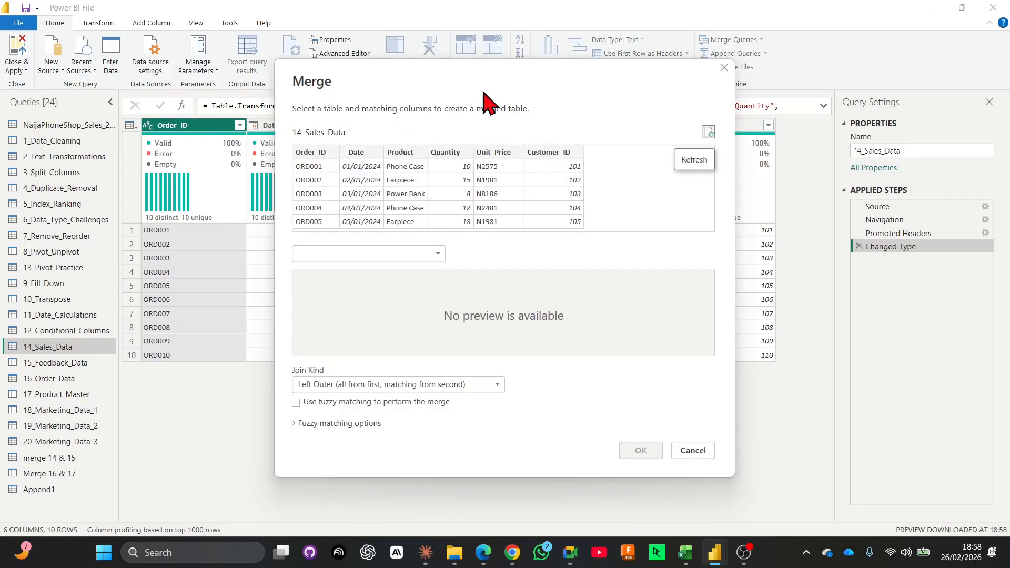
{"action": "left_click_drag", "start_coordinate": [427, 84], "coordinate": [363, 106]}
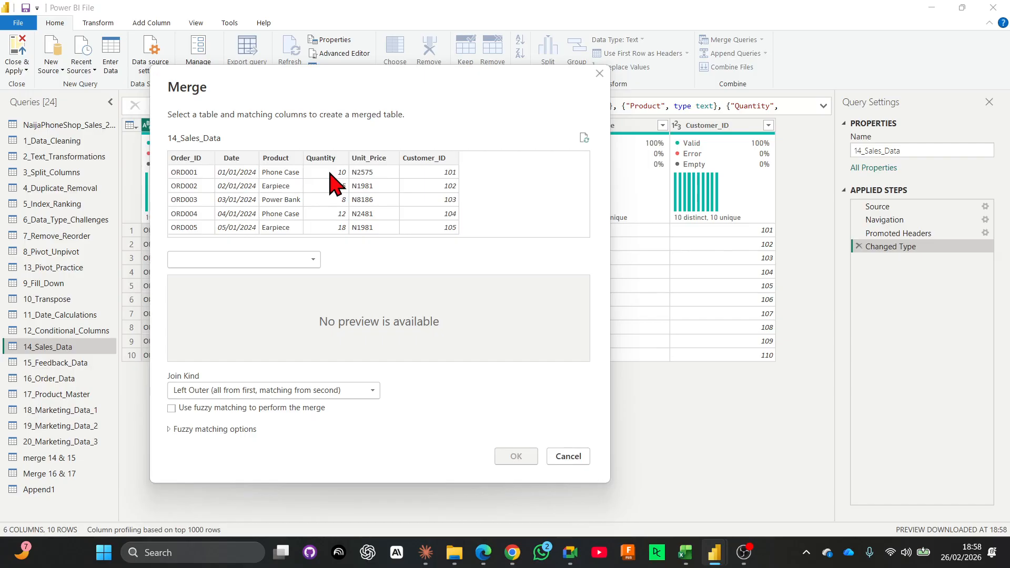
{"action": "left_click", "coordinate": [267, 261]}
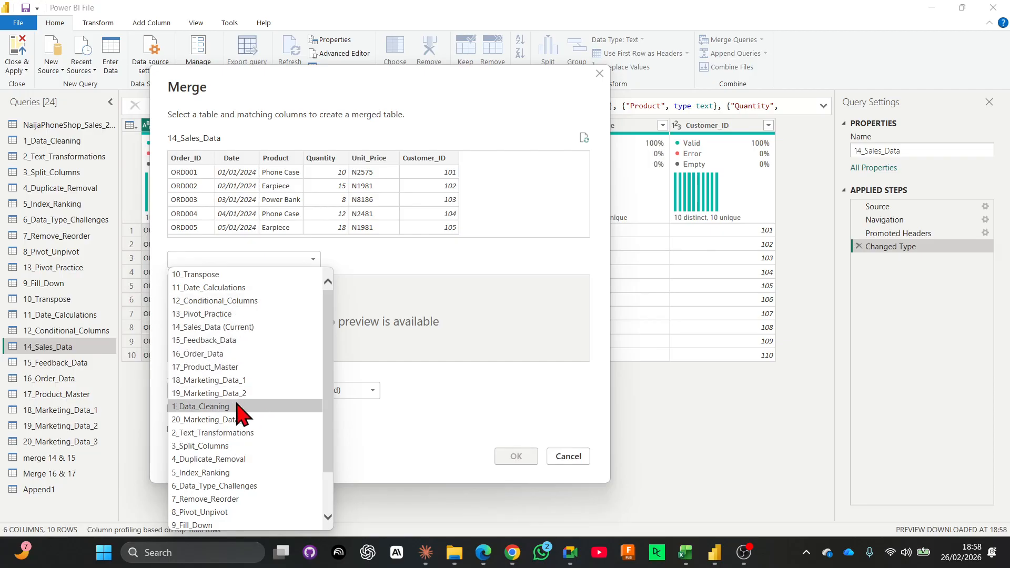
{"action": "left_click", "coordinate": [229, 342]}
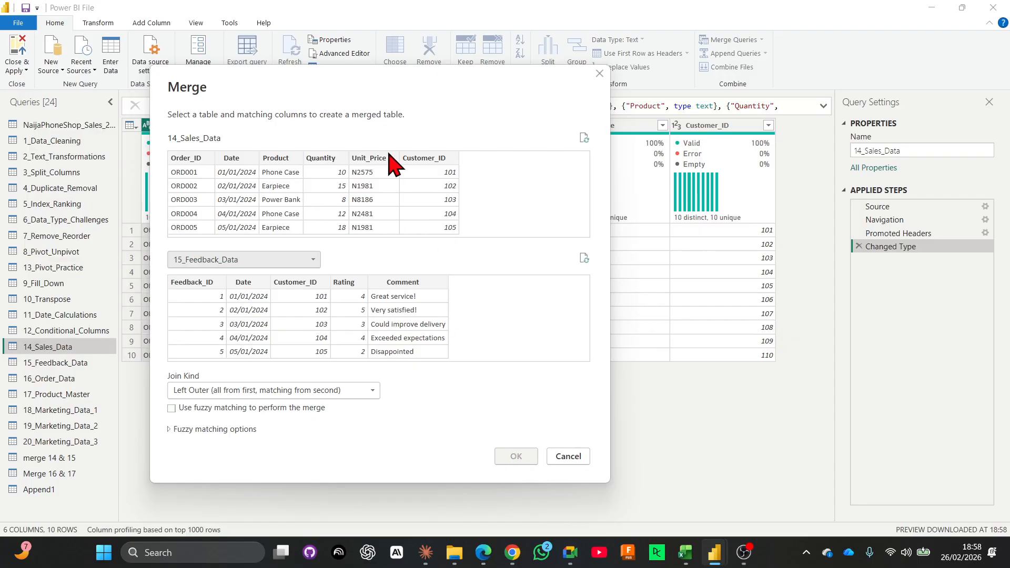
Match the two tables on Customer_ID and create the merge with a Left Outer join.
{"action": "left_click", "coordinate": [436, 163]}
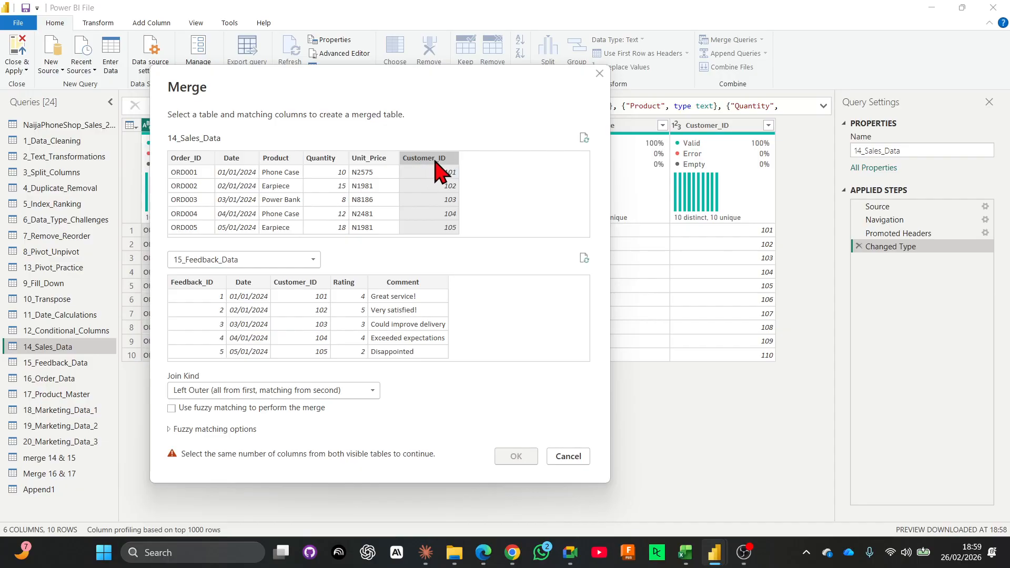
{"action": "left_click", "coordinate": [295, 284]}
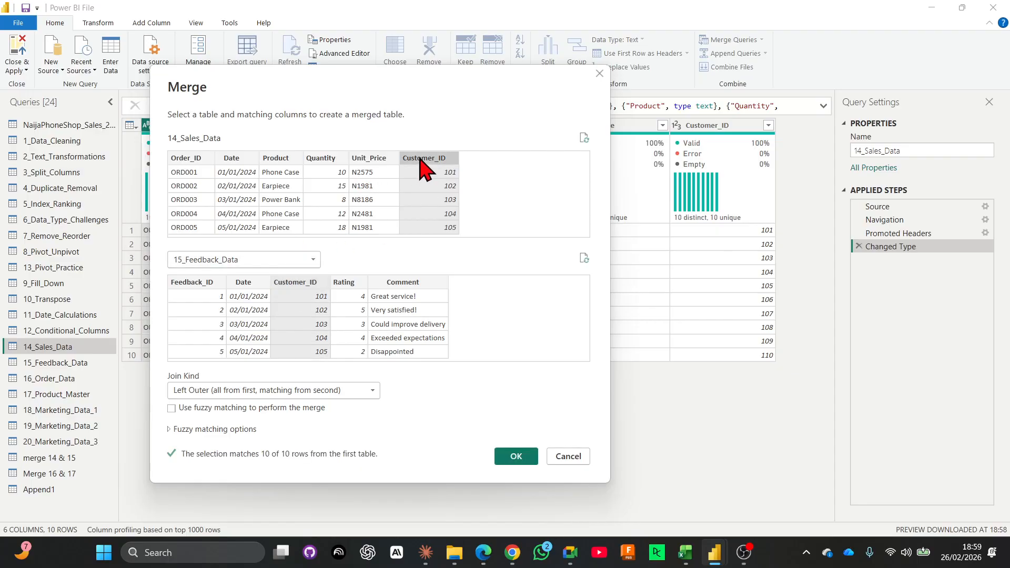
{"action": "left_click", "coordinate": [294, 286]}
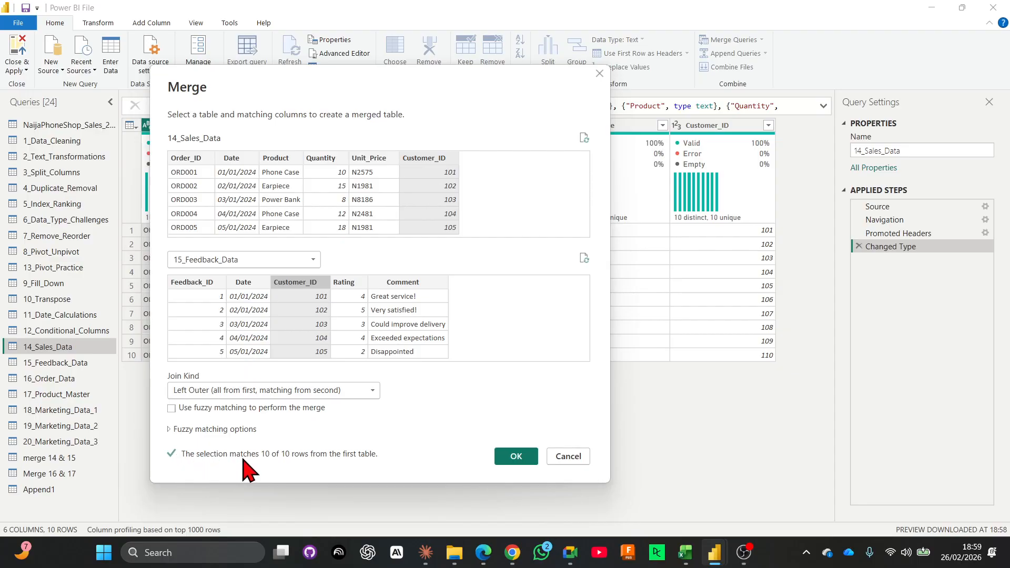
{"action": "left_click", "coordinate": [517, 457]}
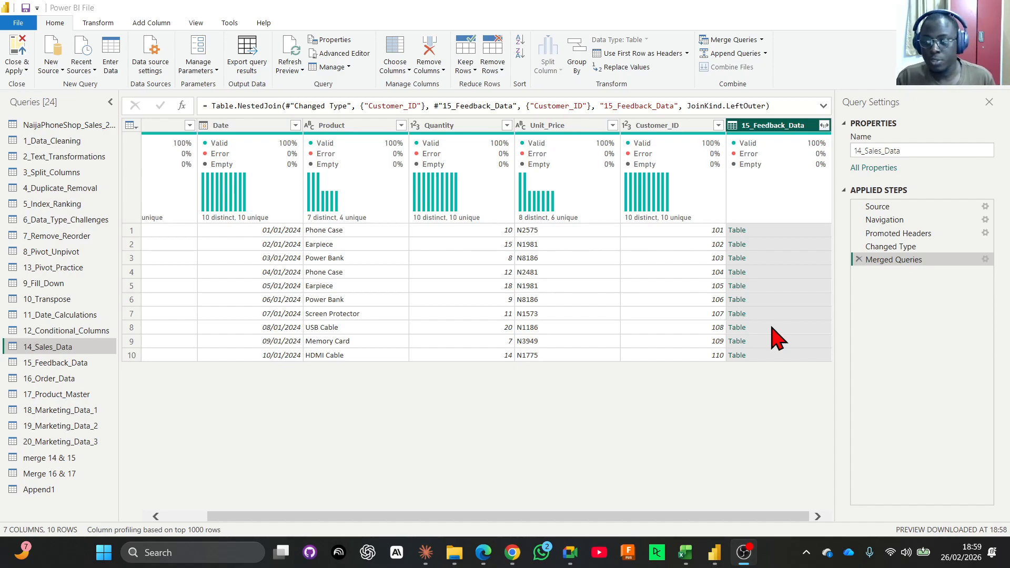
Expand the merged 15_Feedback_Data column to include only Rating and Comment, without the original column name as prefix.
{"action": "left_click", "coordinate": [825, 126]}
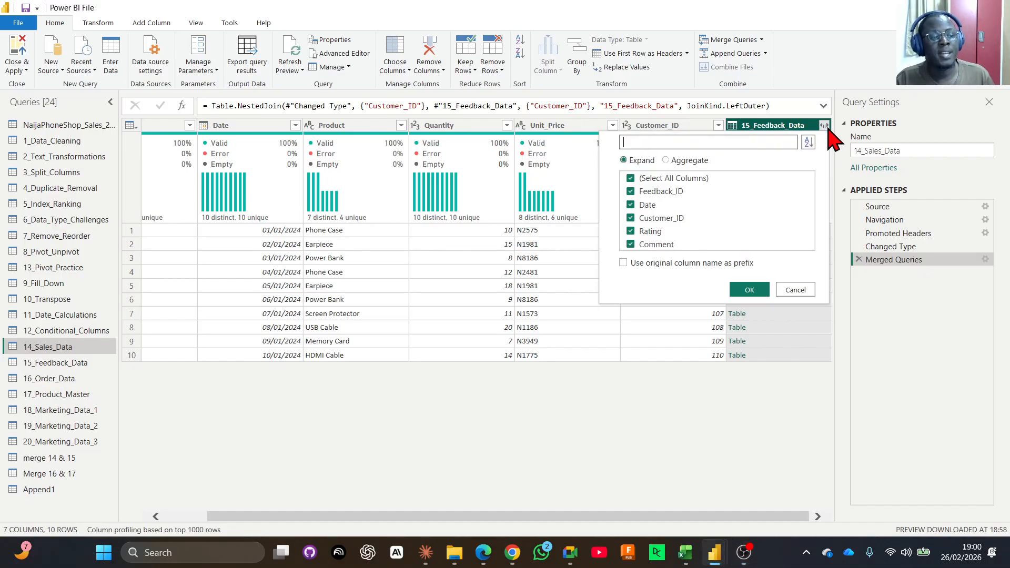
{"action": "left_click", "coordinate": [631, 180]}
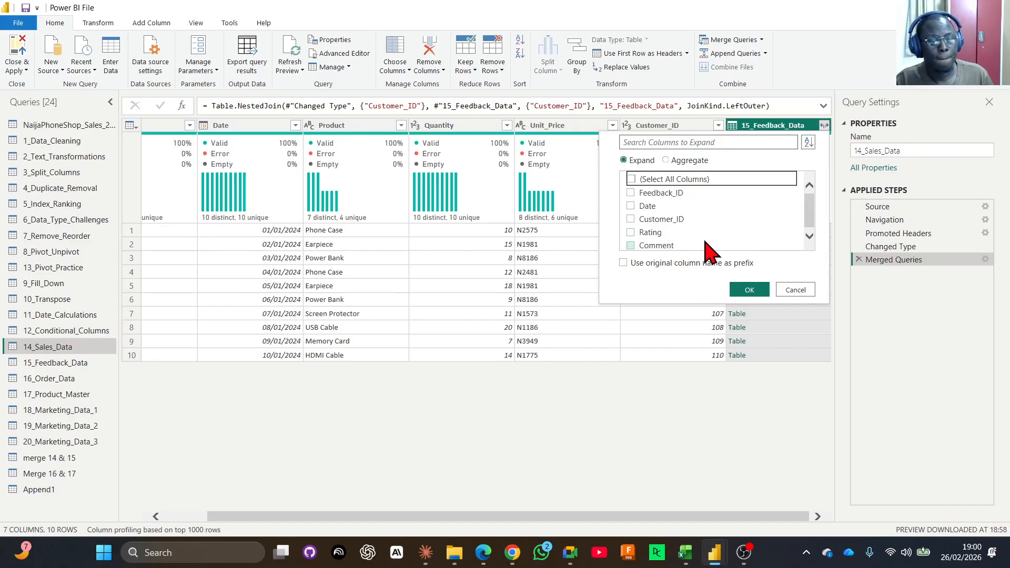
{"action": "left_click", "coordinate": [629, 234]}
{"action": "left_click", "coordinate": [631, 248]}
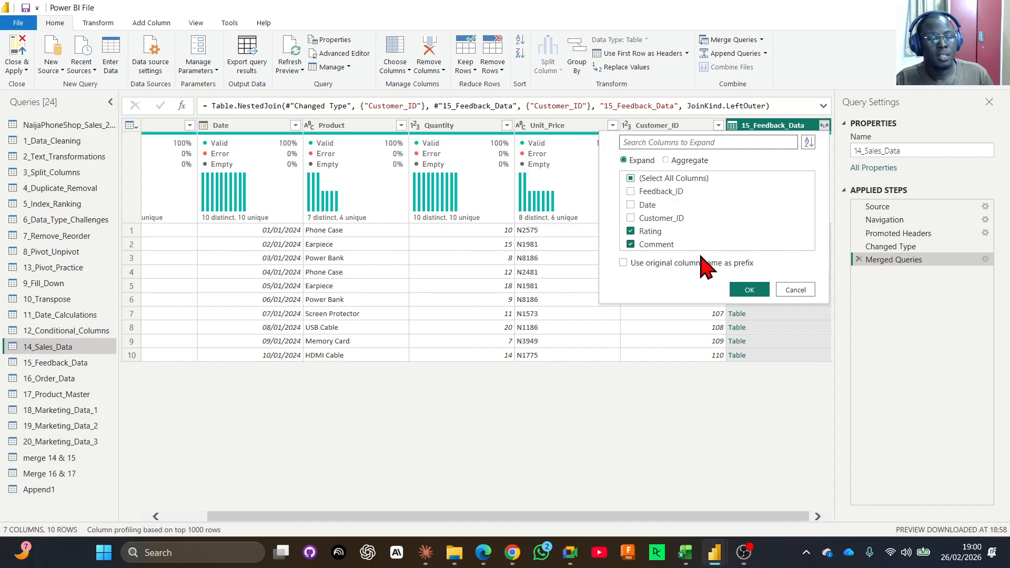
{"action": "left_click", "coordinate": [750, 290]}
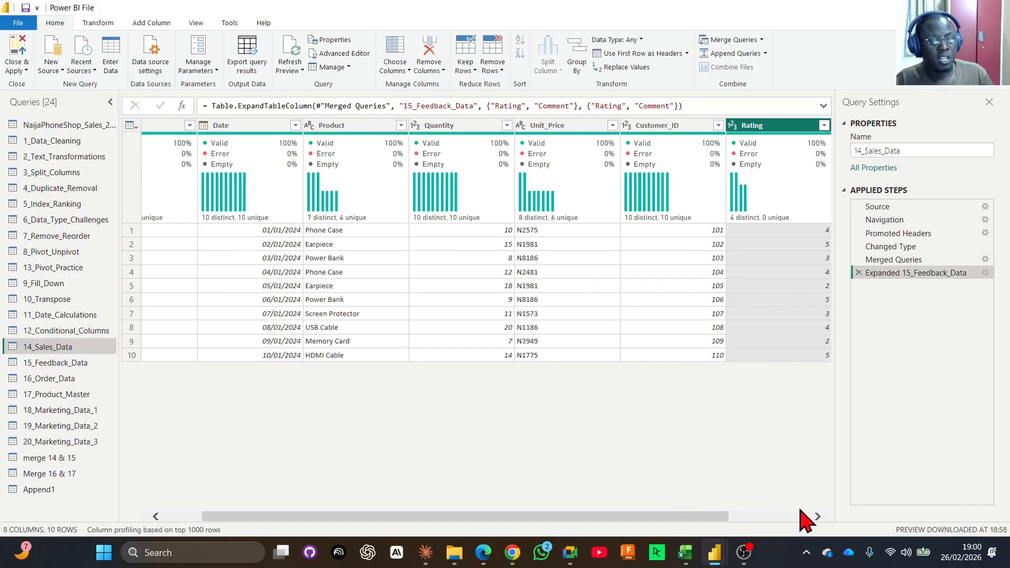
{"action": "left_click", "coordinate": [761, 516]}
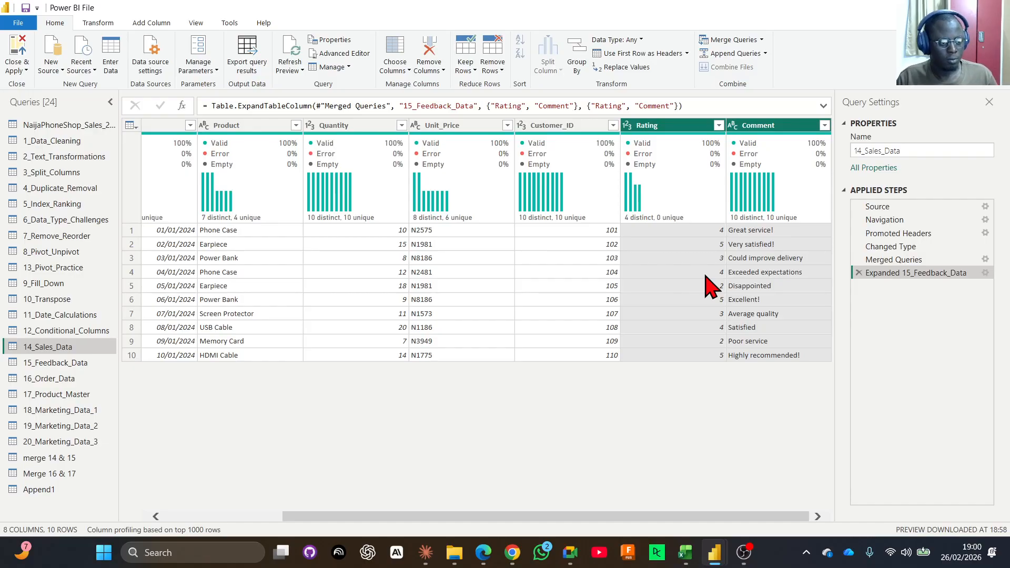
Change the join kind of the Merged Queries step in 14_Sales_Data to Inner (only matching rows).
{"action": "left_click", "coordinate": [984, 260]}
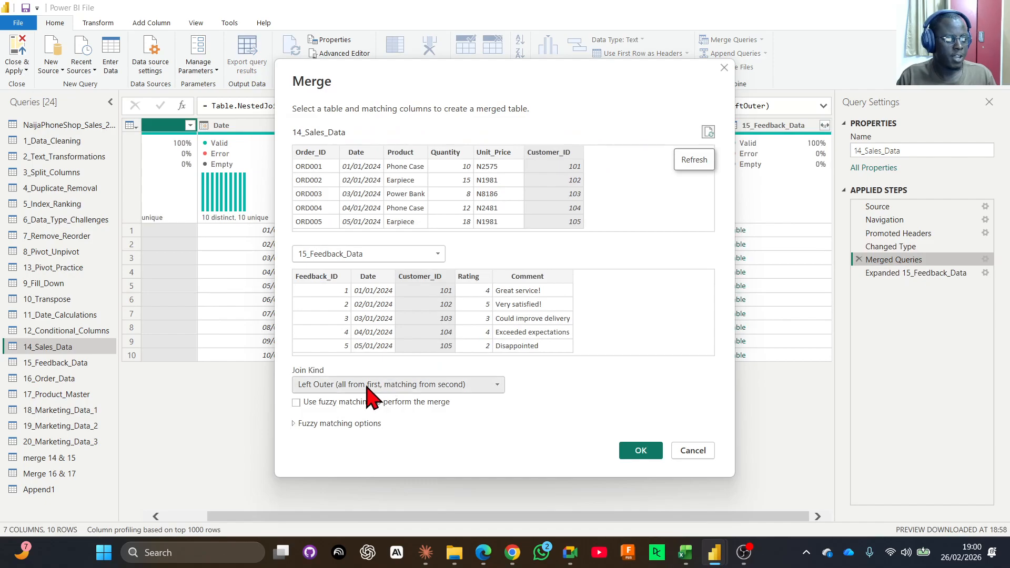
{"action": "left_click", "coordinate": [368, 386]}
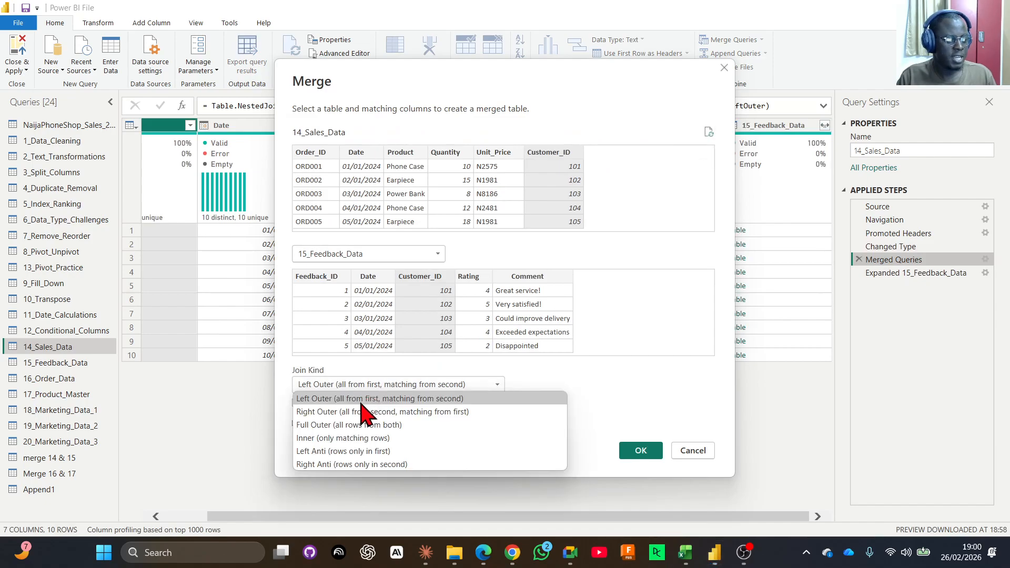
{"action": "left_click", "coordinate": [343, 438]}
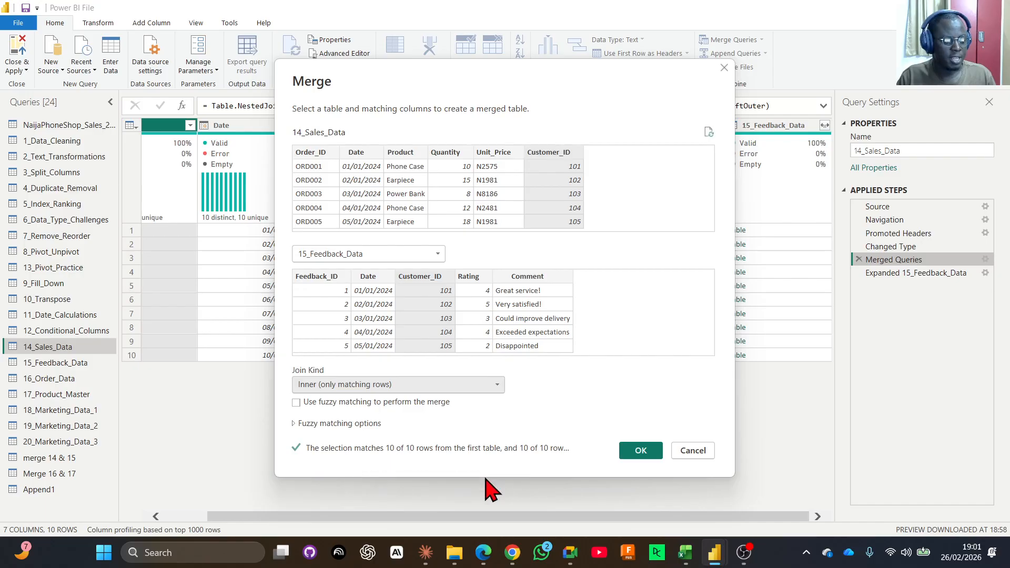
{"action": "left_click", "coordinate": [638, 452]}
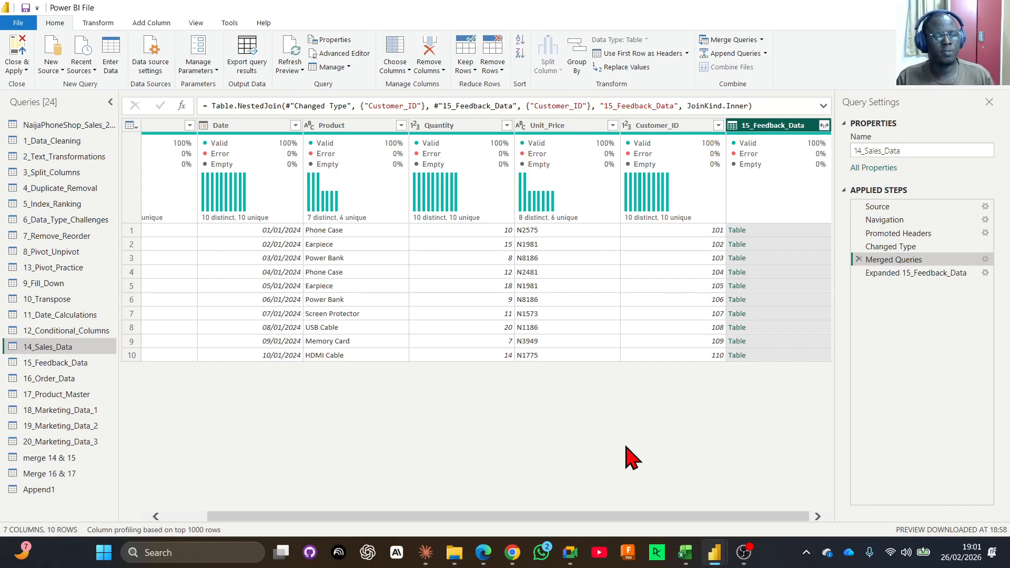
Return to the Expanded 15_Feedback_Data step and check the Rating and Comment columns under the Inner join.
{"action": "left_click", "coordinate": [898, 273]}
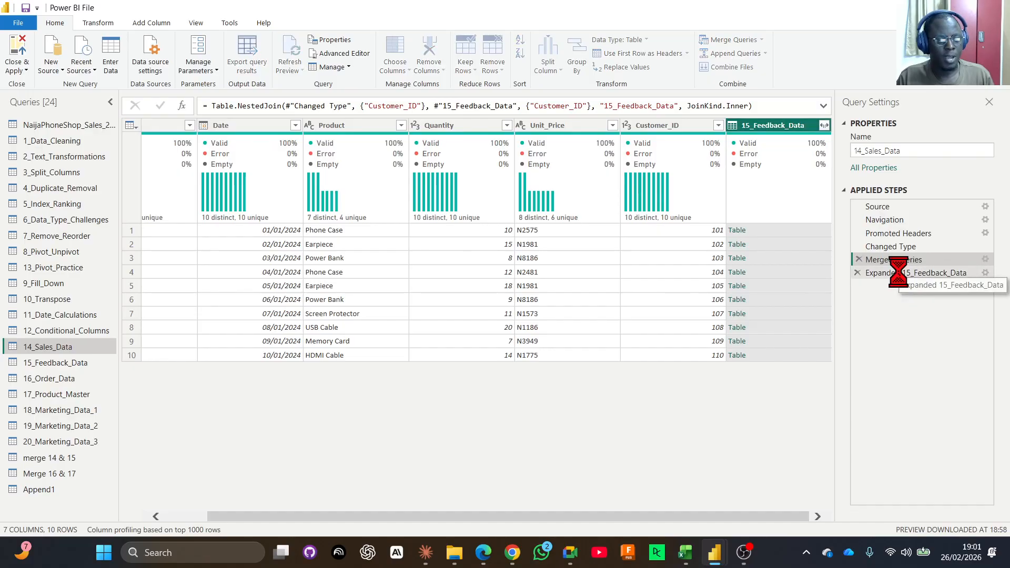
{"action": "left_click_drag", "start_coordinate": [667, 515], "coordinate": [785, 516]}
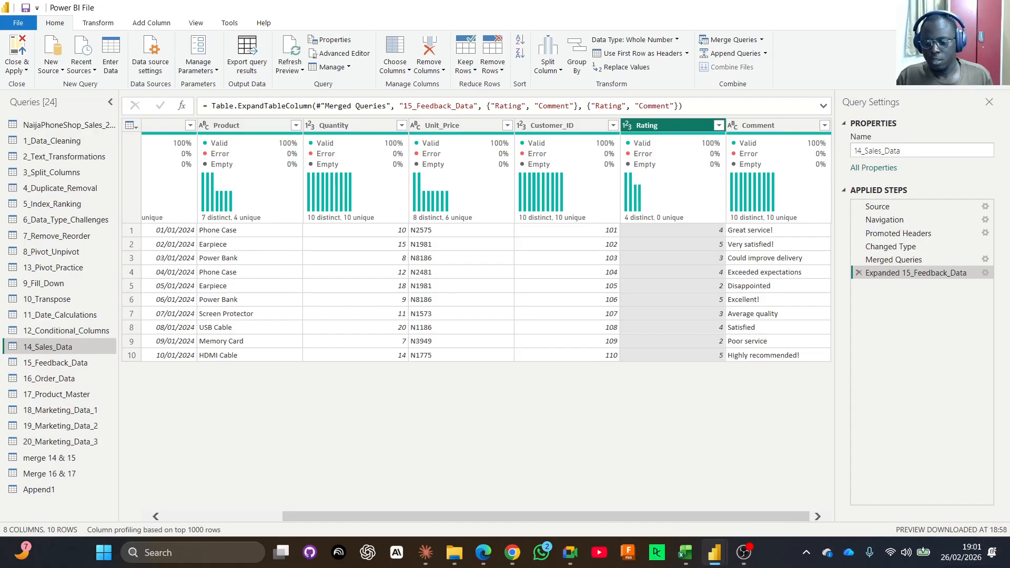
{"action": "key", "text": "alt+Tab"}
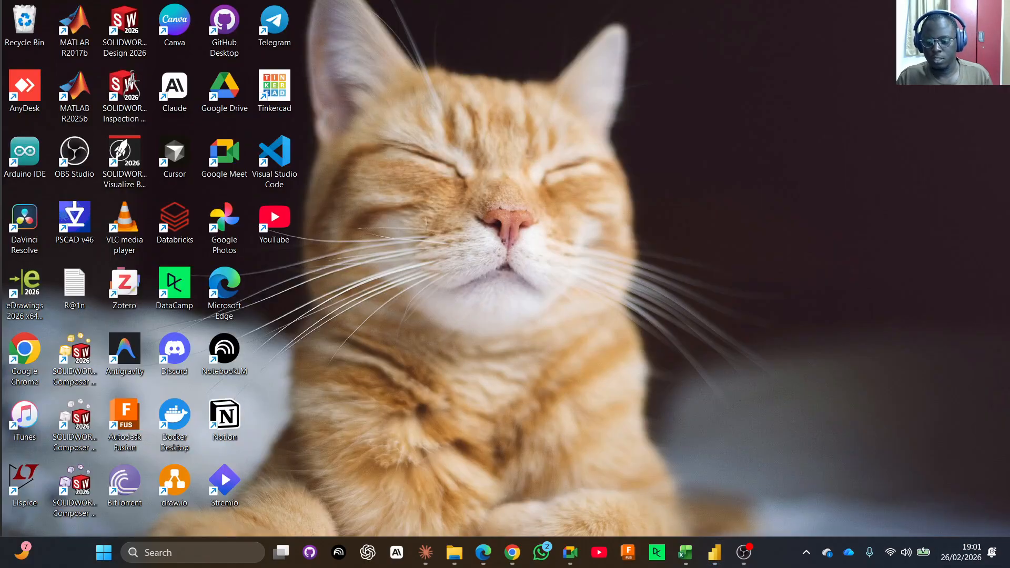
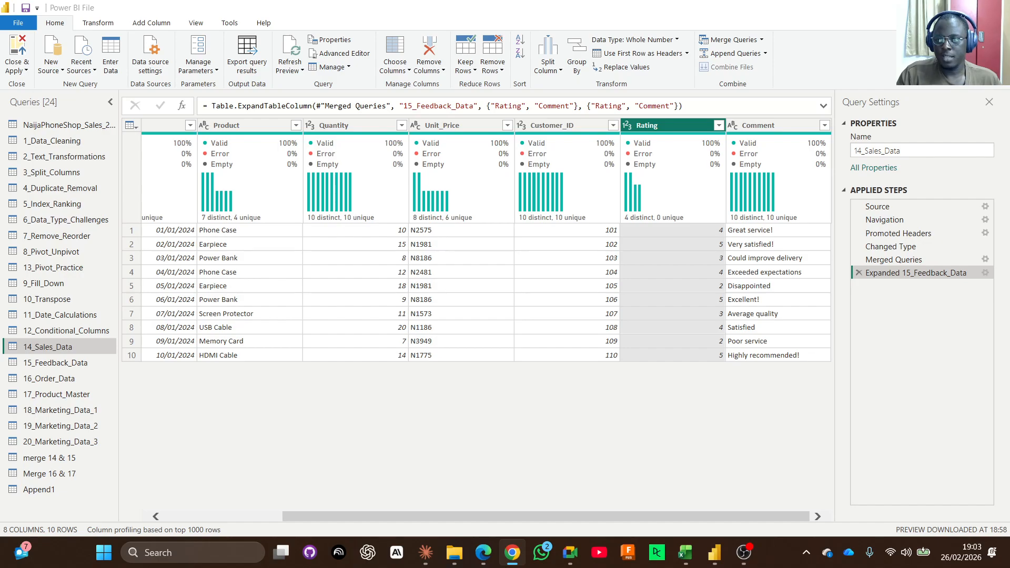
Switch to the Chrome browser and open kaggle.com.
{"action": "left_click_drag", "start_coordinate": [1009, 213], "coordinate": [591, 11]}
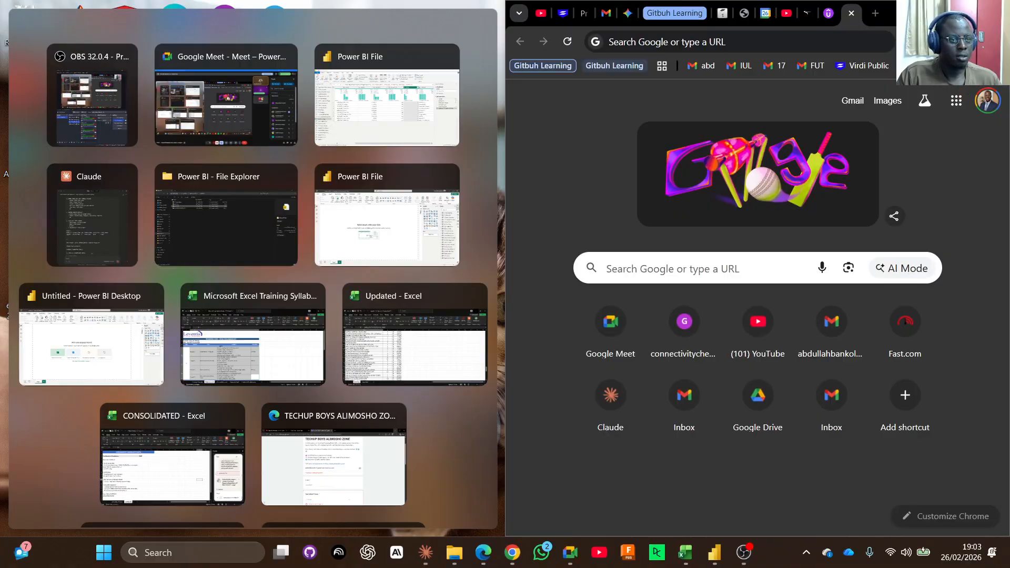
{"action": "left_click", "coordinate": [956, 12]}
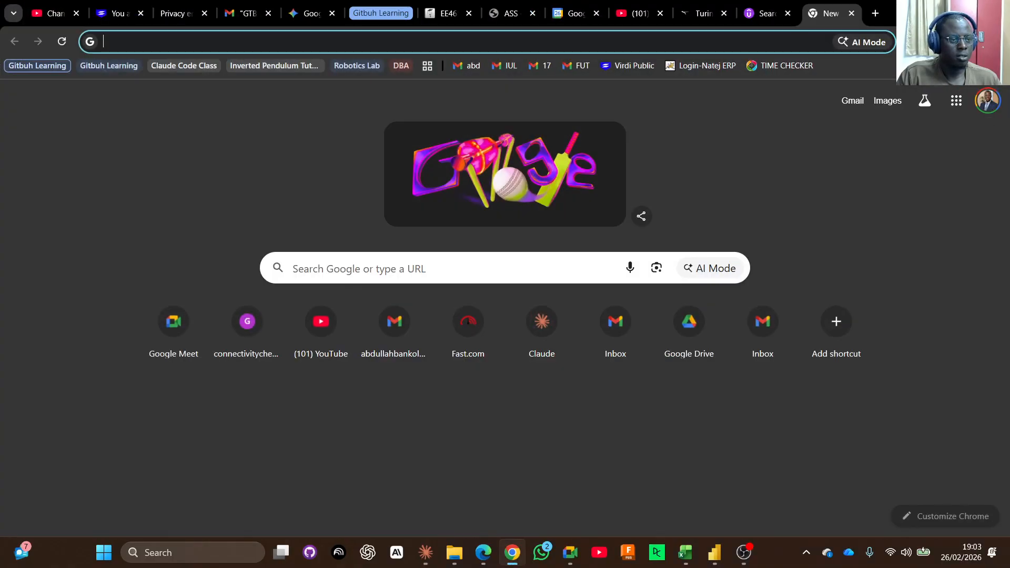
{"action": "left_click", "coordinate": [528, 42]}
{"action": "type", "text": "kaggle.com"}
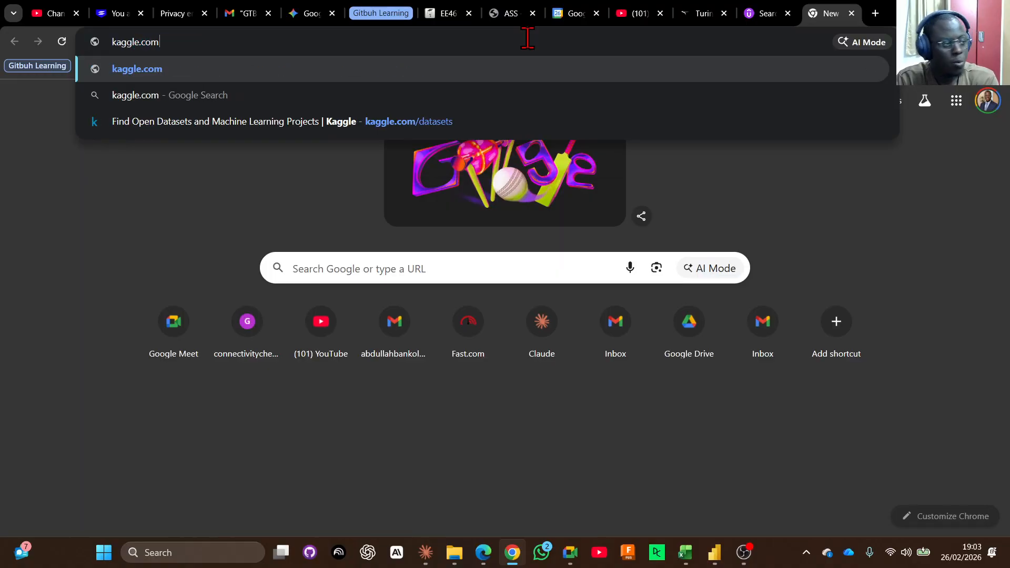
{"action": "key", "text": "Return"}
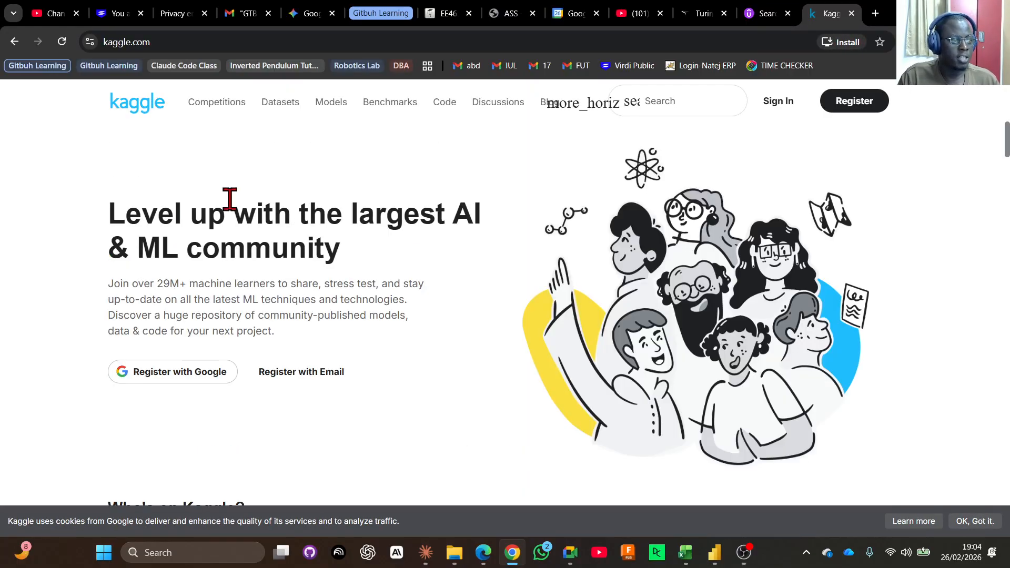
Open Kaggle's Datasets page and browse the trending, music and business dataset sections.
{"action": "left_click", "coordinate": [280, 103]}
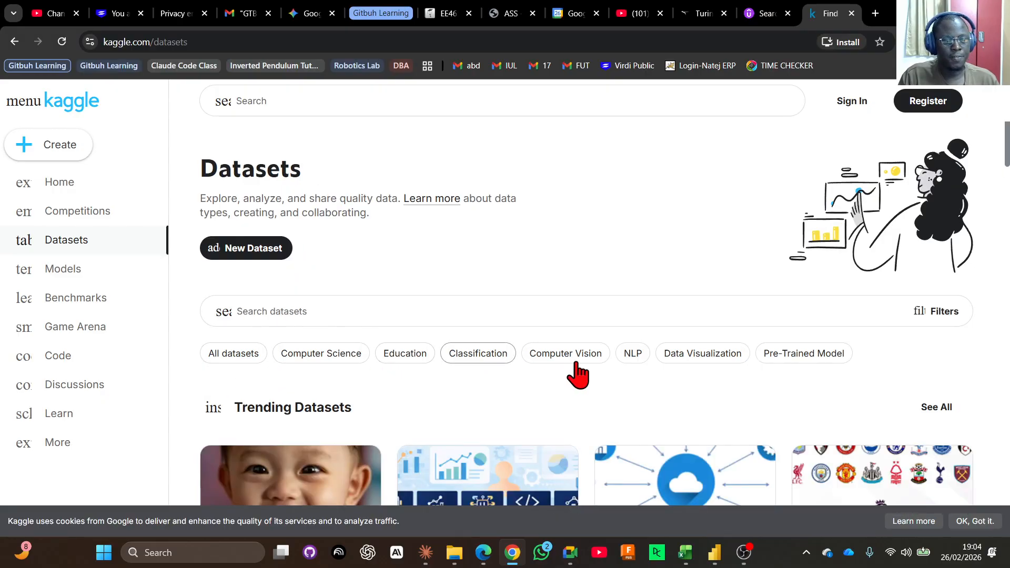
{"action": "scroll", "coordinate": [679, 248], "scroll_direction": "down", "scroll_amount": 10}
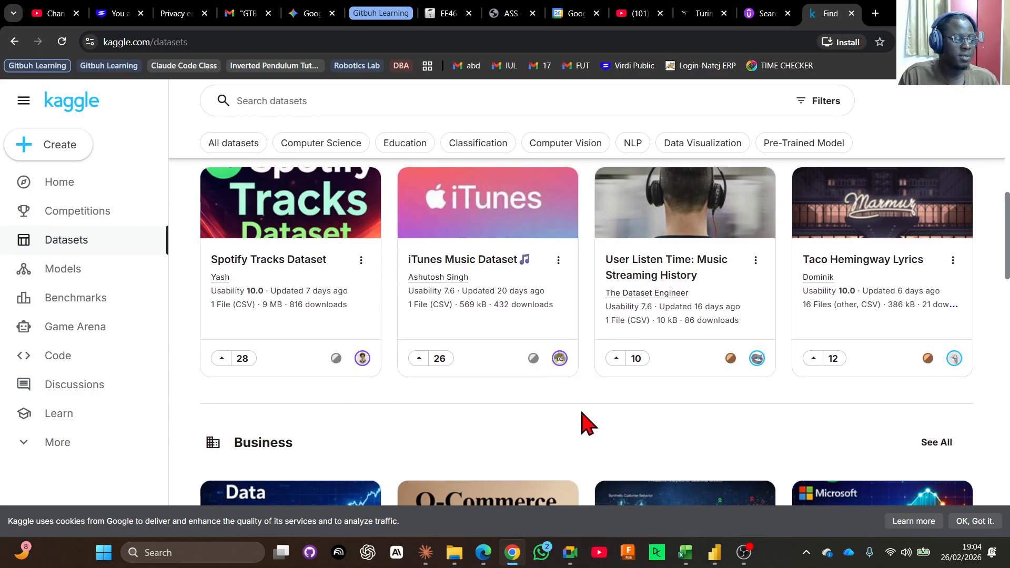
{"action": "scroll", "coordinate": [583, 422], "scroll_direction": "up", "scroll_amount": 5}
{"action": "scroll", "coordinate": [582, 421], "scroll_direction": "up", "scroll_amount": 5}
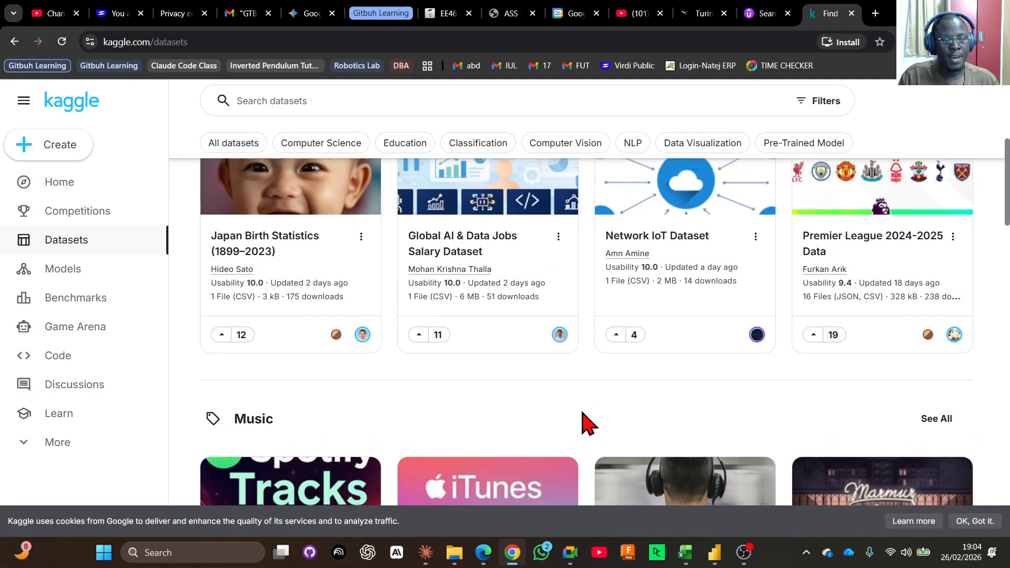
Search the Kaggle datasets for "data cleaning".
{"action": "left_click", "coordinate": [574, 315]}
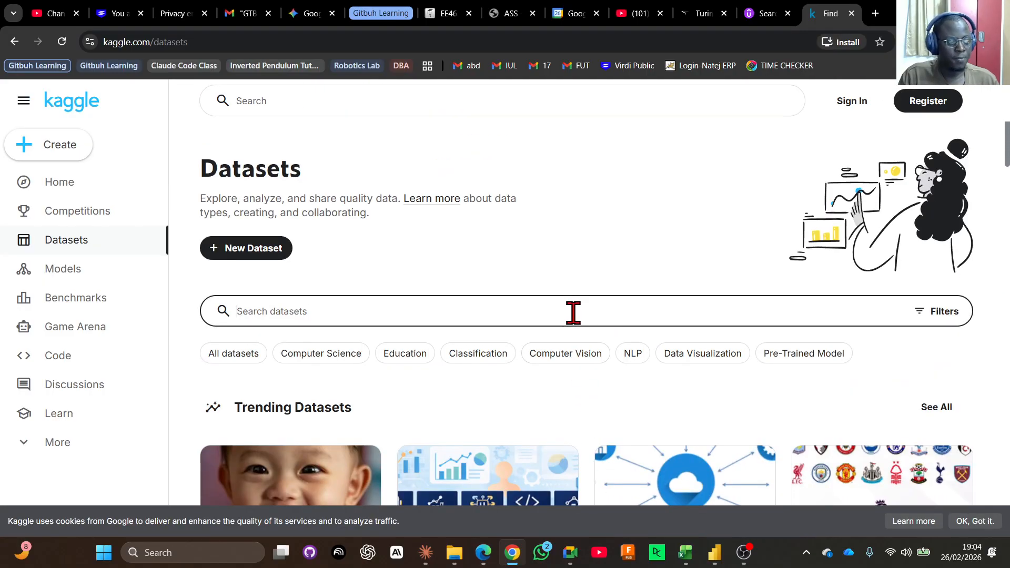
{"action": "type", "text": "data "}
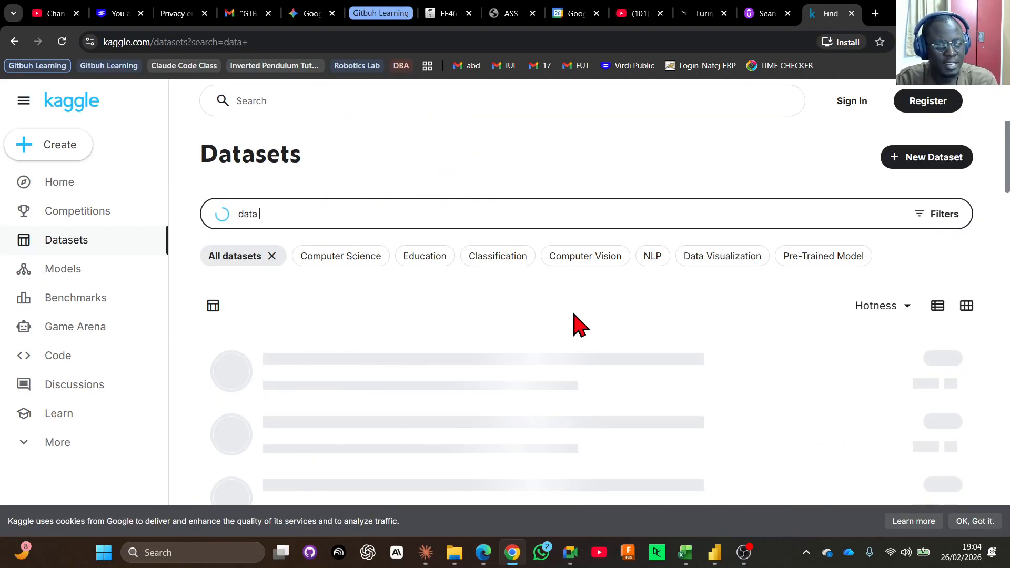
{"action": "type", "text": "clea"}
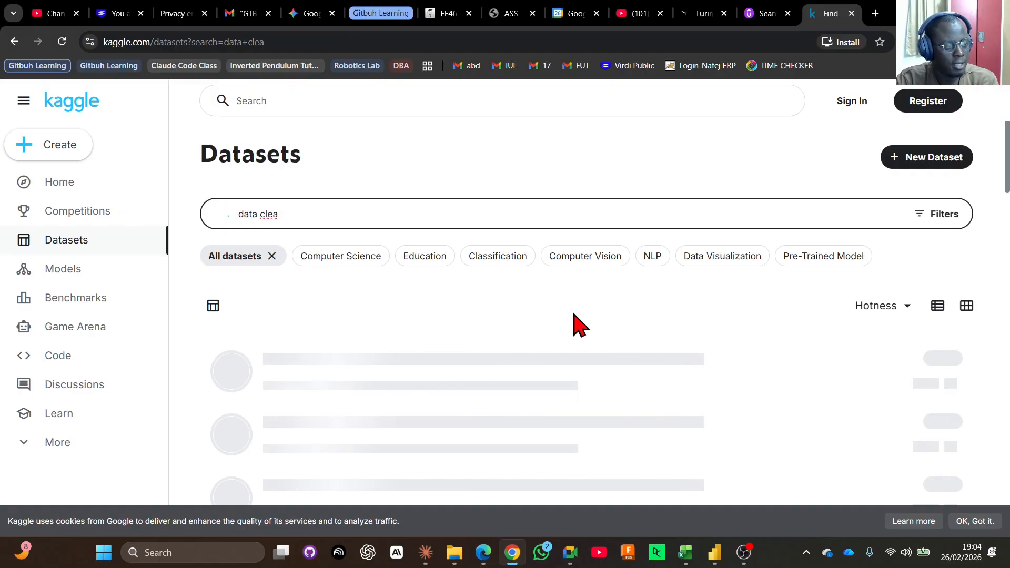
{"action": "type", "text": "ning dataset"}
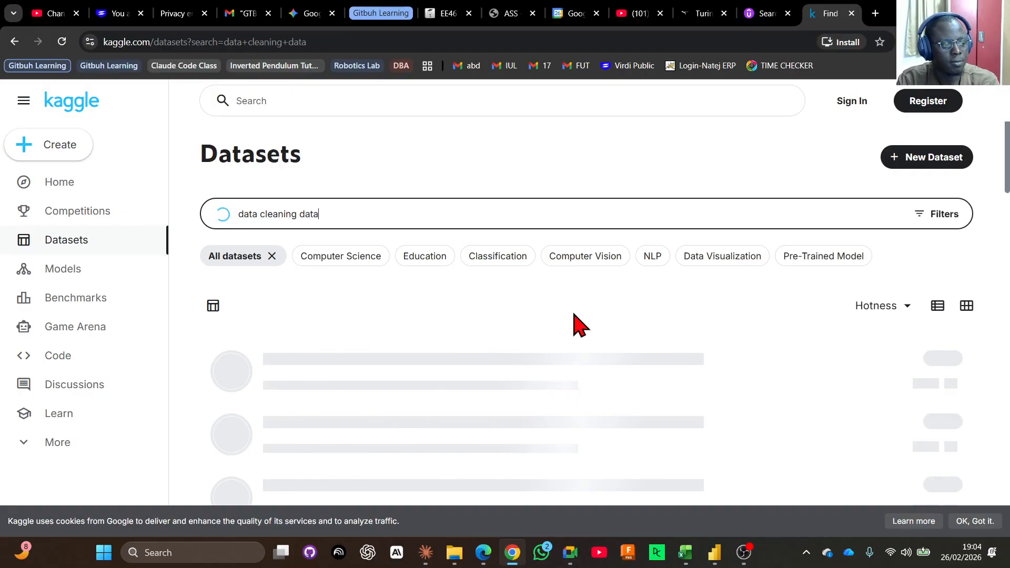
{"action": "key", "text": "BackSpace"}
{"action": "key", "text": "BackSpace"}
{"action": "key", "text": "BackSpace"}
{"action": "key", "text": "BackSpace"}
{"action": "key", "text": "BackSpace"}
{"action": "key", "text": "BackSpace"}
{"action": "key", "text": "BackSpace"}
{"action": "key", "text": "BackSpace"}
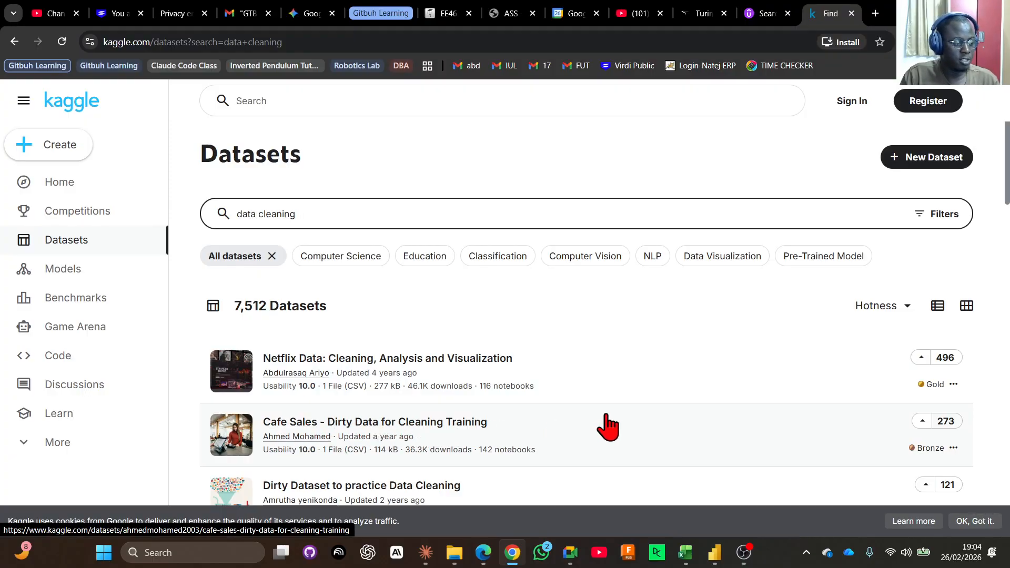
Open the "Cafe Sales - Dirty Data for Cleaning Training" dataset from the results and read its overview paragraph.
{"action": "scroll", "coordinate": [605, 425], "scroll_direction": "down", "scroll_amount": 1}
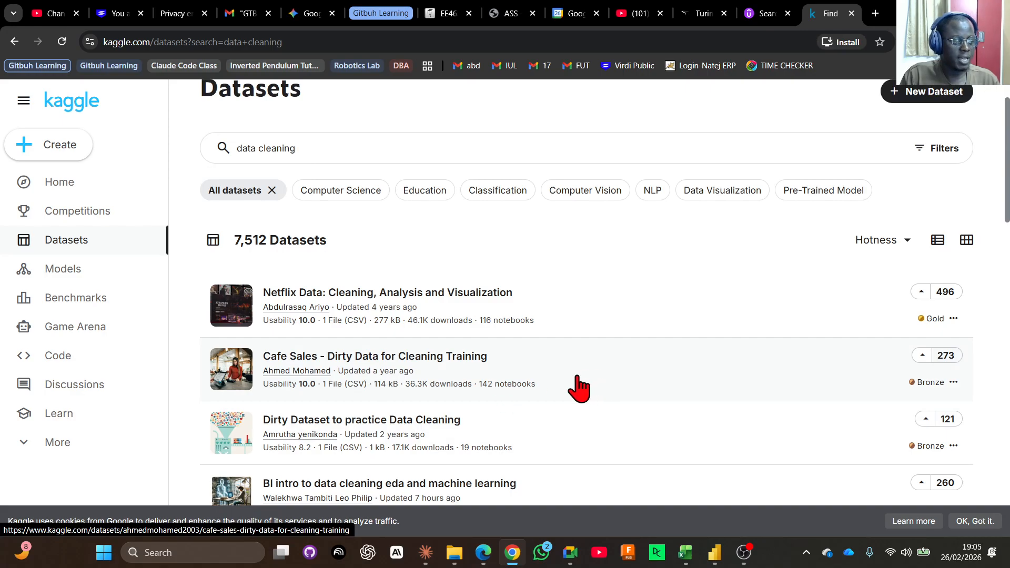
{"action": "left_click", "coordinate": [578, 376]}
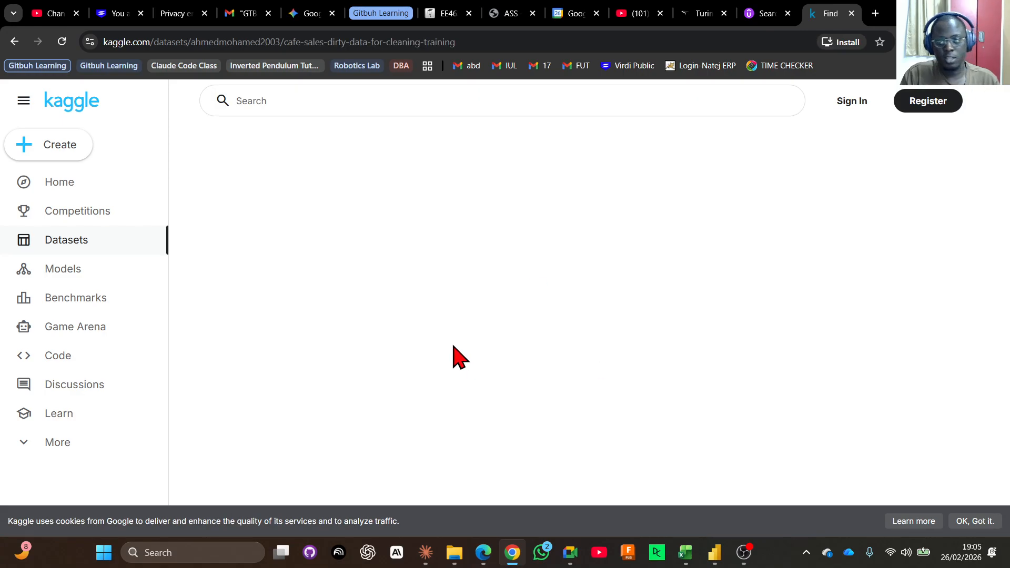
{"action": "scroll", "coordinate": [508, 350], "scroll_direction": "down", "scroll_amount": 1}
{"action": "left_click_drag", "start_coordinate": [367, 389], "coordinate": [662, 392]}
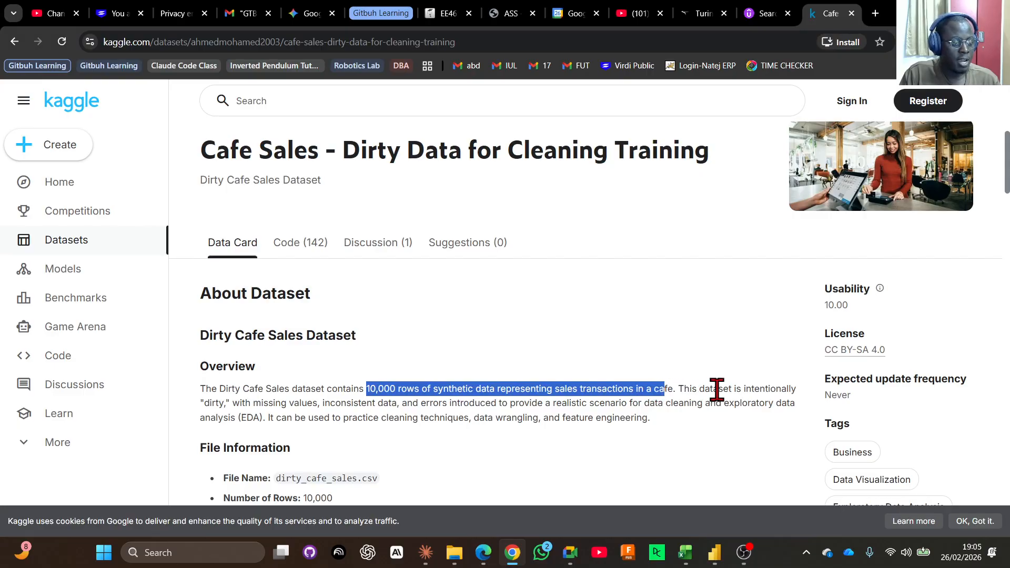
{"action": "left_click_drag", "start_coordinate": [205, 417], "coordinate": [292, 403]}
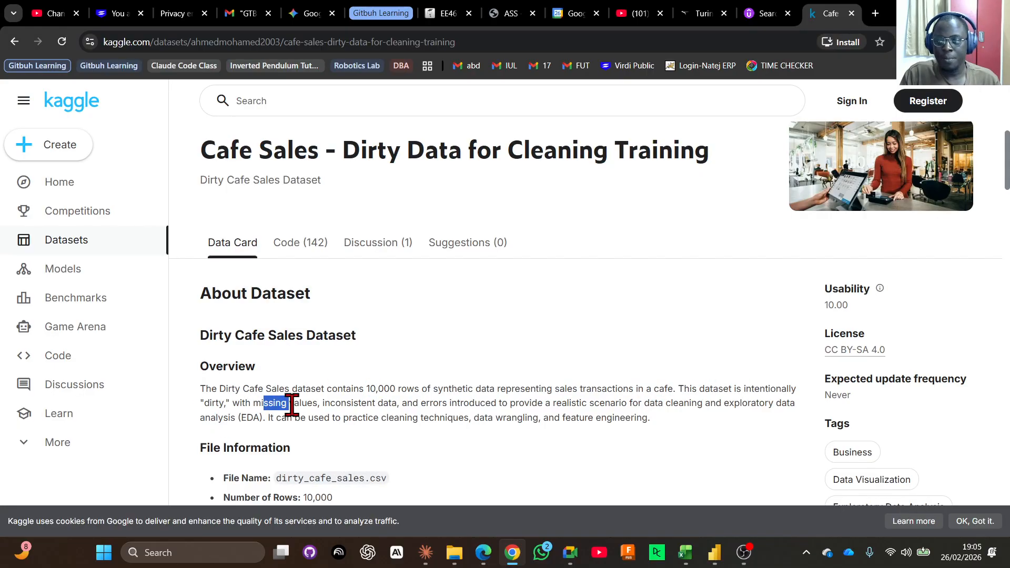
{"action": "left_click_drag", "start_coordinate": [330, 403], "coordinate": [480, 405]}
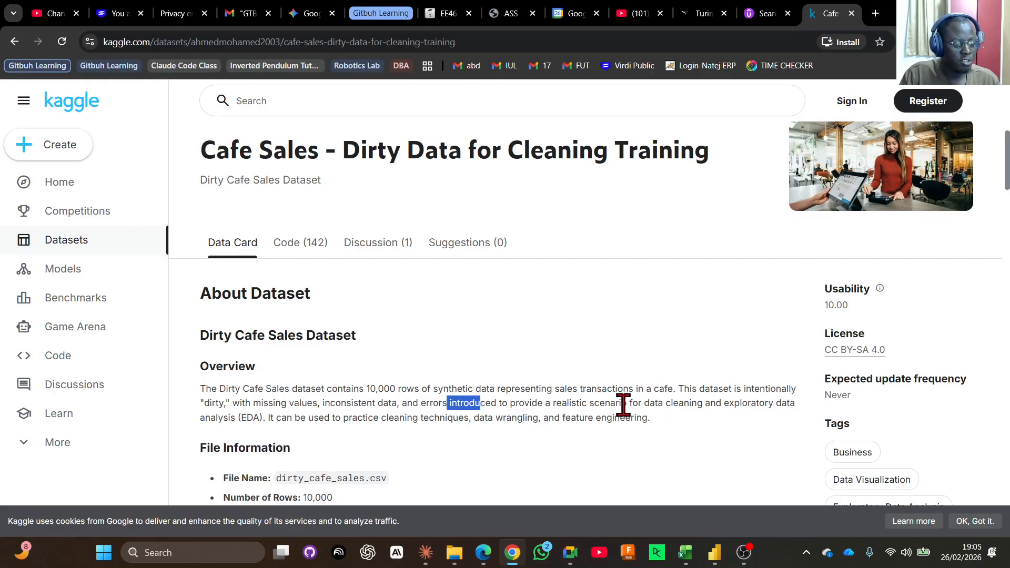
{"action": "left_click_drag", "start_coordinate": [349, 419], "coordinate": [693, 424]}
Examine the columns and sample rows in the dirty_cafe_sales.csv preview and look over the rest of the dataset page.
{"action": "scroll", "coordinate": [700, 426], "scroll_direction": "down", "scroll_amount": 8}
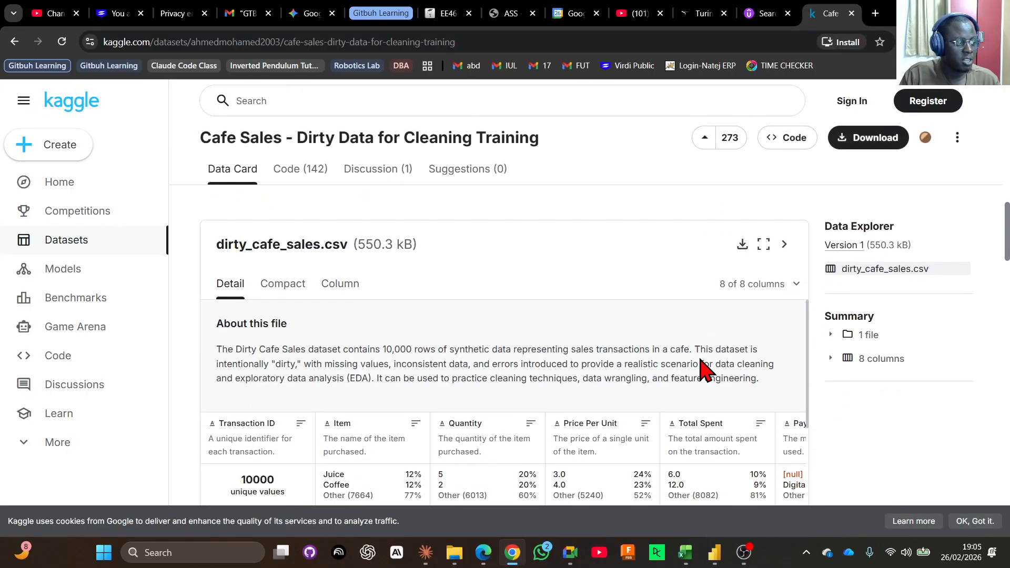
{"action": "scroll", "coordinate": [699, 358], "scroll_direction": "down", "scroll_amount": 3}
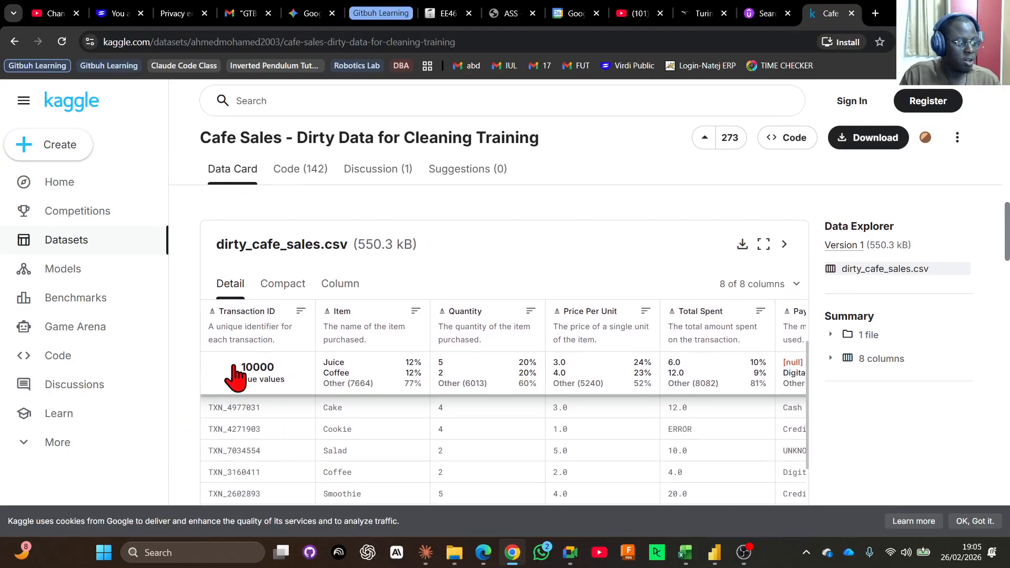
{"action": "scroll", "coordinate": [232, 379], "scroll_direction": "up", "scroll_amount": 2}
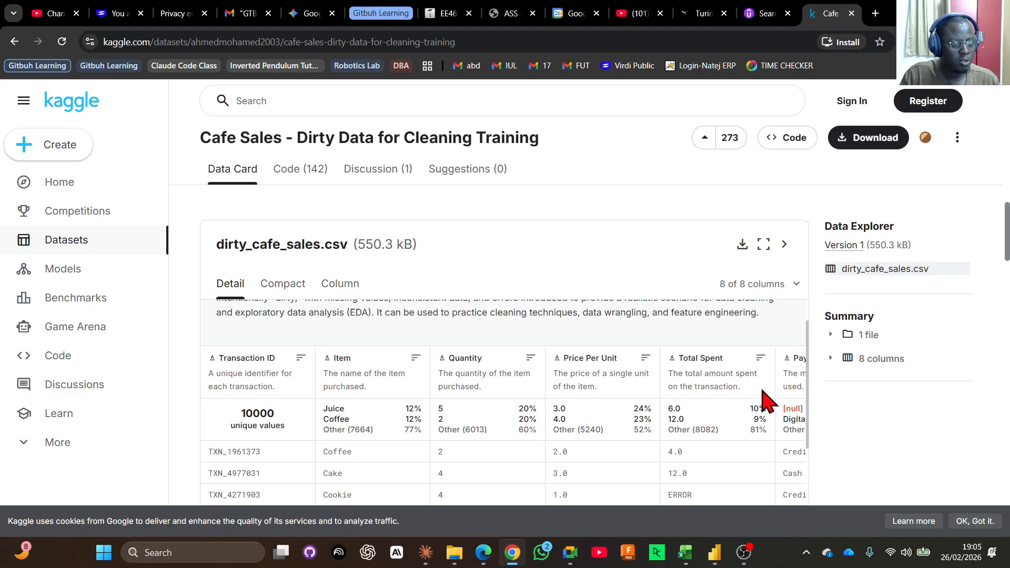
{"action": "scroll", "coordinate": [721, 389], "scroll_direction": "down", "scroll_amount": 2}
{"action": "scroll", "coordinate": [421, 402], "scroll_direction": "down", "scroll_amount": 3}
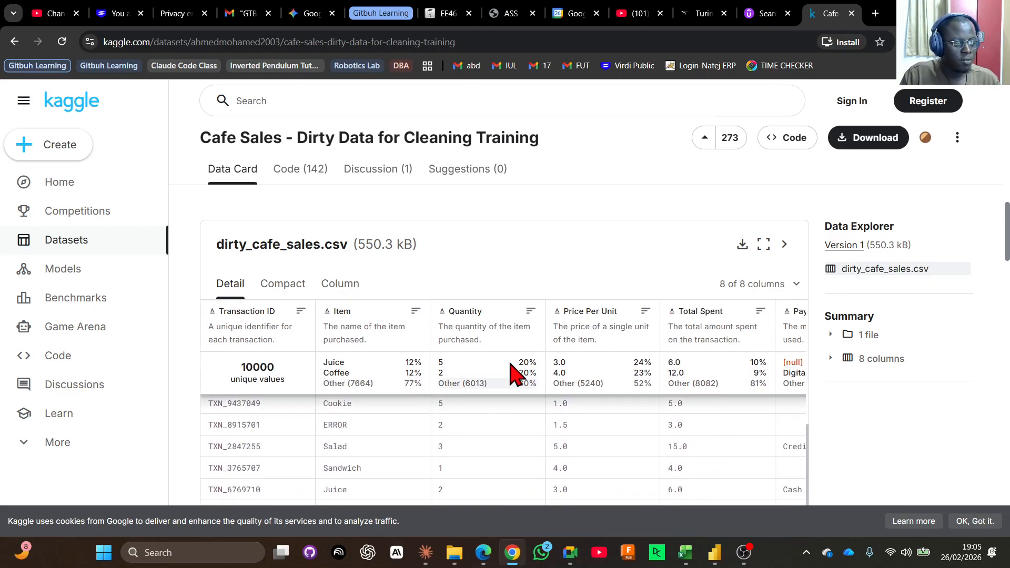
{"action": "scroll", "coordinate": [254, 300], "scroll_direction": "down", "scroll_amount": 6}
{"action": "scroll", "coordinate": [216, 337], "scroll_direction": "up", "scroll_amount": 8}
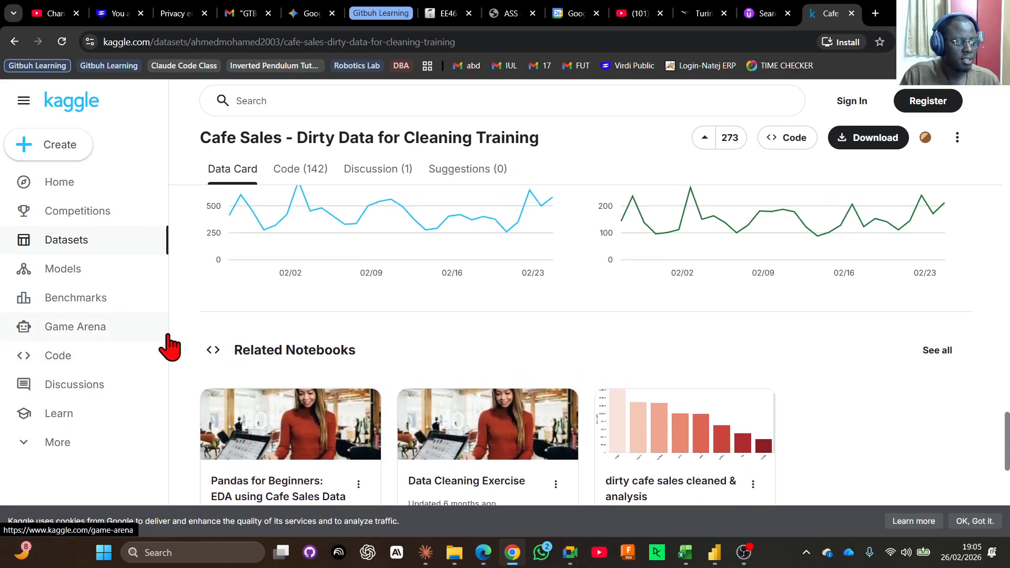
Return to the dirty_cafe_sales.csv preview and start downloading the file.
{"action": "scroll", "coordinate": [208, 344], "scroll_direction": "up", "scroll_amount": 10}
{"action": "scroll", "coordinate": [209, 347], "scroll_direction": "up", "scroll_amount": 8}
{"action": "scroll", "coordinate": [190, 336], "scroll_direction": "up", "scroll_amount": 4}
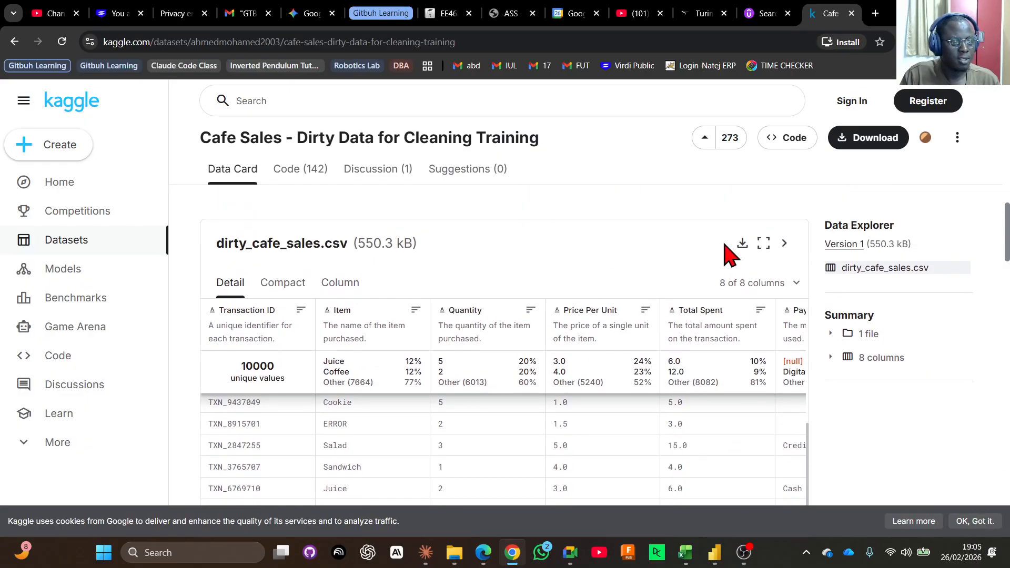
{"action": "left_click", "coordinate": [743, 244]}
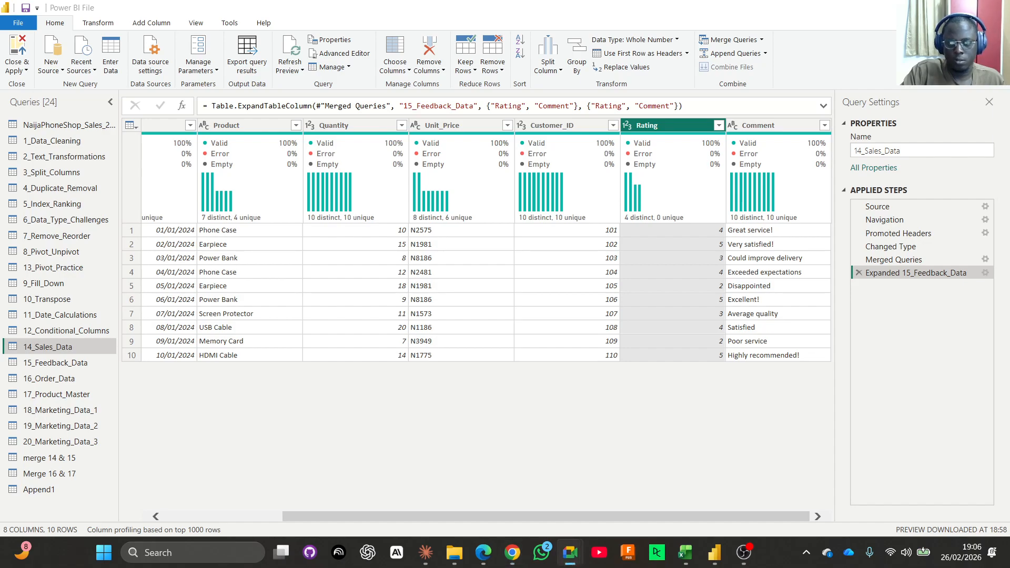
Switch back to Power Query, open the 8_Pivot_Unpivot query, decline the incoming WhatsApp call and dismiss the notification centre.
{"action": "left_click", "coordinate": [64, 253]}
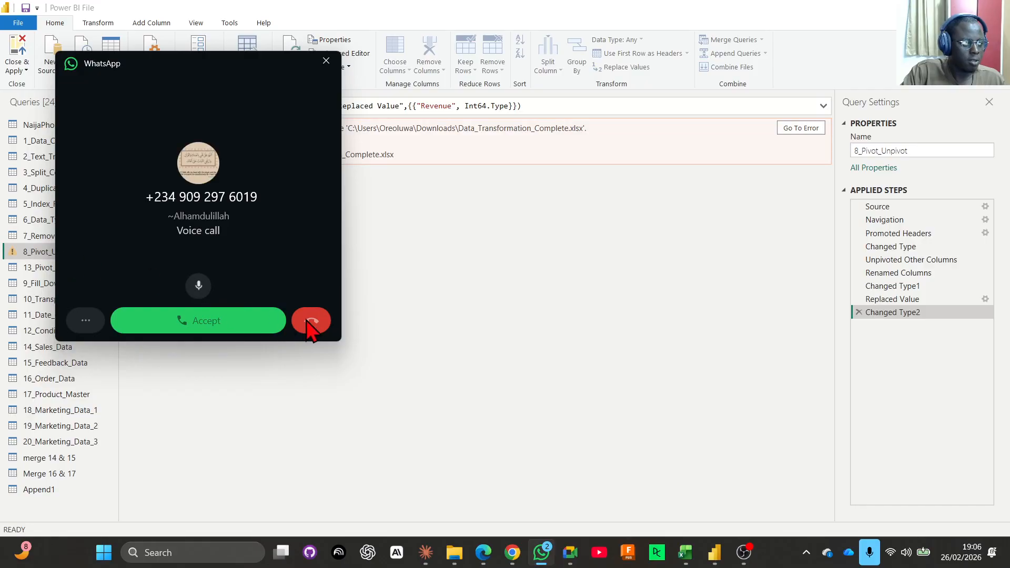
{"action": "left_click", "coordinate": [307, 321]}
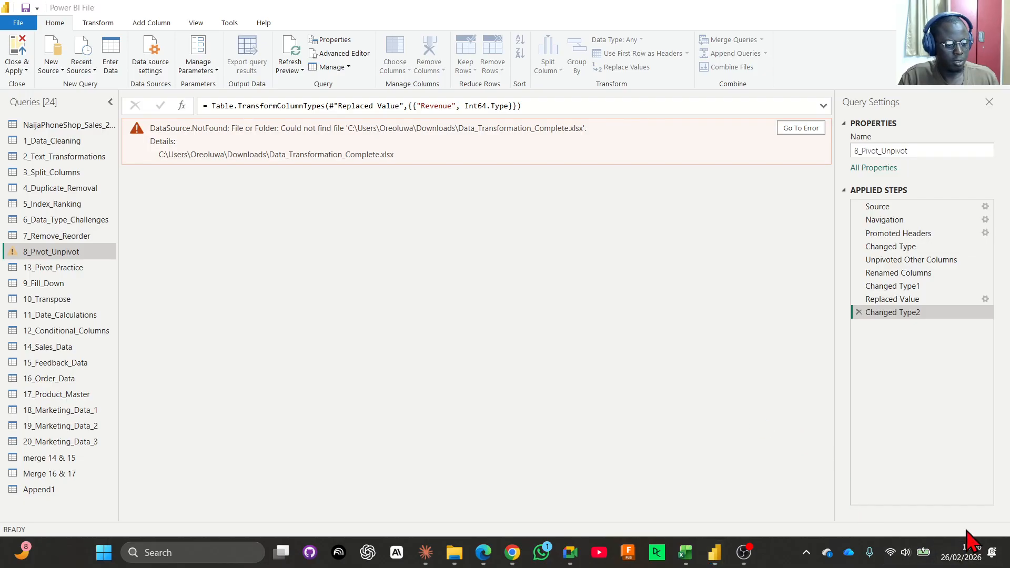
{"action": "left_click", "coordinate": [965, 551]}
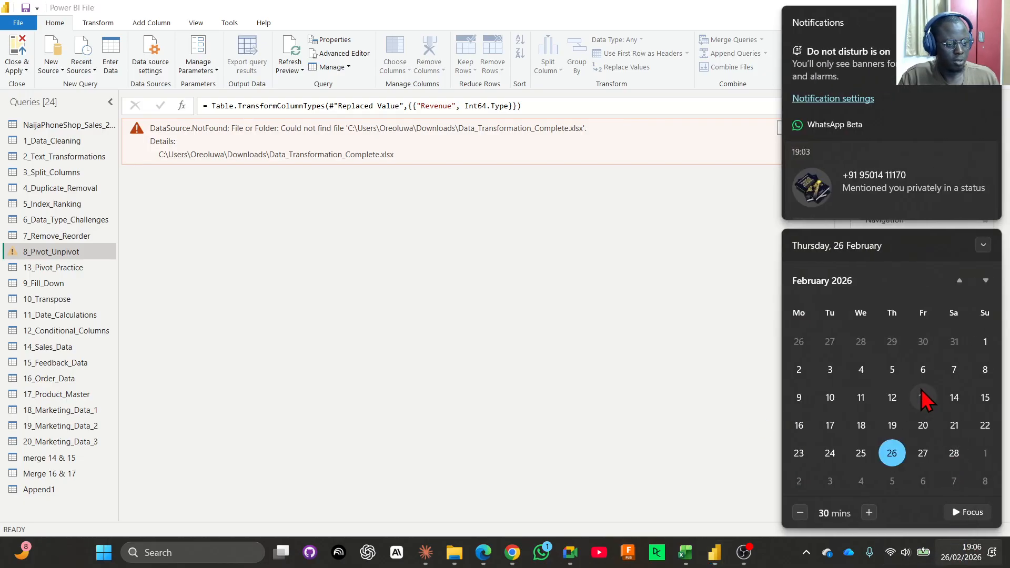
{"action": "left_click", "coordinate": [708, 332]}
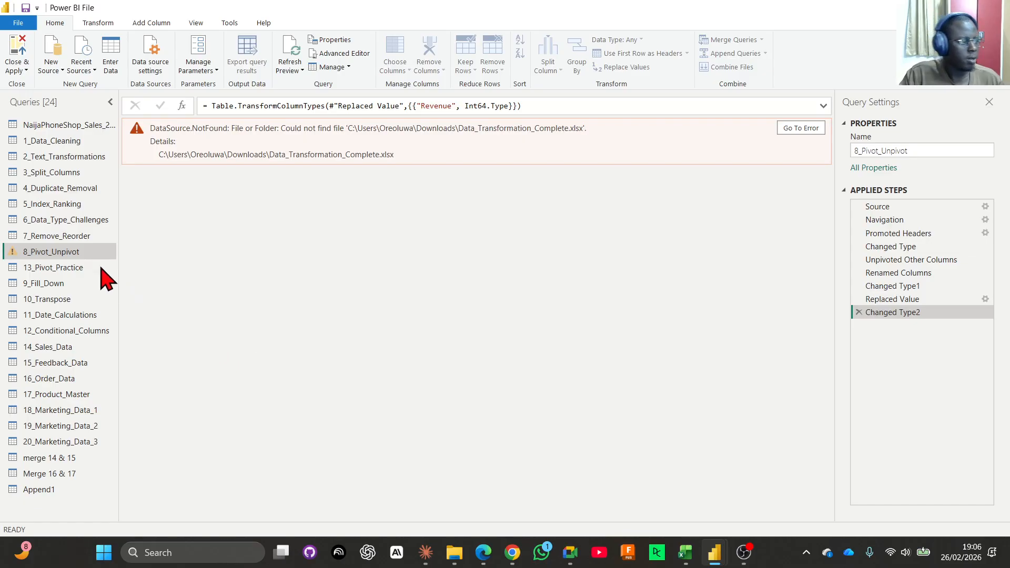
Point the Source step of 8_Pivot_Unpivot to Data_Transformation_Complete.xlsx in the Data Analytics & BI folder under Downloads.
{"action": "left_click", "coordinate": [982, 209]}
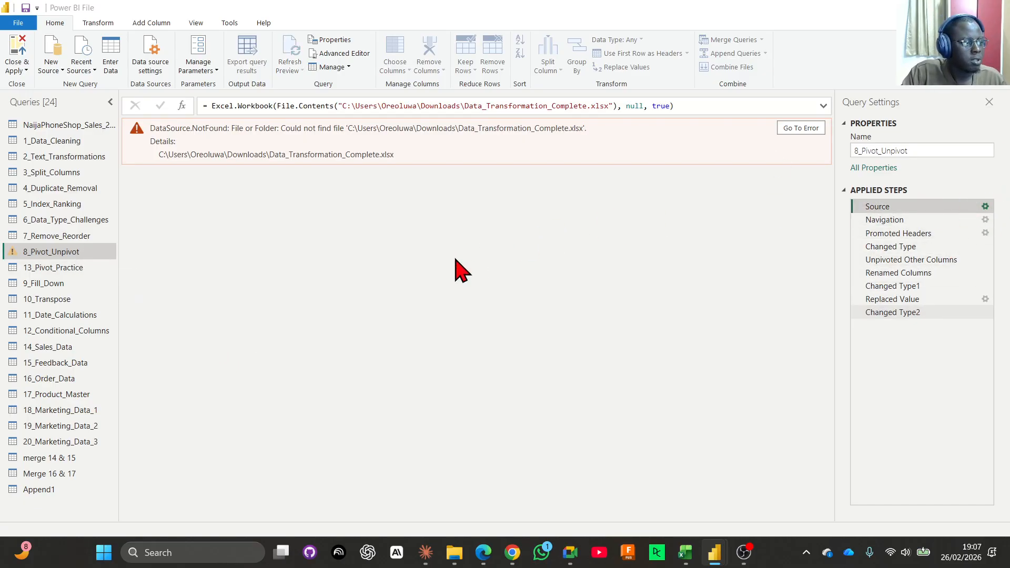
{"action": "triple_click", "coordinate": [477, 259]}
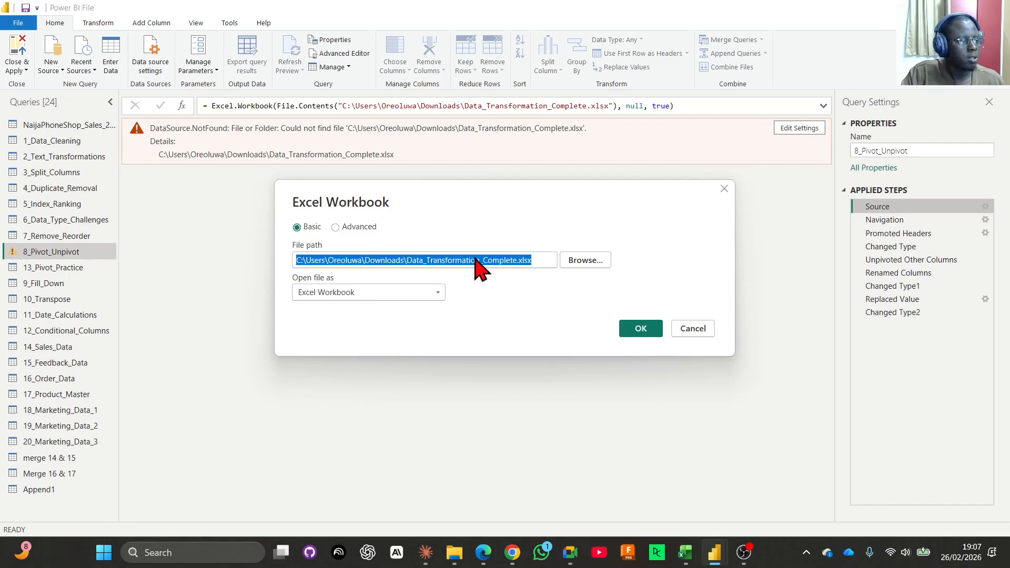
{"action": "type", "text": "C:\\Users\\Oreoluwa\\Downloads\\Data Analytics & BI\\Data_Transformation_Complete.xlsx"}
{"action": "left_click", "coordinate": [645, 330]}
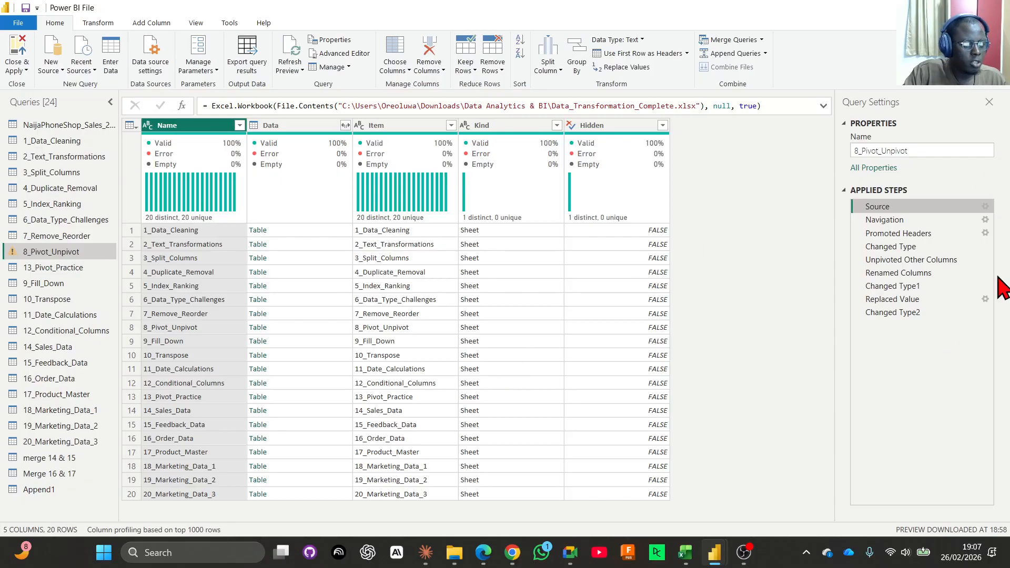
Review the Promoted Headers and Changed Type steps of 8_Pivot_Unpivot, inspecting the 2022, 2023 and 2024 columns.
{"action": "left_click", "coordinate": [898, 233]}
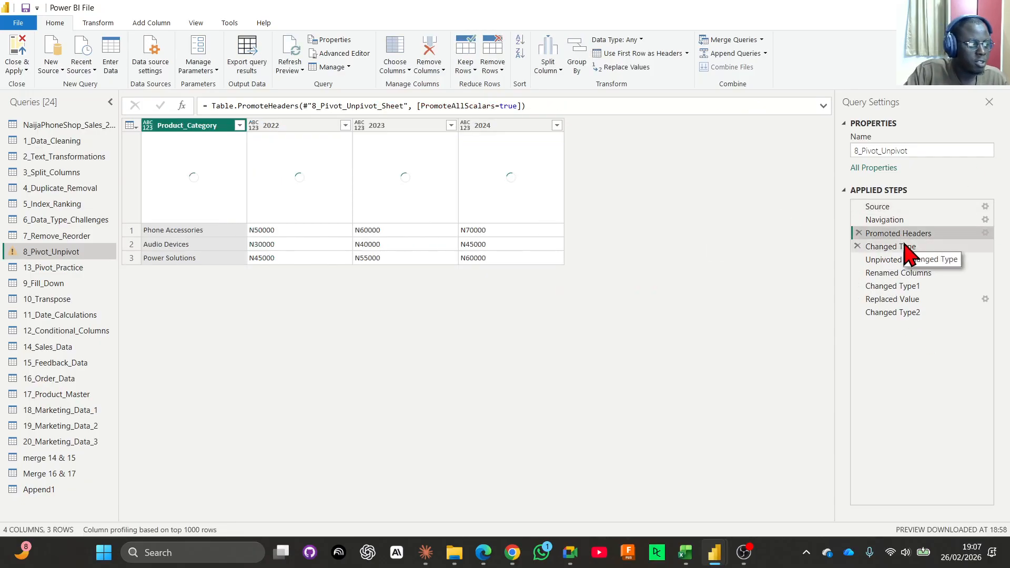
{"action": "left_click", "coordinate": [906, 247]}
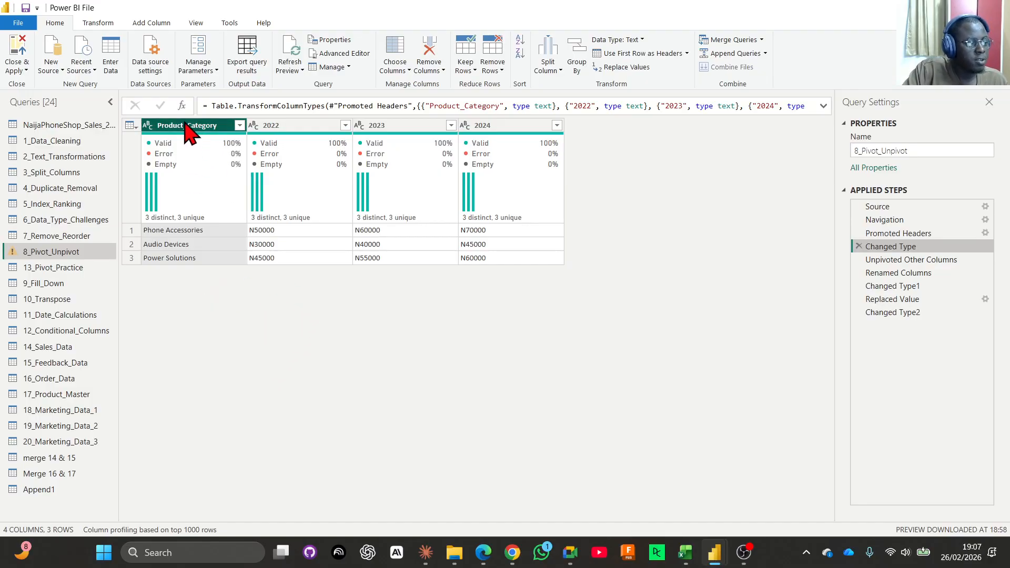
{"action": "left_click", "coordinate": [316, 129]}
{"action": "left_click", "coordinate": [392, 128]}
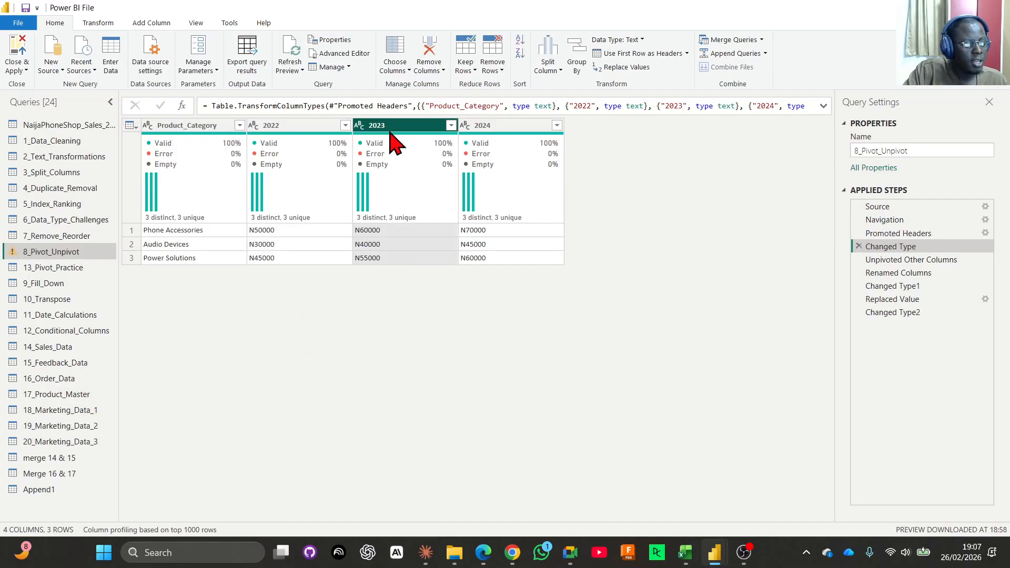
{"action": "left_click", "coordinate": [509, 128]}
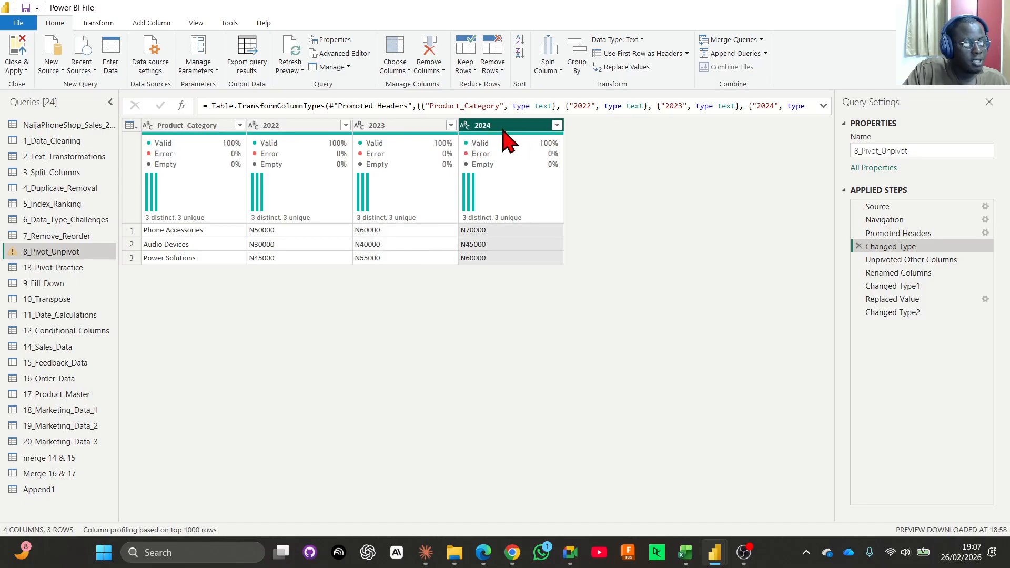
Compare the Changed Type and Changed Type2 steps of 8_Pivot_Unpivot, inspecting the category, year and revenue columns, and dismiss the message notification.
{"action": "left_click", "coordinate": [155, 232]}
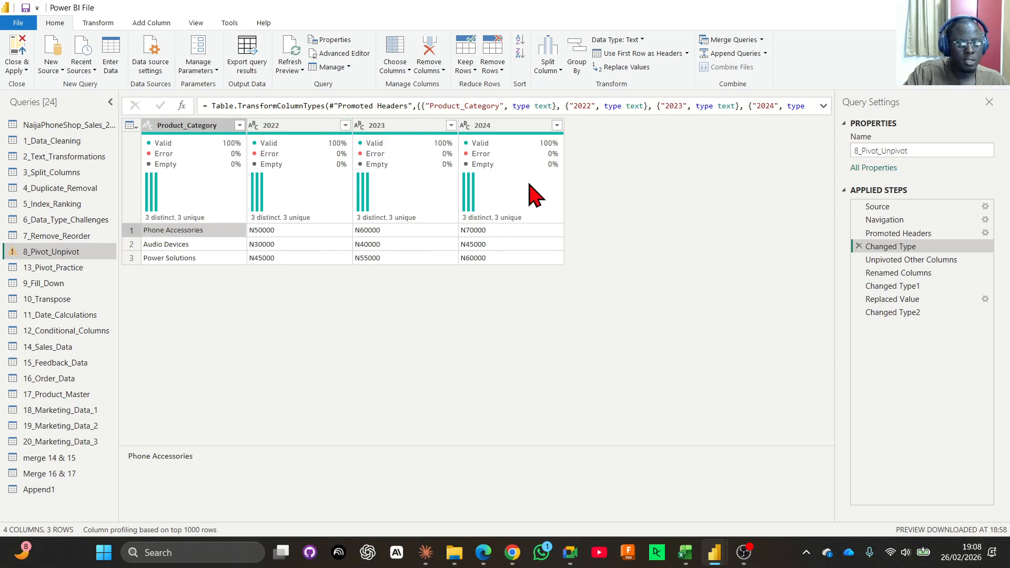
{"action": "left_click", "coordinate": [887, 312]}
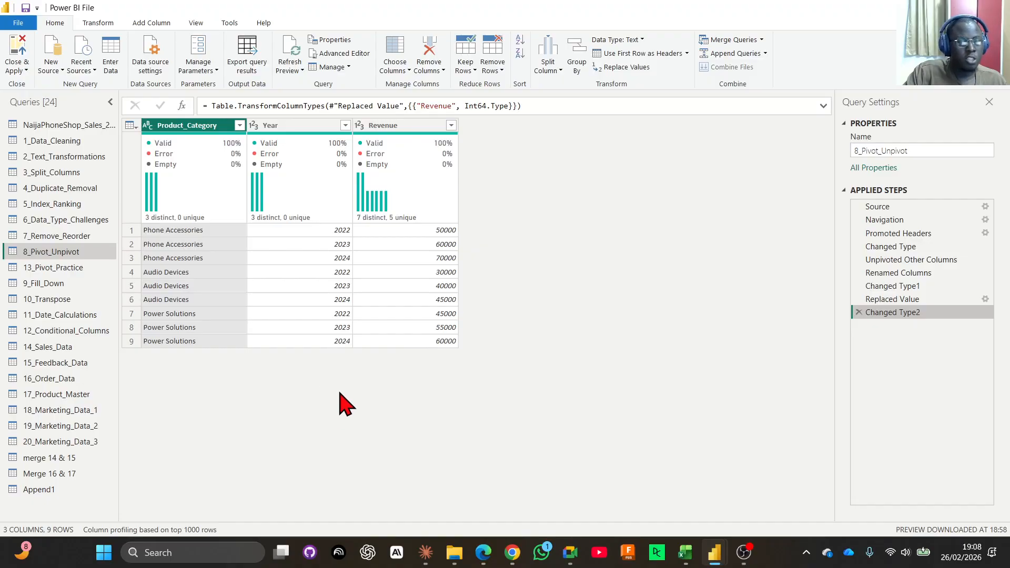
{"action": "left_click", "coordinate": [894, 246]}
{"action": "left_click", "coordinate": [277, 127]}
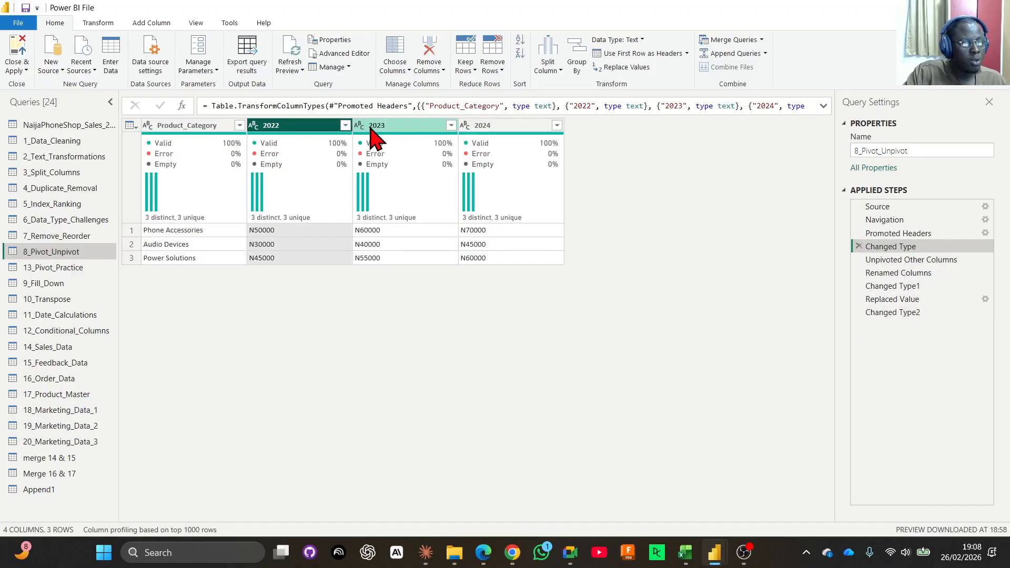
{"action": "left_click", "coordinate": [372, 127]}
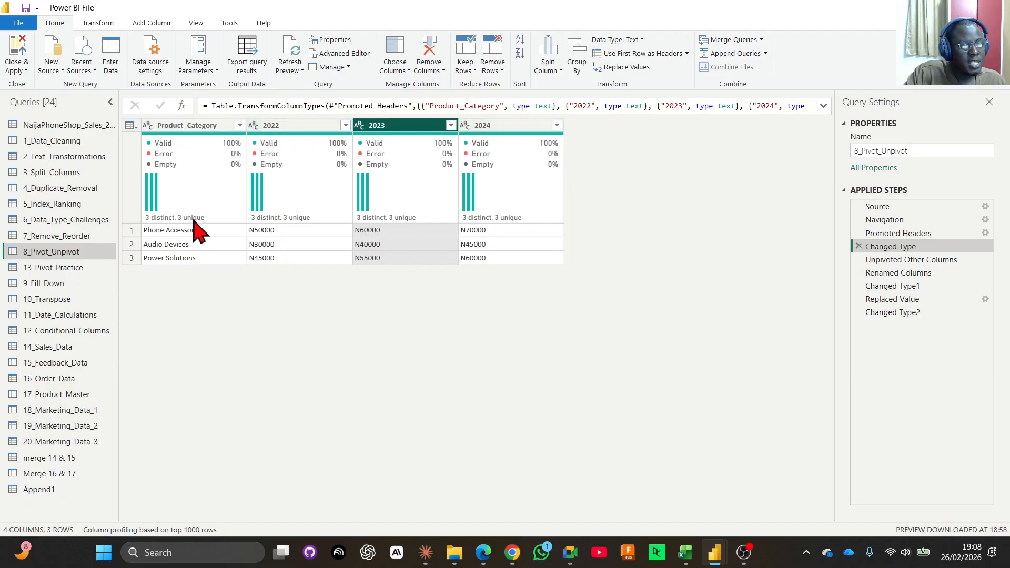
{"action": "mouse_move", "coordinate": [194, 245]}
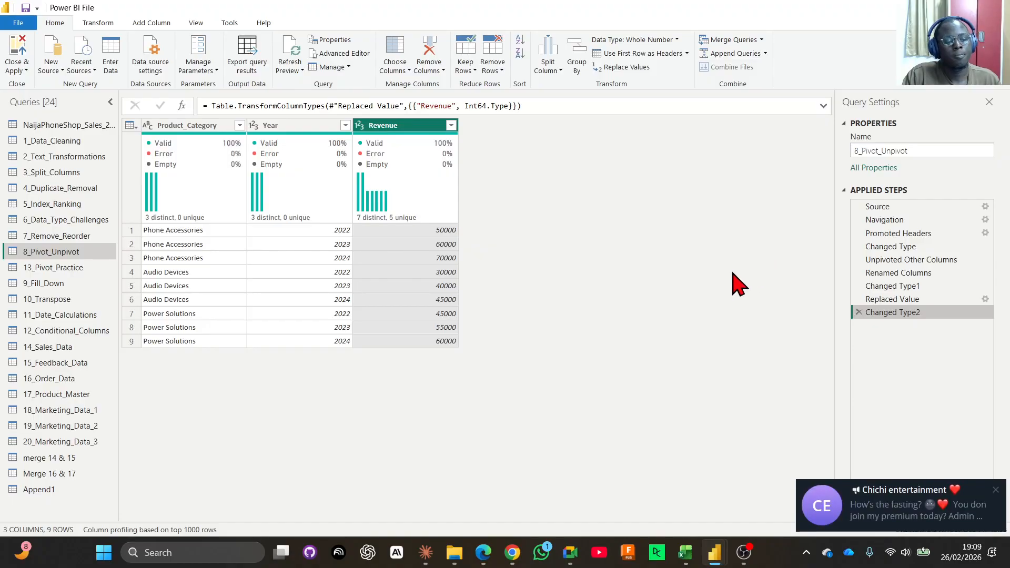
{"action": "left_click", "coordinate": [996, 490]}
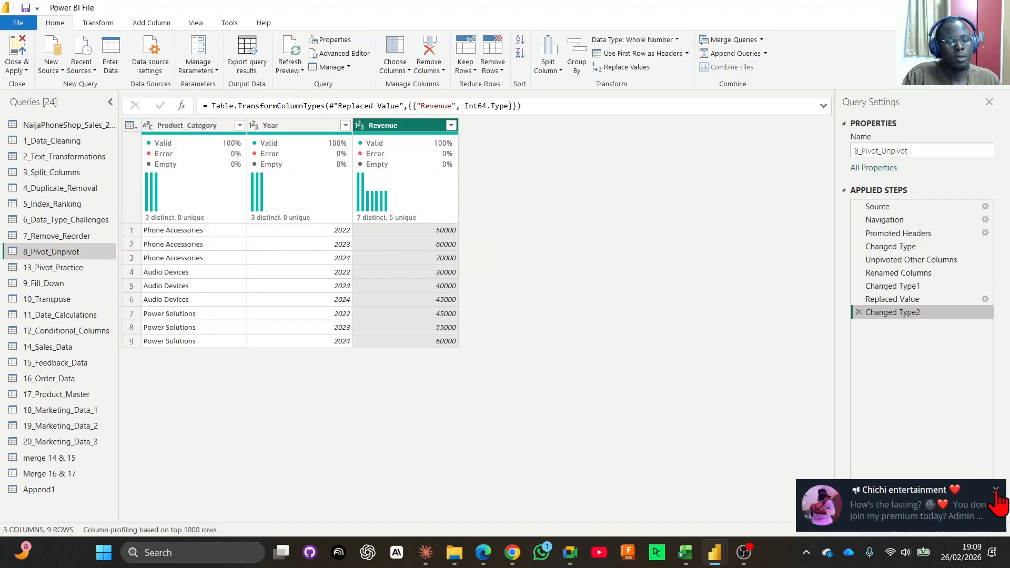
{"action": "left_click", "coordinate": [994, 489]}
{"action": "left_click_drag", "start_coordinate": [918, 294], "coordinate": [886, 304]}
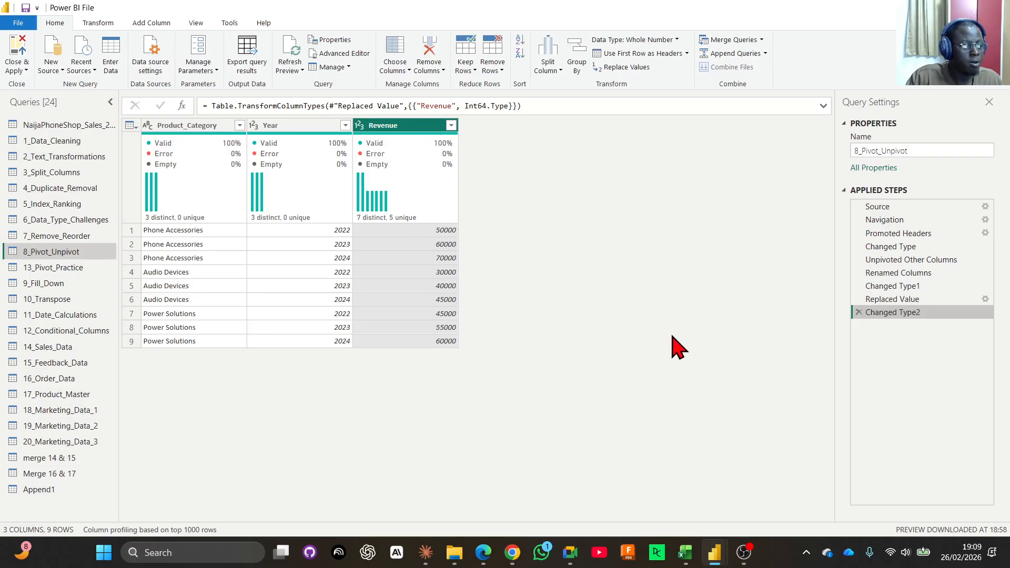
View the Append1 query and open the 11_Date_Calculations query.
{"action": "left_click", "coordinate": [53, 489]}
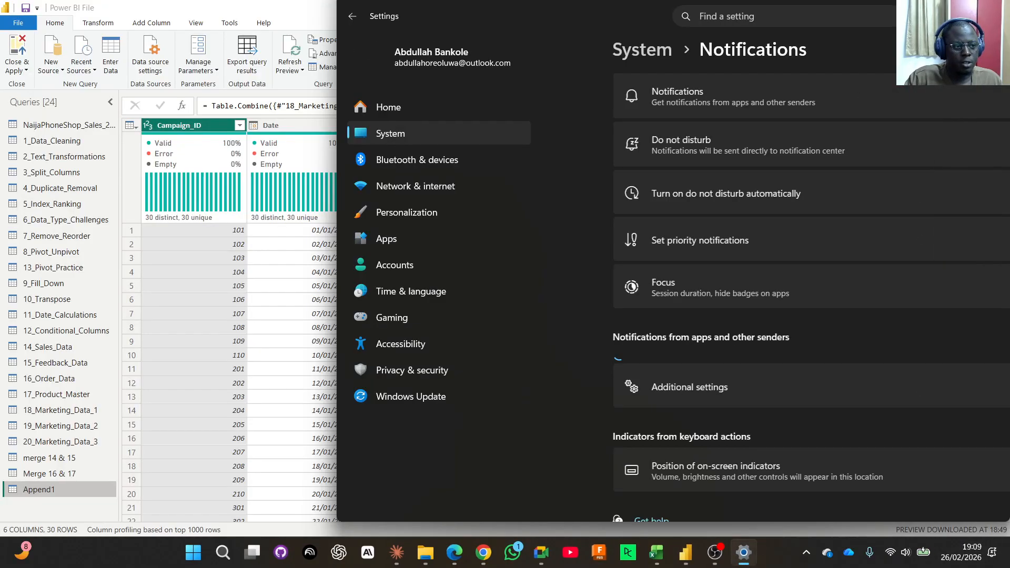
{"action": "left_click_drag", "start_coordinate": [632, 11], "coordinate": [1009, 95]}
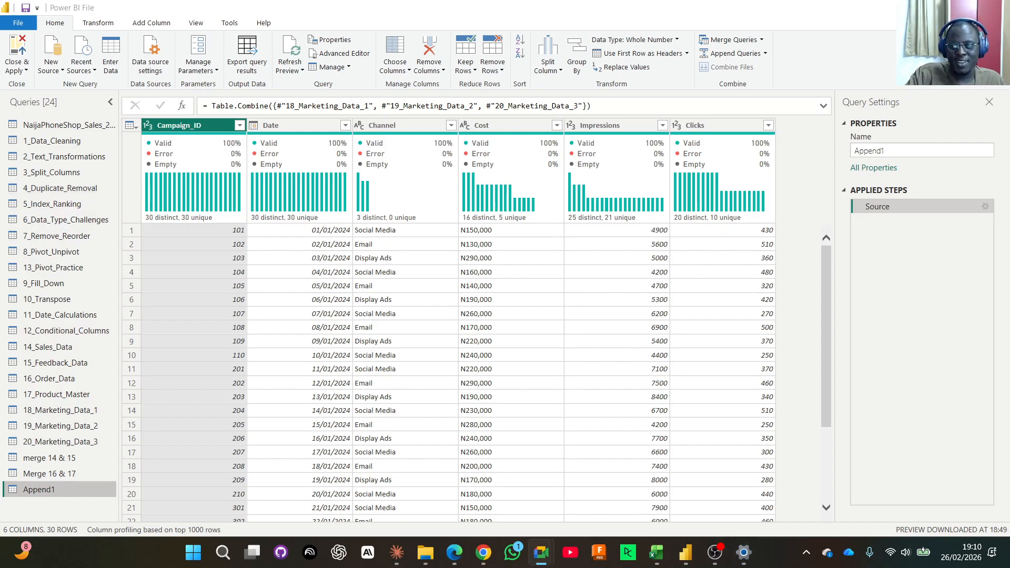
{"action": "left_click", "coordinate": [69, 315]}
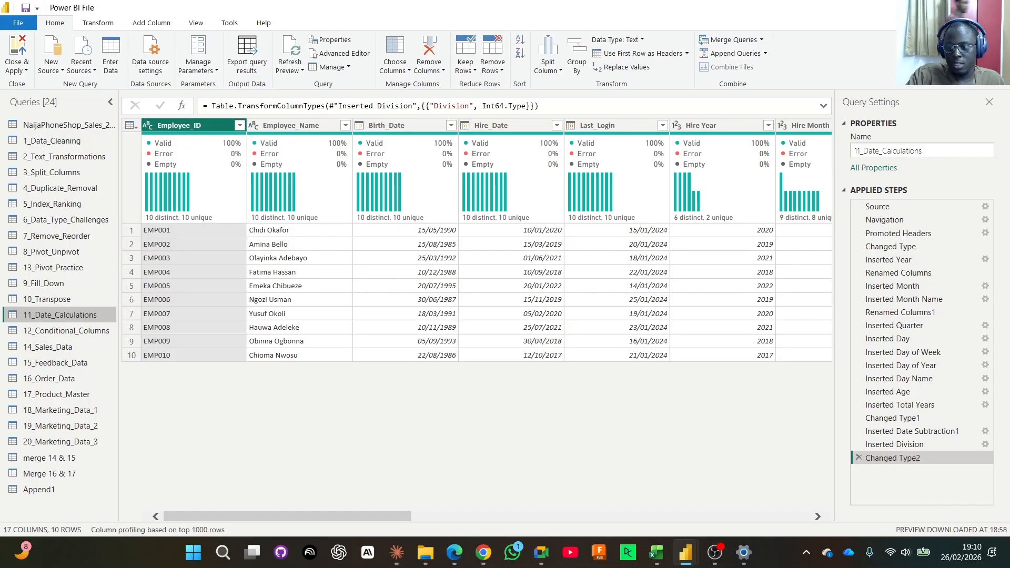
{"action": "key", "text": "alt+Tab"}
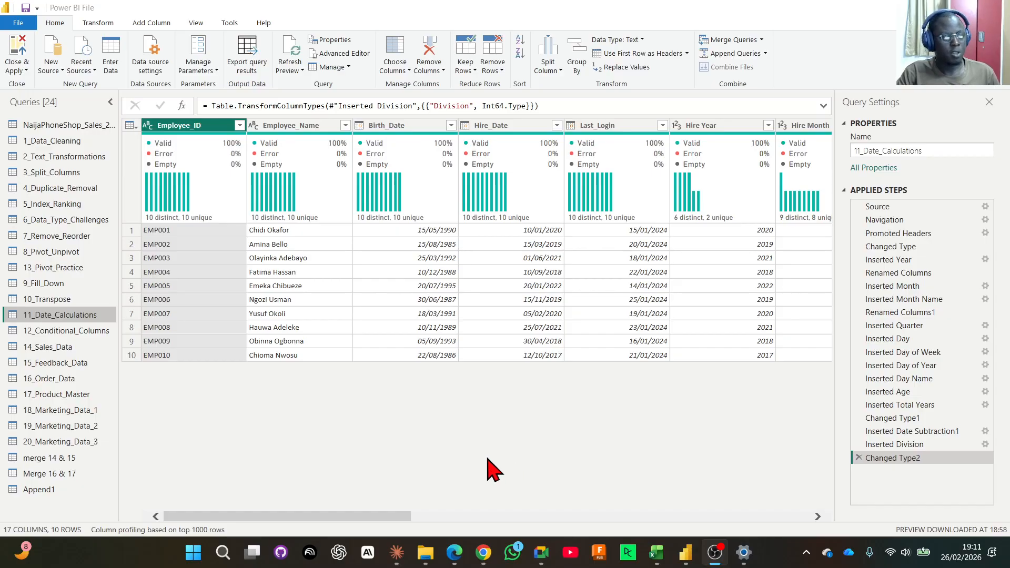
{"action": "left_click", "coordinate": [360, 127]}
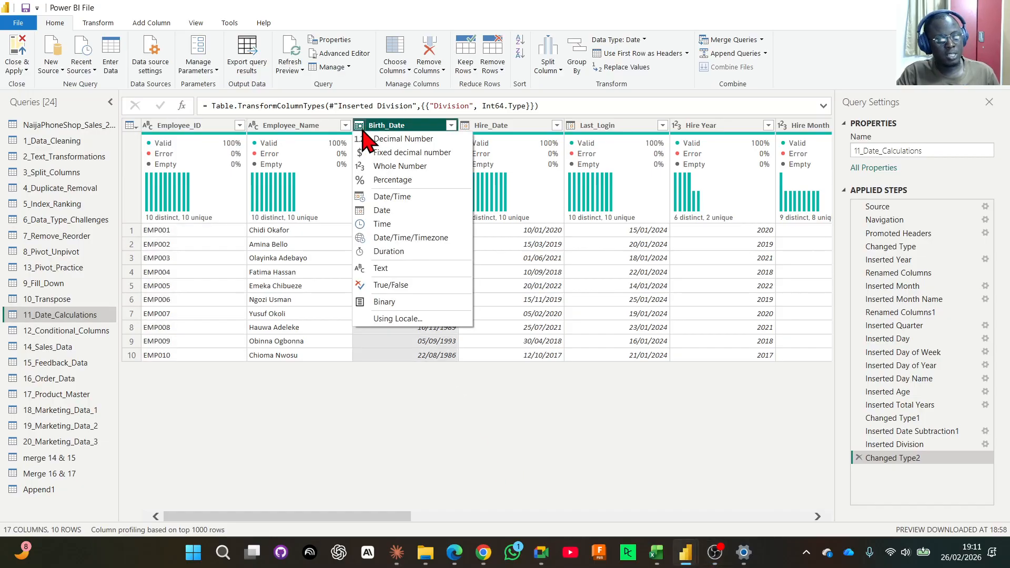
{"action": "left_click", "coordinate": [414, 320]}
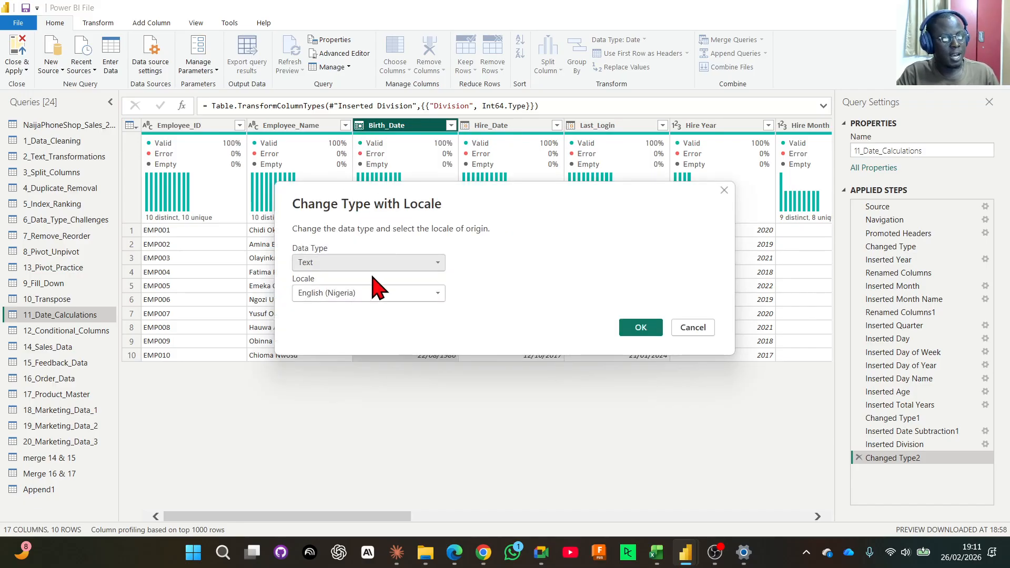
{"action": "left_click", "coordinate": [358, 263]}
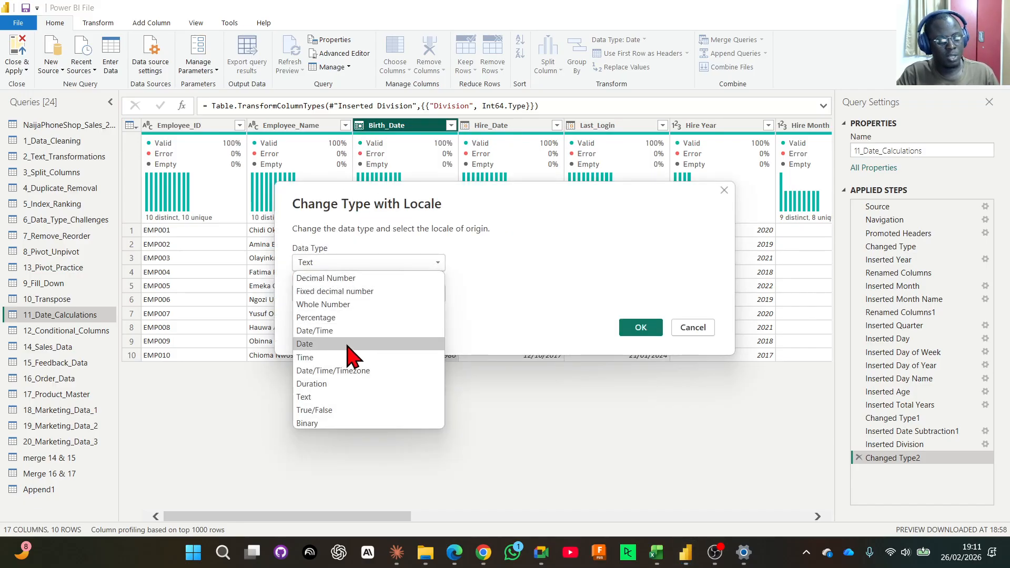
{"action": "left_click", "coordinate": [337, 354]}
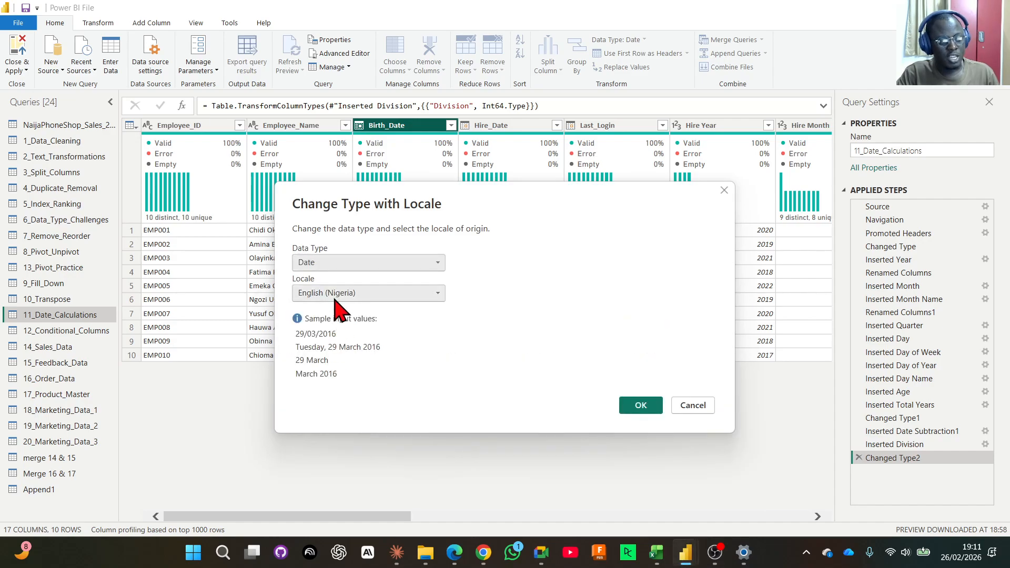
{"action": "left_click", "coordinate": [342, 293]}
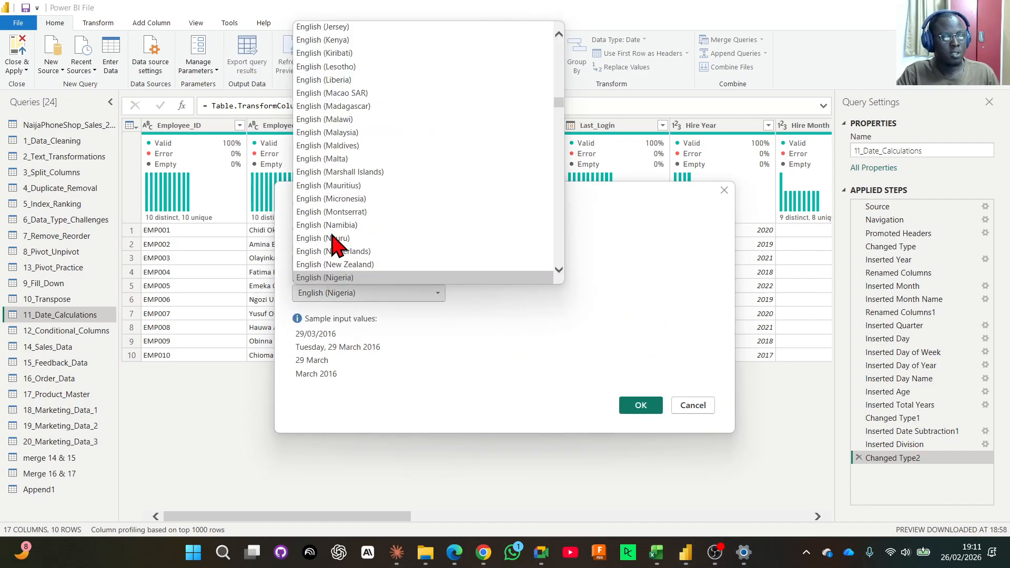
{"action": "scroll", "coordinate": [332, 187], "scroll_direction": "down", "scroll_amount": 20}
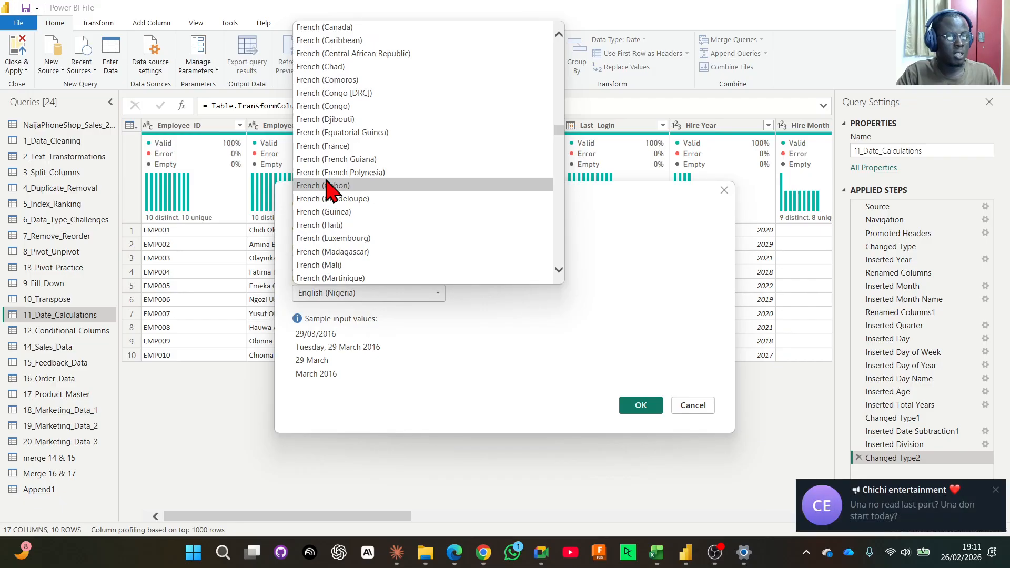
{"action": "left_click", "coordinate": [996, 489]}
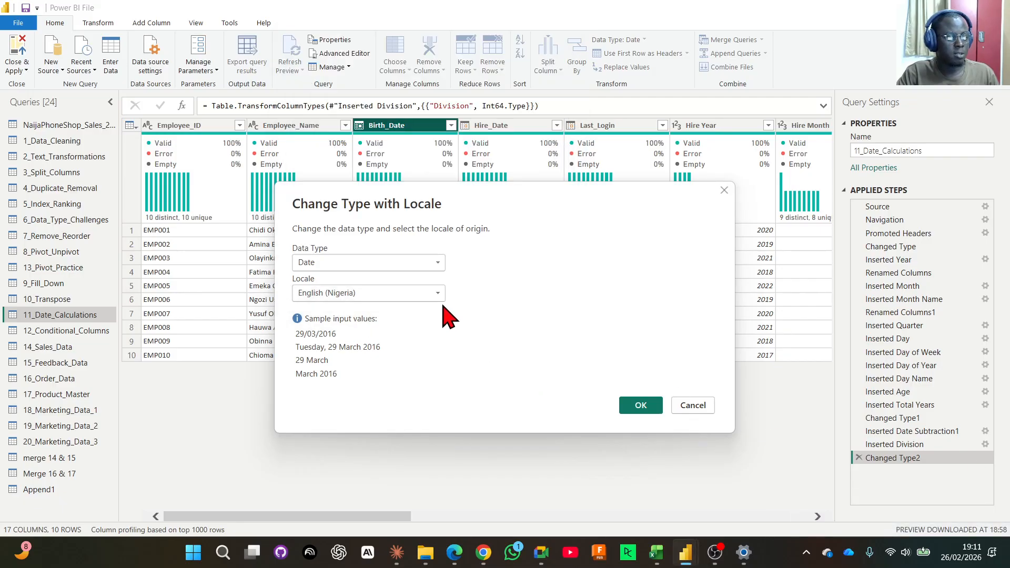
{"action": "left_click", "coordinate": [429, 292]}
{"action": "scroll", "coordinate": [423, 234], "scroll_direction": "down", "scroll_amount": 20}
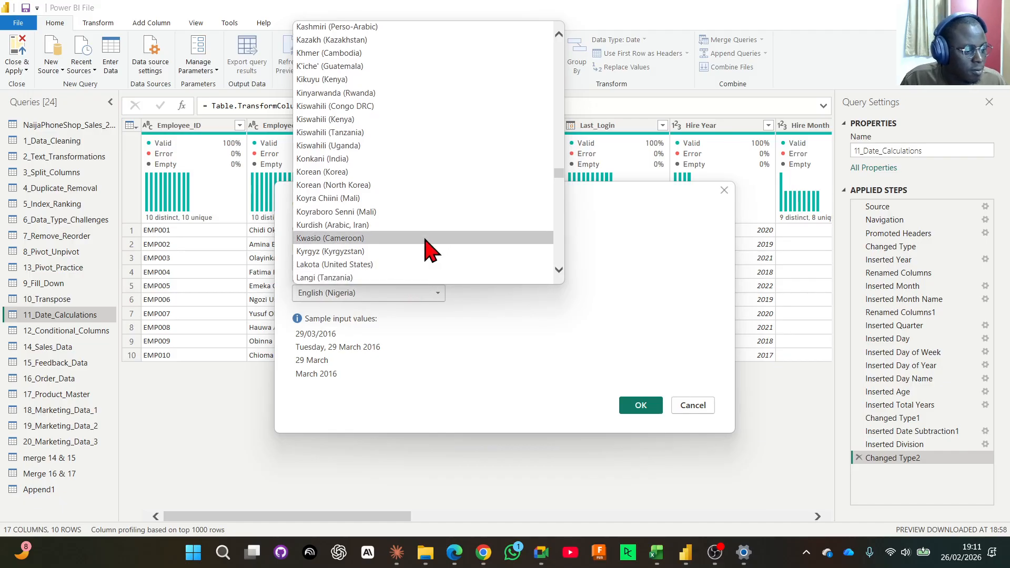
{"action": "scroll", "coordinate": [410, 194], "scroll_direction": "down", "scroll_amount": 5}
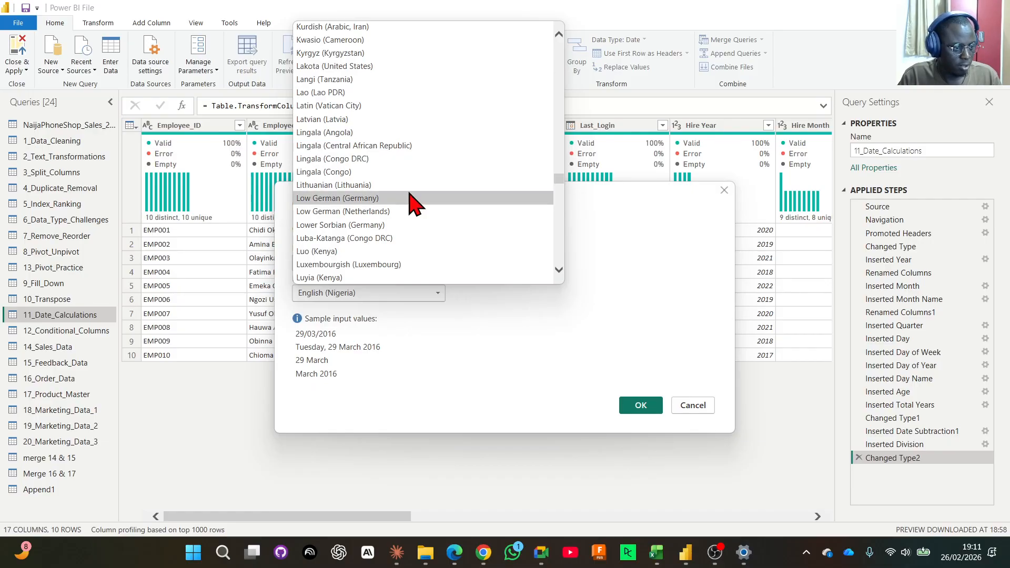
{"action": "left_click", "coordinate": [693, 406]}
{"action": "left_click", "coordinate": [693, 406]}
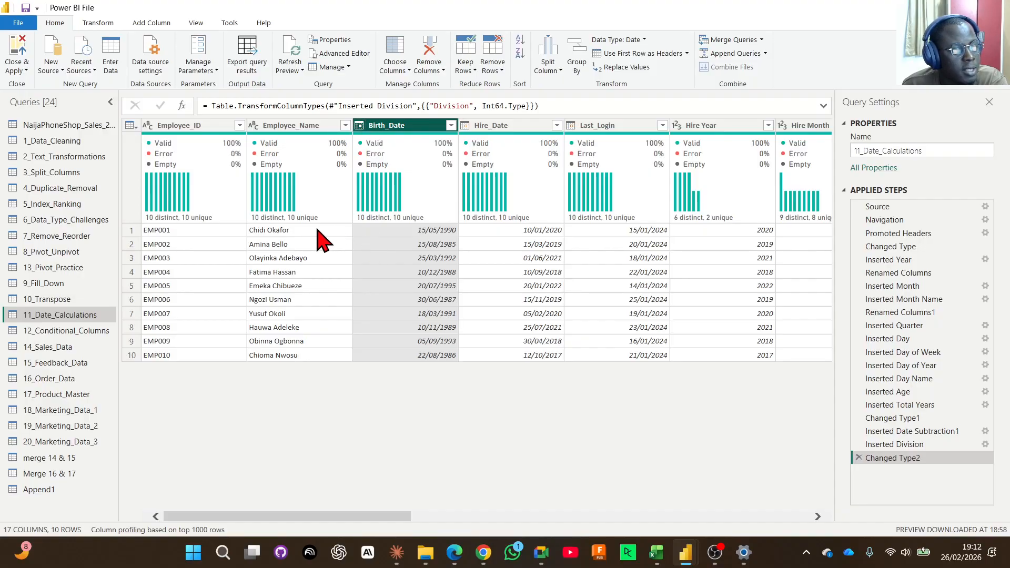
Change the Birth_Date column's type using locale, with data type Date and locale English (United States).
{"action": "left_click", "coordinate": [359, 126]}
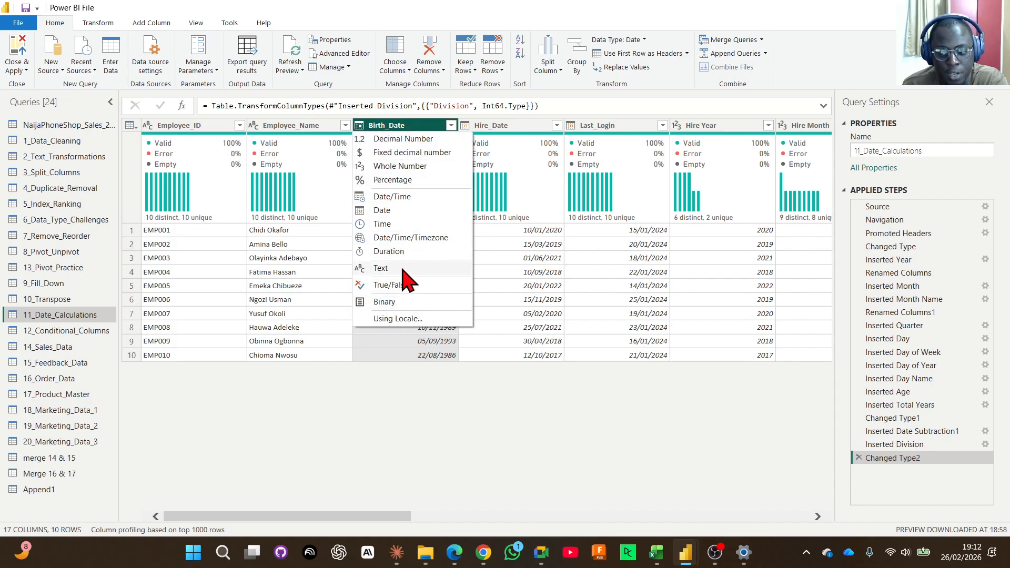
{"action": "left_click", "coordinate": [409, 318]}
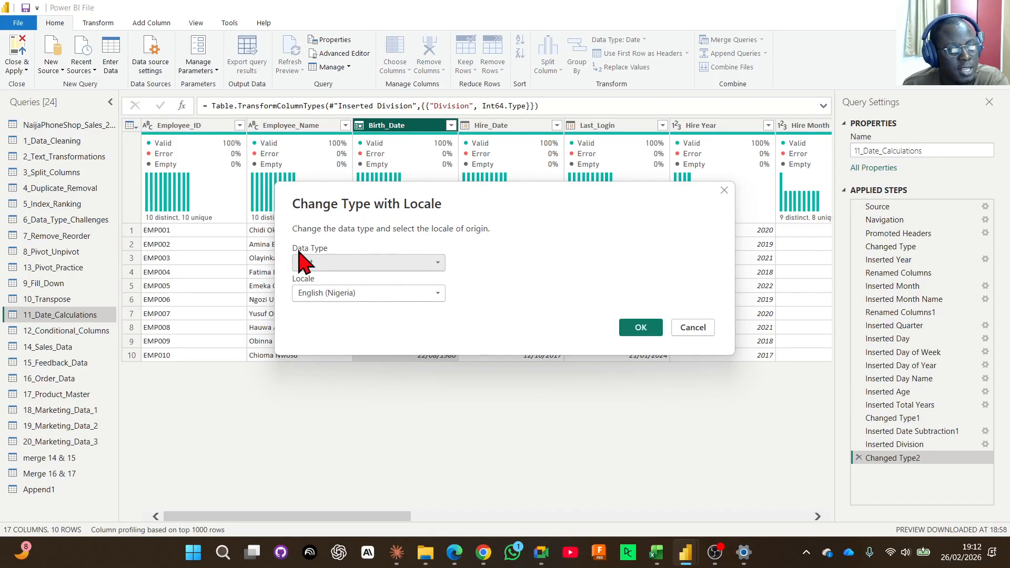
{"action": "left_click", "coordinate": [329, 264]}
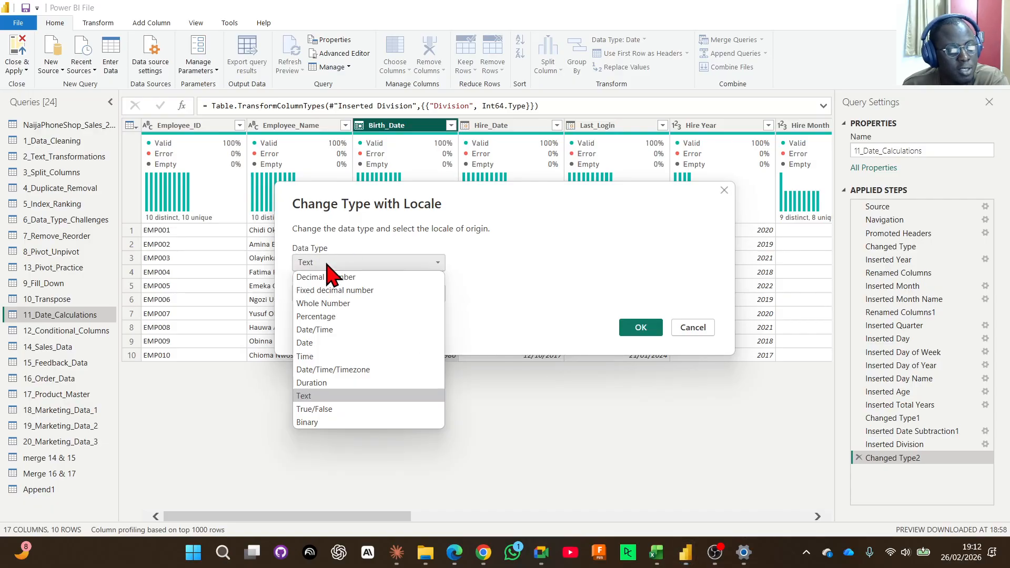
{"action": "left_click", "coordinate": [361, 345]}
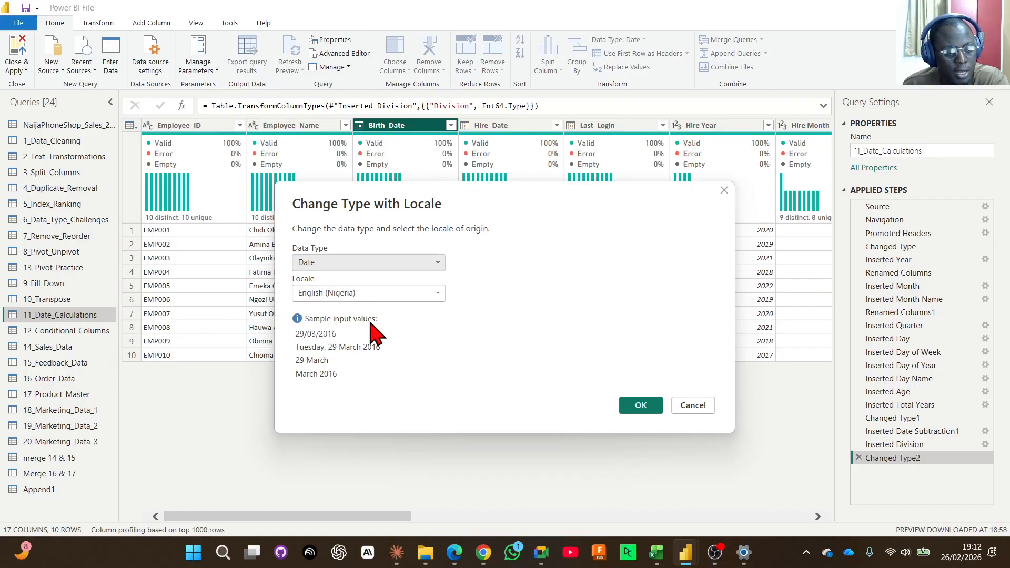
{"action": "left_click", "coordinate": [348, 293]}
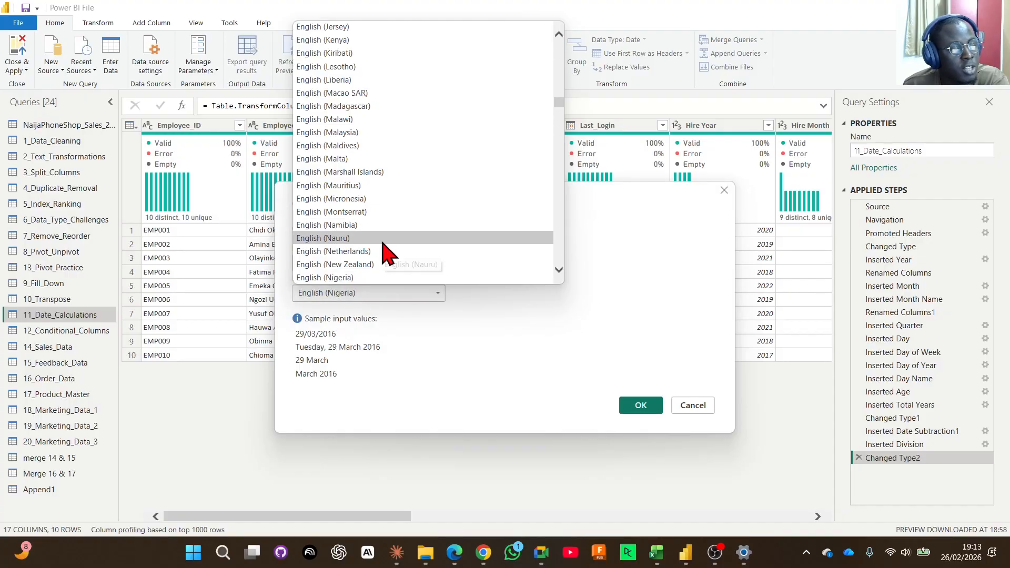
{"action": "scroll", "coordinate": [387, 242], "scroll_direction": "down", "scroll_amount": 3}
{"action": "scroll", "coordinate": [395, 239], "scroll_direction": "down", "scroll_amount": 9}
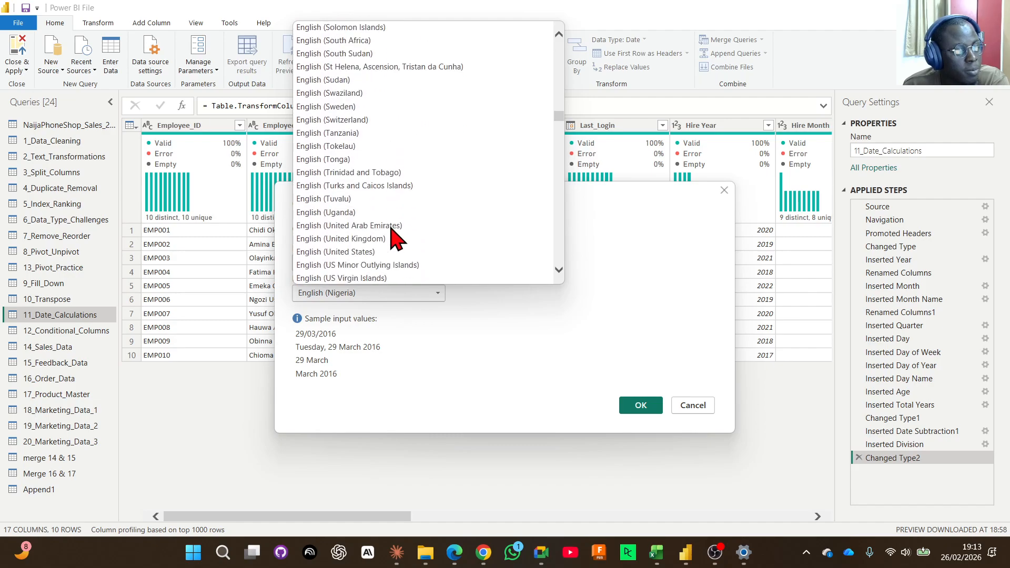
{"action": "scroll", "coordinate": [394, 237], "scroll_direction": "down", "scroll_amount": 1}
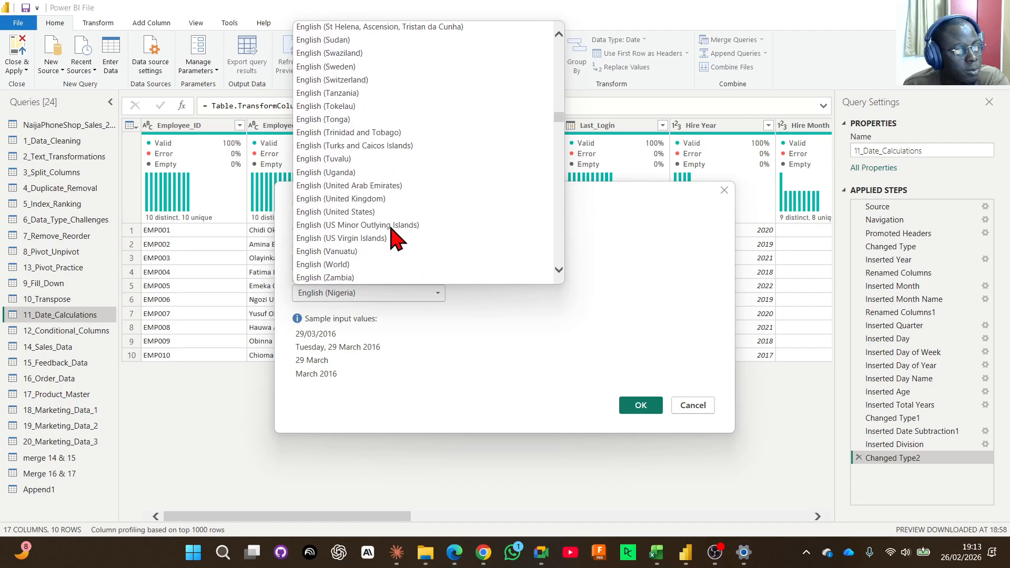
{"action": "left_click", "coordinate": [354, 213]}
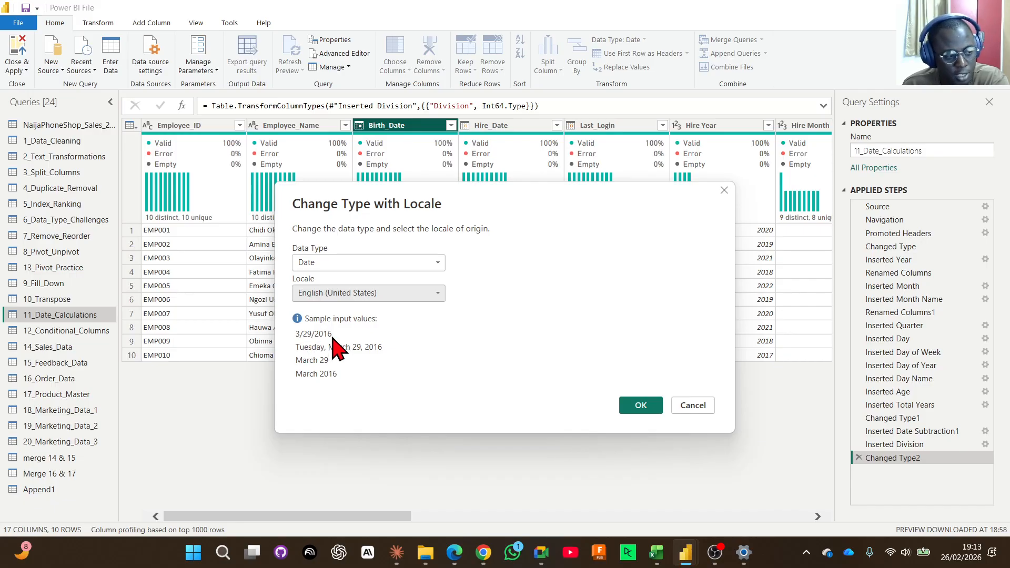
{"action": "left_click", "coordinate": [636, 406]}
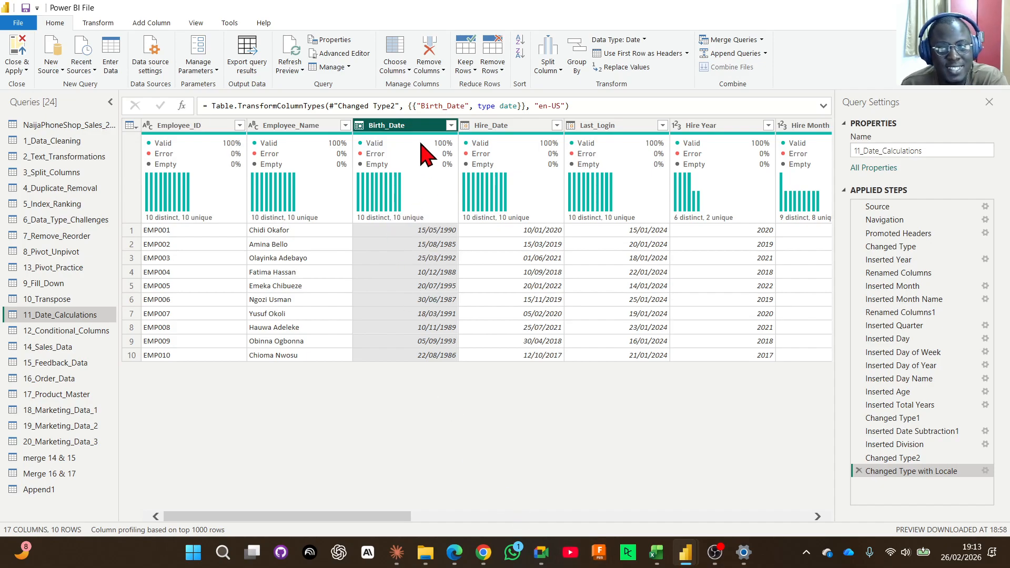
{"action": "mouse_move", "coordinate": [423, 153]}
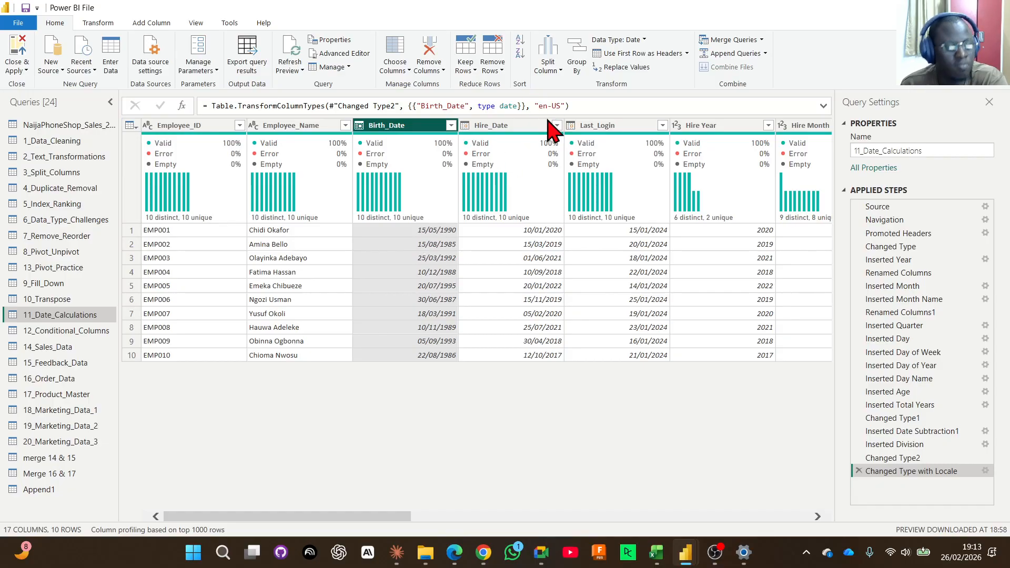
Switch to Chrome and examine the description and data preview of dirty_cafe_sales.csv on the Kaggle Cafe Sales dataset page.
{"action": "left_click", "coordinate": [484, 552]}
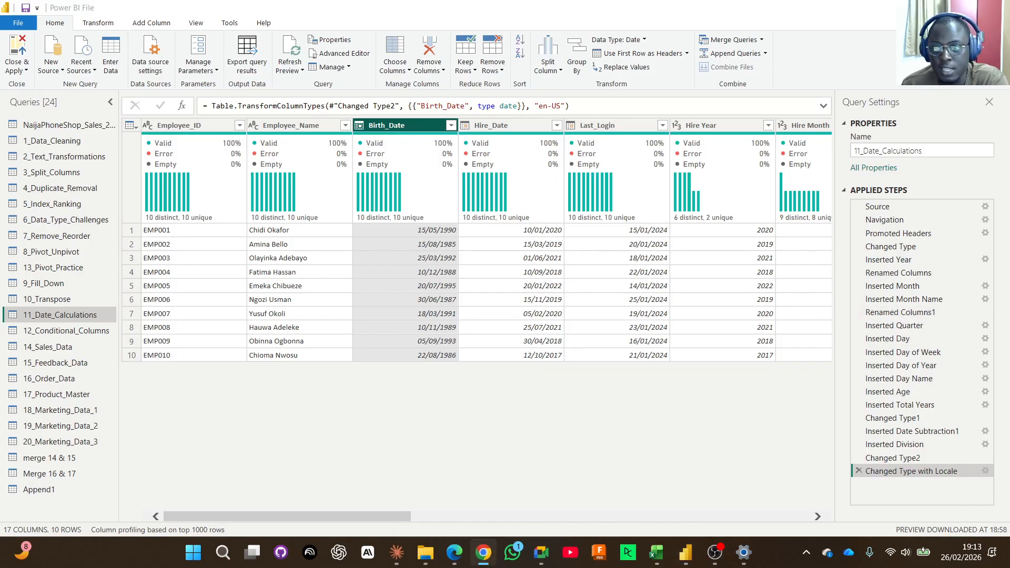
{"action": "left_click_drag", "start_coordinate": [1009, 239], "coordinate": [629, 5]}
{"action": "scroll", "coordinate": [518, 268], "scroll_direction": "down", "scroll_amount": 10}
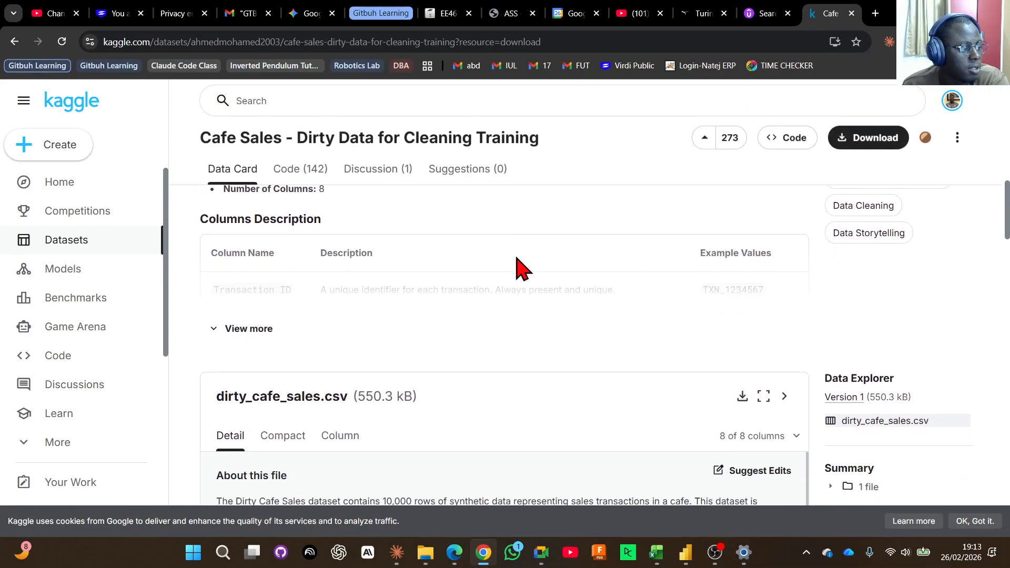
{"action": "scroll", "coordinate": [519, 268], "scroll_direction": "down", "scroll_amount": 4}
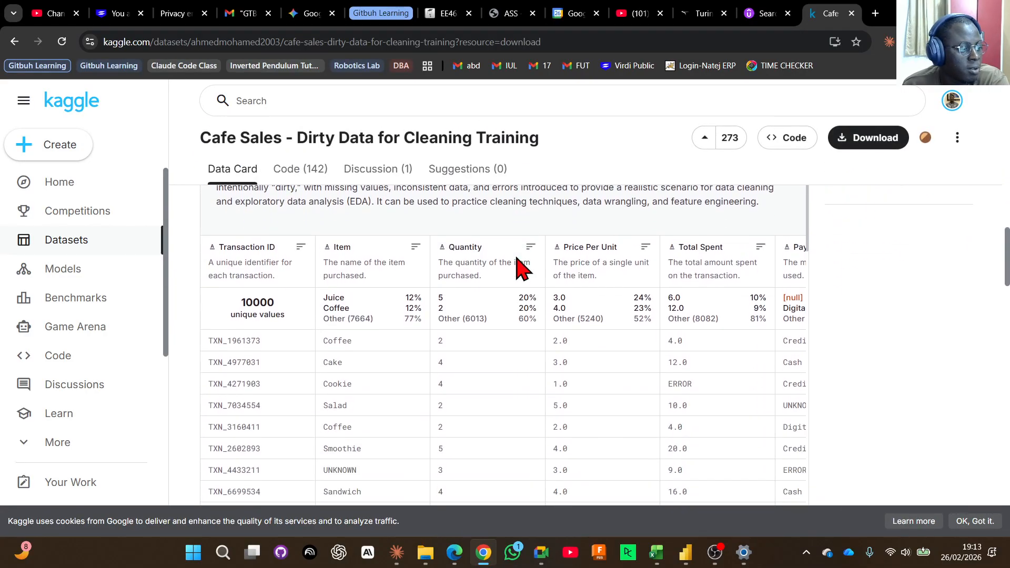
{"action": "scroll", "coordinate": [518, 268], "scroll_direction": "up", "scroll_amount": 3}
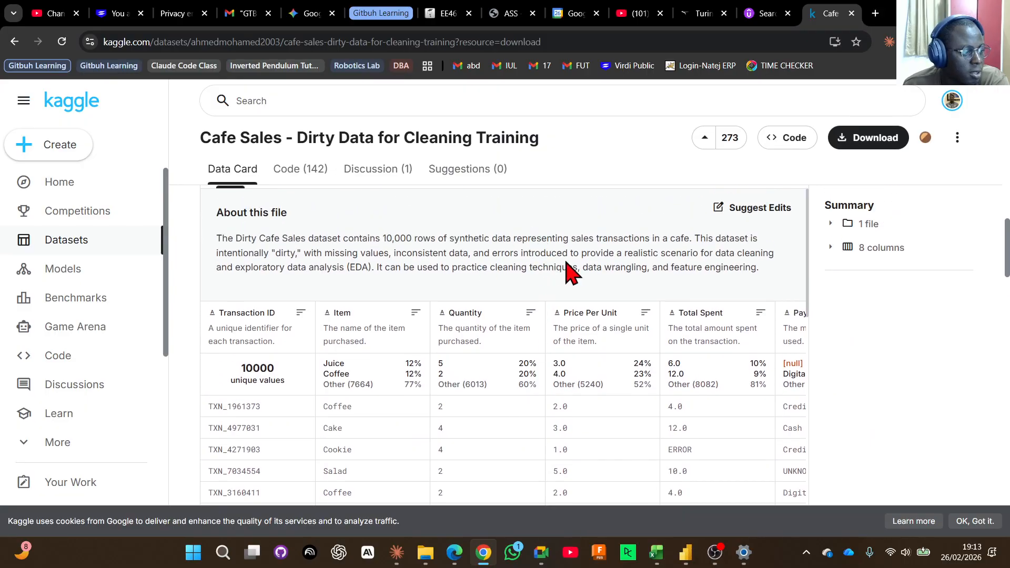
Examine the dirty_cafe_sales.csv preview from the item and price columns across to the Payment Method, Location and Transaction Date columns.
{"action": "left_click", "coordinate": [578, 316]}
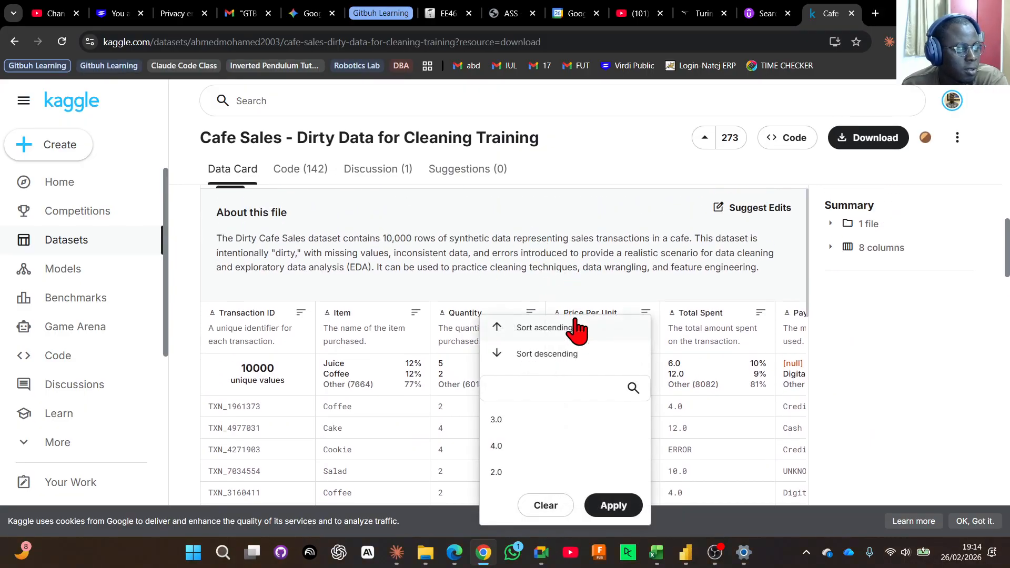
{"action": "left_click", "coordinate": [576, 254]}
{"action": "scroll", "coordinate": [599, 293], "scroll_direction": "down", "scroll_amount": 3}
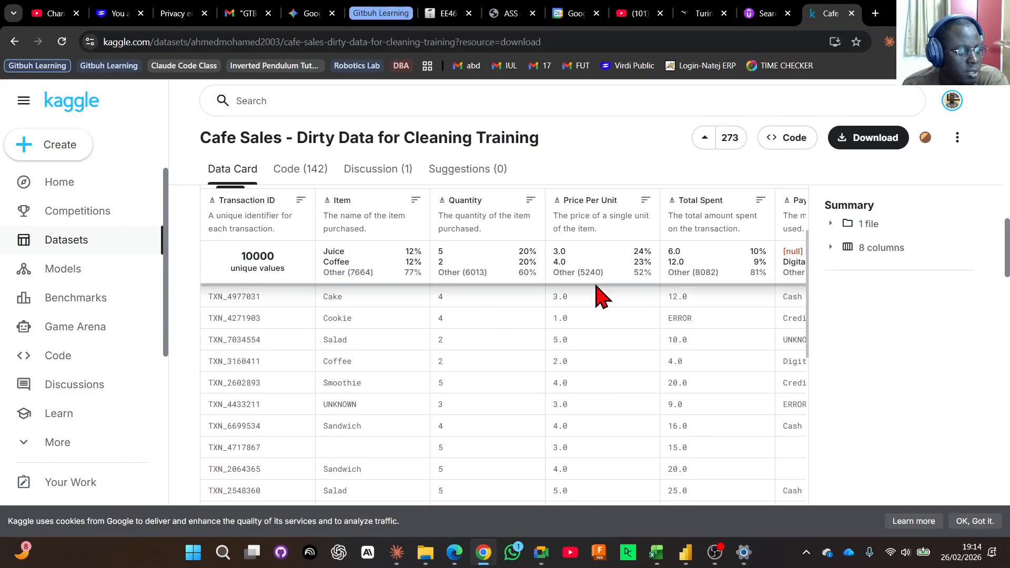
{"action": "scroll", "coordinate": [842, 301], "scroll_direction": "down", "scroll_amount": 10}
{"action": "scroll", "coordinate": [842, 301], "scroll_direction": "up", "scroll_amount": 5}
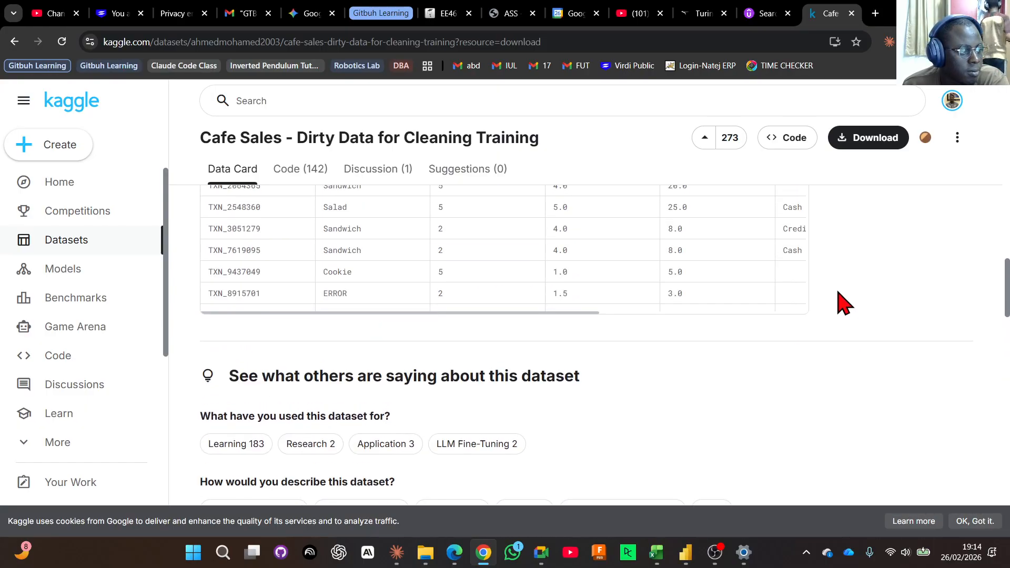
{"action": "left_click_drag", "start_coordinate": [557, 313], "coordinate": [799, 324]}
{"action": "scroll", "coordinate": [481, 318], "scroll_direction": "up", "scroll_amount": 2}
{"action": "scroll", "coordinate": [480, 211], "scroll_direction": "up", "scroll_amount": 5}
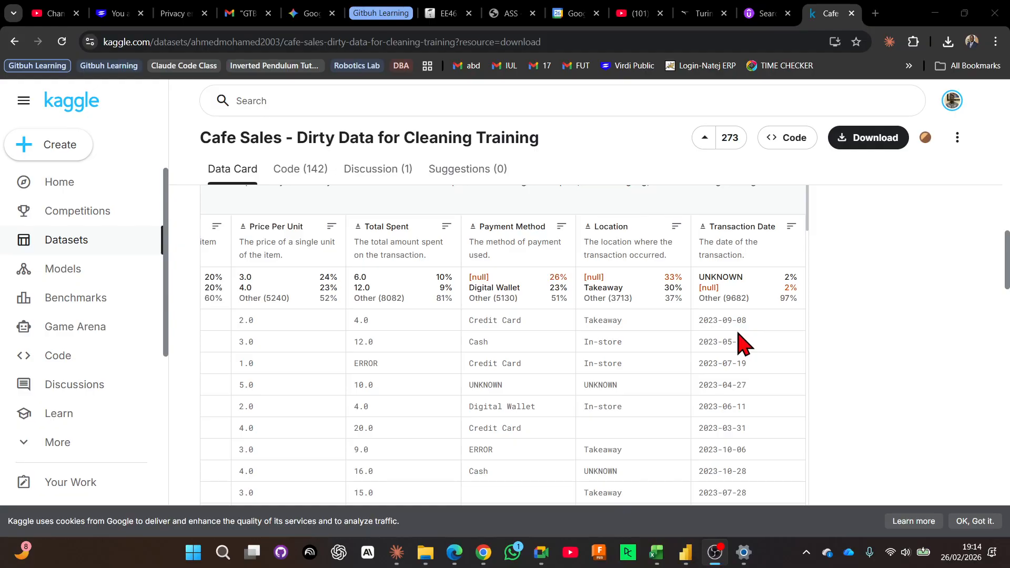
Examine the Transaction Date values and other entries down the cafe sales preview, and switch back to the Power Query Editor.
{"action": "scroll", "coordinate": [742, 345], "scroll_direction": "down", "scroll_amount": 10}
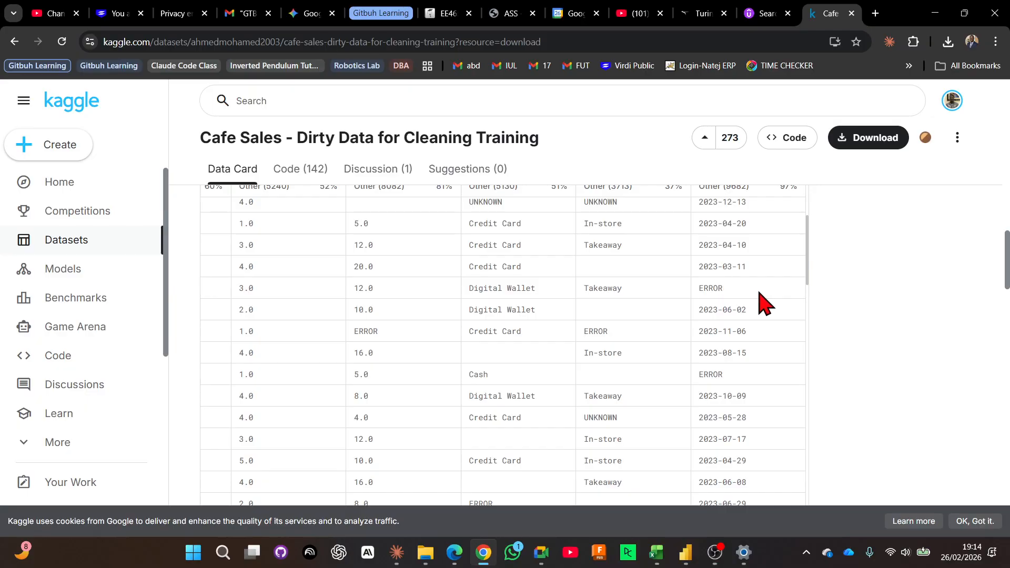
{"action": "scroll", "coordinate": [764, 305], "scroll_direction": "down", "scroll_amount": 15}
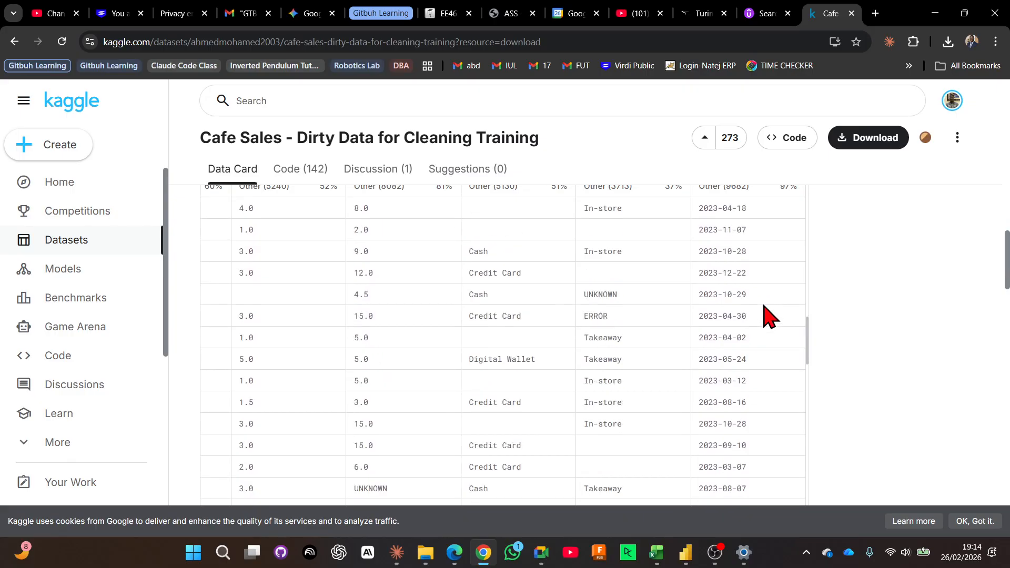
{"action": "left_click_drag", "start_coordinate": [703, 349], "coordinate": [762, 358]}
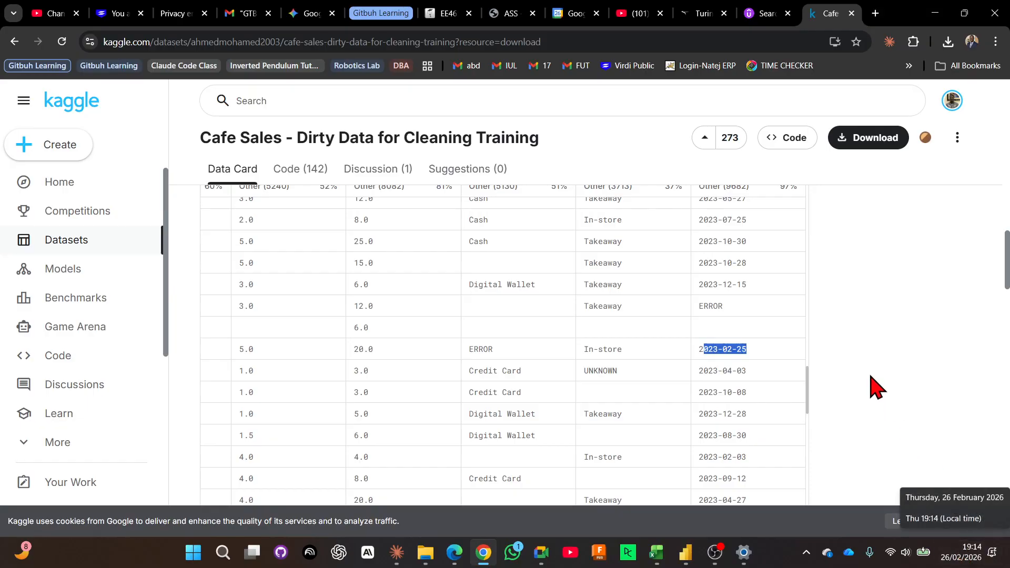
{"action": "left_click", "coordinate": [908, 431]}
{"action": "scroll", "coordinate": [773, 387], "scroll_direction": "down", "scroll_amount": 5}
{"action": "scroll", "coordinate": [773, 388], "scroll_direction": "down", "scroll_amount": 2}
{"action": "scroll", "coordinate": [774, 387], "scroll_direction": "down", "scroll_amount": 6}
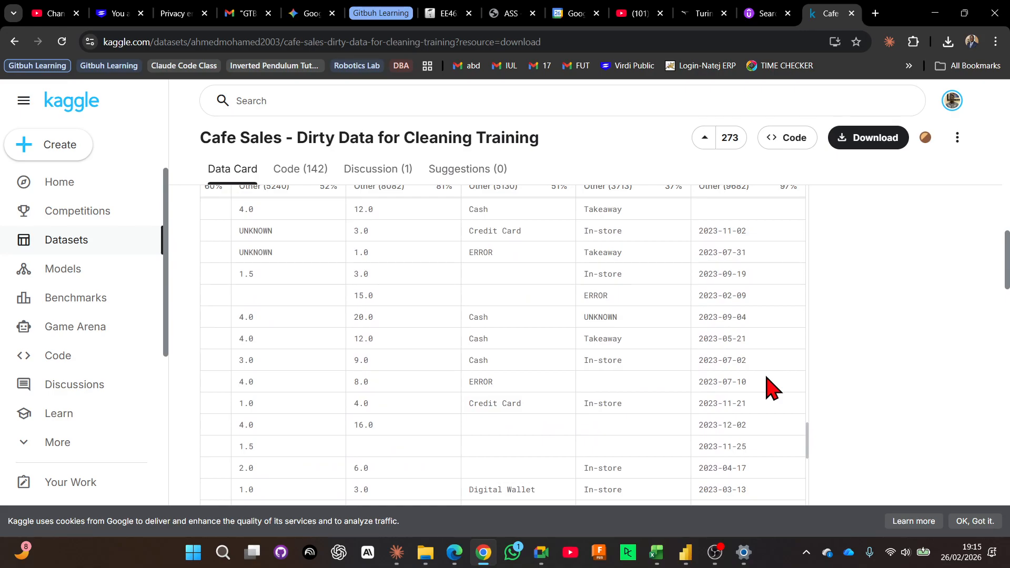
{"action": "scroll", "coordinate": [868, 411], "scroll_direction": "down", "scroll_amount": 5}
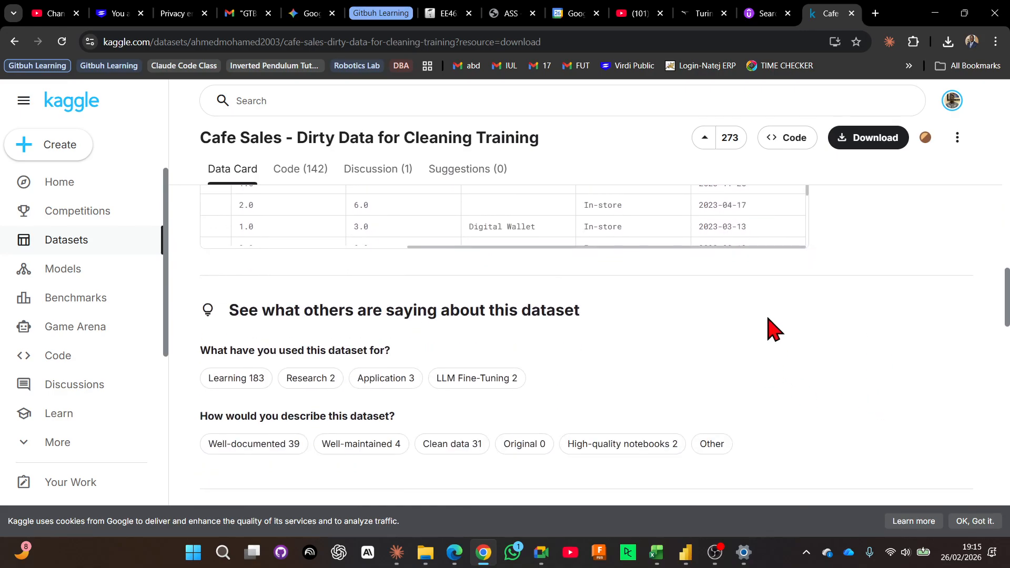
{"action": "scroll", "coordinate": [834, 363], "scroll_direction": "up", "scroll_amount": 10}
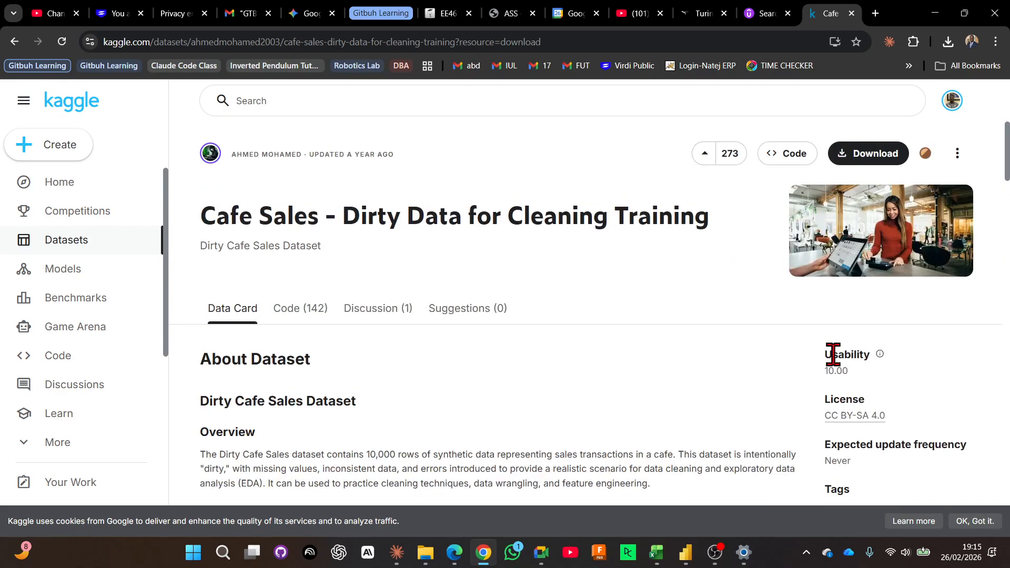
{"action": "left_click", "coordinate": [936, 13]}
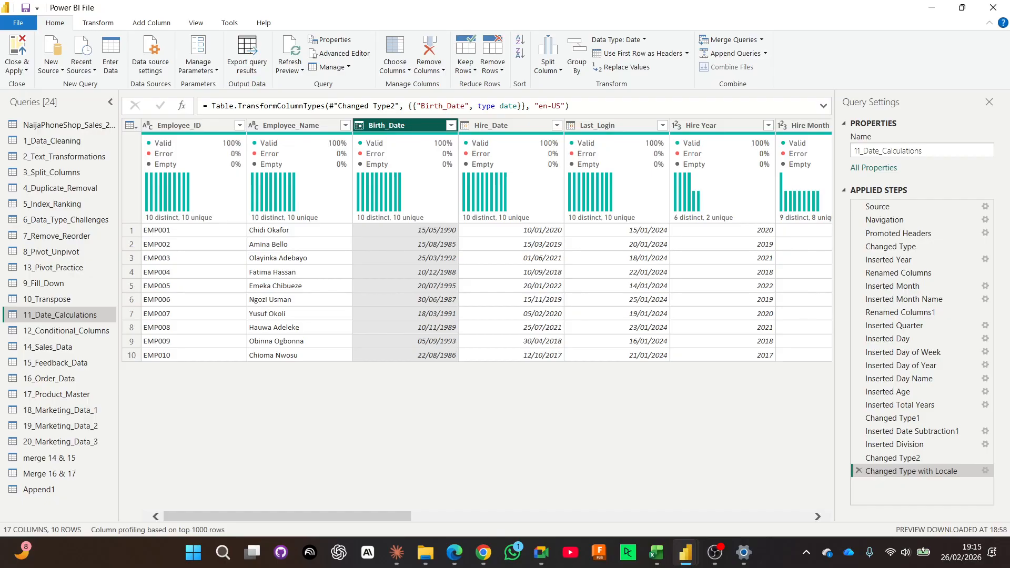
{"action": "key", "text": "alt+Tab"}
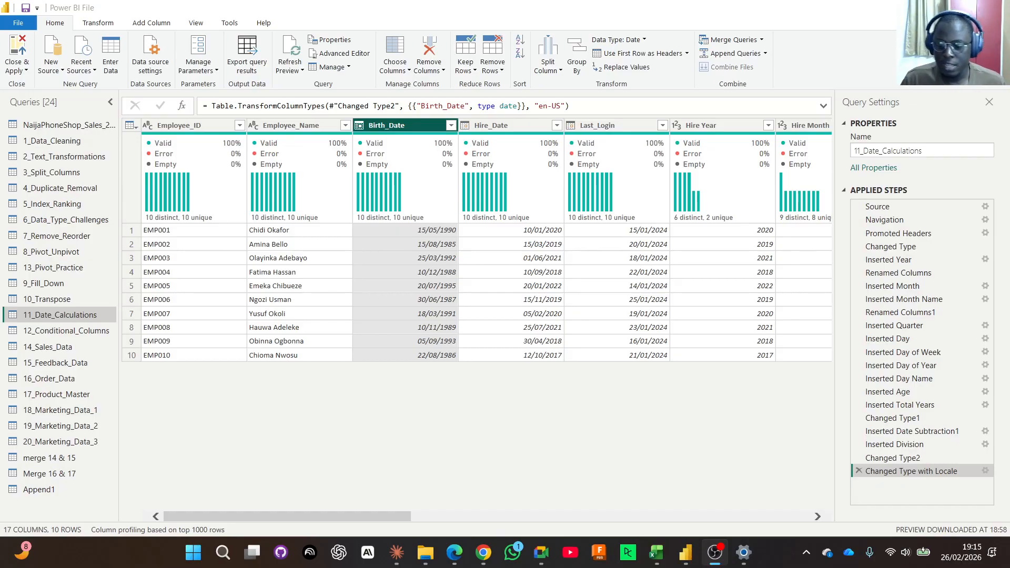
{"action": "left_click", "coordinate": [483, 553]}
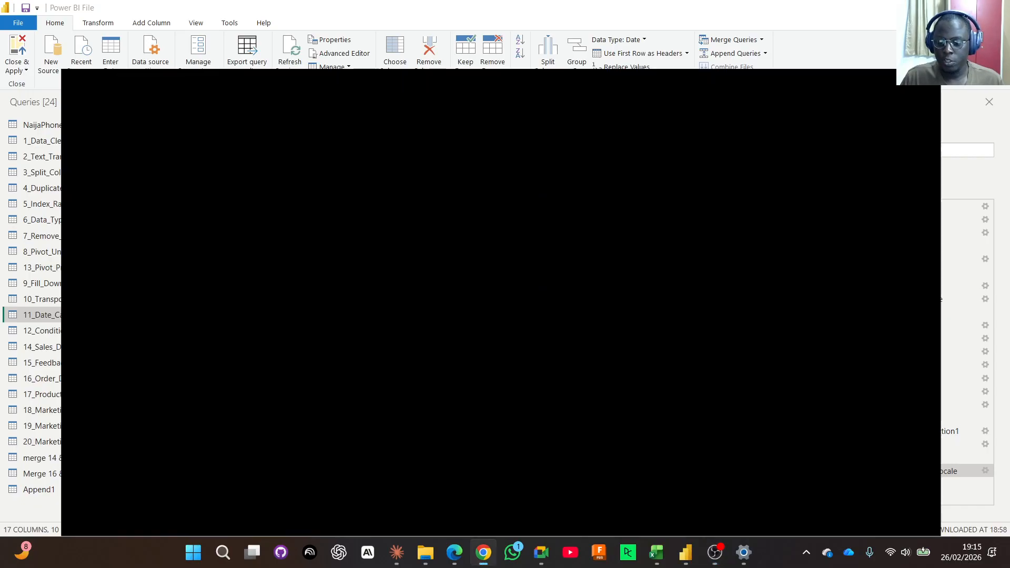
{"action": "left_click", "coordinate": [483, 553]}
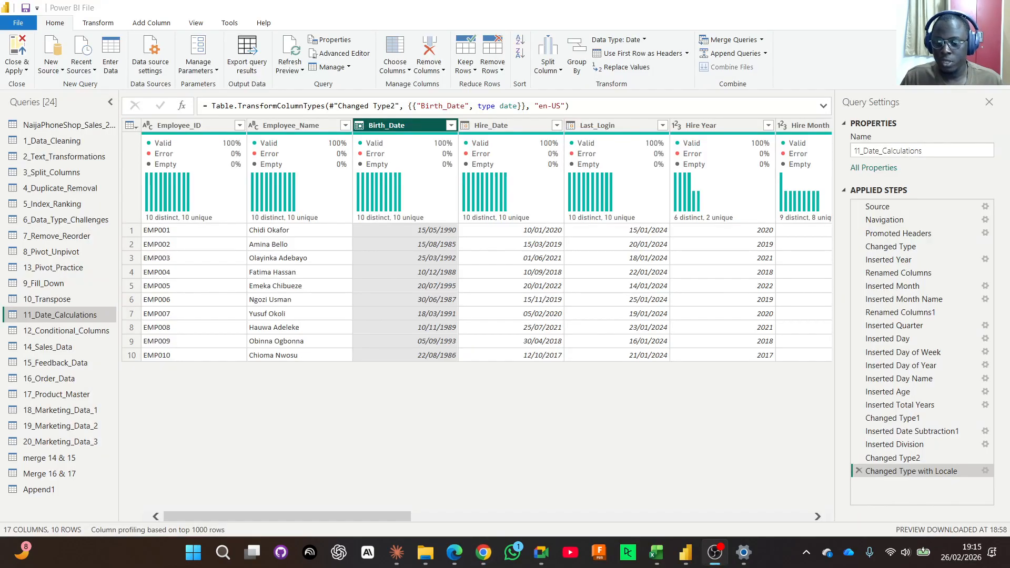